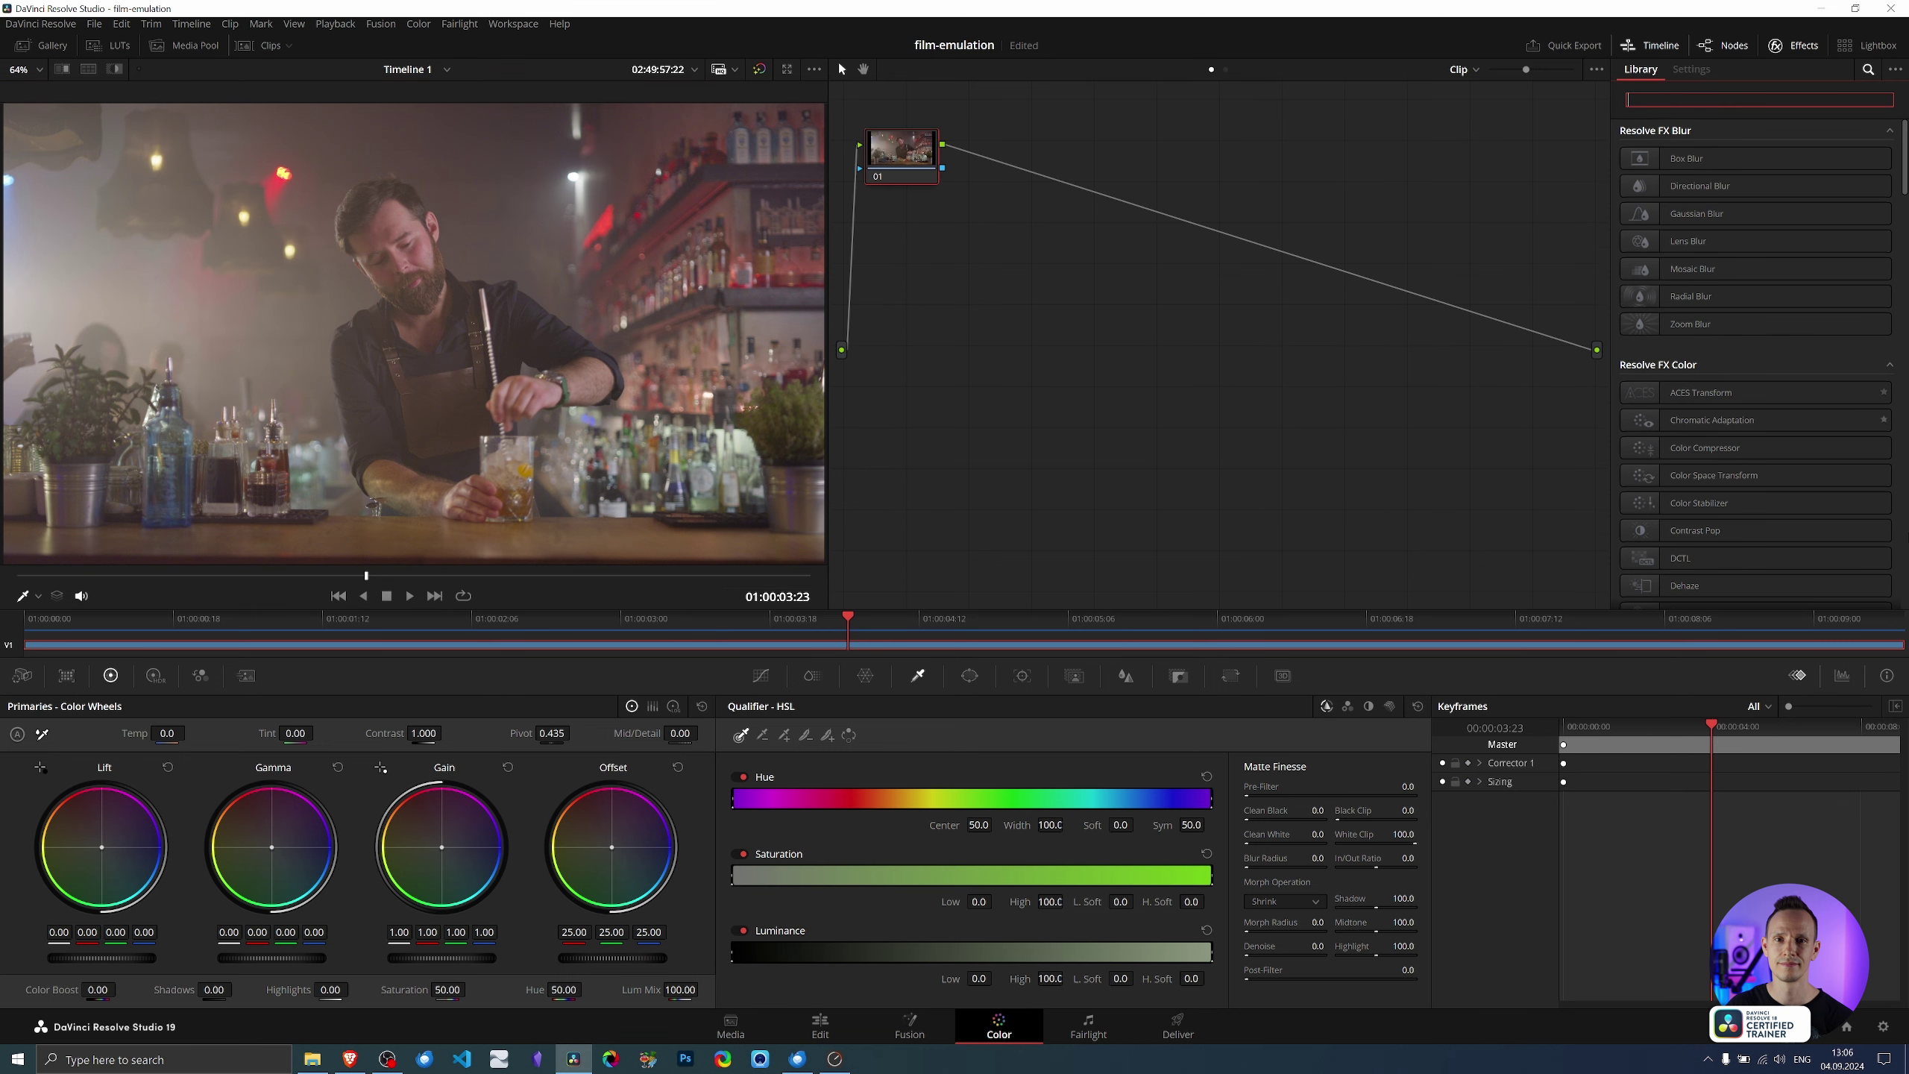
Switch to DaVinci YRGB Color Managed with automatic management off and HDR DaVinci Wide Gamut Intermediate processing
{"action": "left_click", "coordinate": [1884, 1024]}
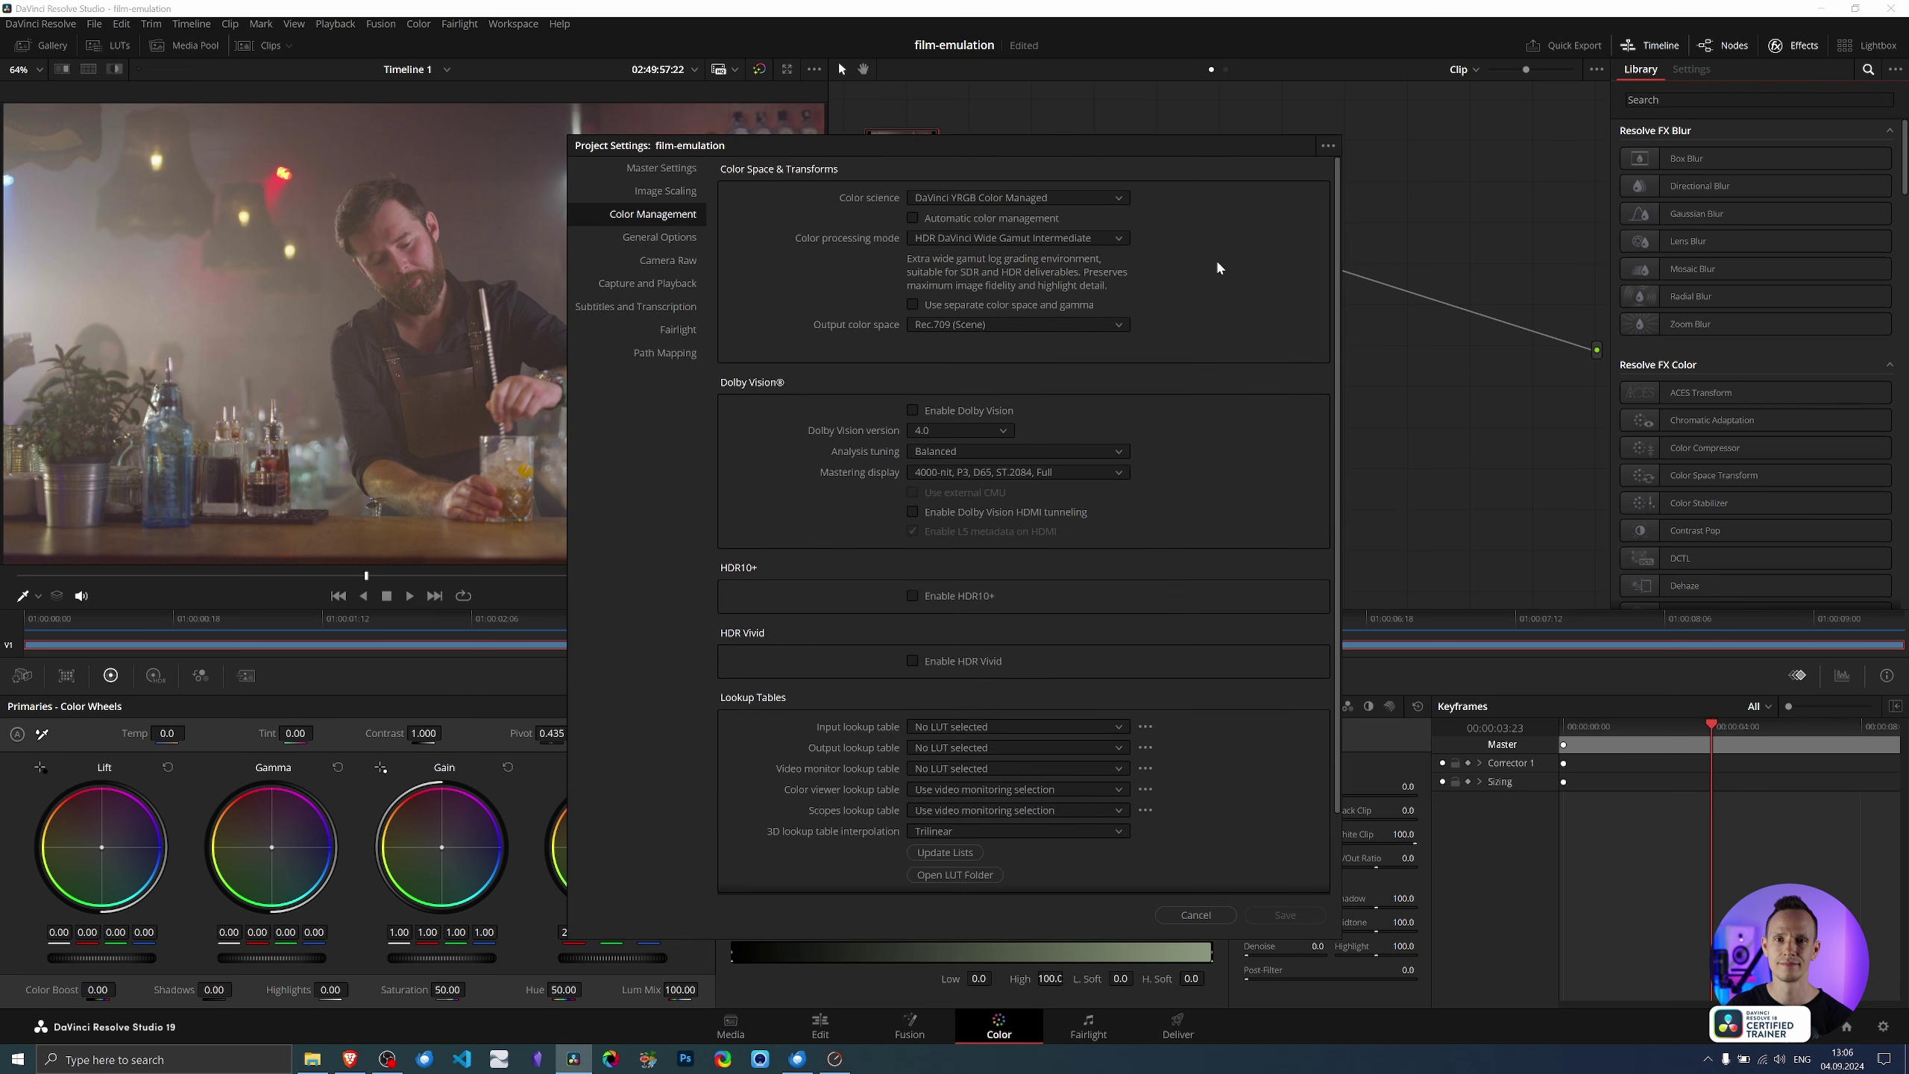
{"action": "left_click", "coordinate": [957, 197]}
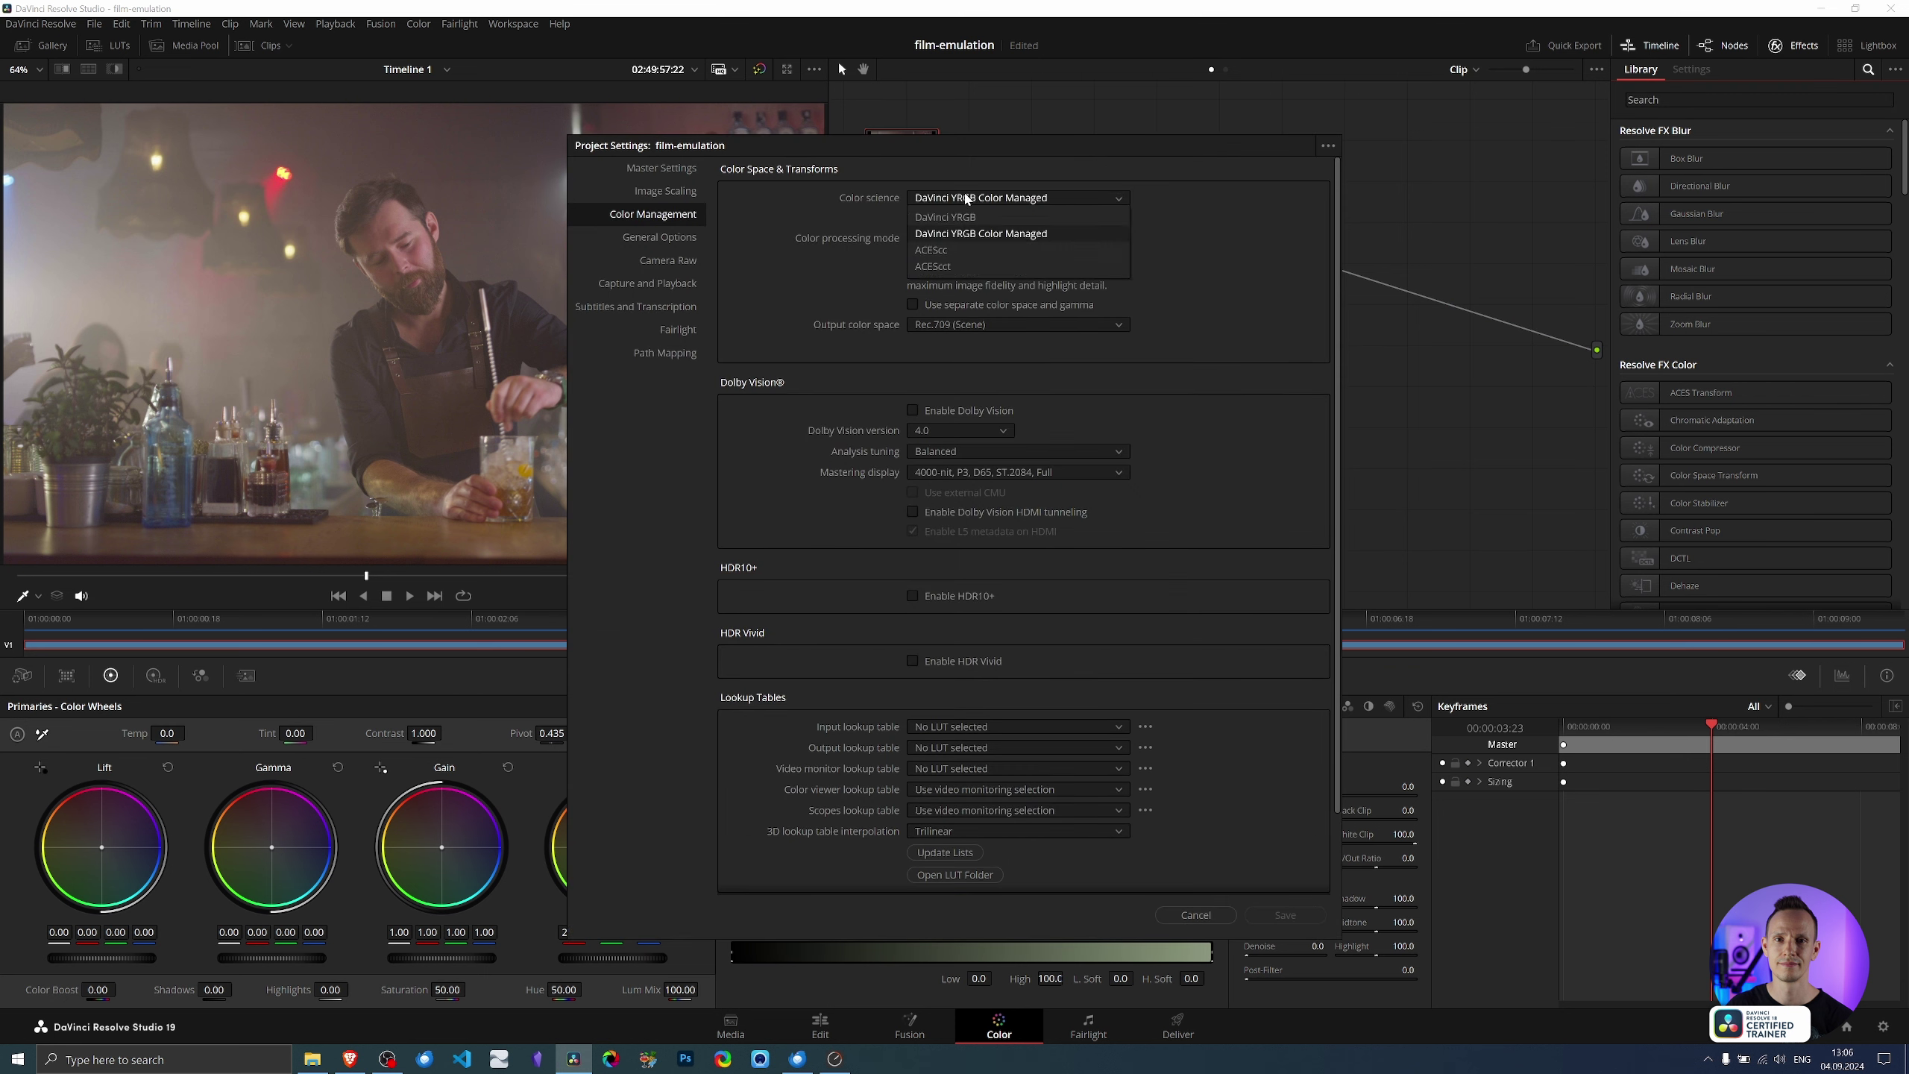
{"action": "left_click", "coordinate": [1040, 234]}
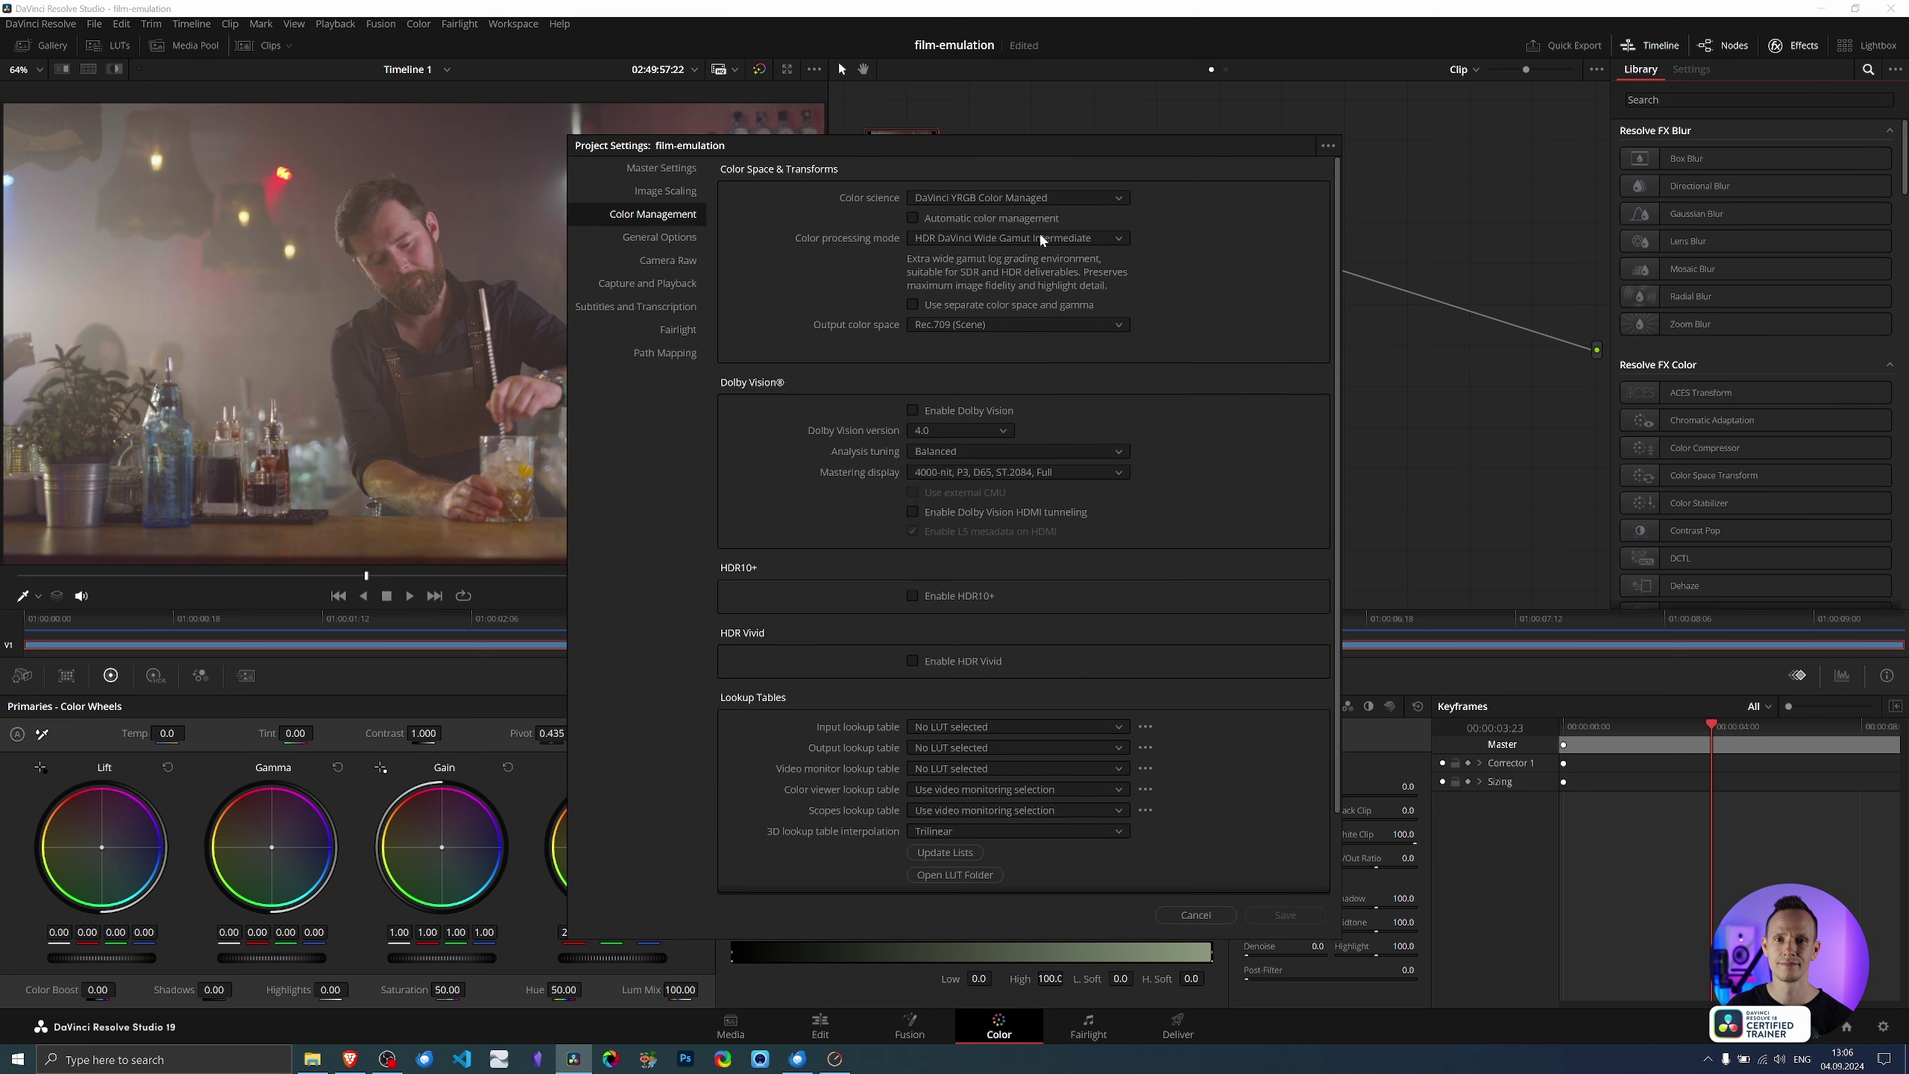
{"action": "left_click", "coordinate": [913, 218]}
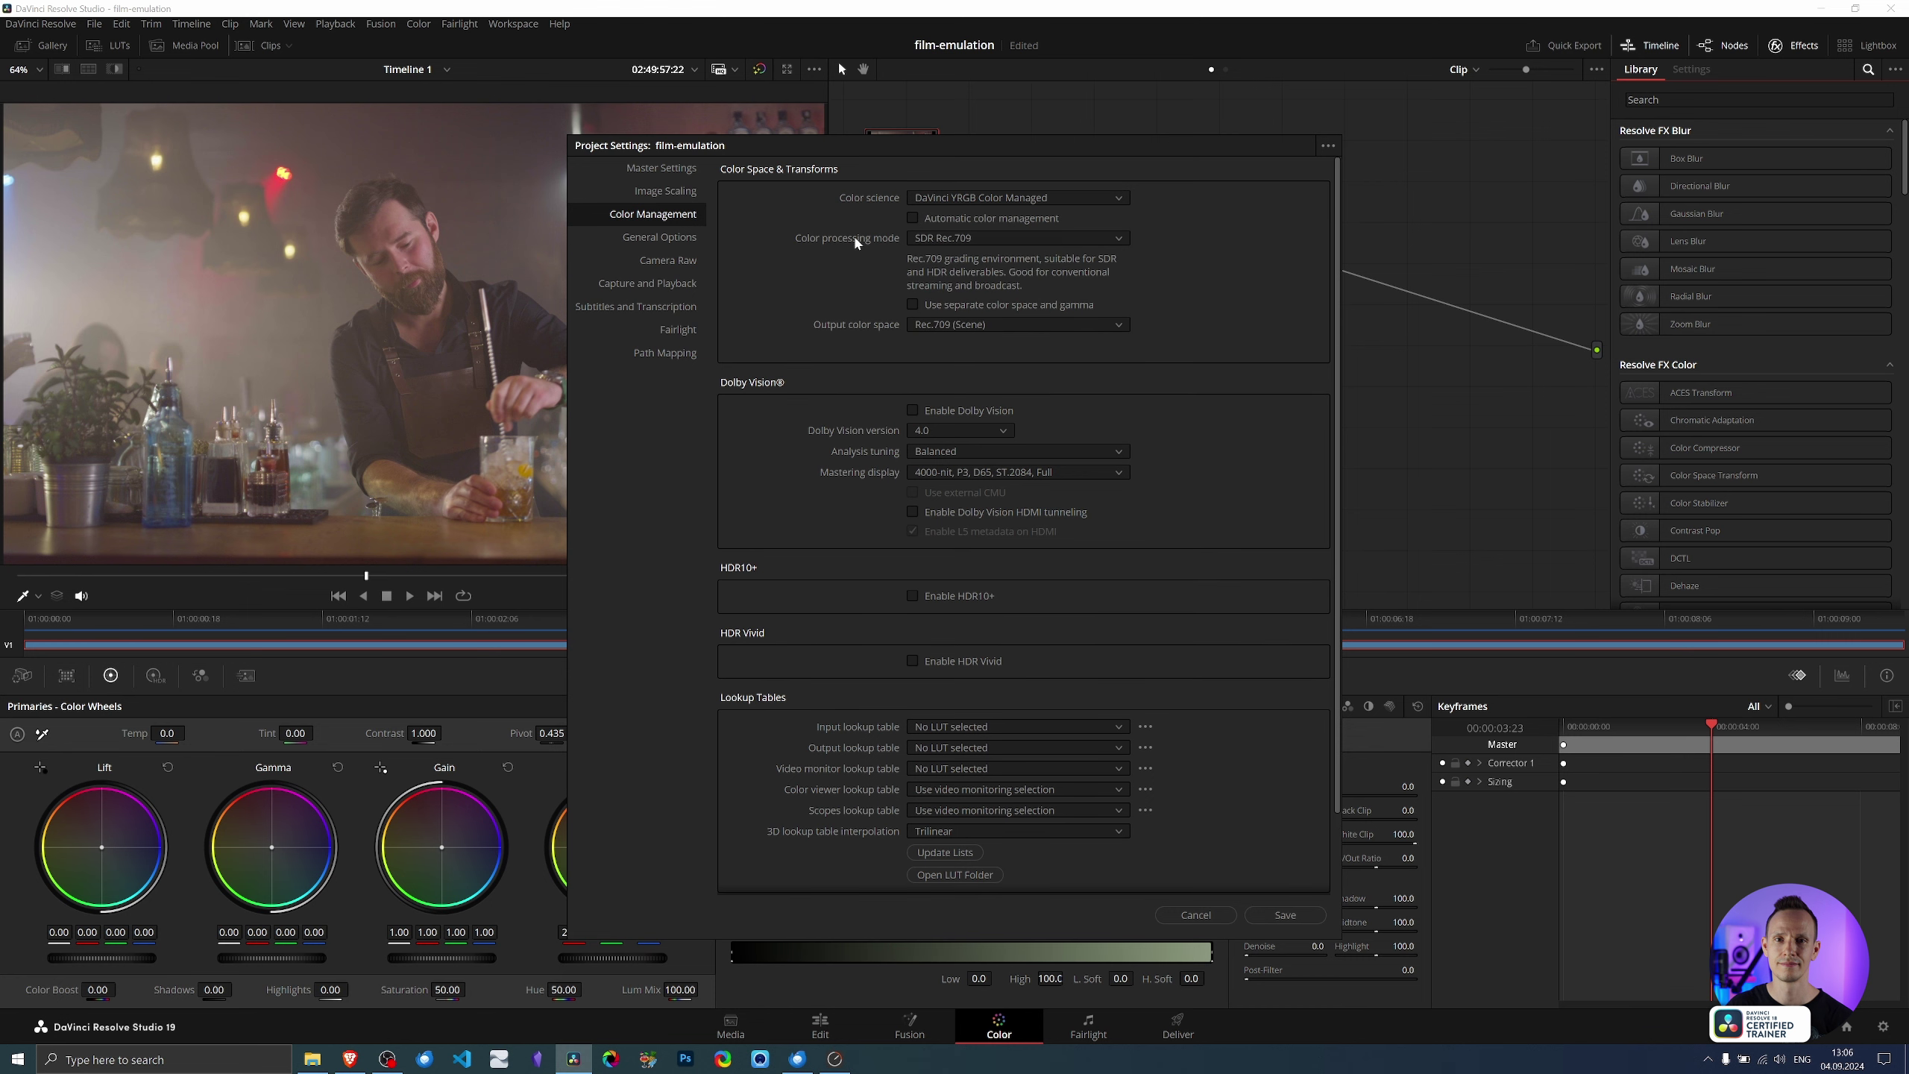
{"action": "left_click", "coordinate": [959, 239]}
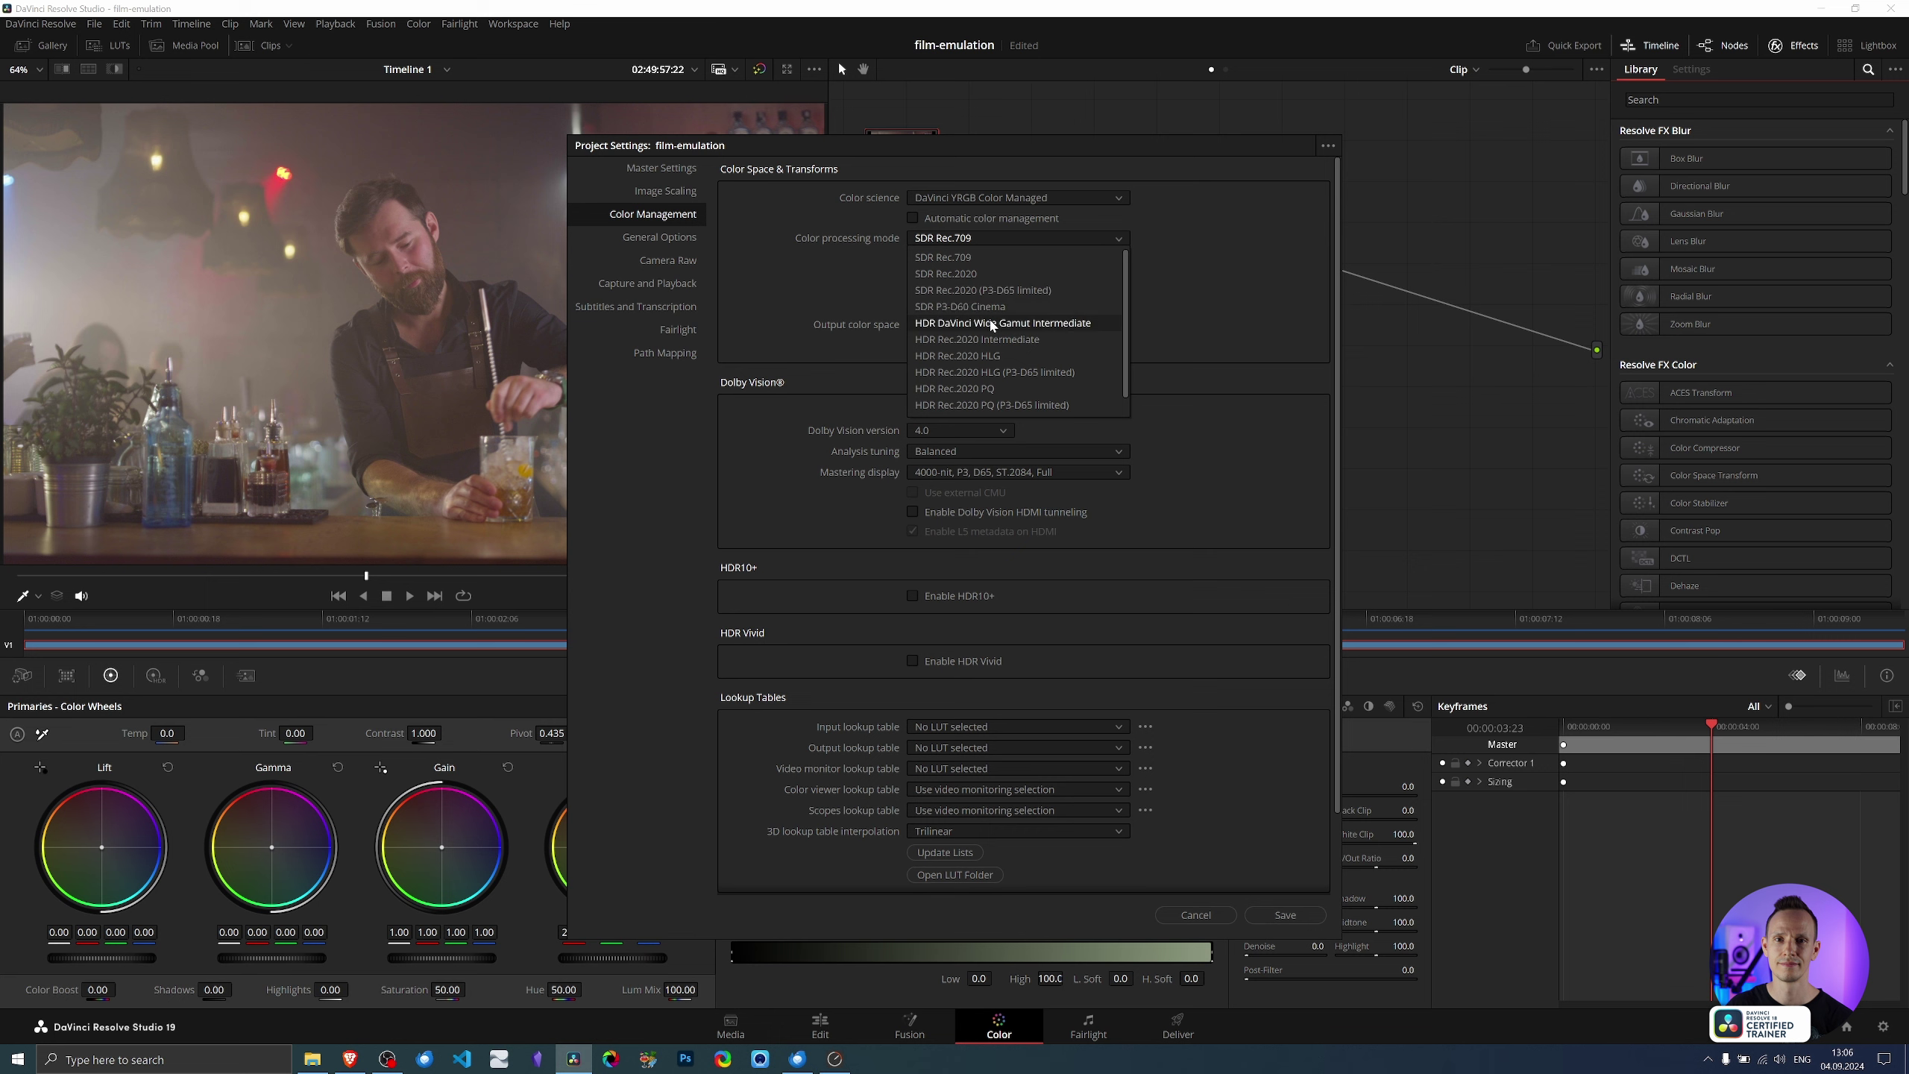
{"action": "left_click", "coordinate": [1058, 327]}
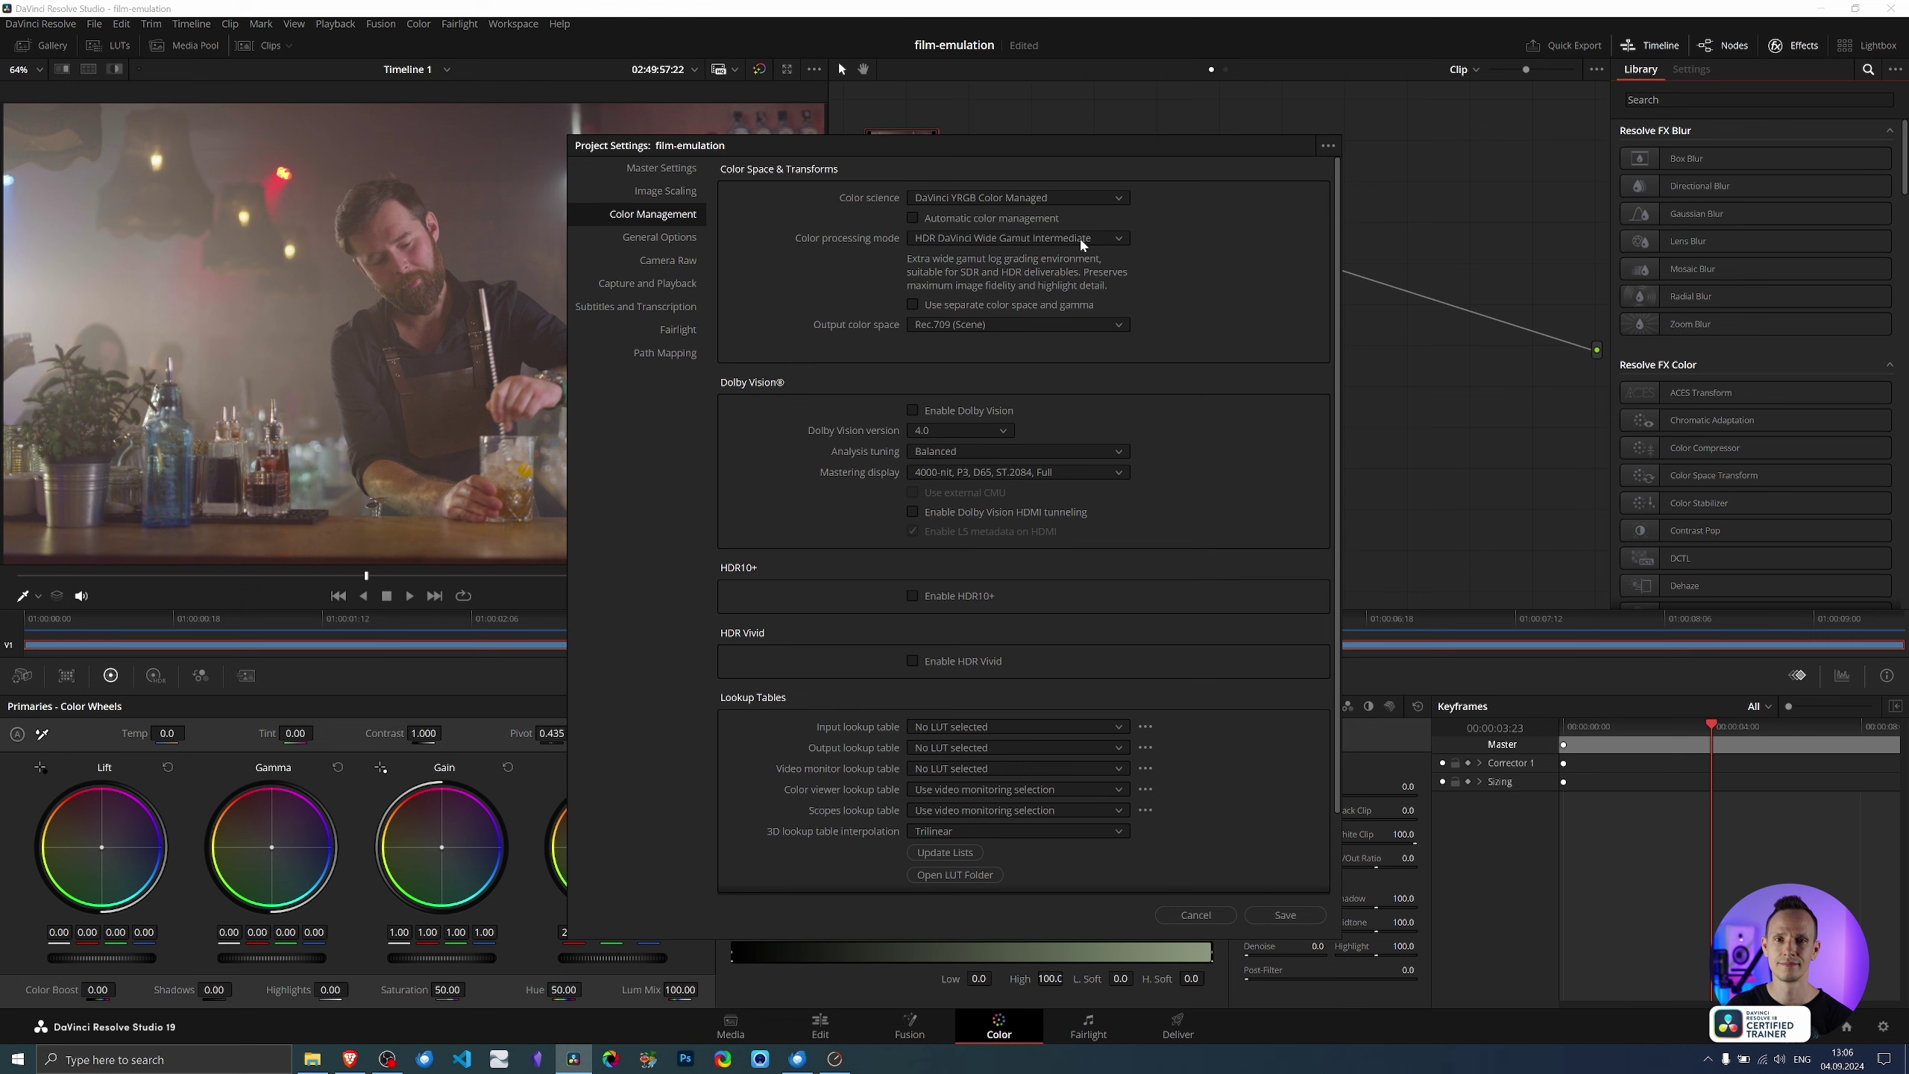
{"action": "left_click", "coordinate": [981, 217]}
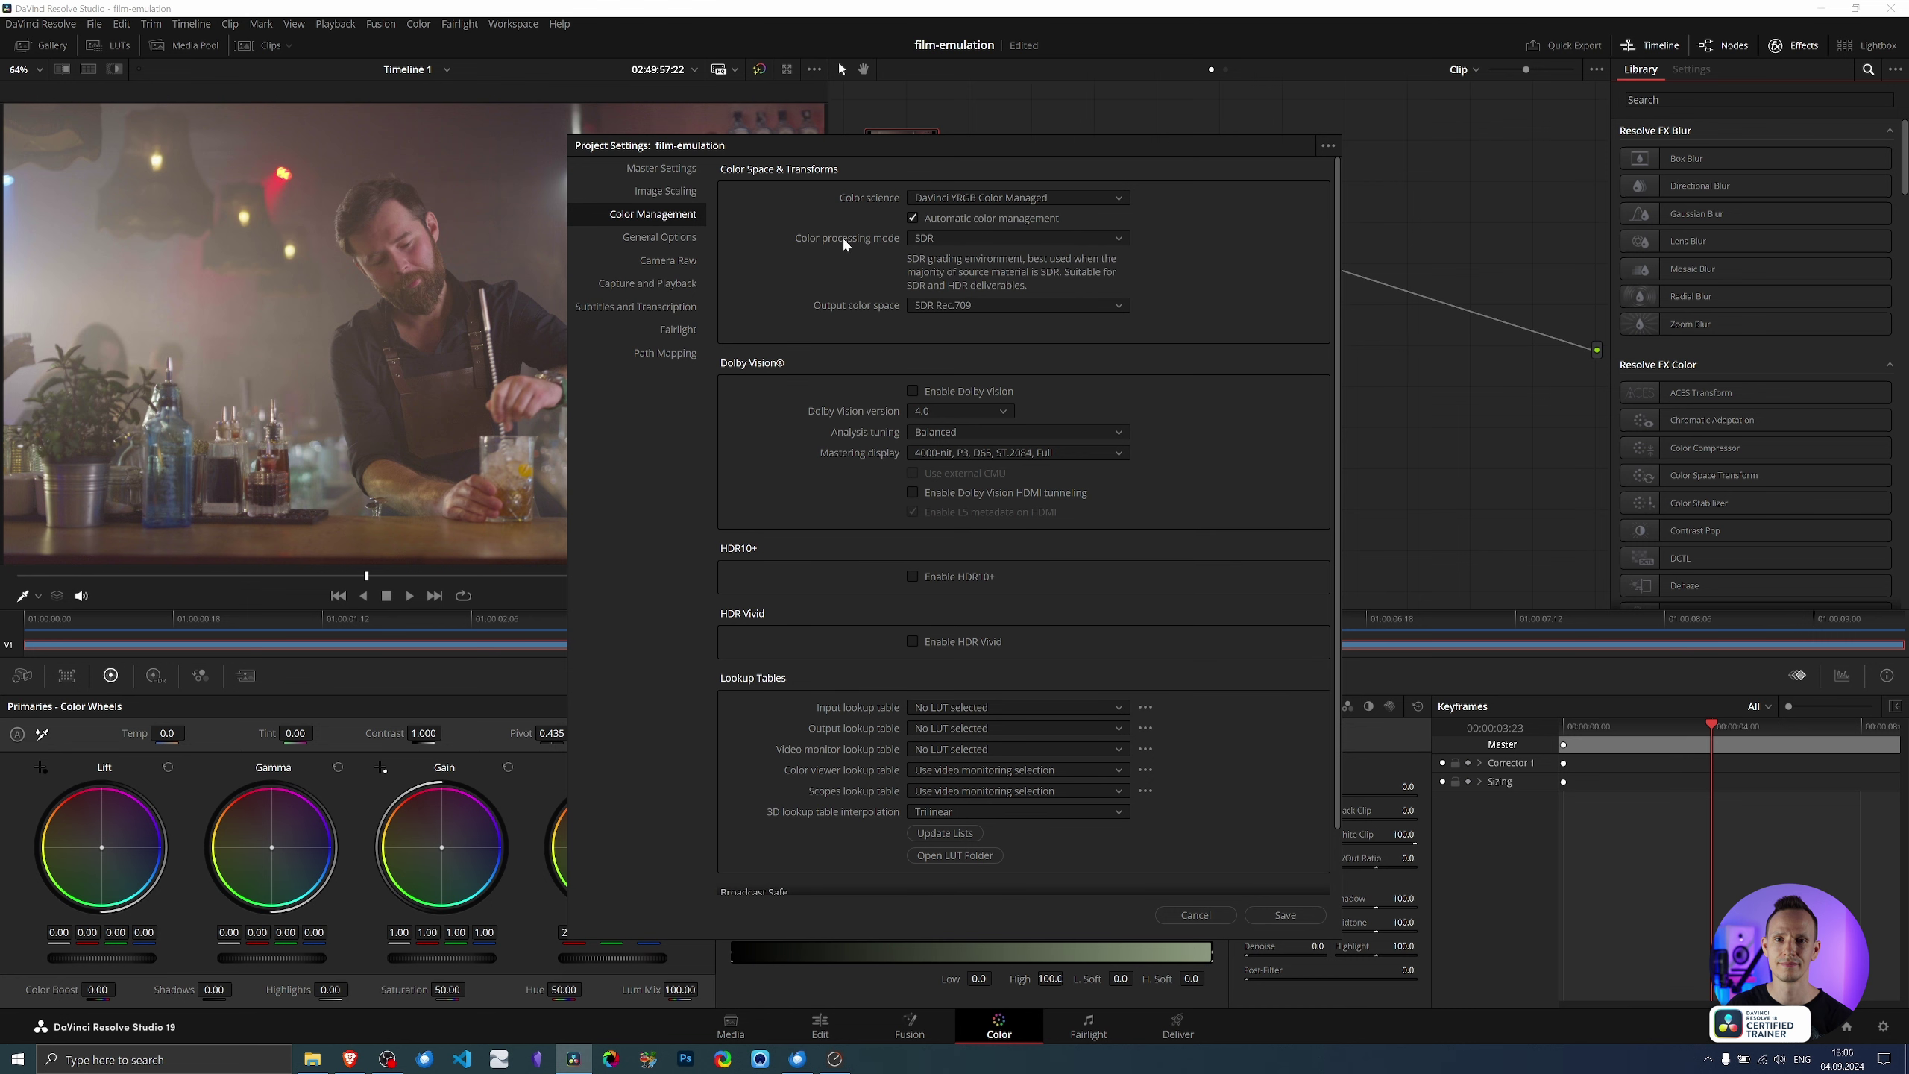
{"action": "left_click", "coordinate": [974, 218]}
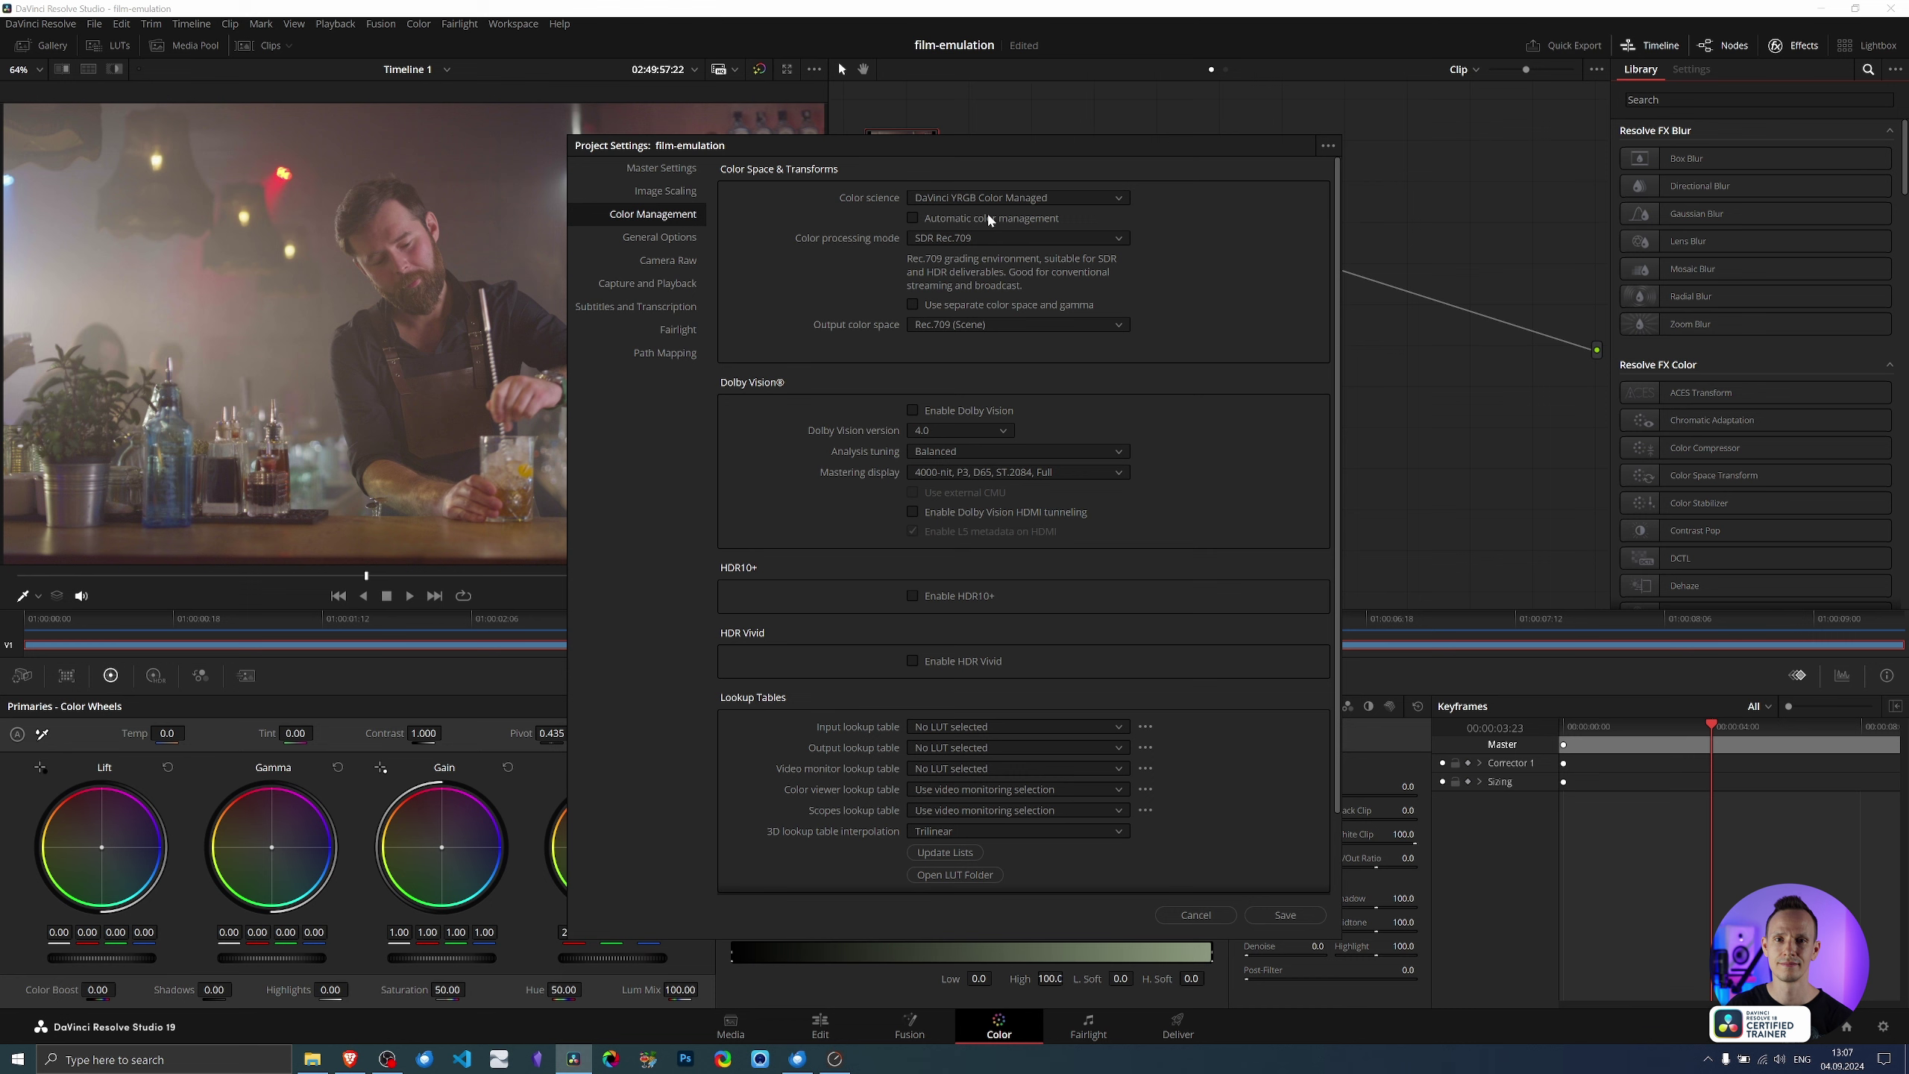
{"action": "left_click", "coordinate": [914, 216]}
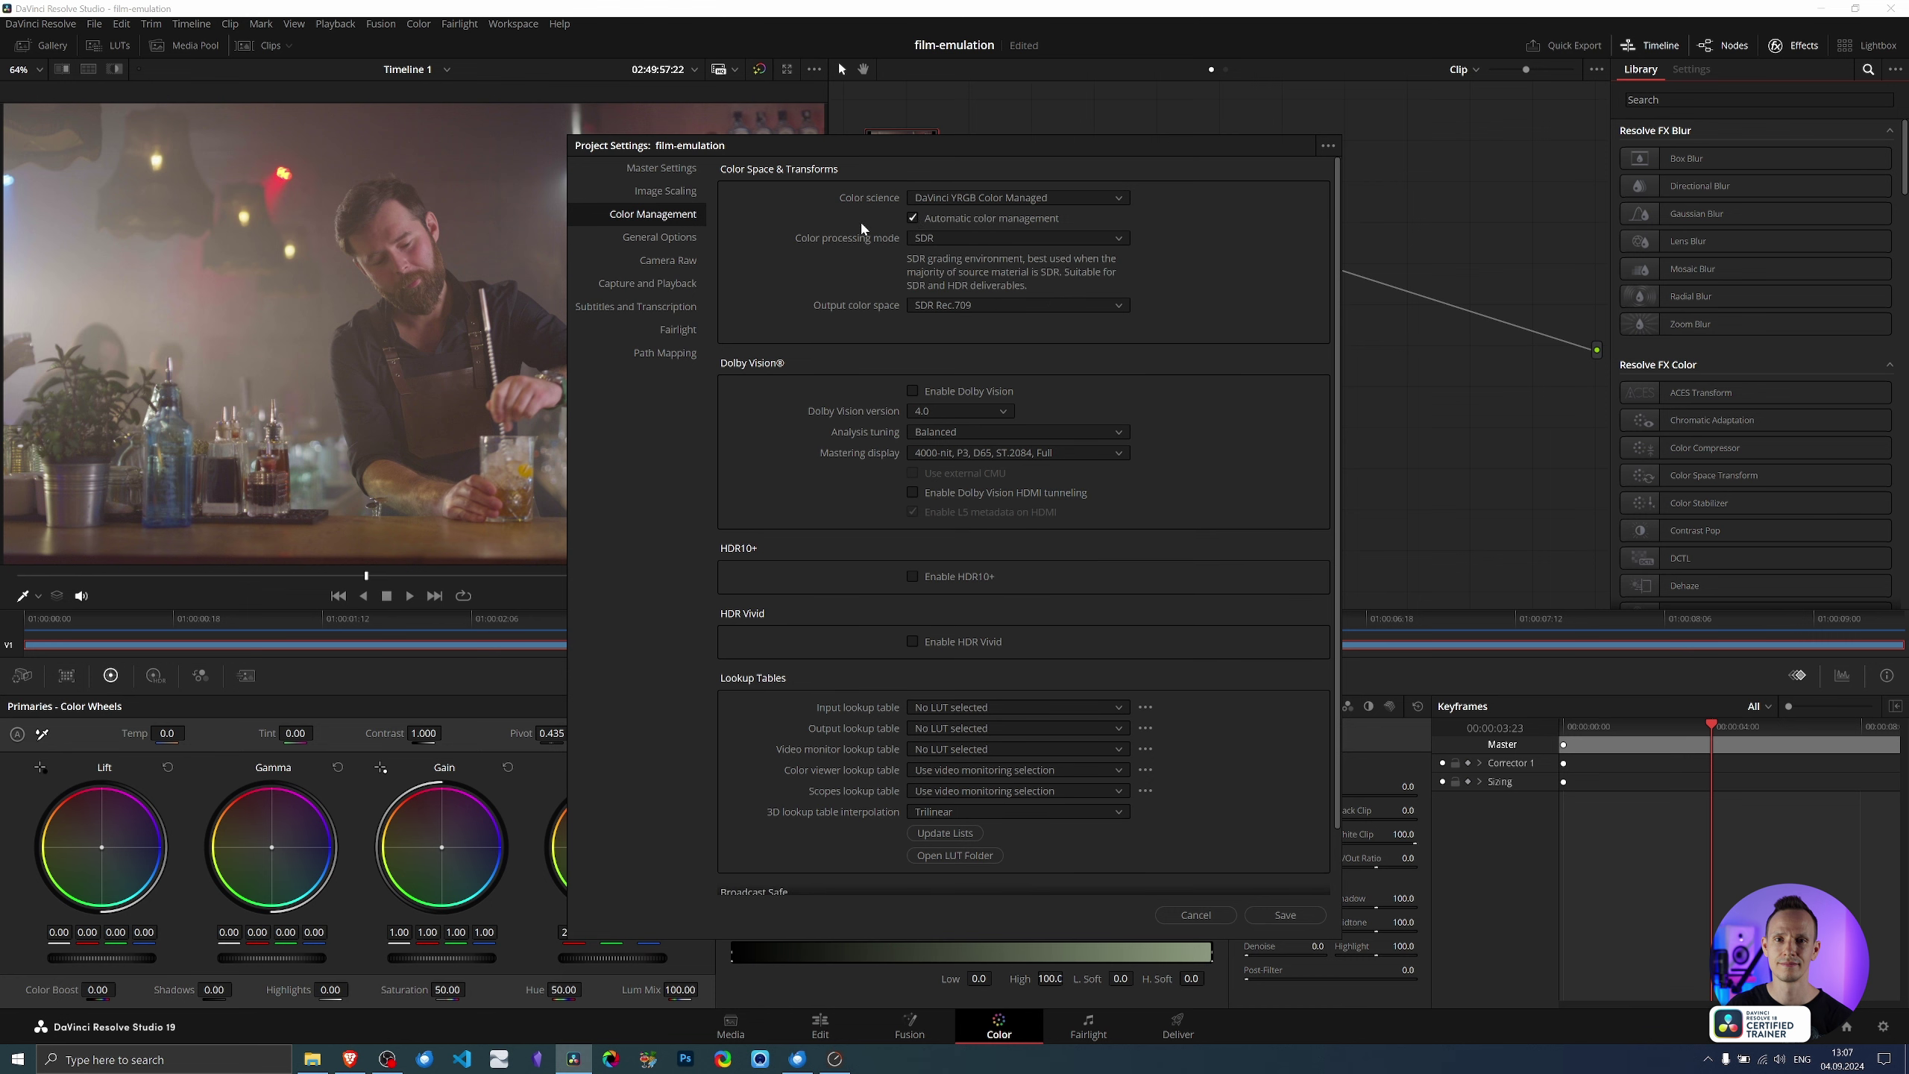
{"action": "left_click", "coordinate": [947, 219]}
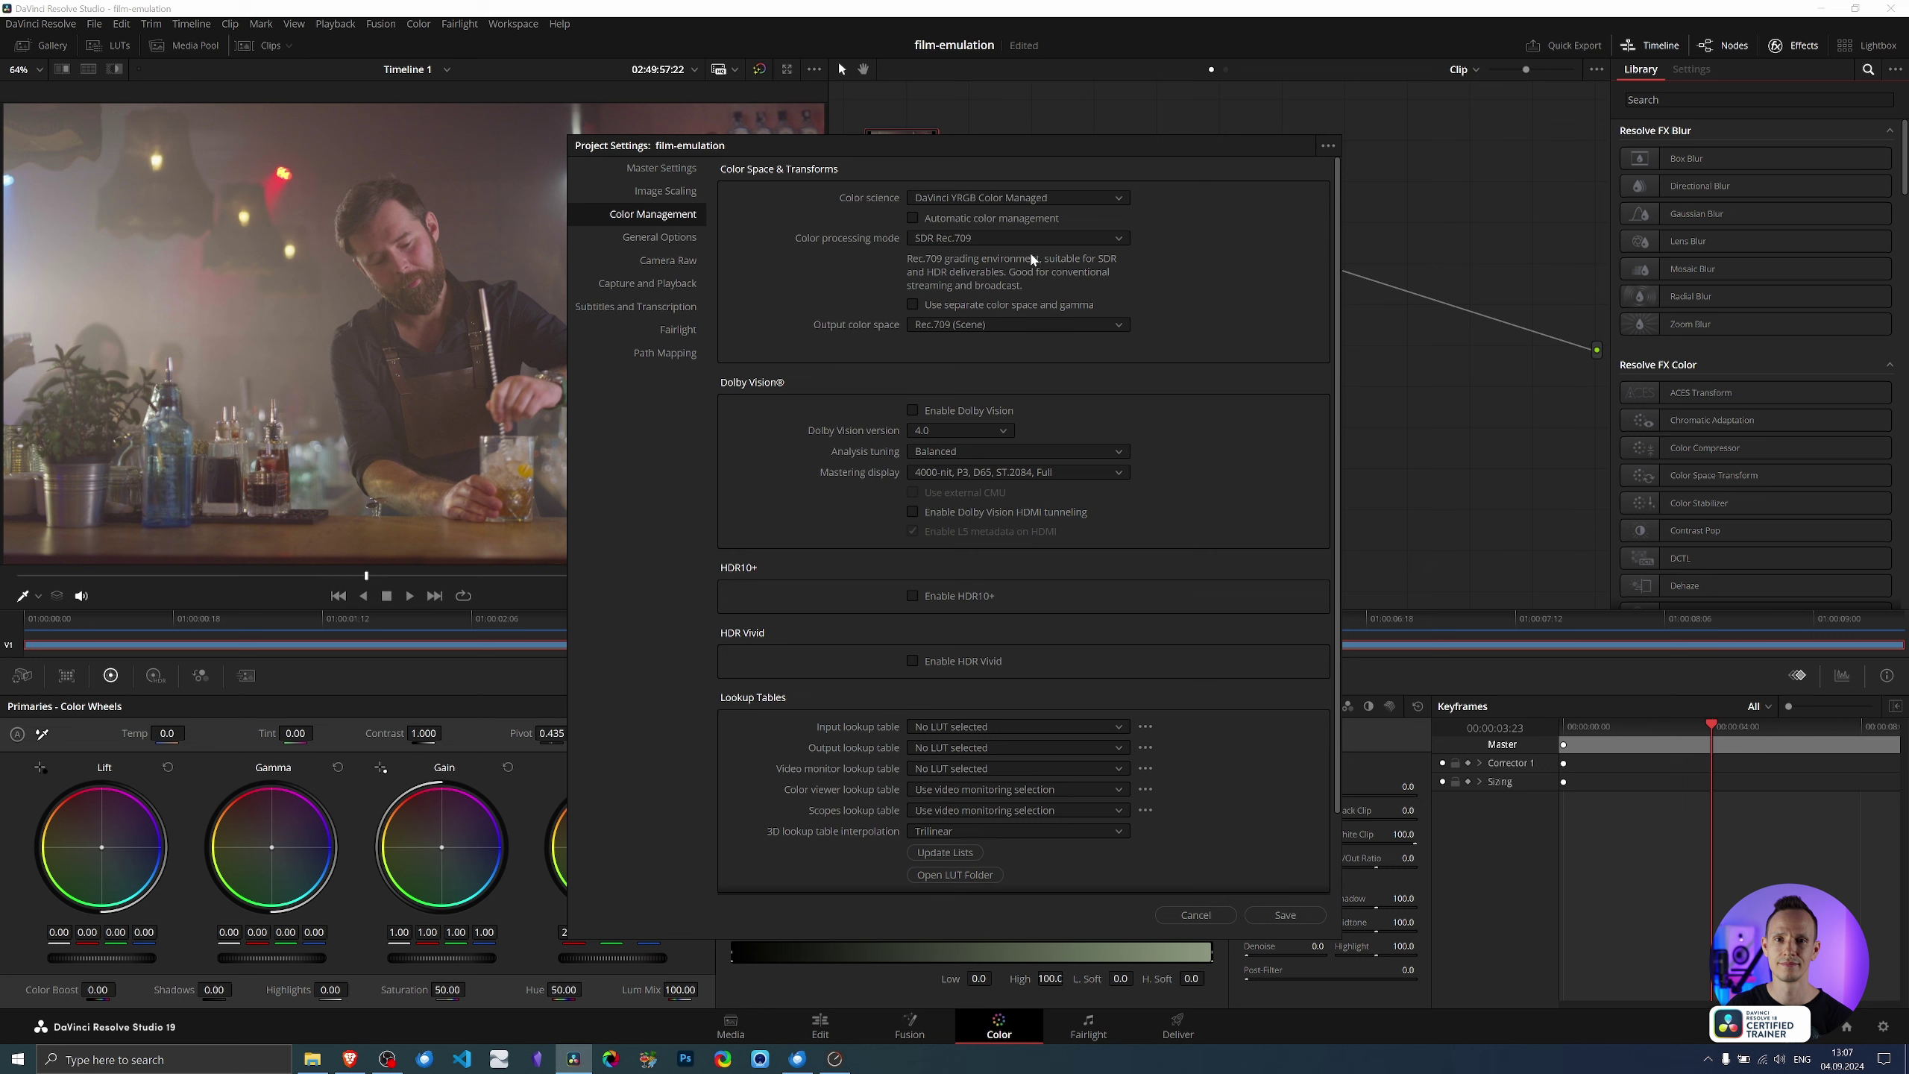
{"action": "left_click", "coordinate": [971, 238]}
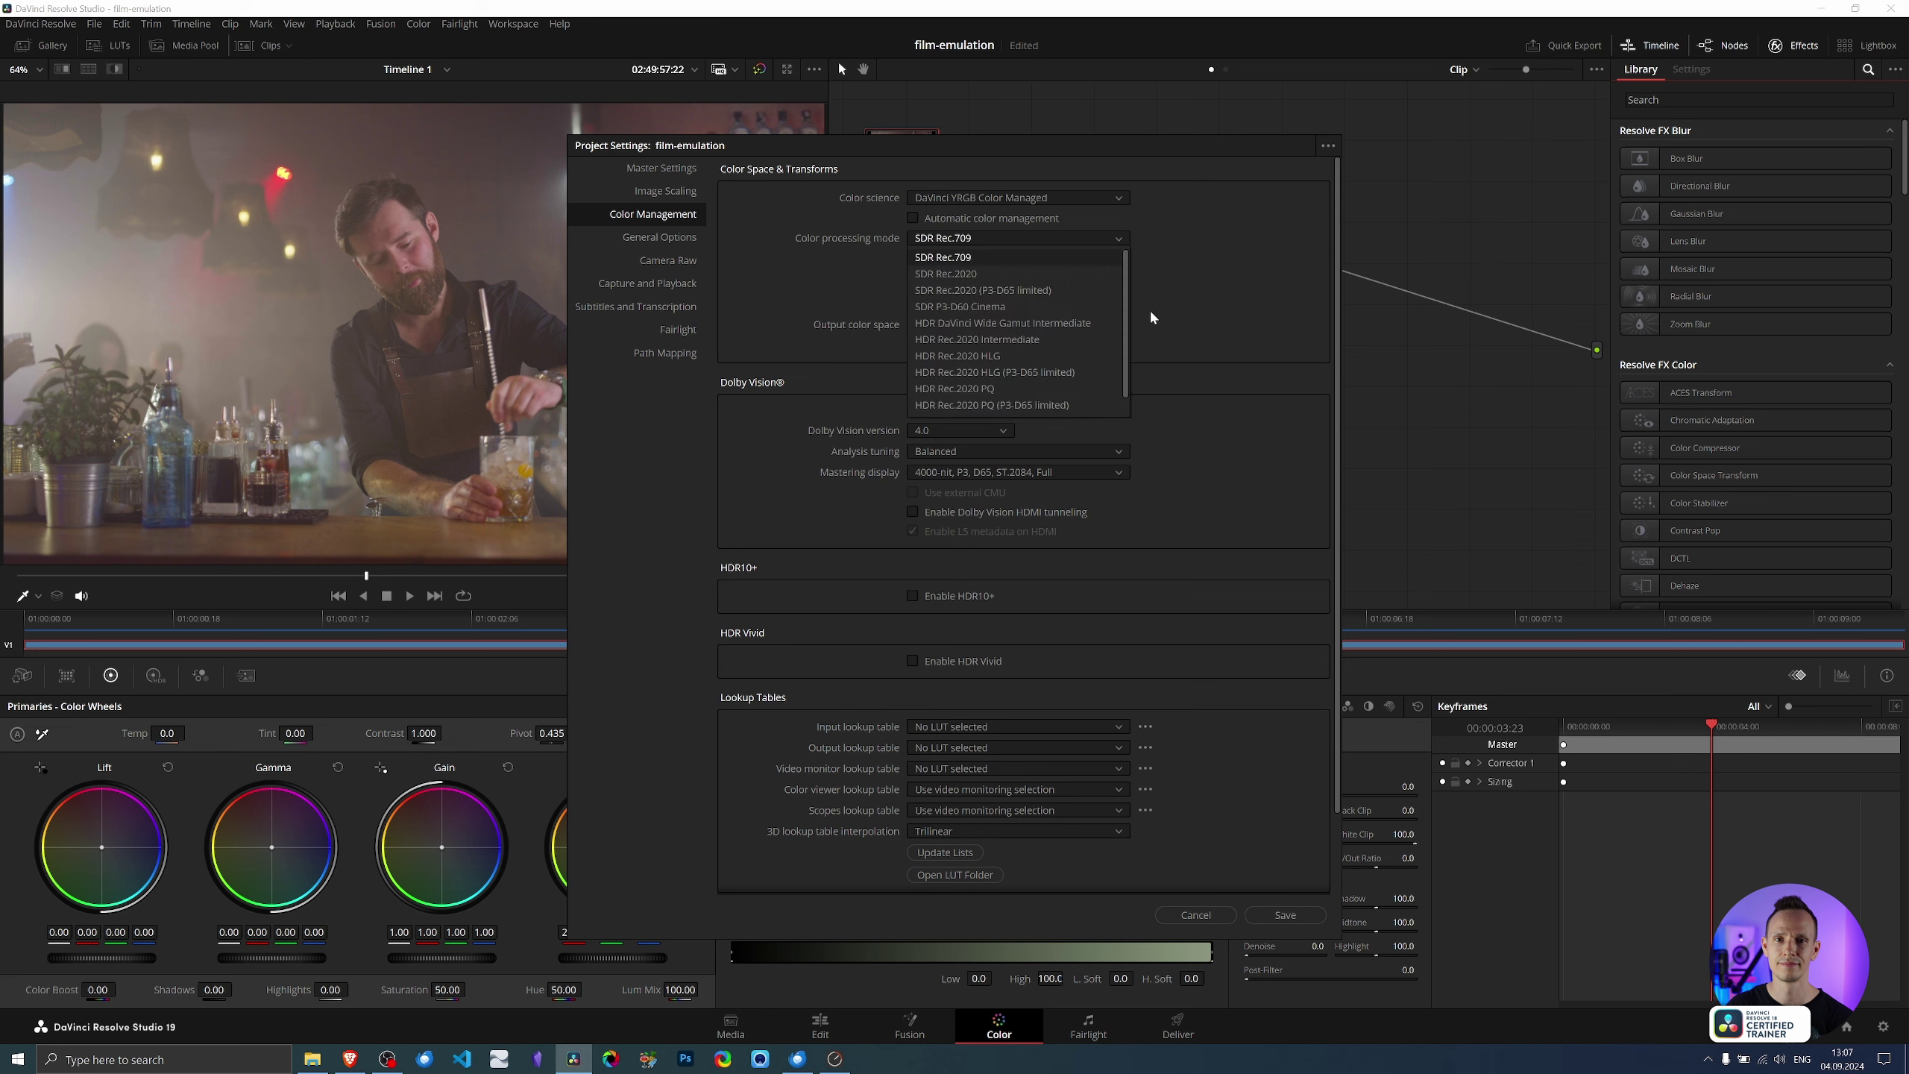
{"action": "left_click", "coordinate": [1028, 325]}
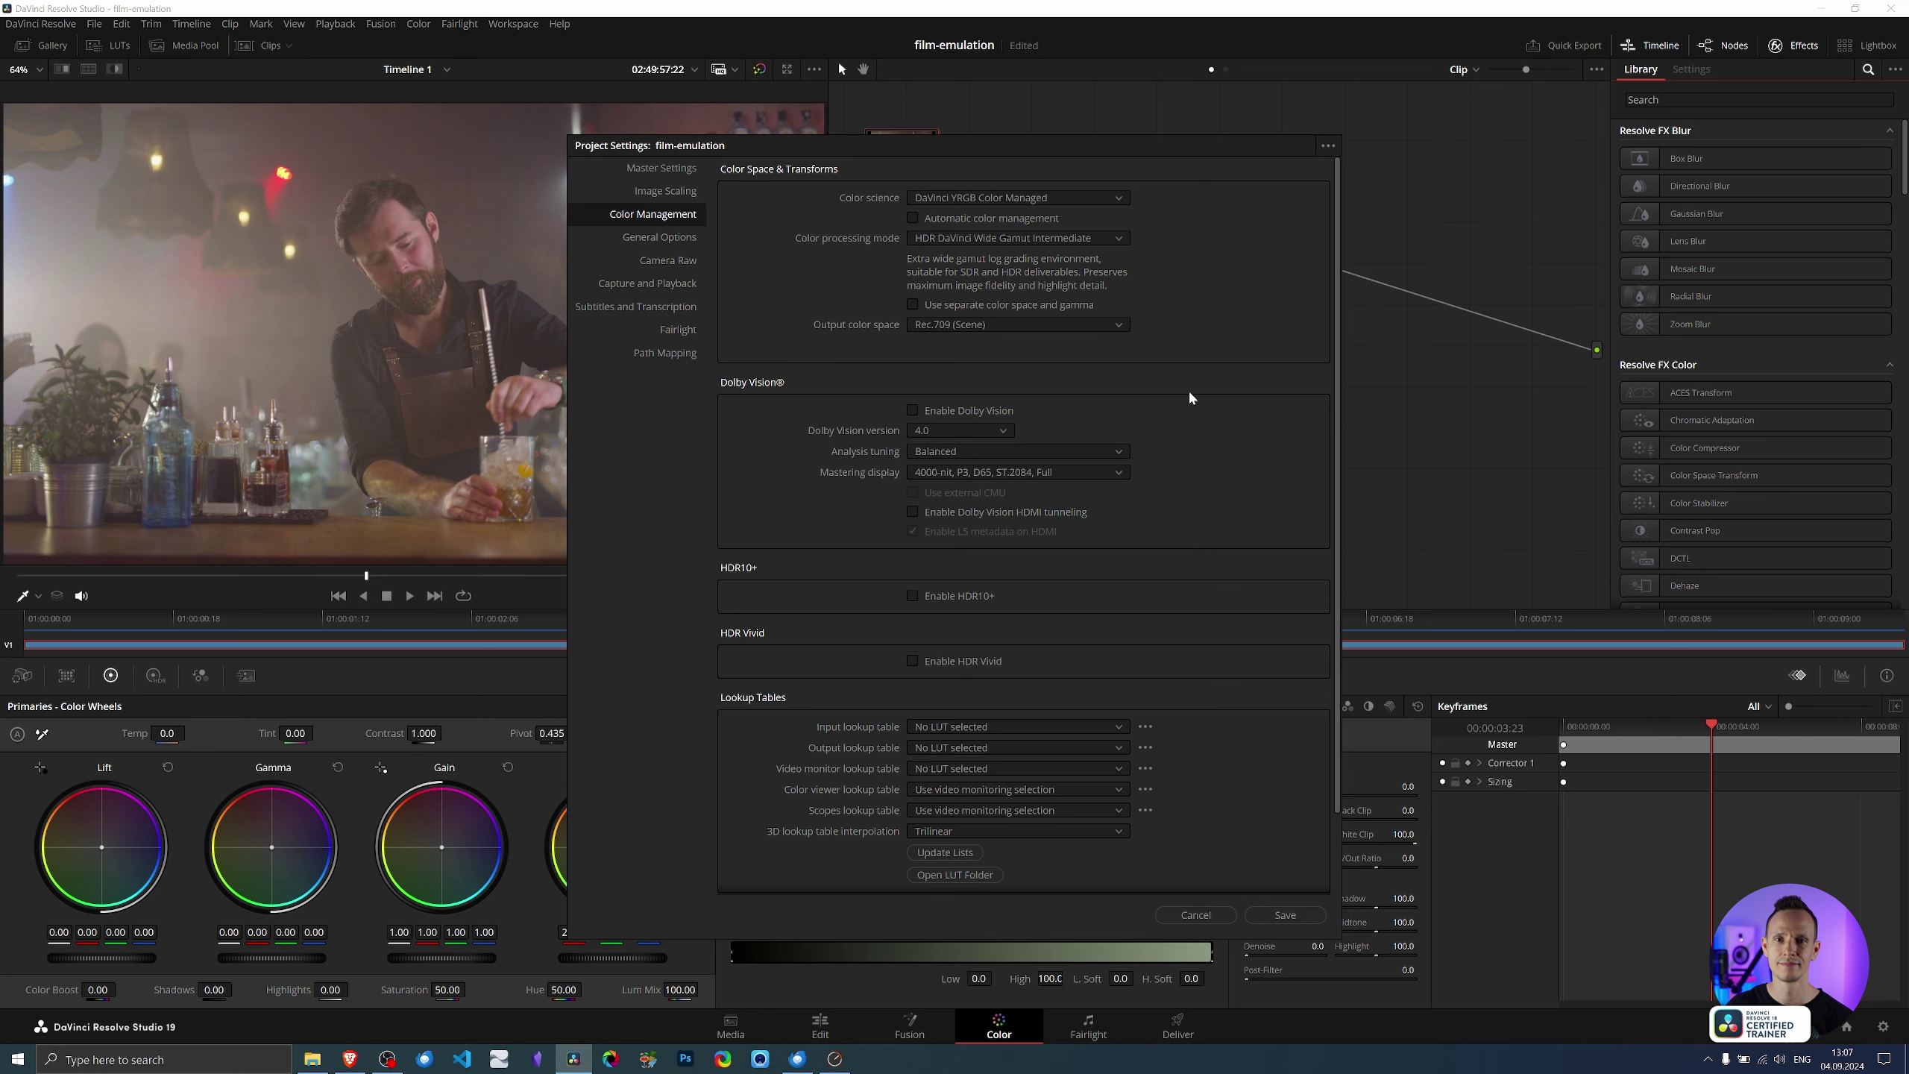
Save the project settings and drag Film Look Creator from an Effects search onto node 01
{"action": "key", "text": "Escape"}
{"action": "left_click", "coordinate": [1766, 100]}
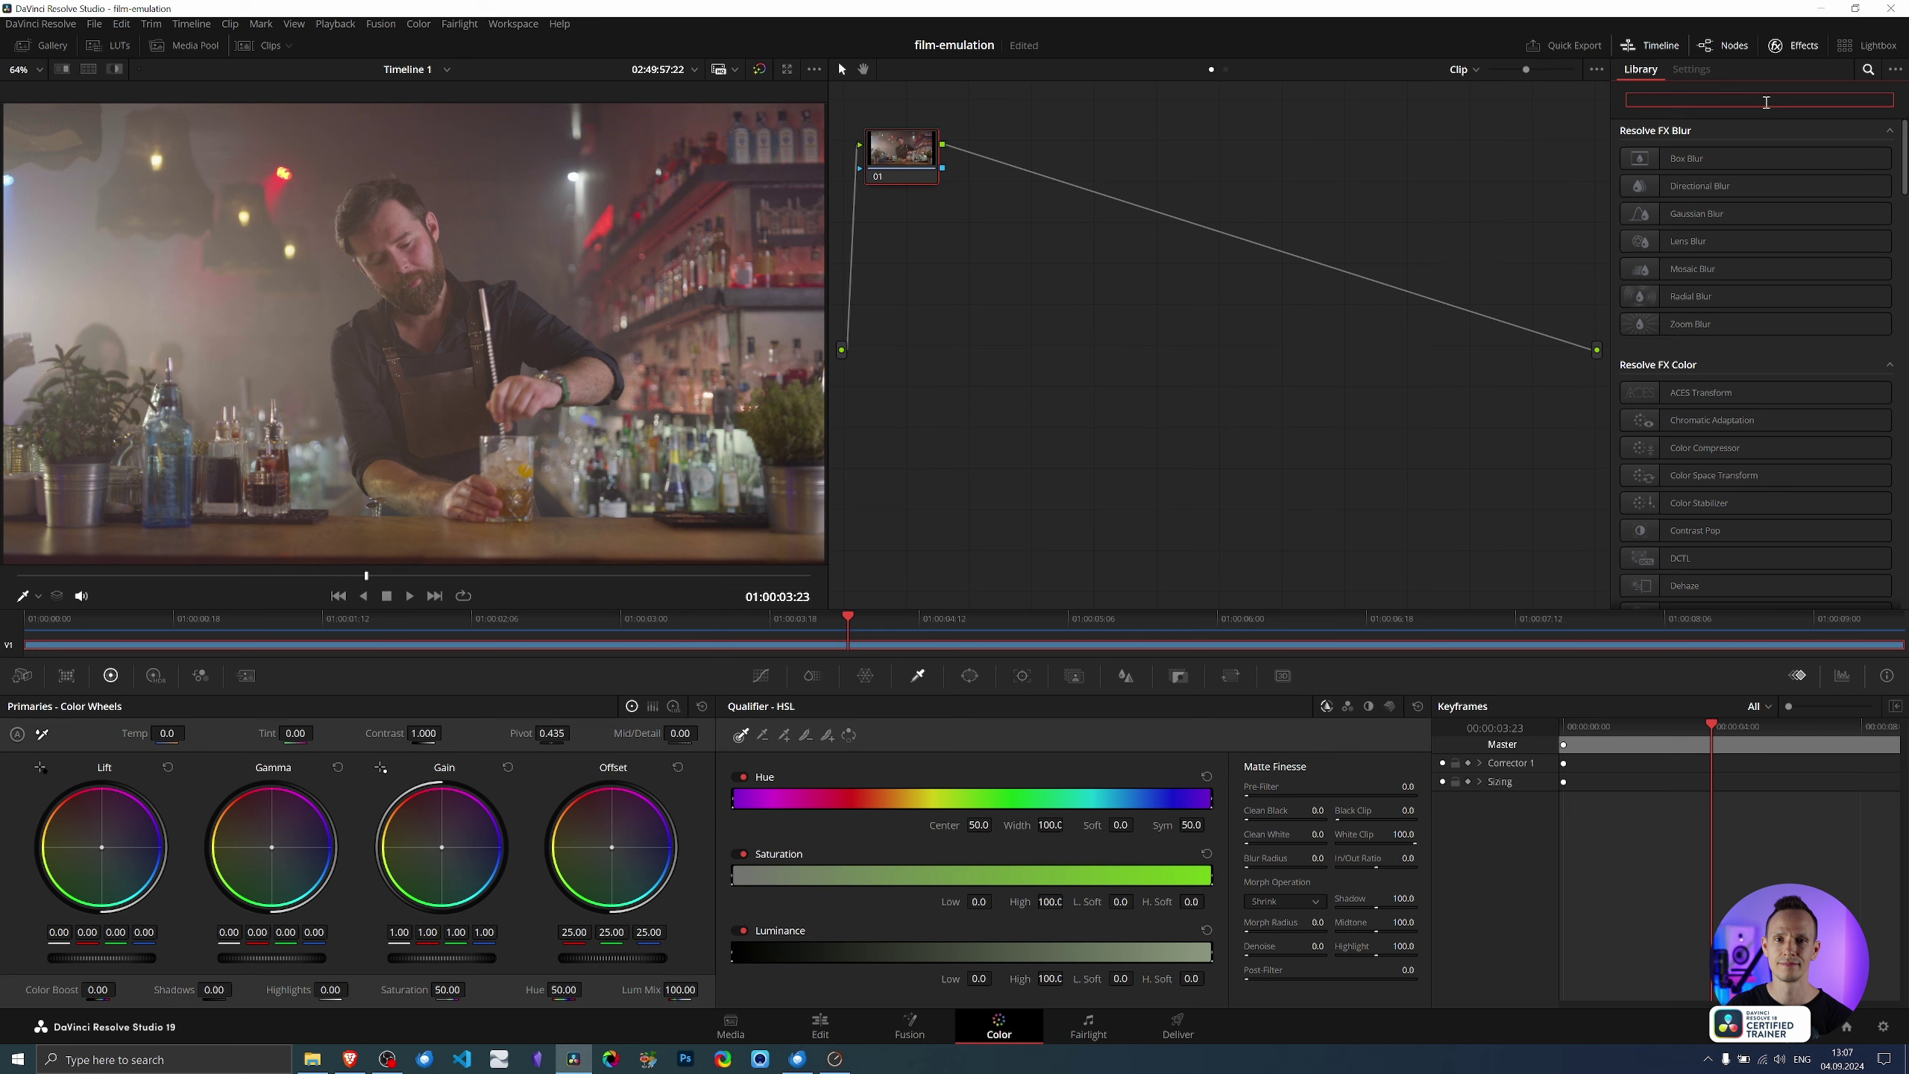
{"action": "type", "text": "film"}
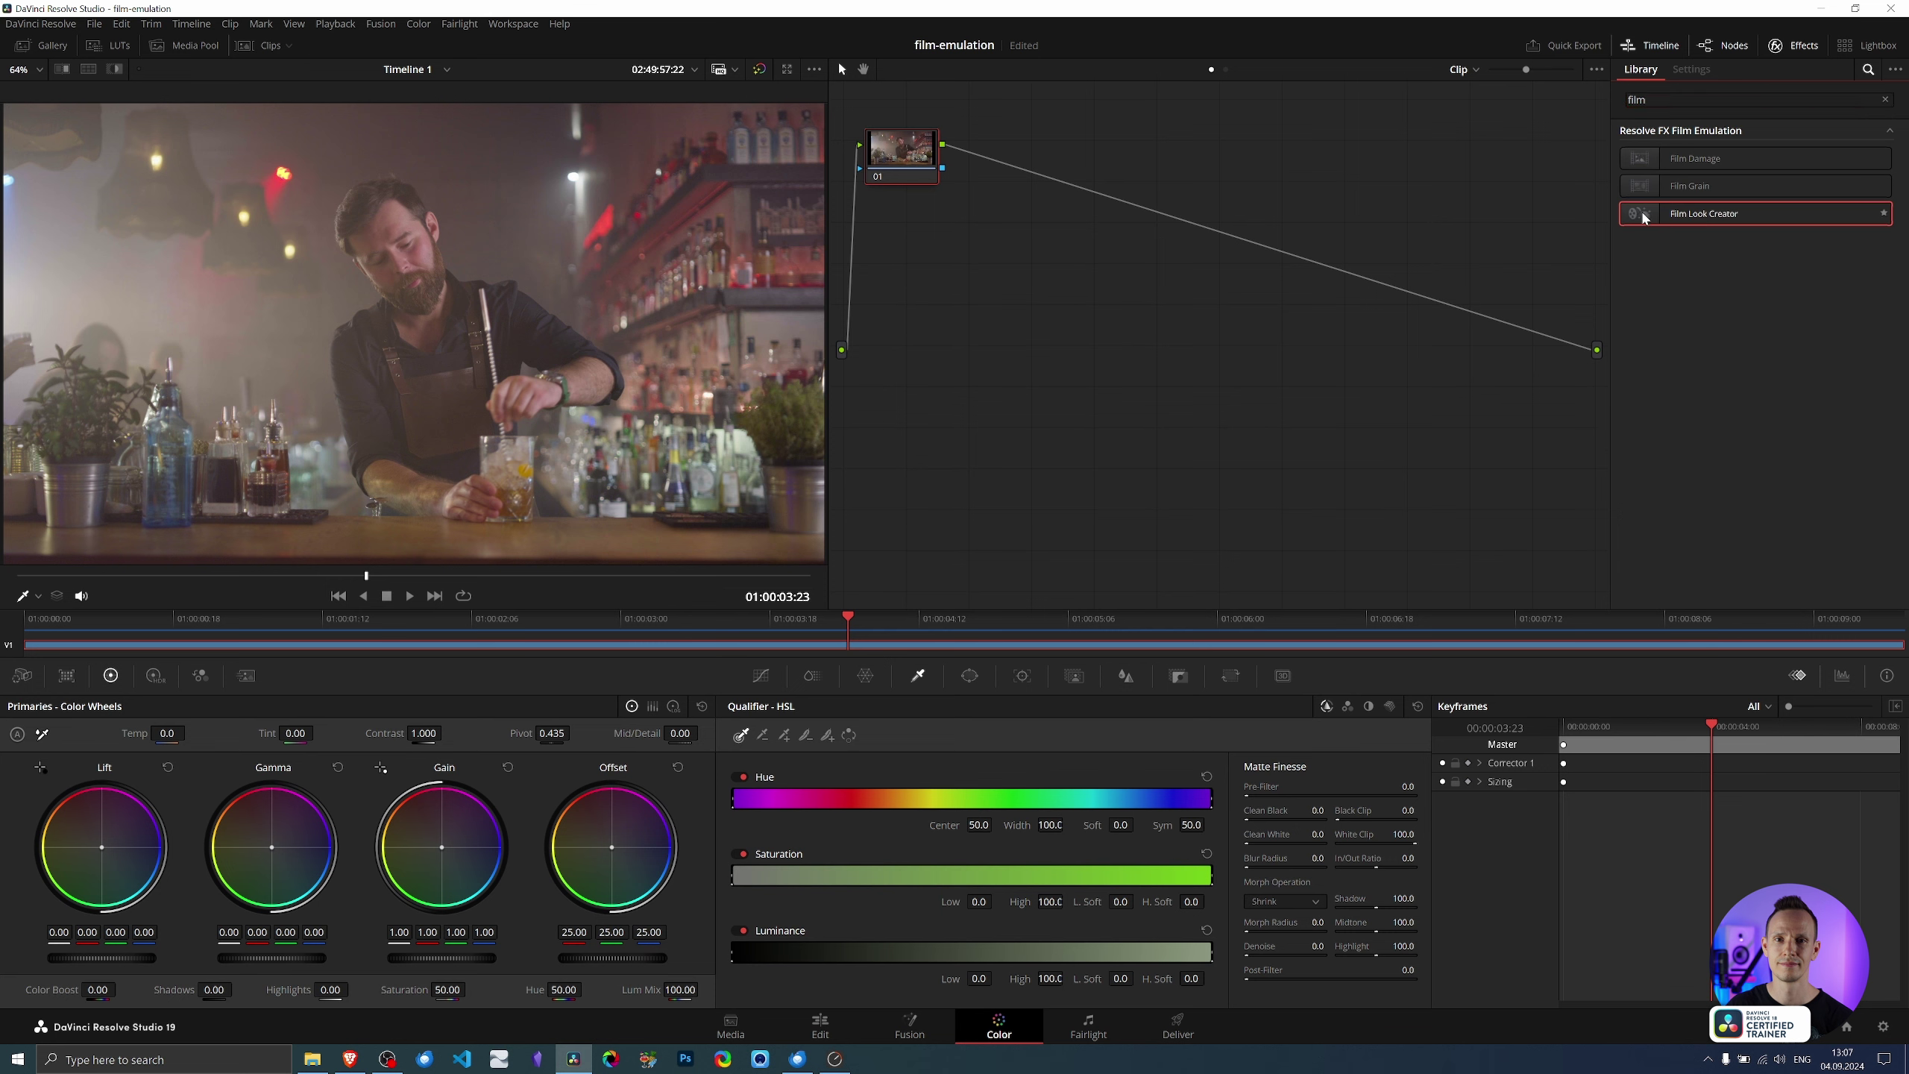
{"action": "mouse_move", "coordinate": [1705, 213]}
{"action": "left_mouse_down"}
{"action": "mouse_move", "coordinate": [918, 151]}
{"action": "mouse_move", "coordinate": [963, 341]}
{"action": "left_mouse_up"}
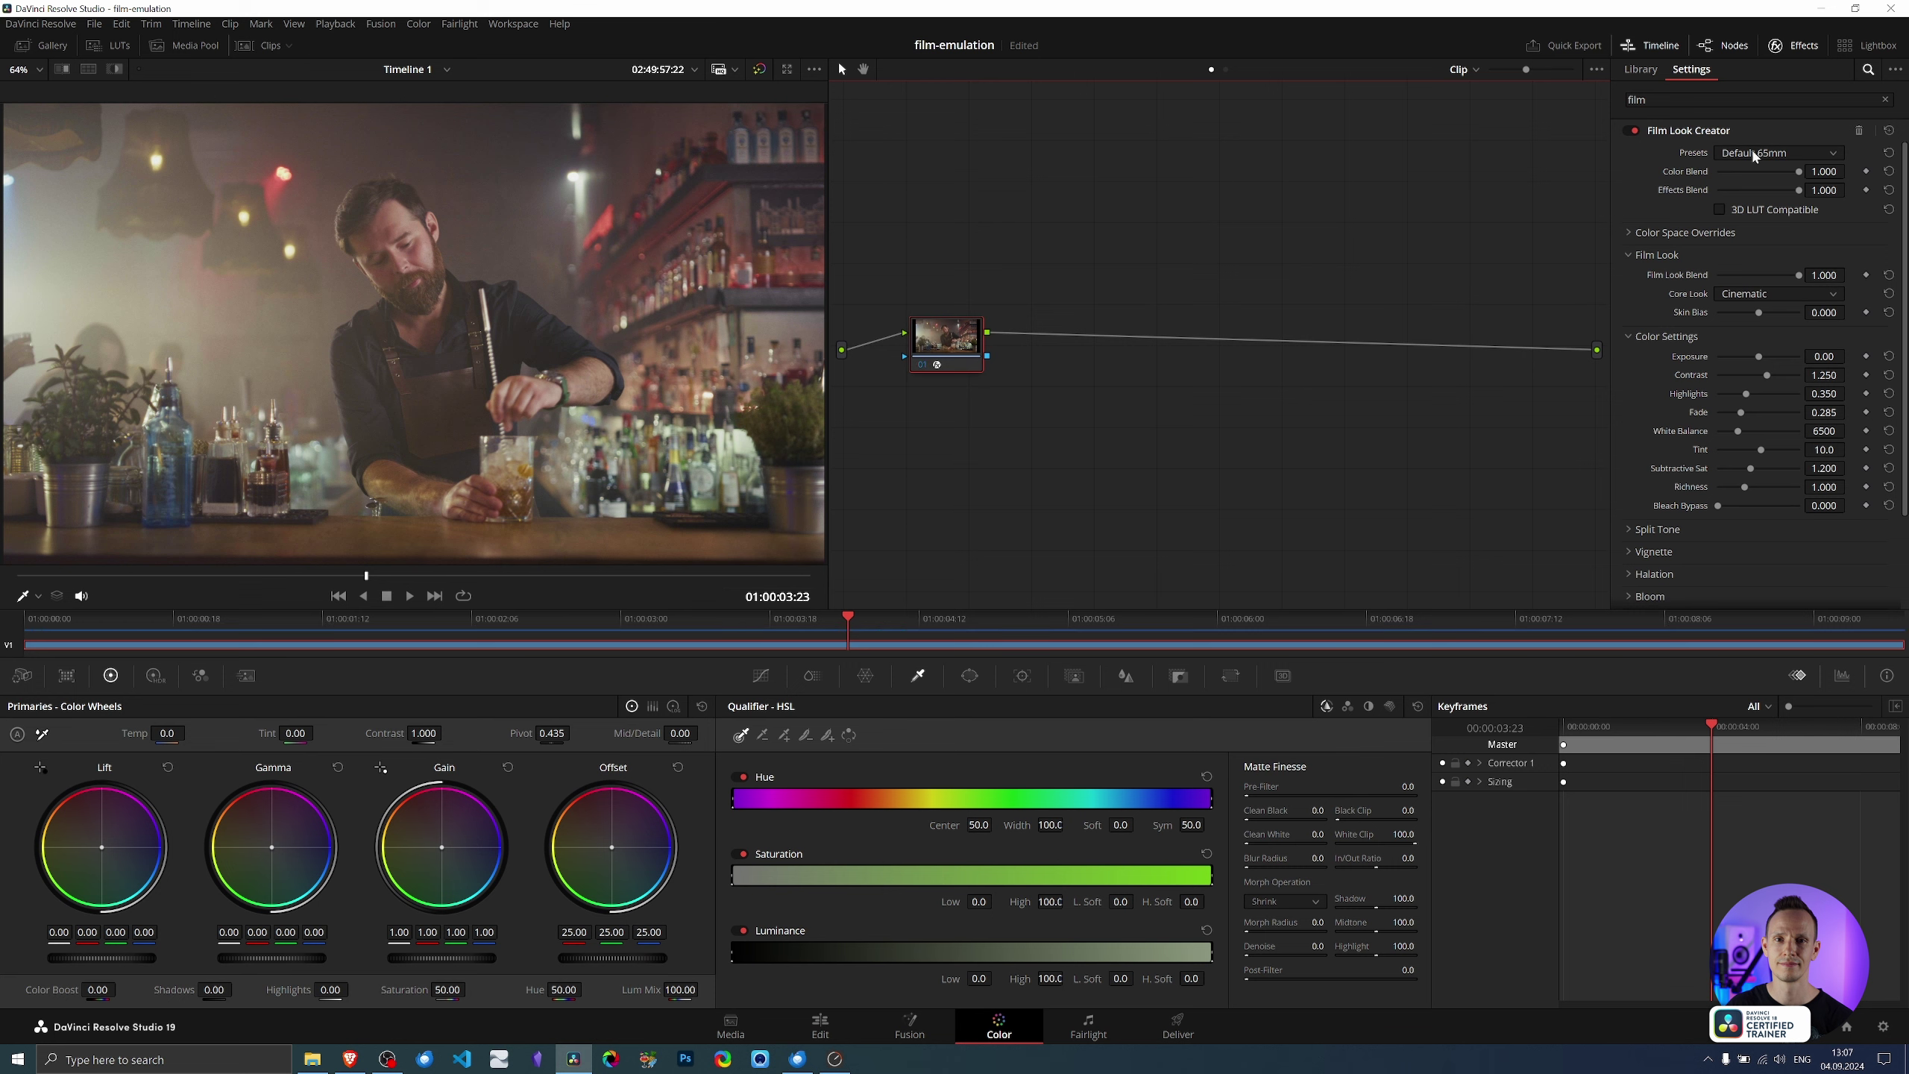
Keep the Default 65mm preset and enlarge the viewer with Alt+F
{"action": "left_click", "coordinate": [1785, 157]}
{"action": "left_click", "coordinate": [1775, 157]}
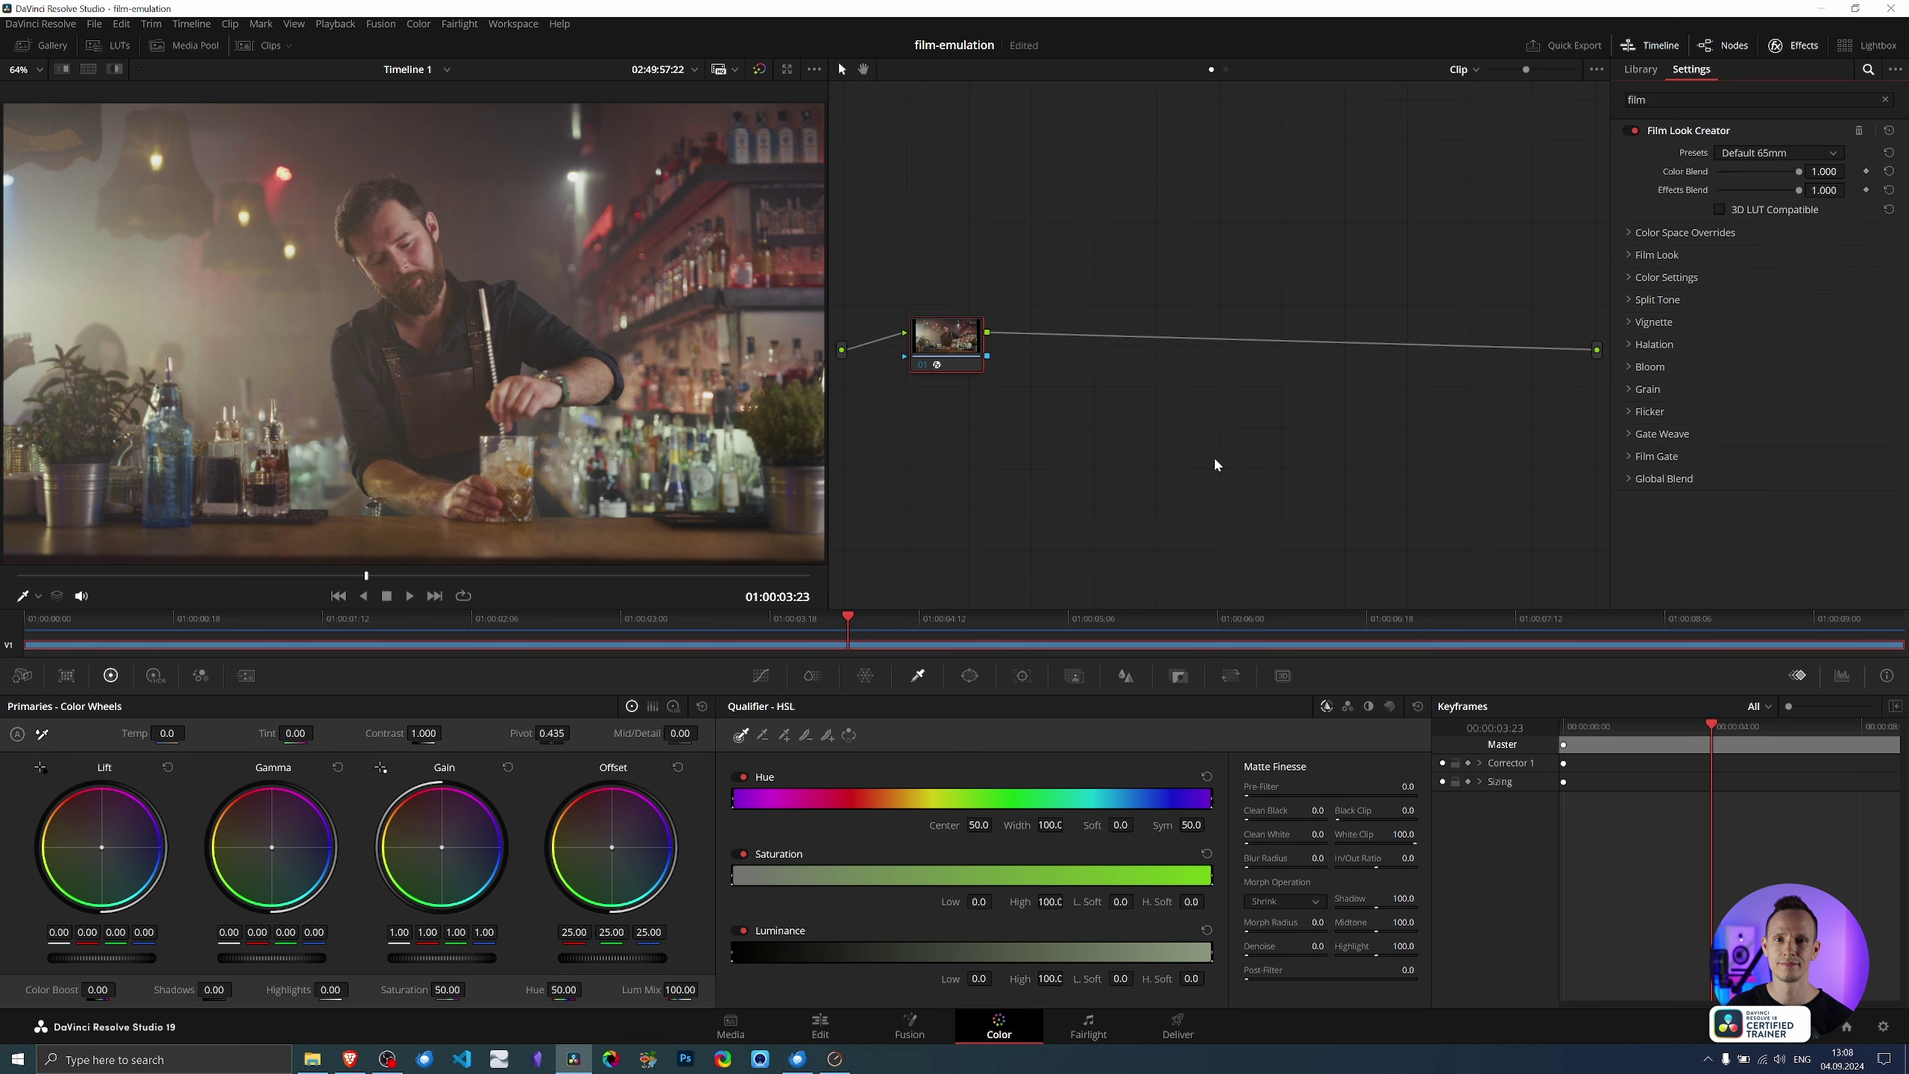
{"action": "key", "text": "alt+f"}
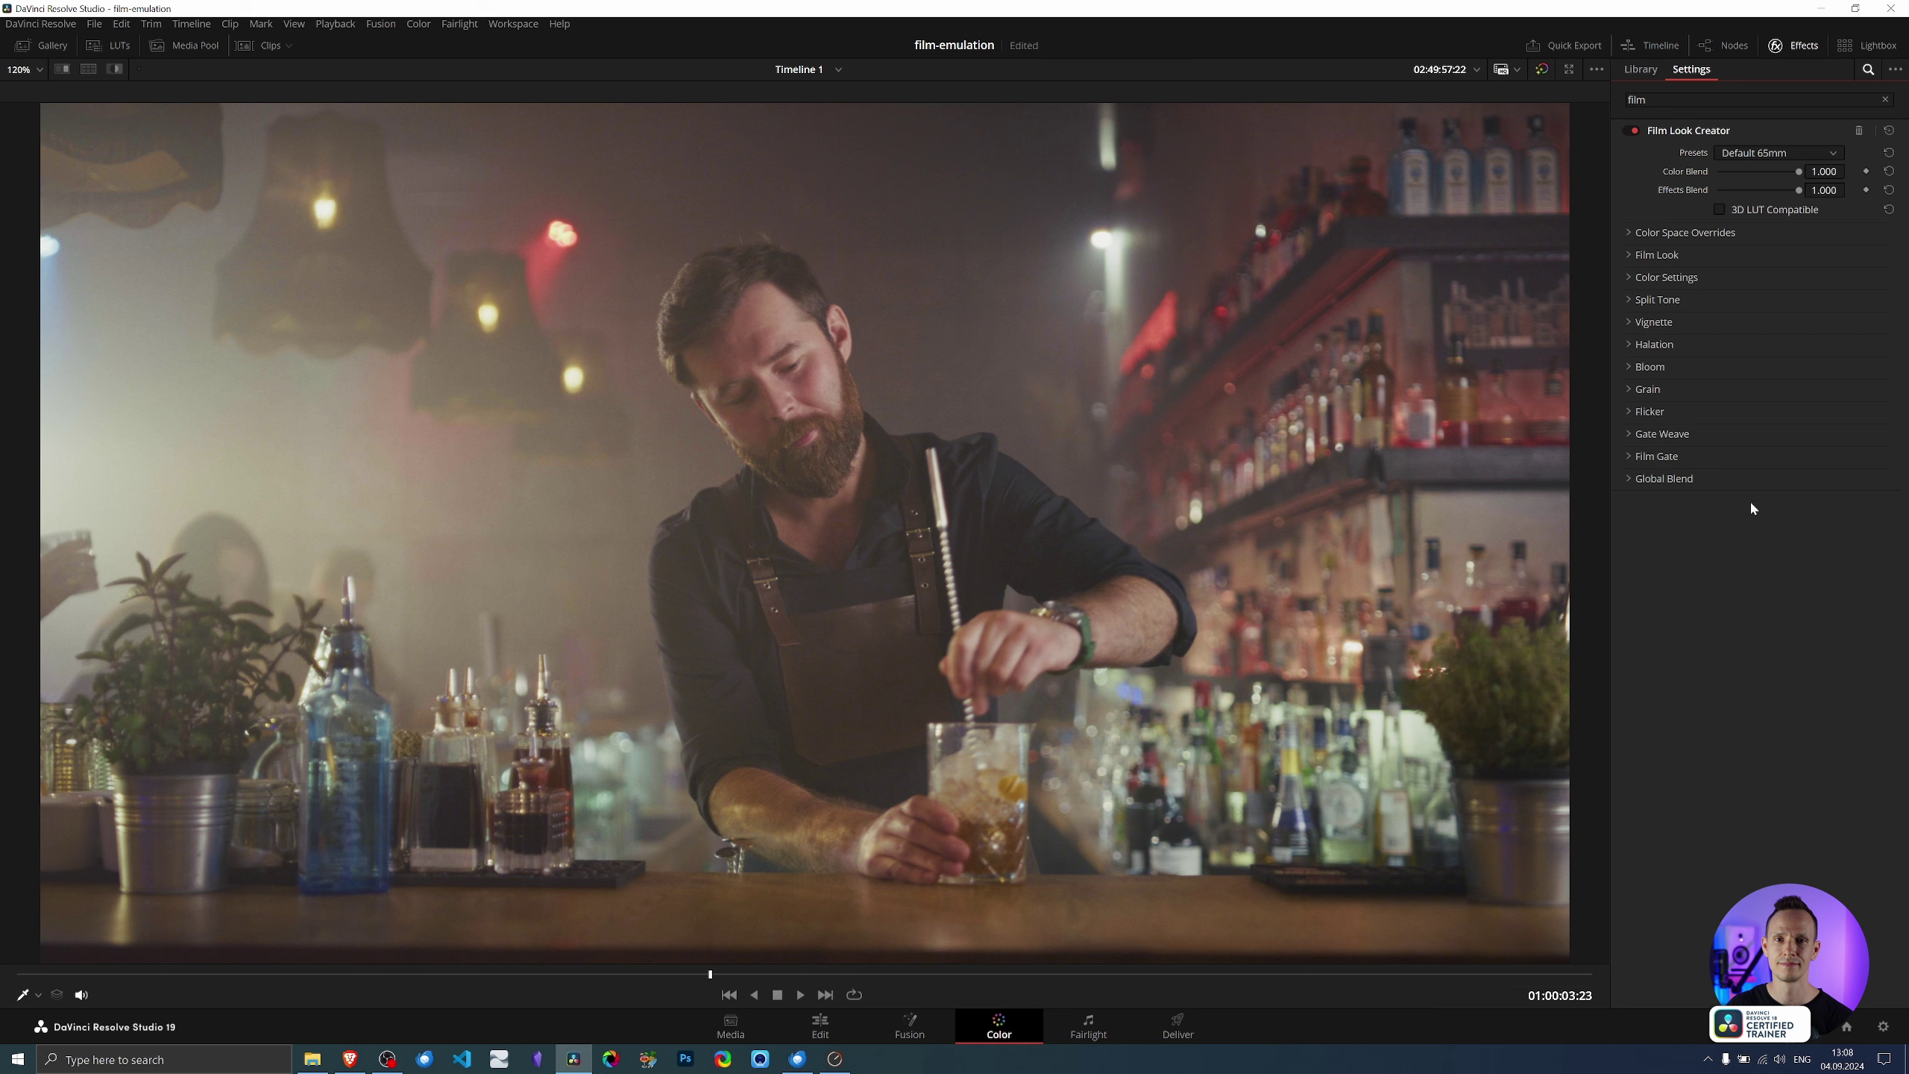
Clear the effects search and preview the Default 35mm, Cinematic and Bleach Bypass presets
{"action": "left_click", "coordinate": [1885, 99]}
{"action": "left_click", "coordinate": [1758, 154]}
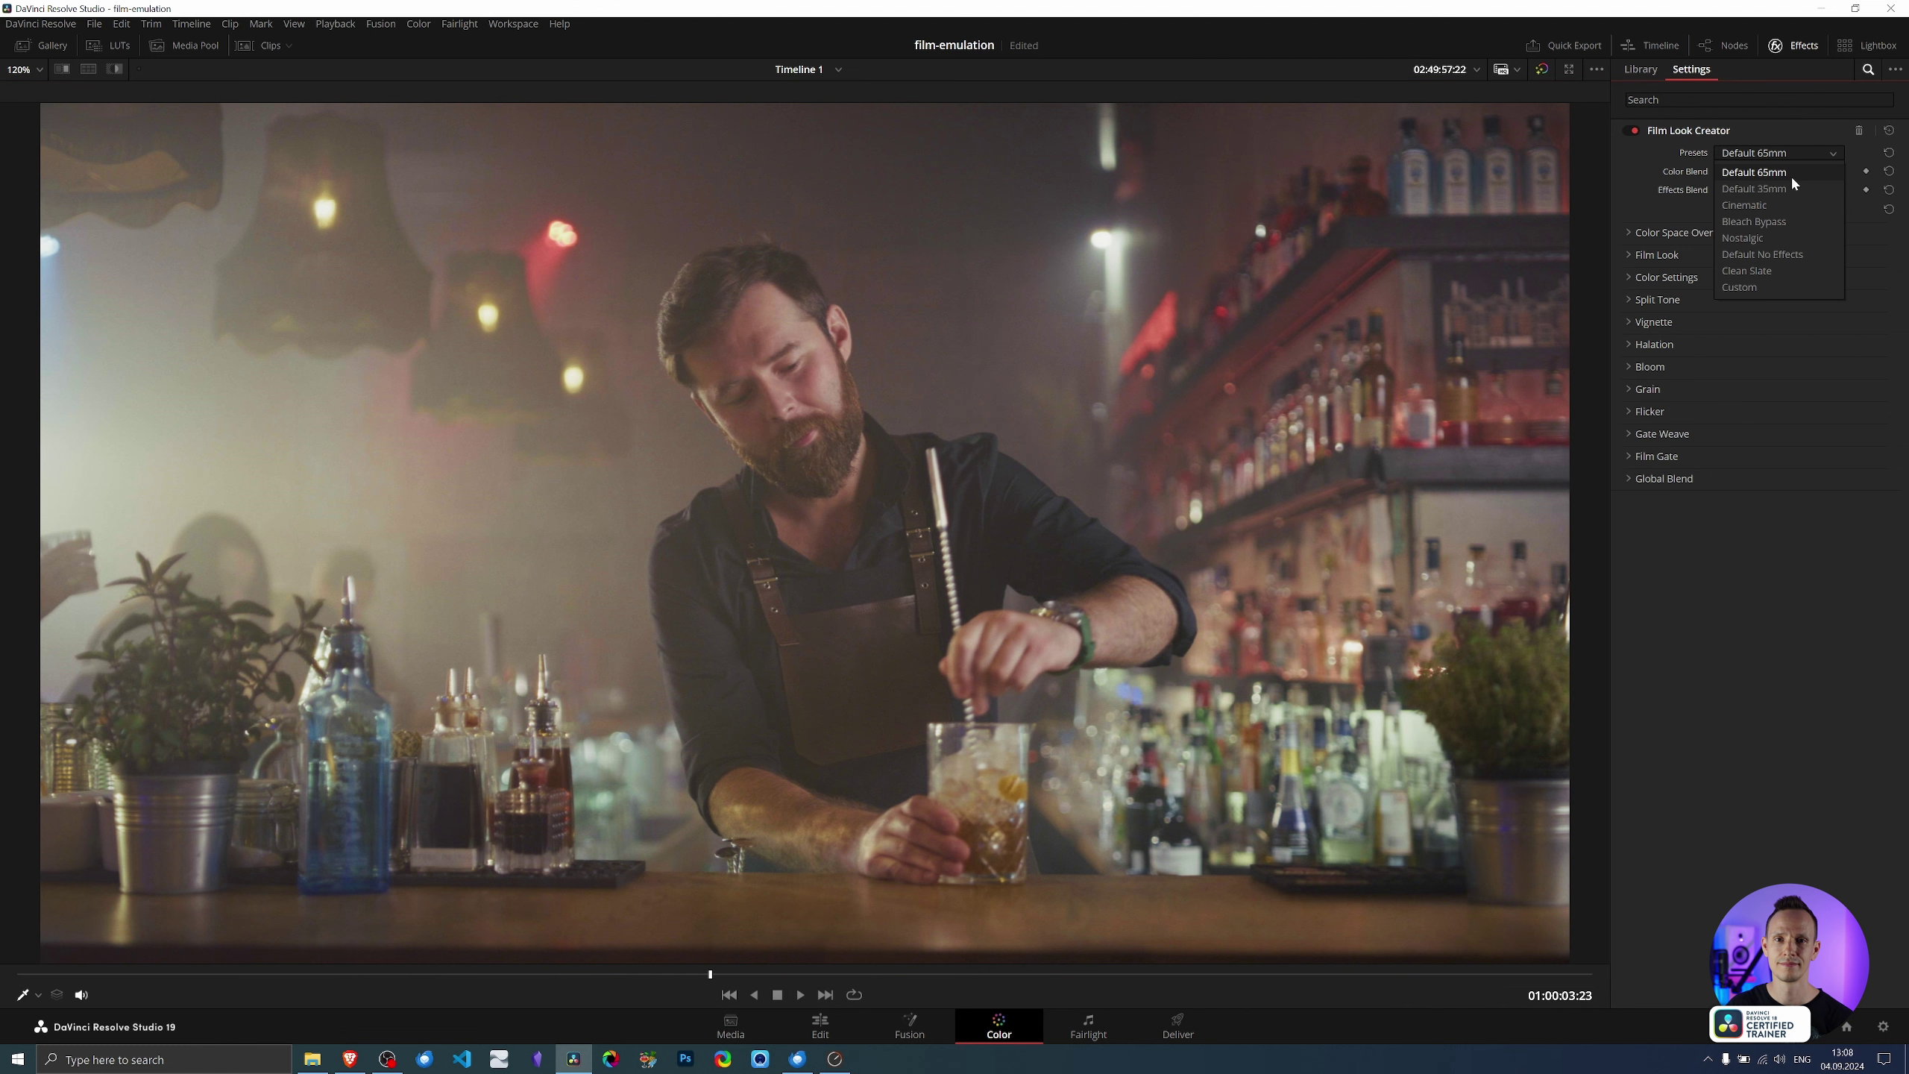
{"action": "left_click", "coordinate": [1777, 189]}
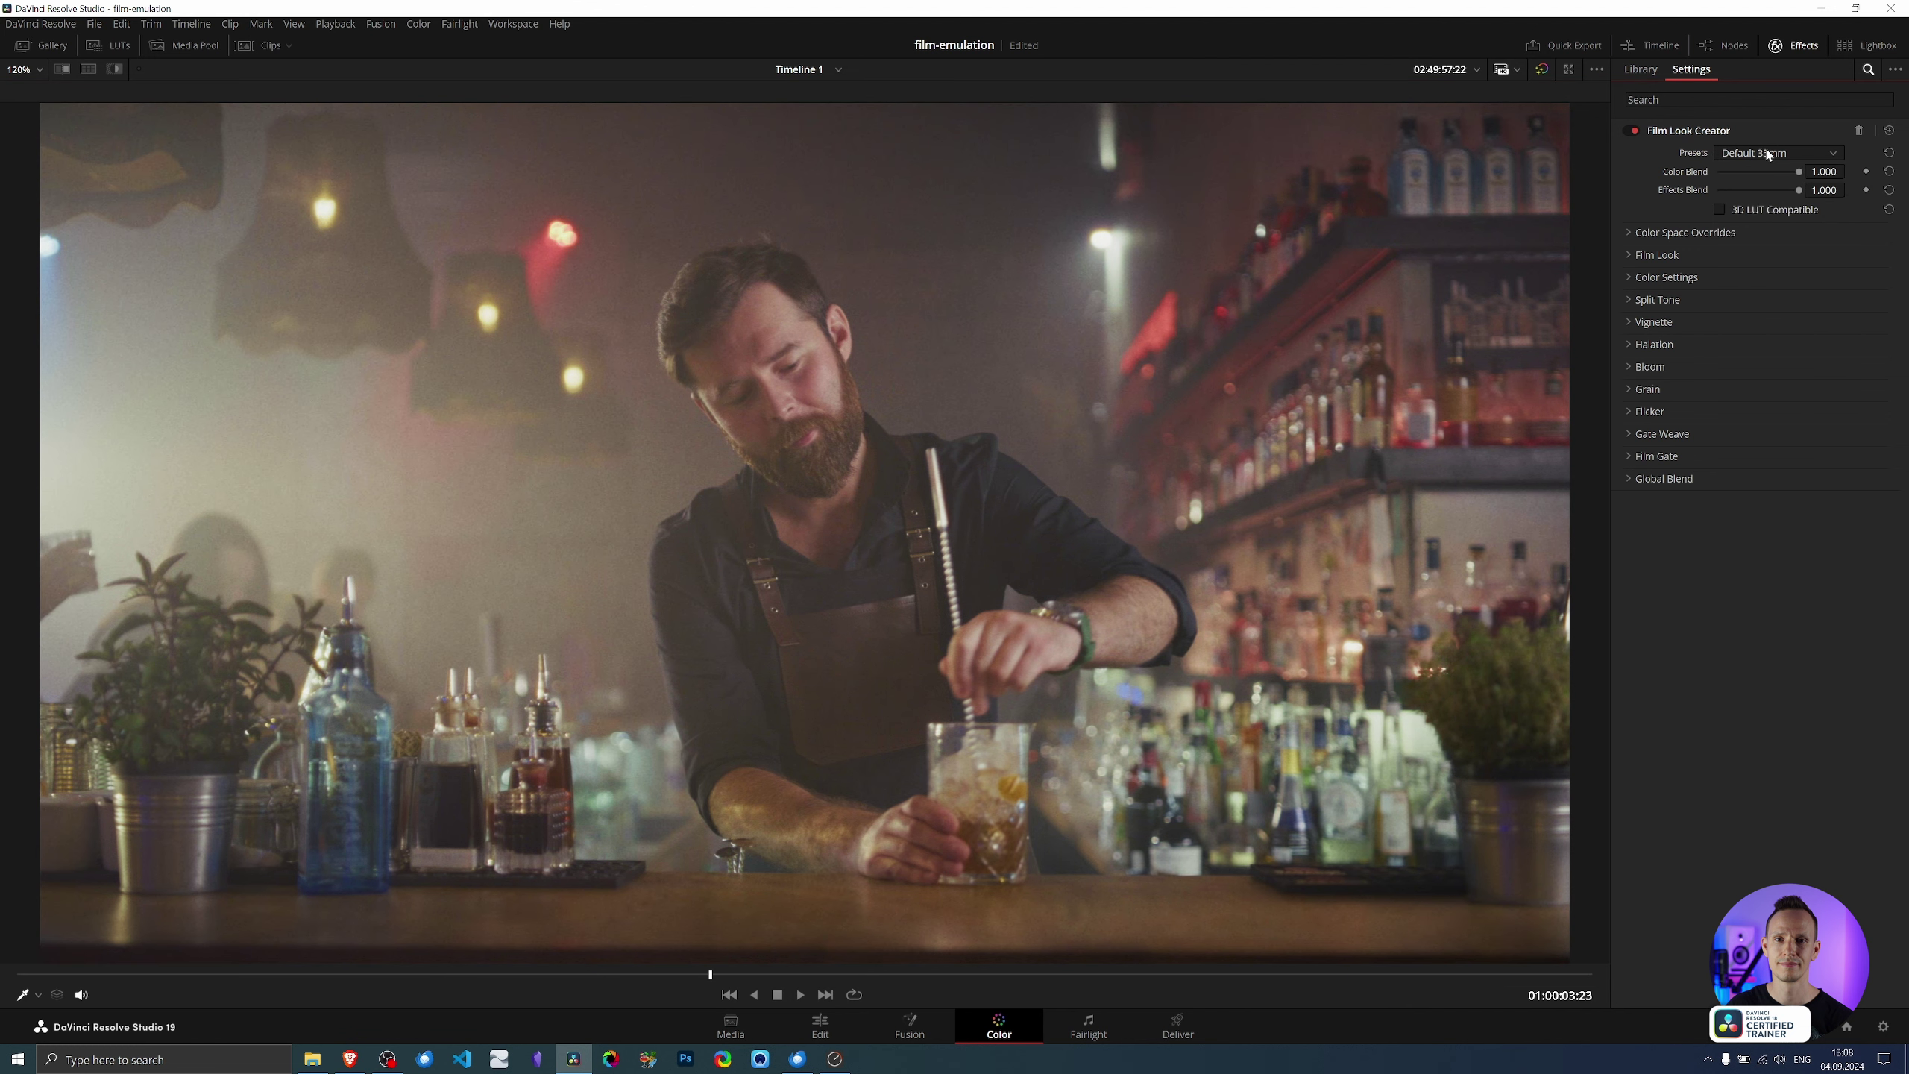
{"action": "left_click", "coordinate": [1764, 152]}
{"action": "left_click", "coordinate": [1764, 197]}
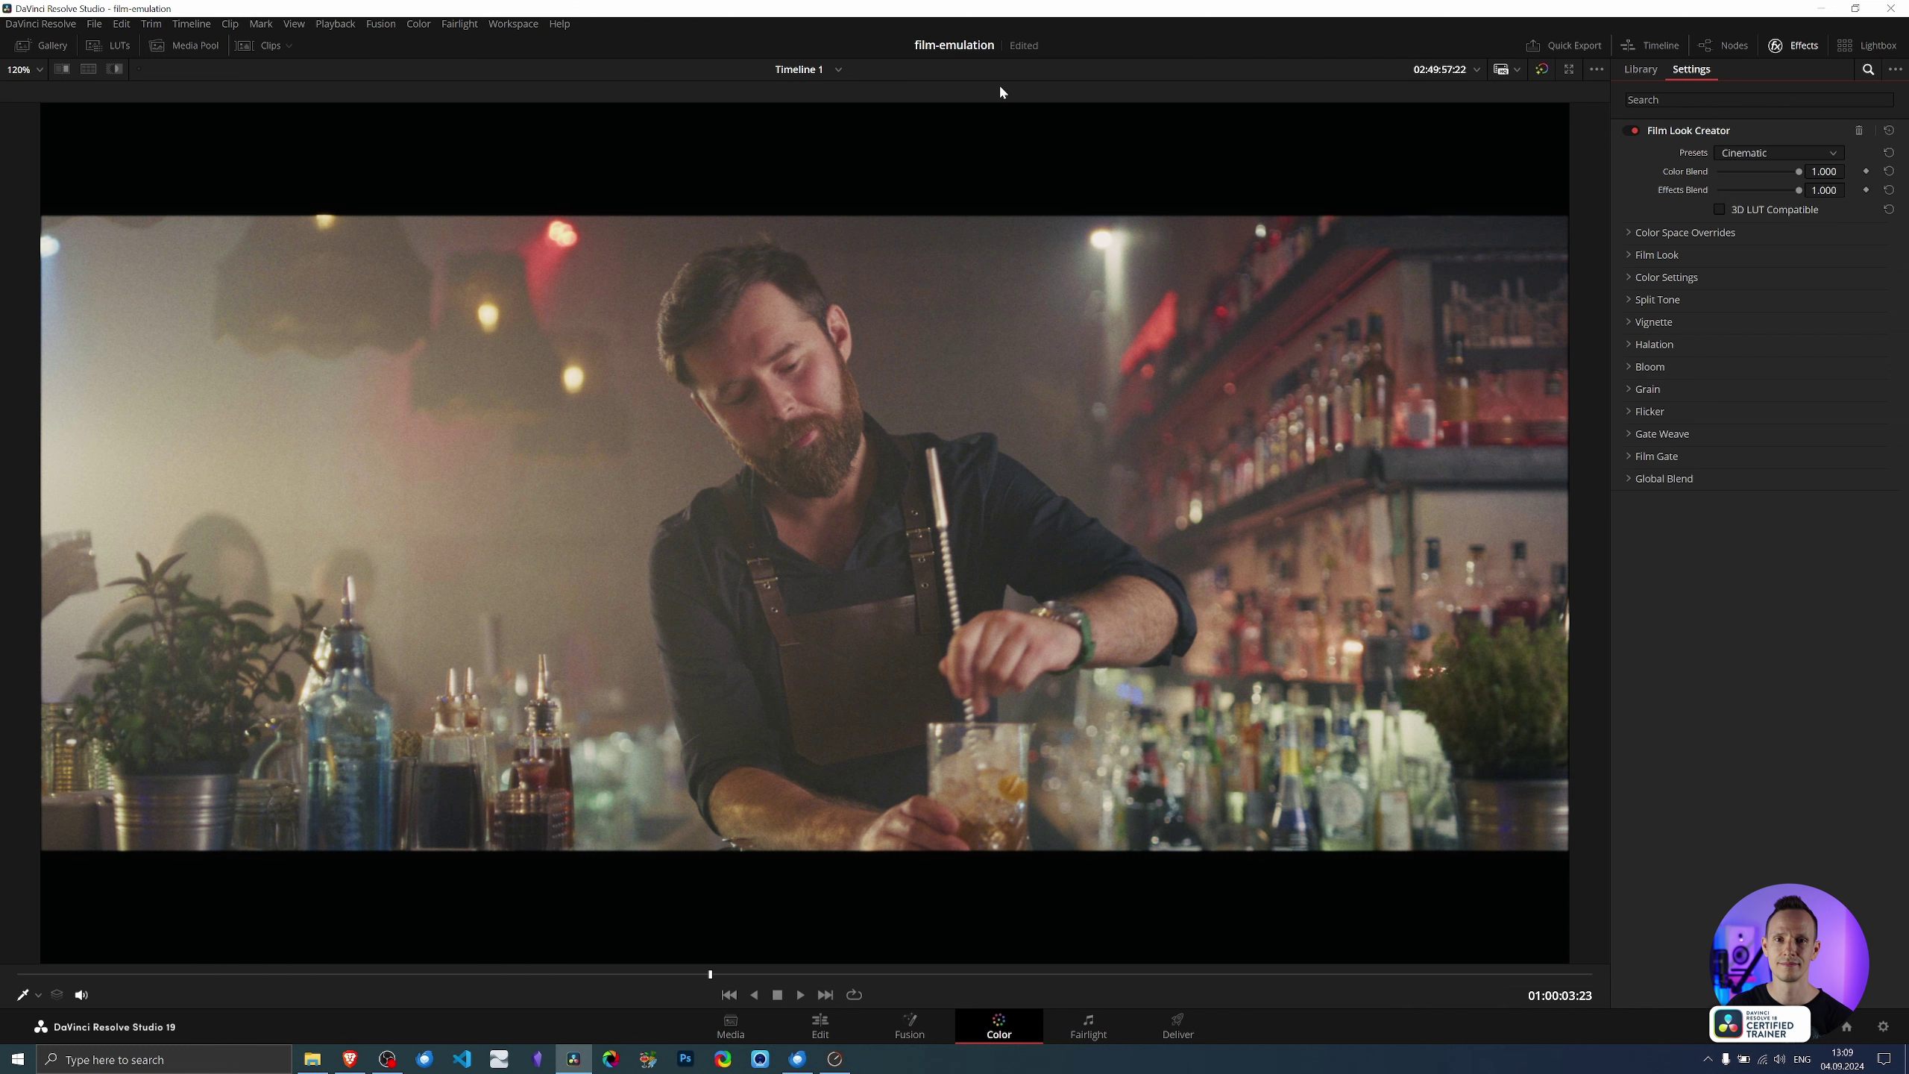
{"action": "left_click", "coordinate": [1772, 153]}
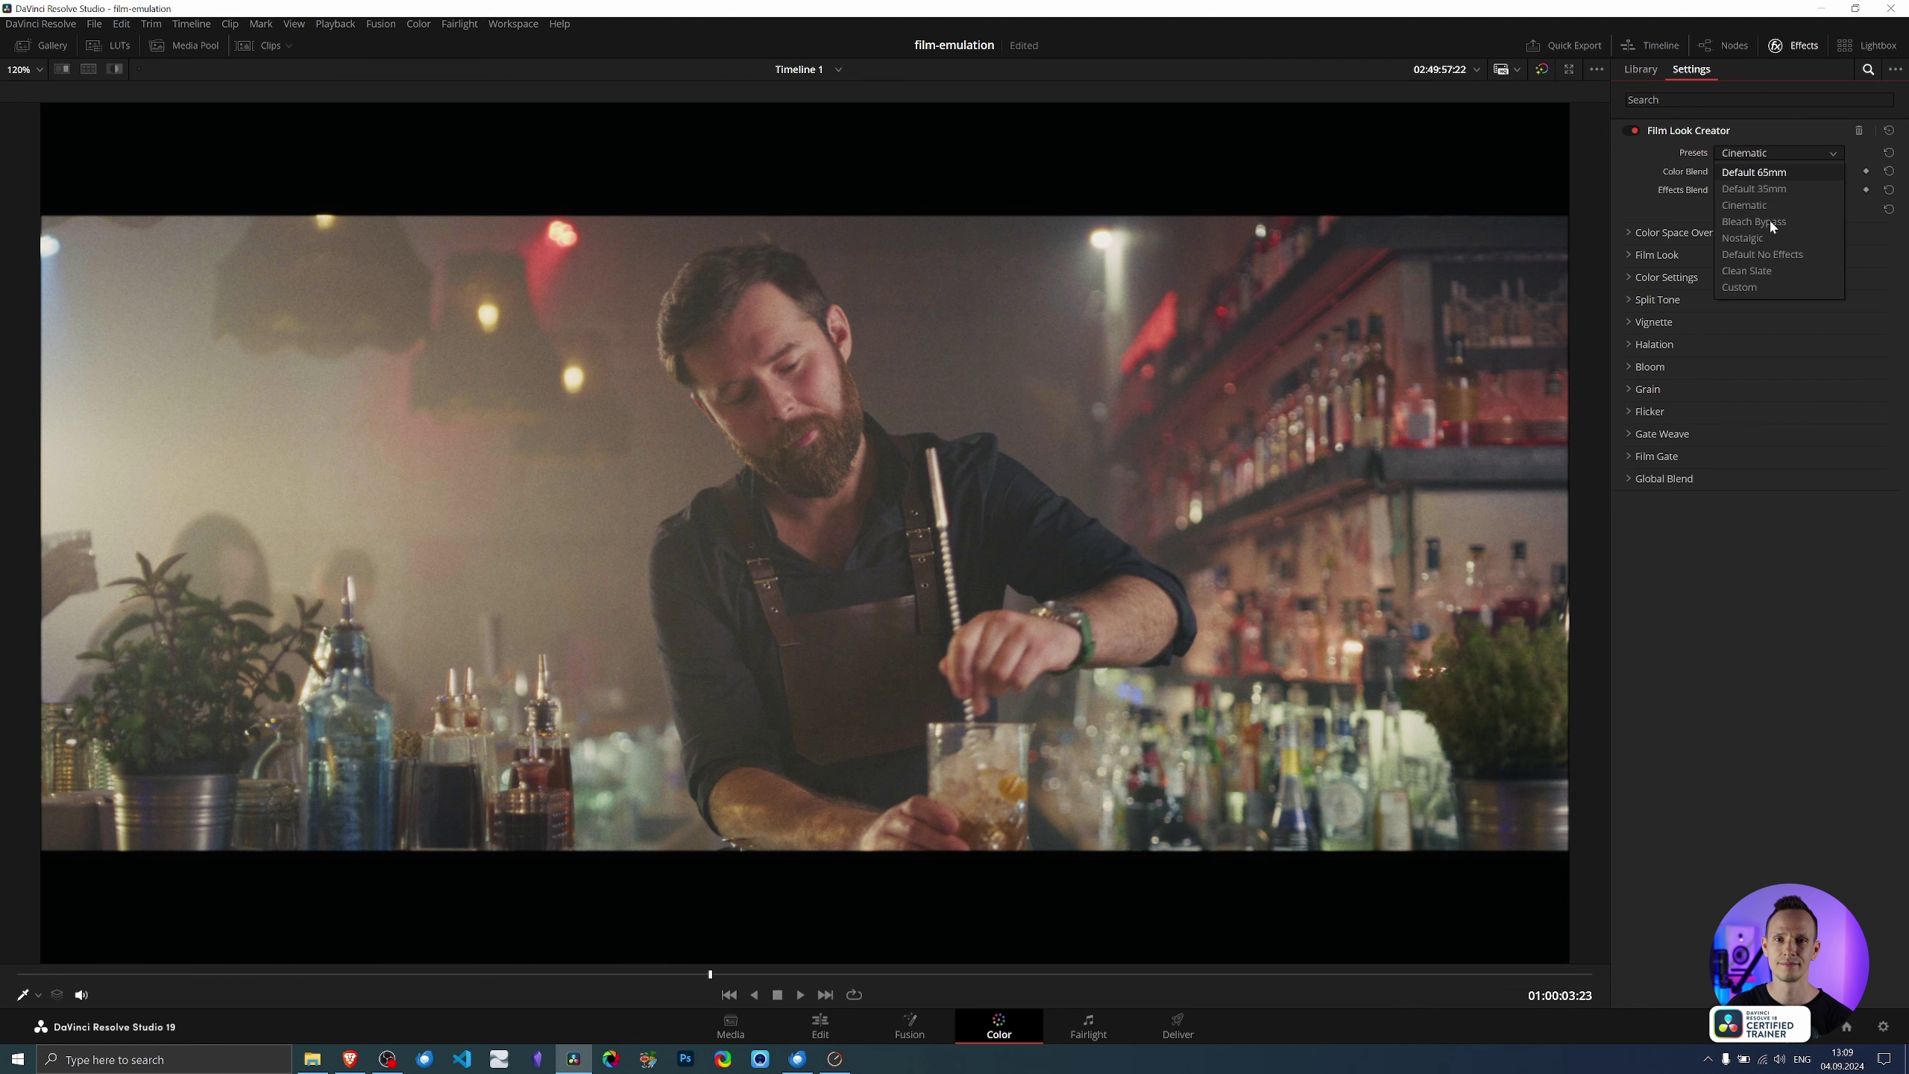
{"action": "left_click", "coordinate": [1772, 222]}
Preview Nostalgic and Default No Effects, then settle on the Clean Slate preset
{"action": "left_click", "coordinate": [1747, 155]}
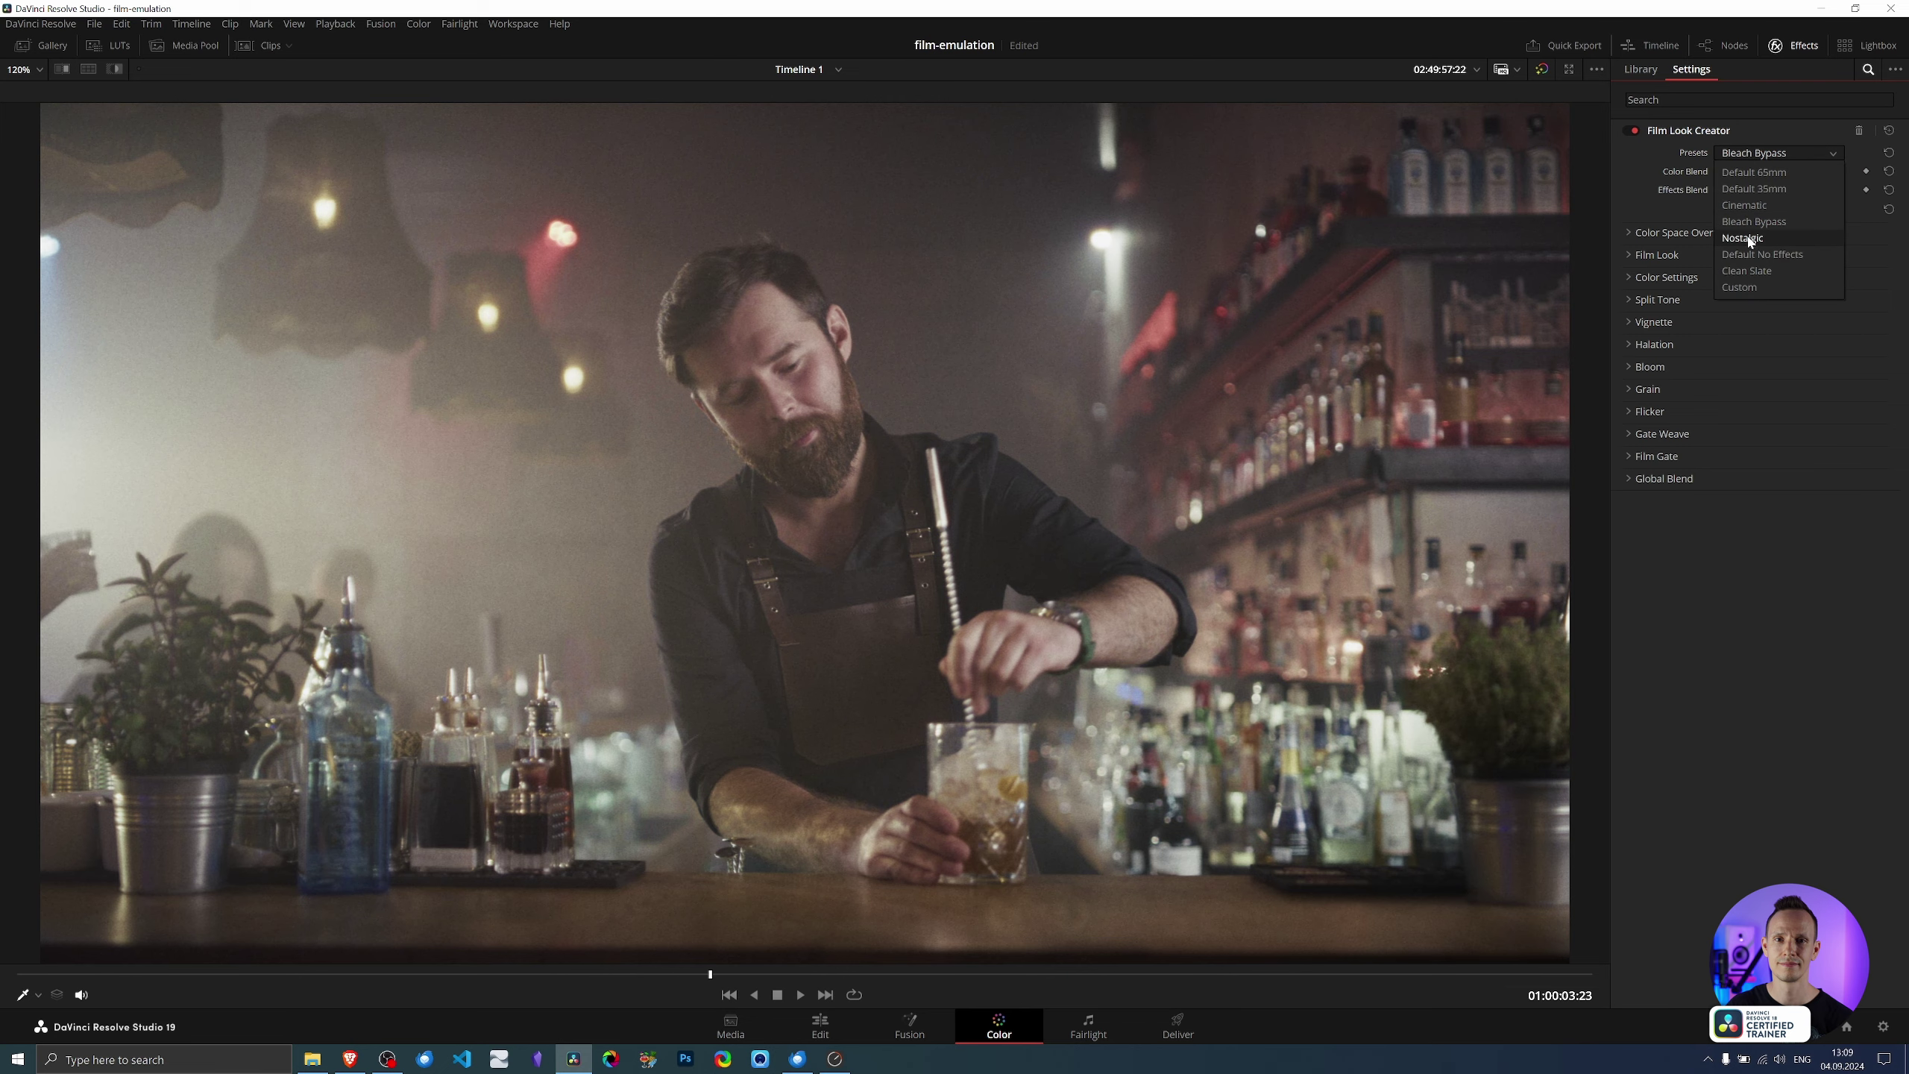
{"action": "left_click", "coordinate": [1753, 245]}
{"action": "left_click", "coordinate": [1761, 151]}
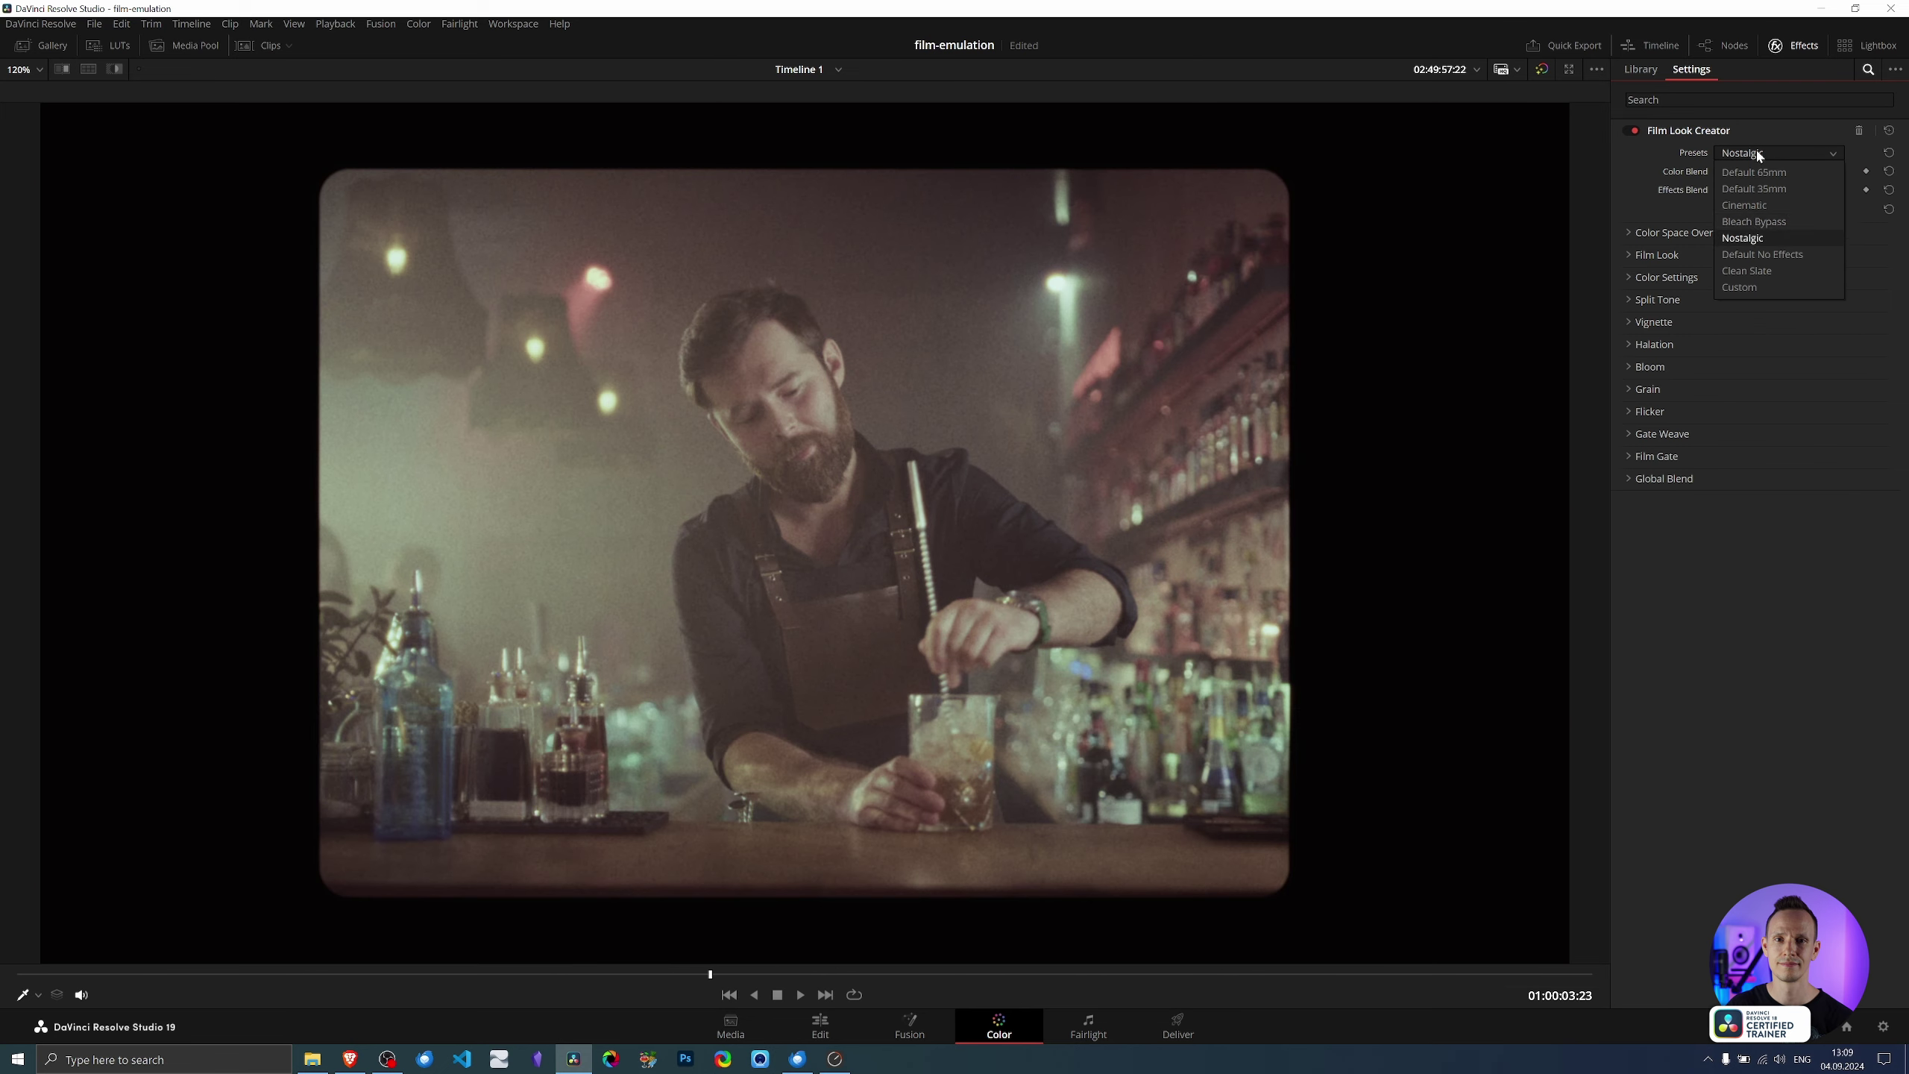
{"action": "left_click", "coordinate": [1750, 256]}
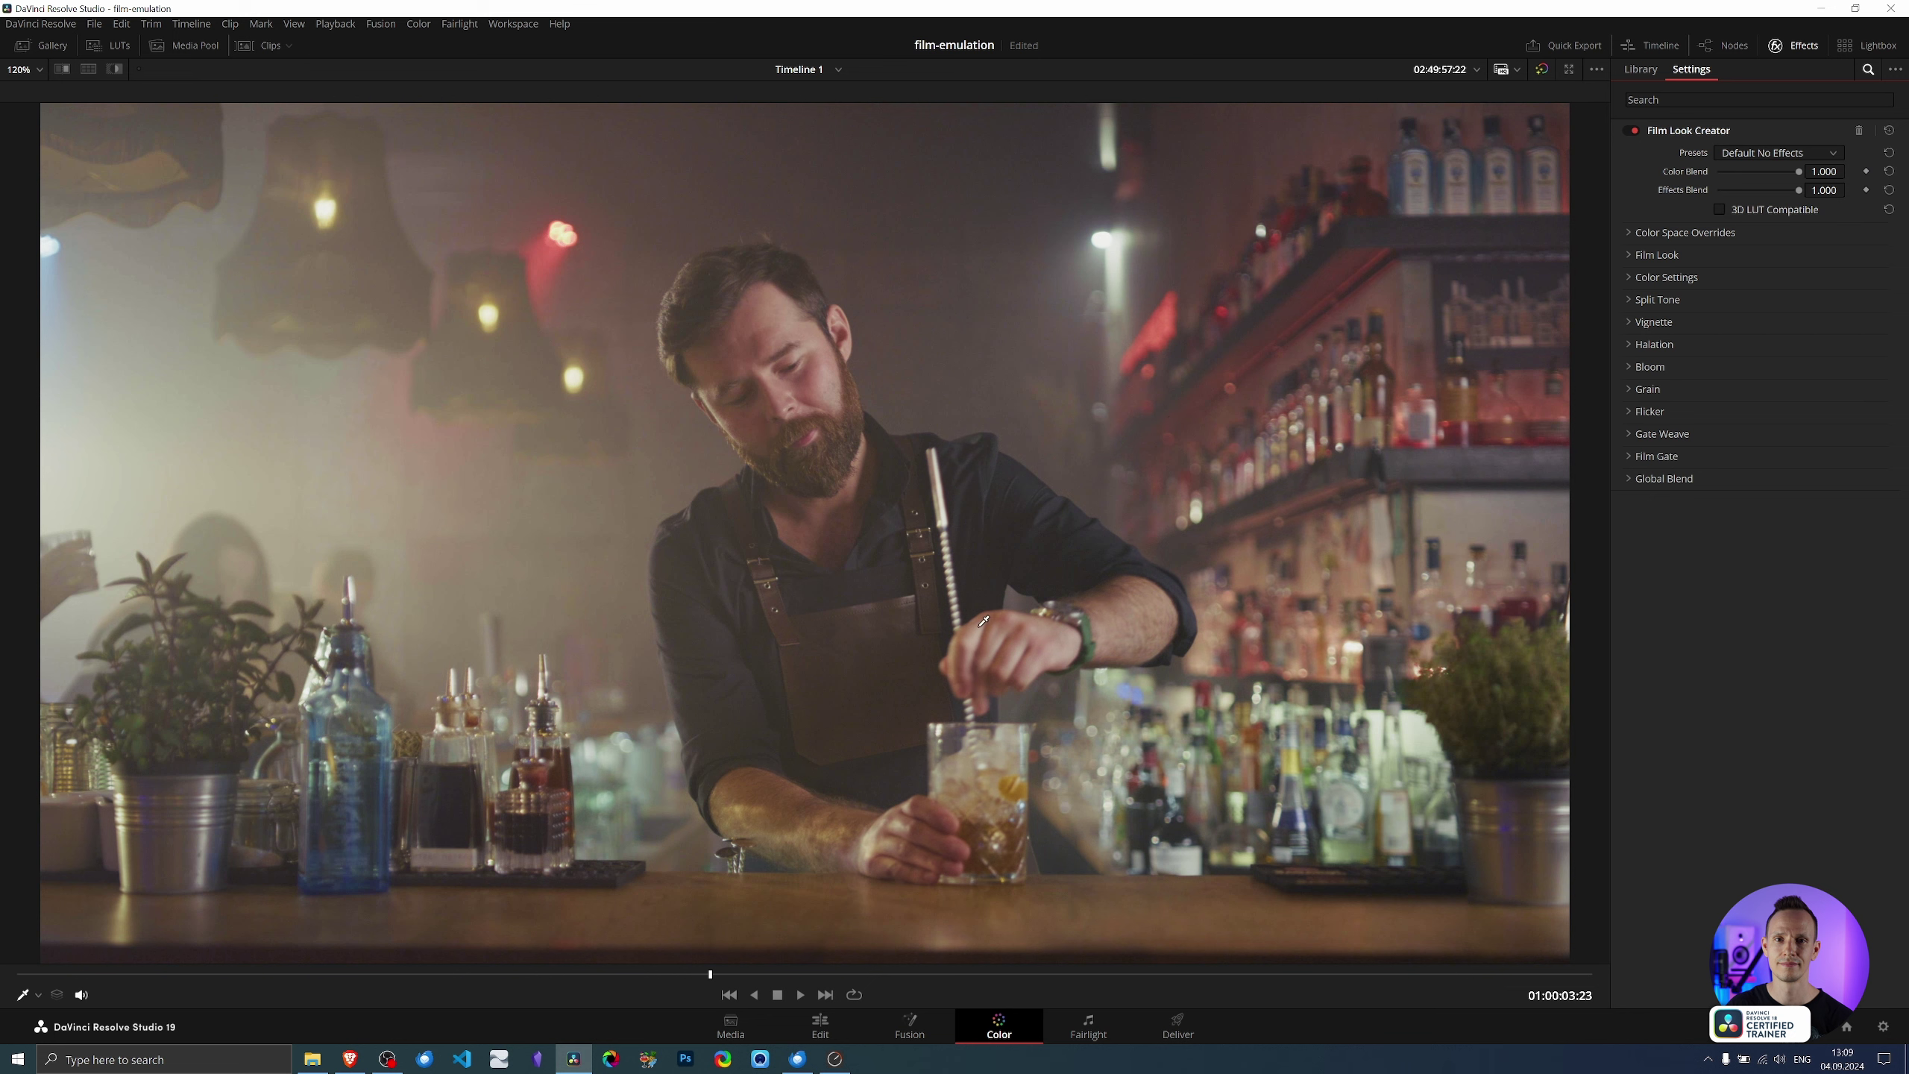
{"action": "left_click", "coordinate": [1768, 152]}
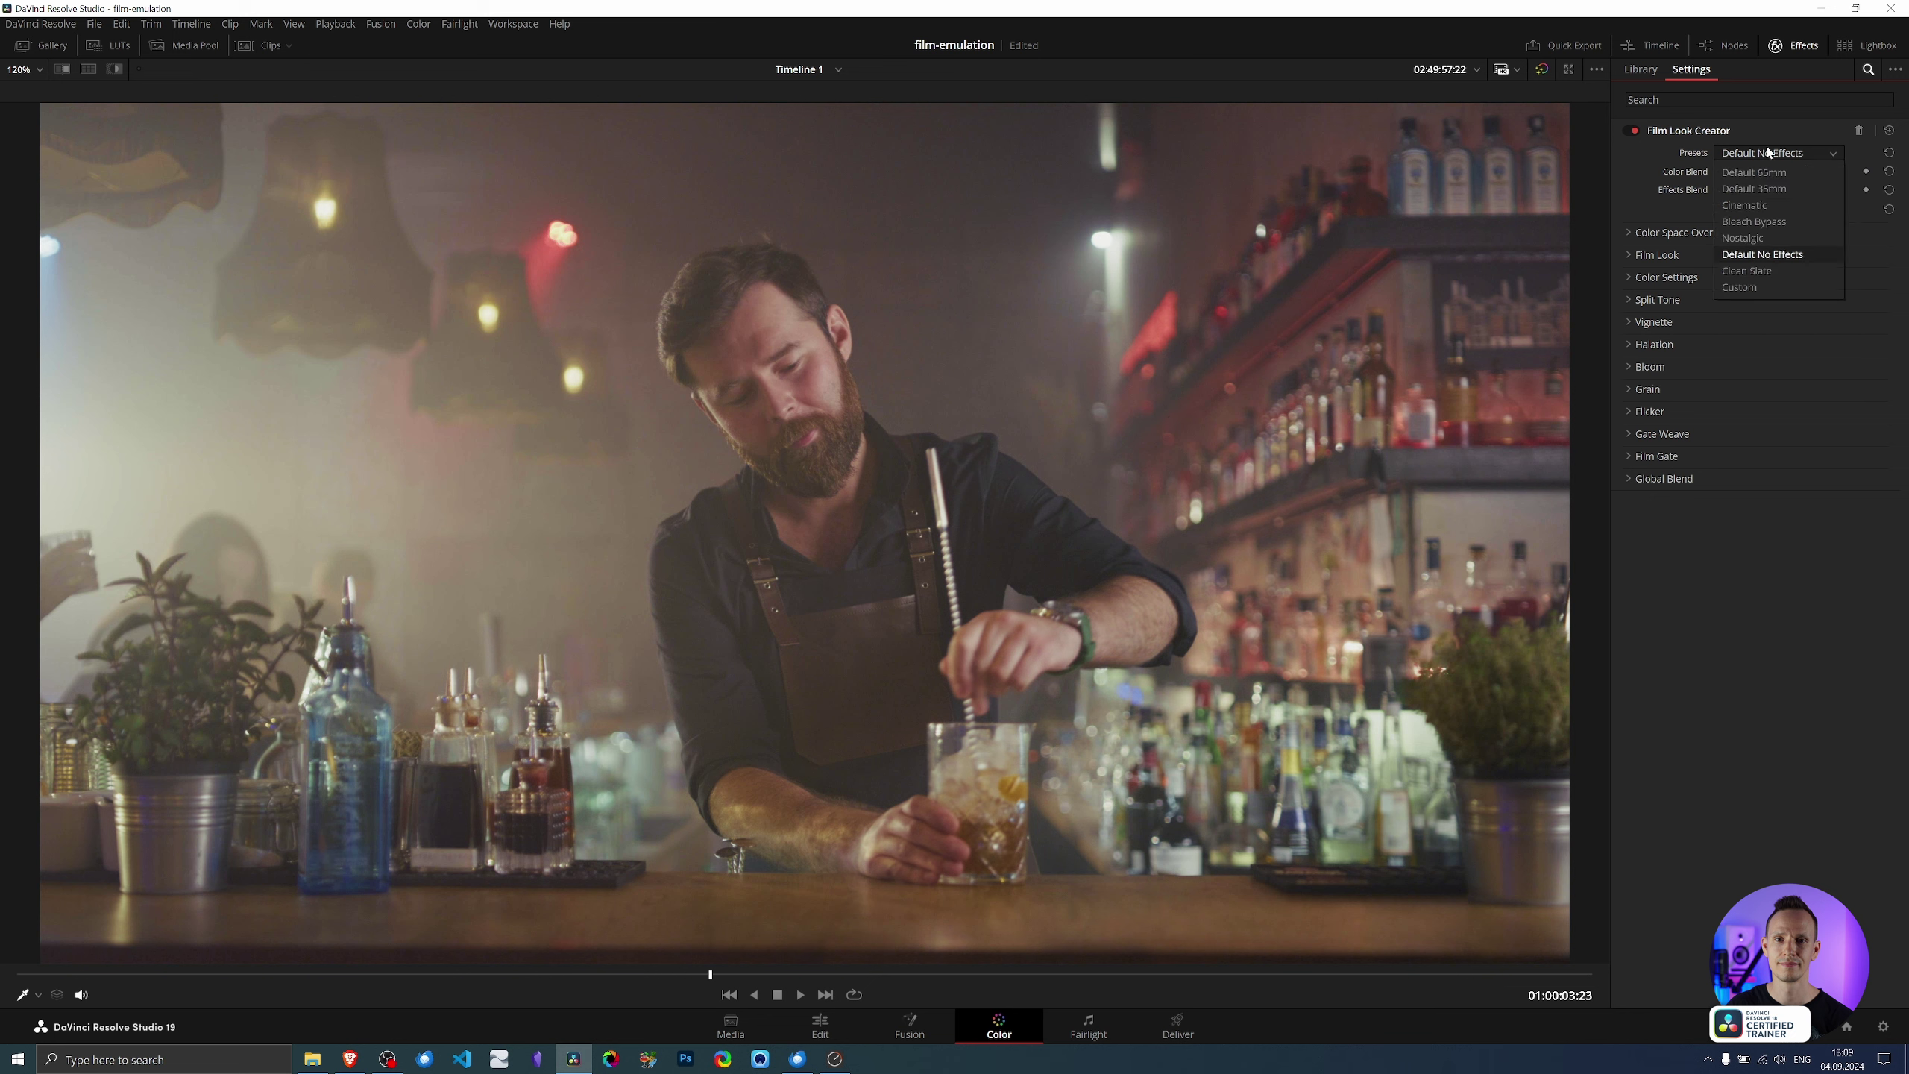
{"action": "left_click", "coordinate": [1737, 272]}
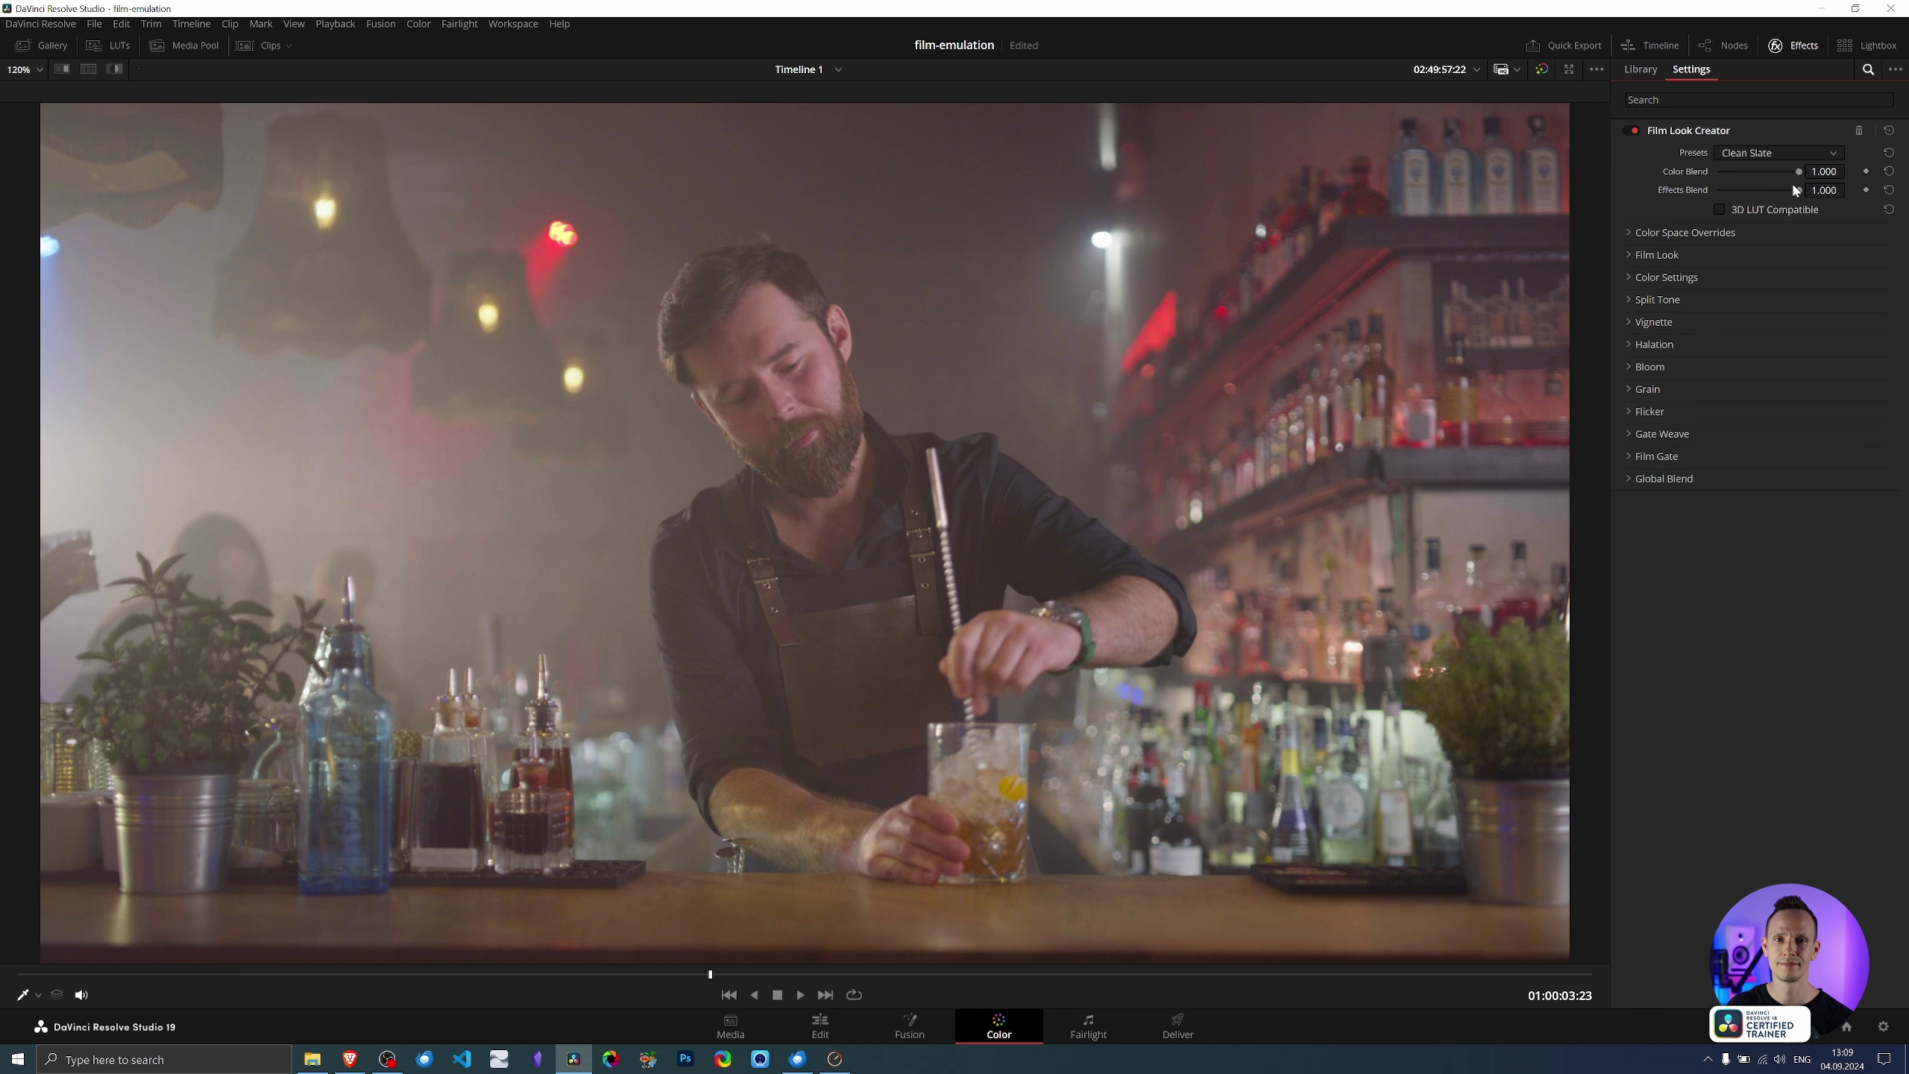
Toggle 3D LUT Compatible on and off, then expand Color Space Overrides (Use timeline, D65)
{"action": "left_click", "coordinate": [1720, 209]}
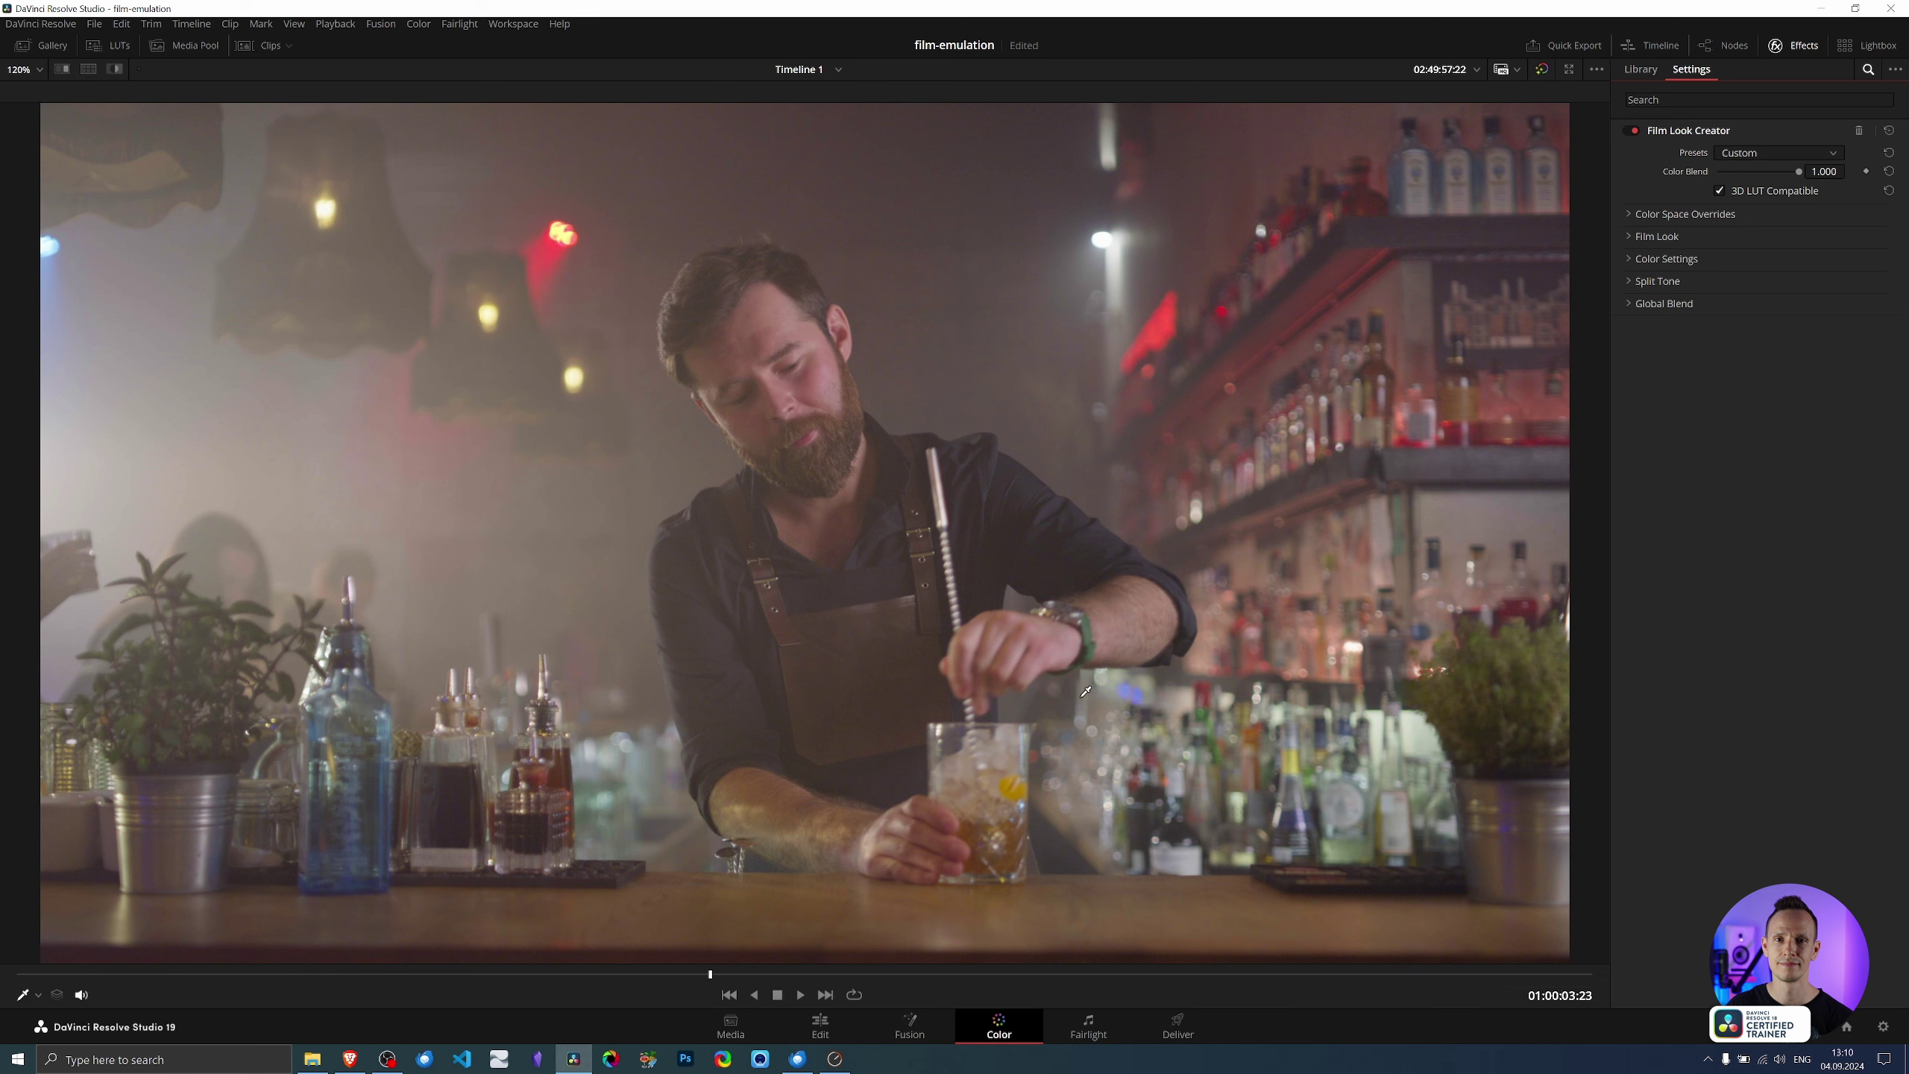
{"action": "left_click", "coordinate": [1720, 191]}
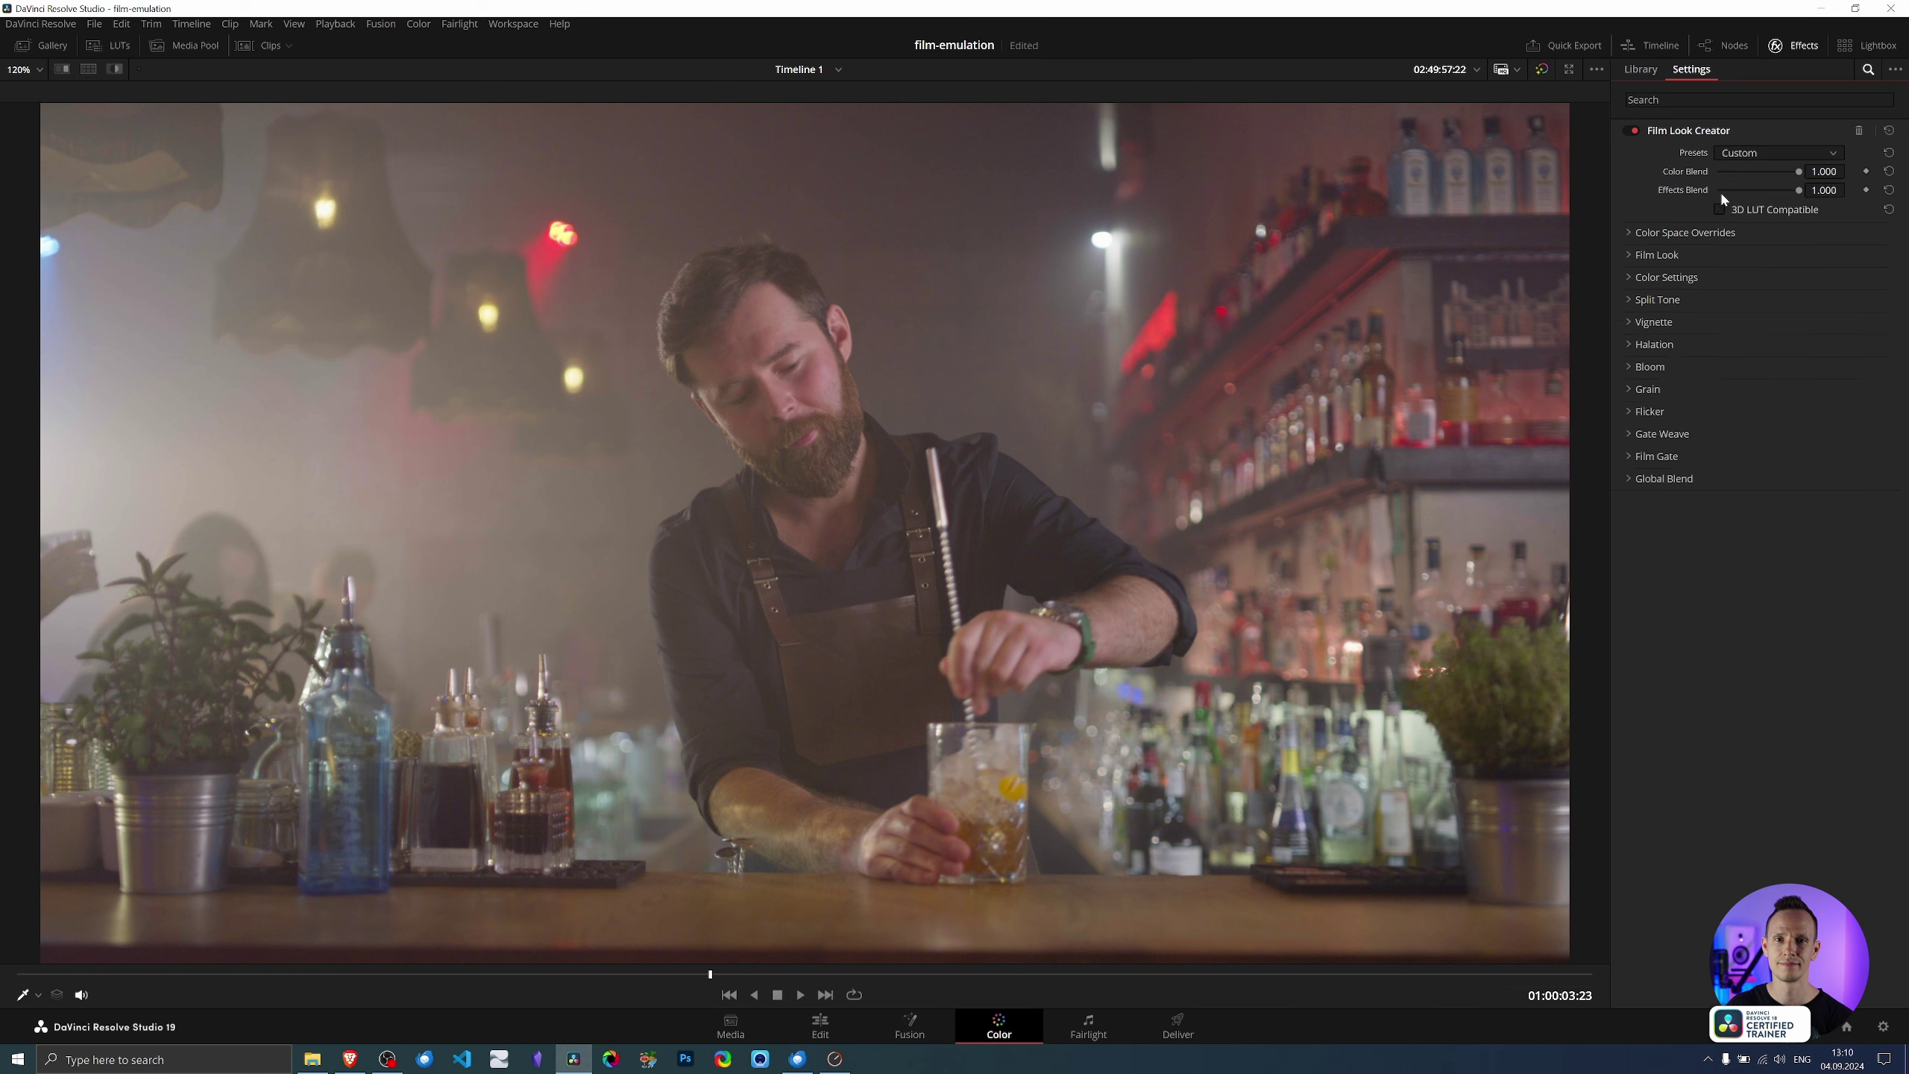
{"action": "left_click", "coordinate": [1625, 235]}
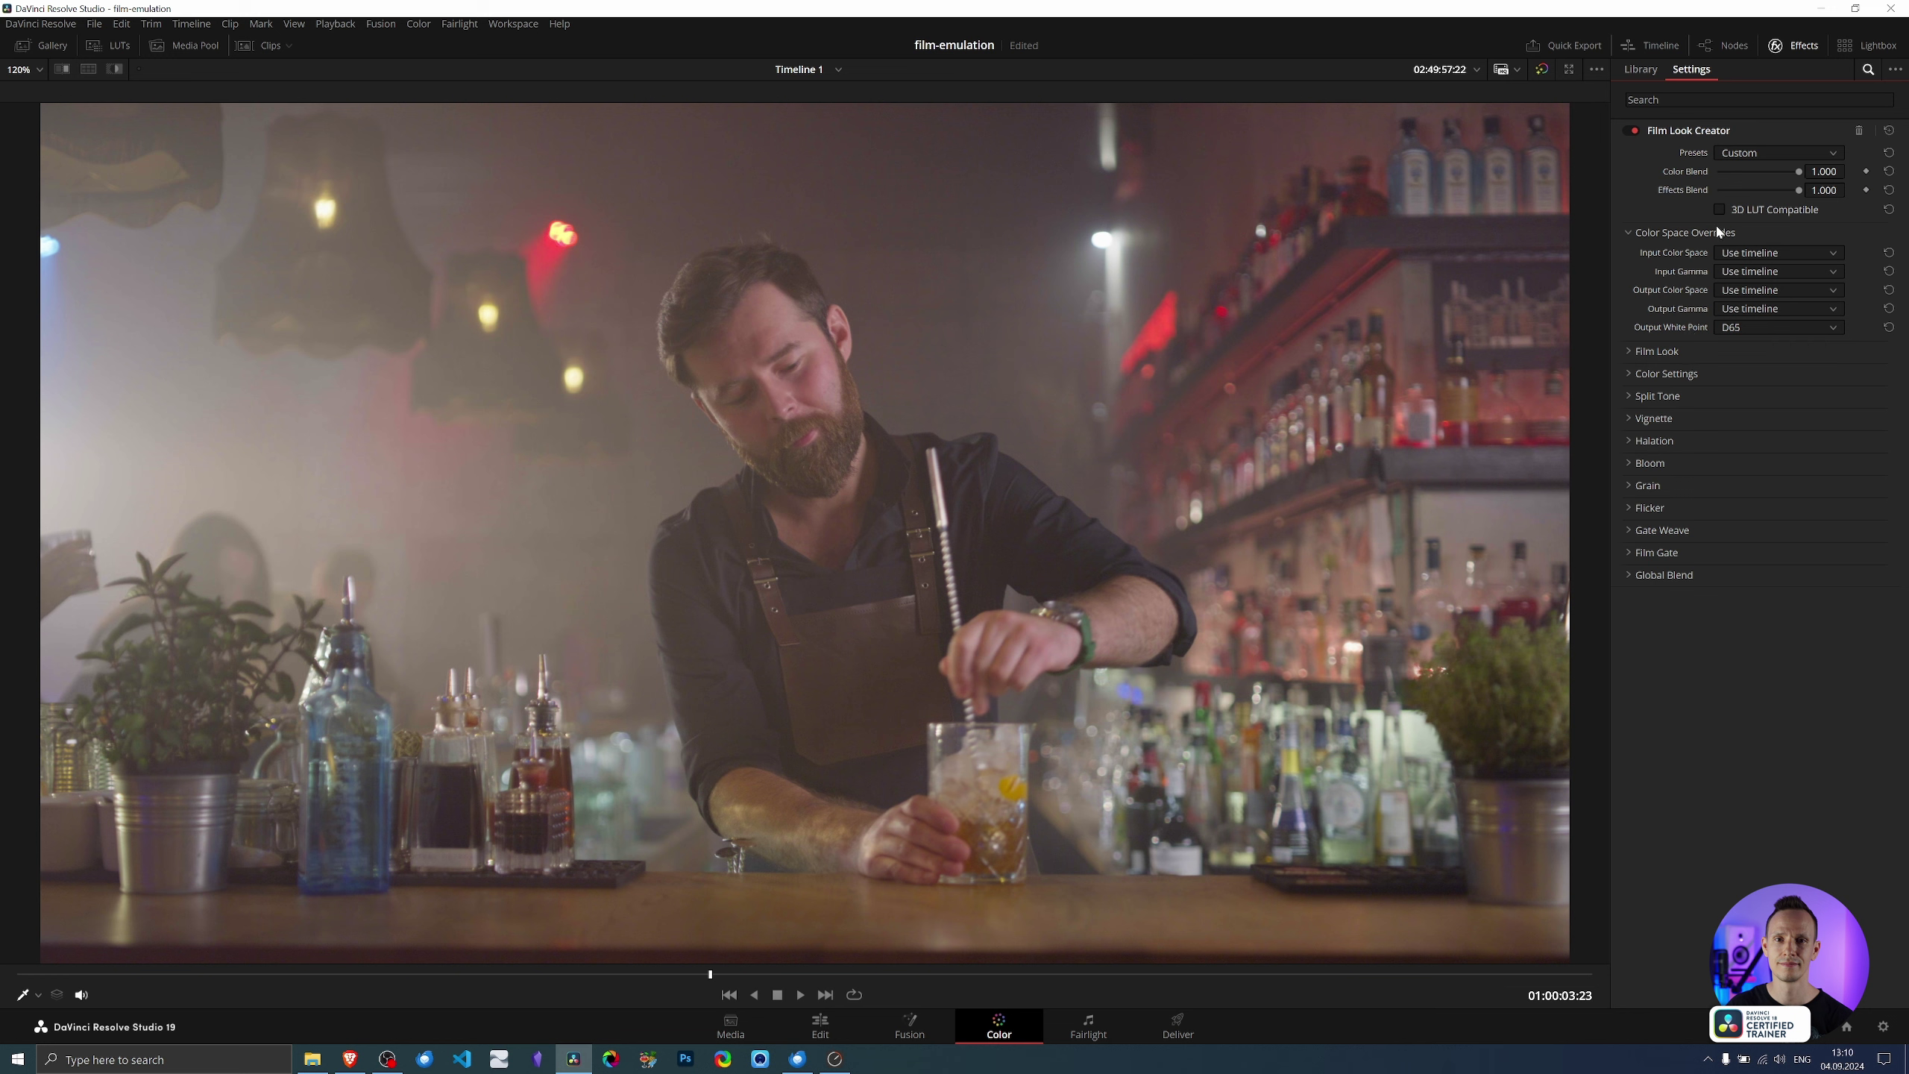
Collapse the overrides, open Film Look settings and restore Film Look Blend to 1.0
{"action": "left_click", "coordinate": [1635, 233]}
{"action": "left_click", "coordinate": [1629, 256]}
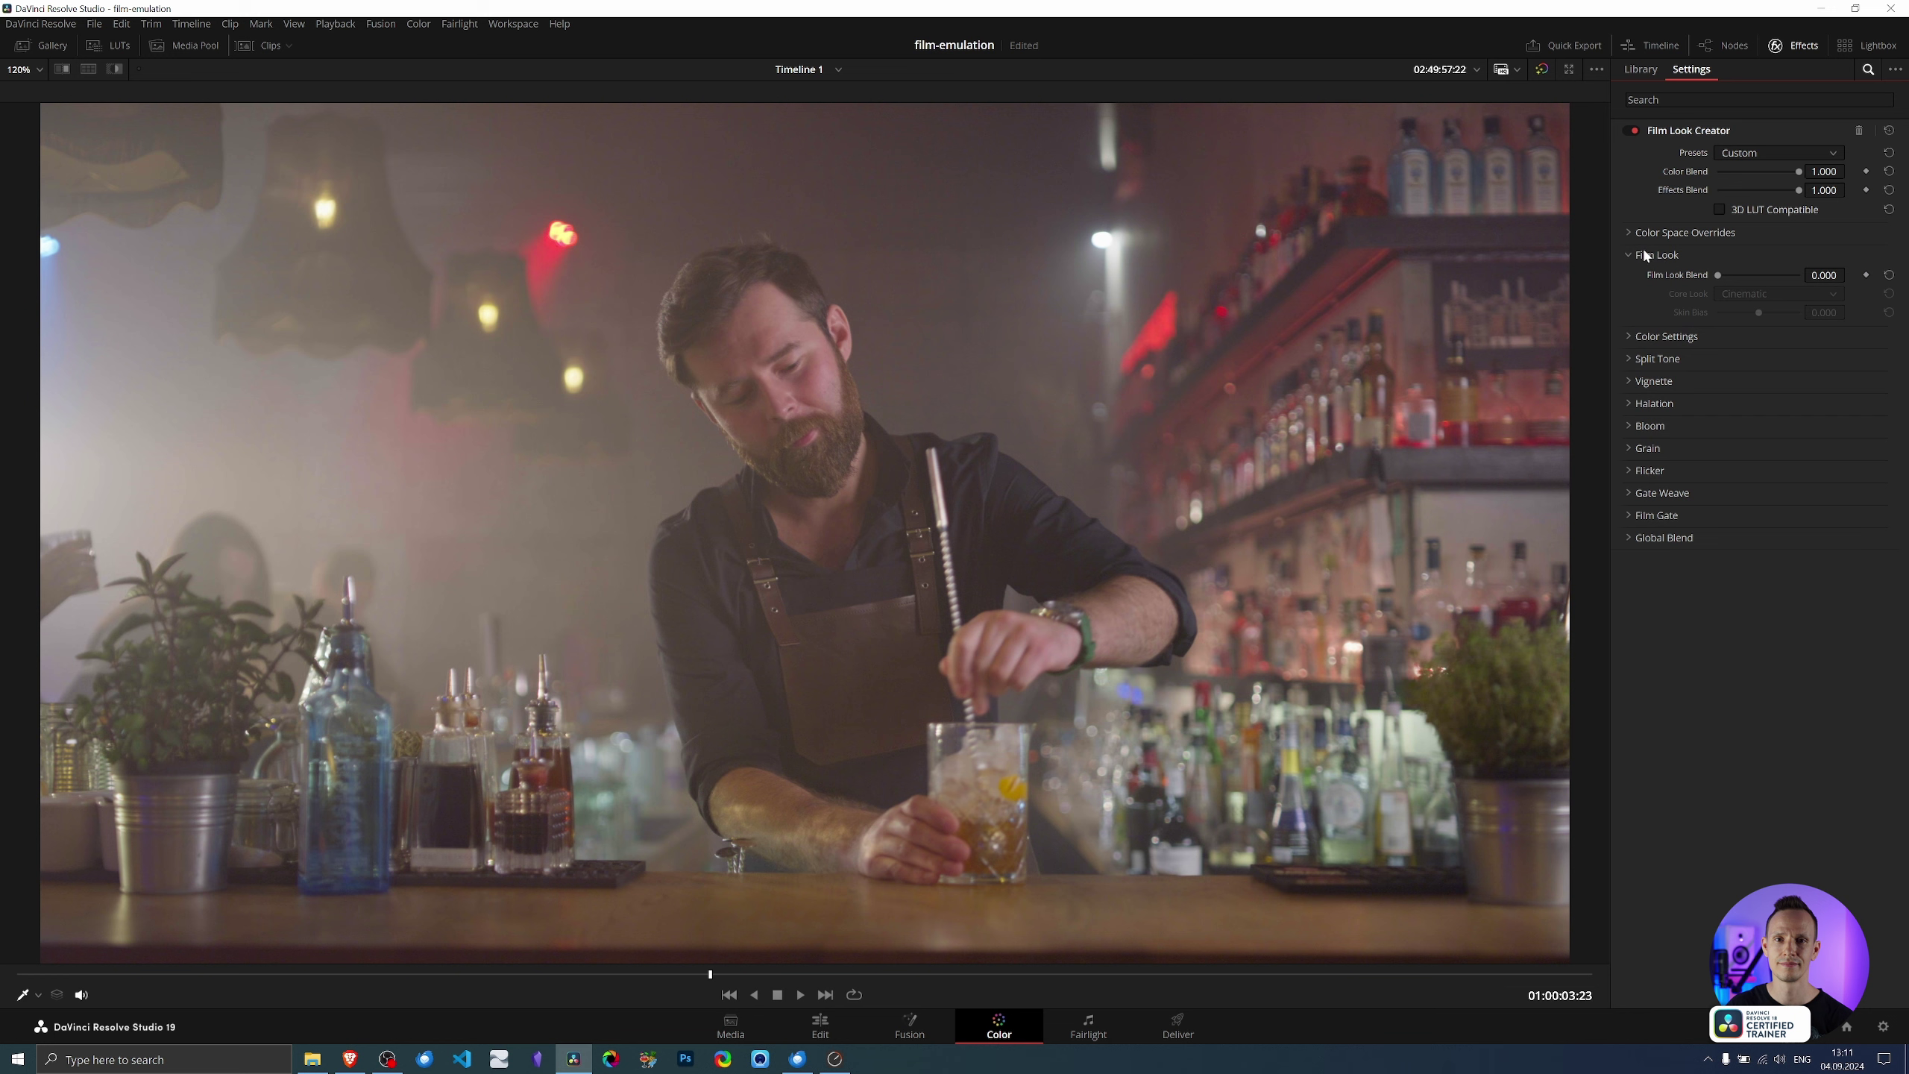
{"action": "left_click_drag", "start_coordinate": [1718, 276], "coordinate": [1819, 275]}
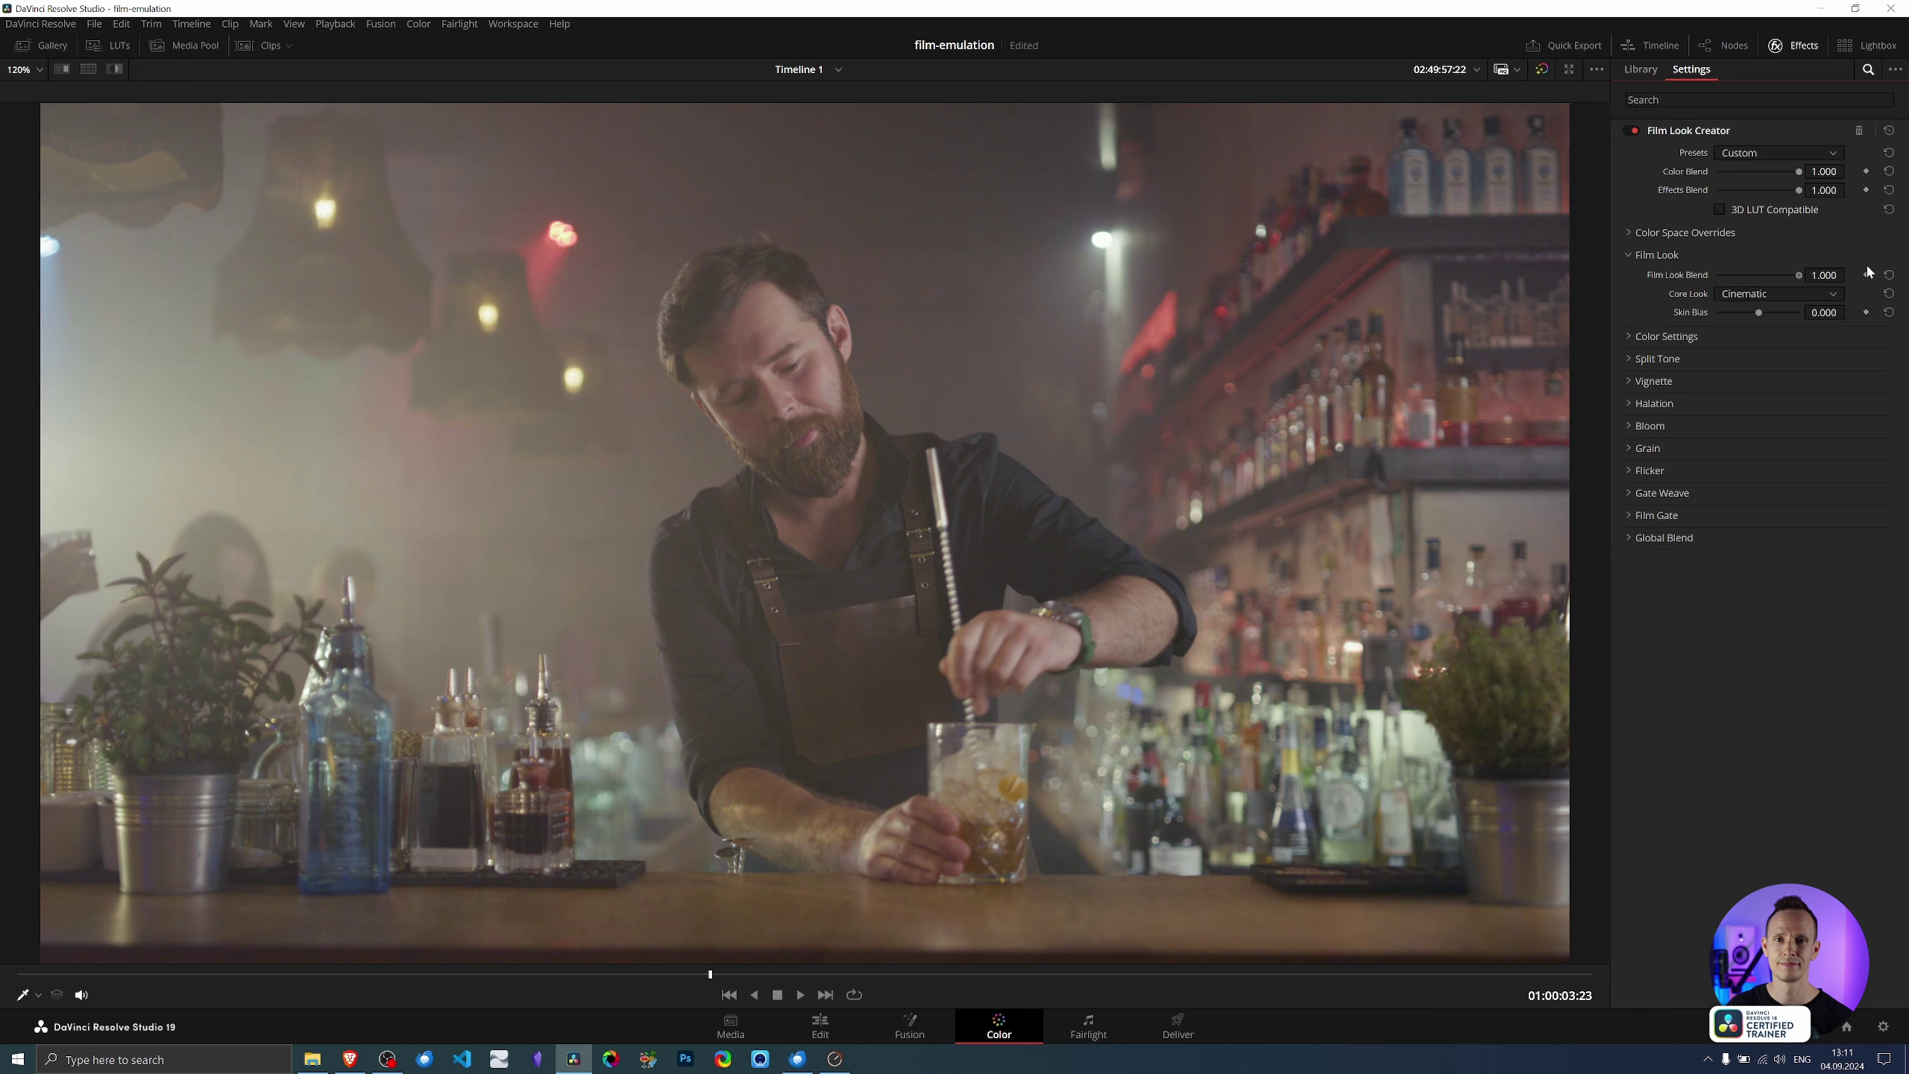
{"action": "left_click", "coordinate": [1772, 294]}
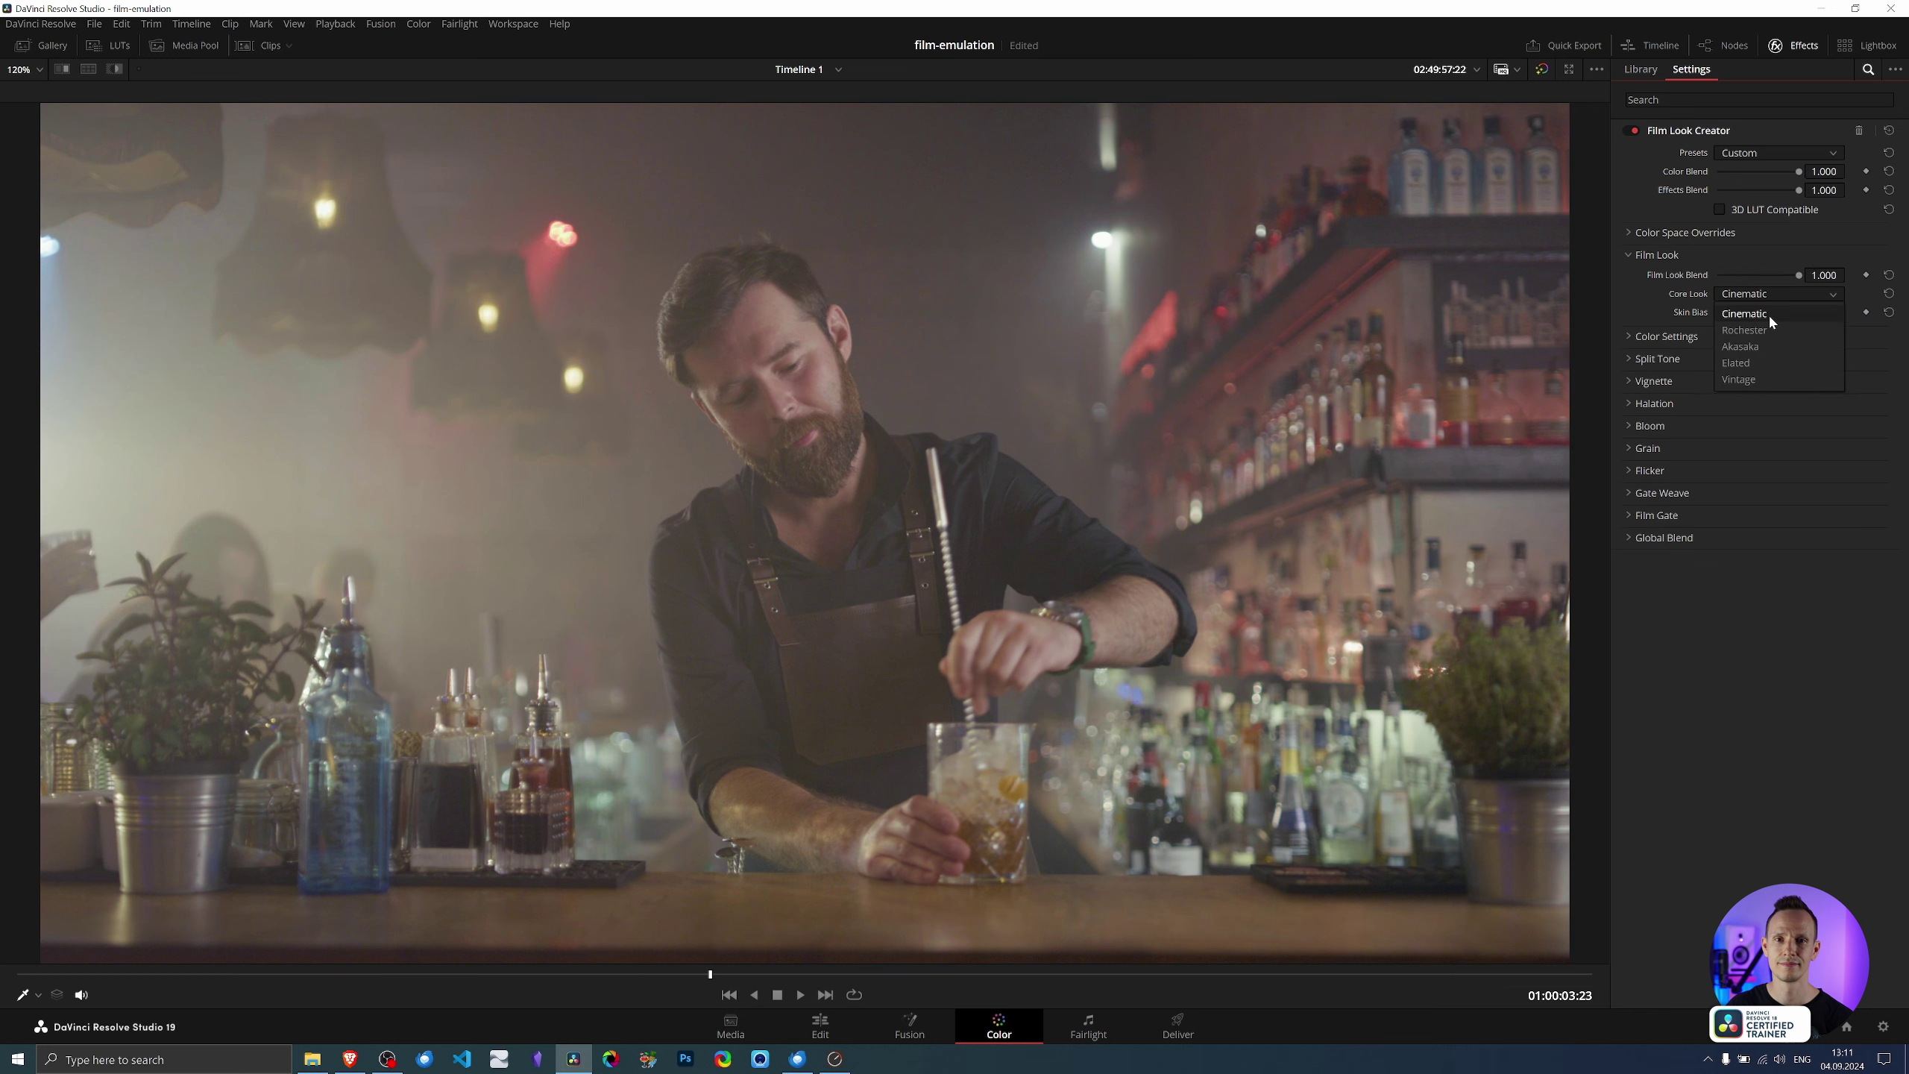
Try the Rochester and Akasaka core looks, then choose Vintage
{"action": "left_click", "coordinate": [1759, 315]}
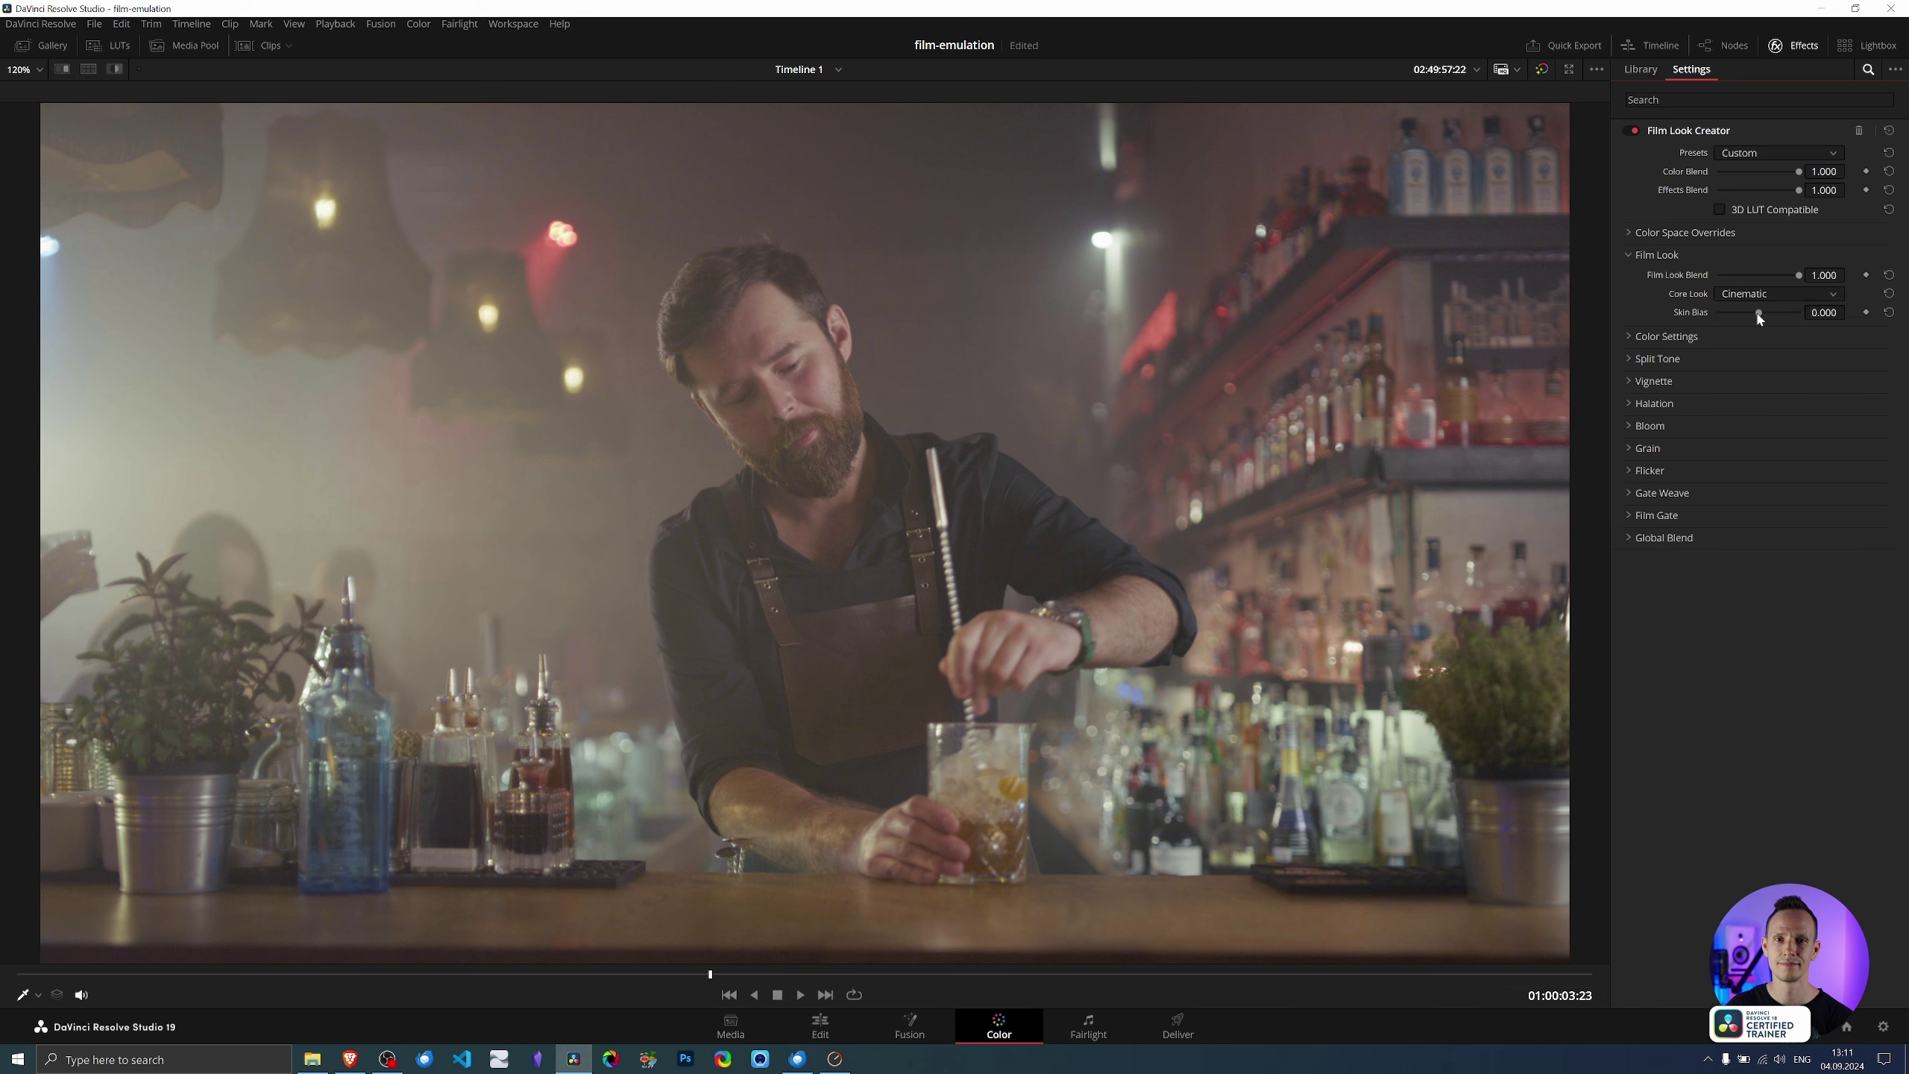
{"action": "left_click", "coordinate": [1759, 293]}
{"action": "left_click", "coordinate": [1763, 329]}
{"action": "left_click", "coordinate": [1764, 296]}
{"action": "left_click", "coordinate": [1763, 346]}
{"action": "left_click", "coordinate": [1764, 293]}
{"action": "left_click", "coordinate": [1754, 363]}
{"action": "left_click", "coordinate": [1765, 293]}
{"action": "left_click", "coordinate": [1744, 379]}
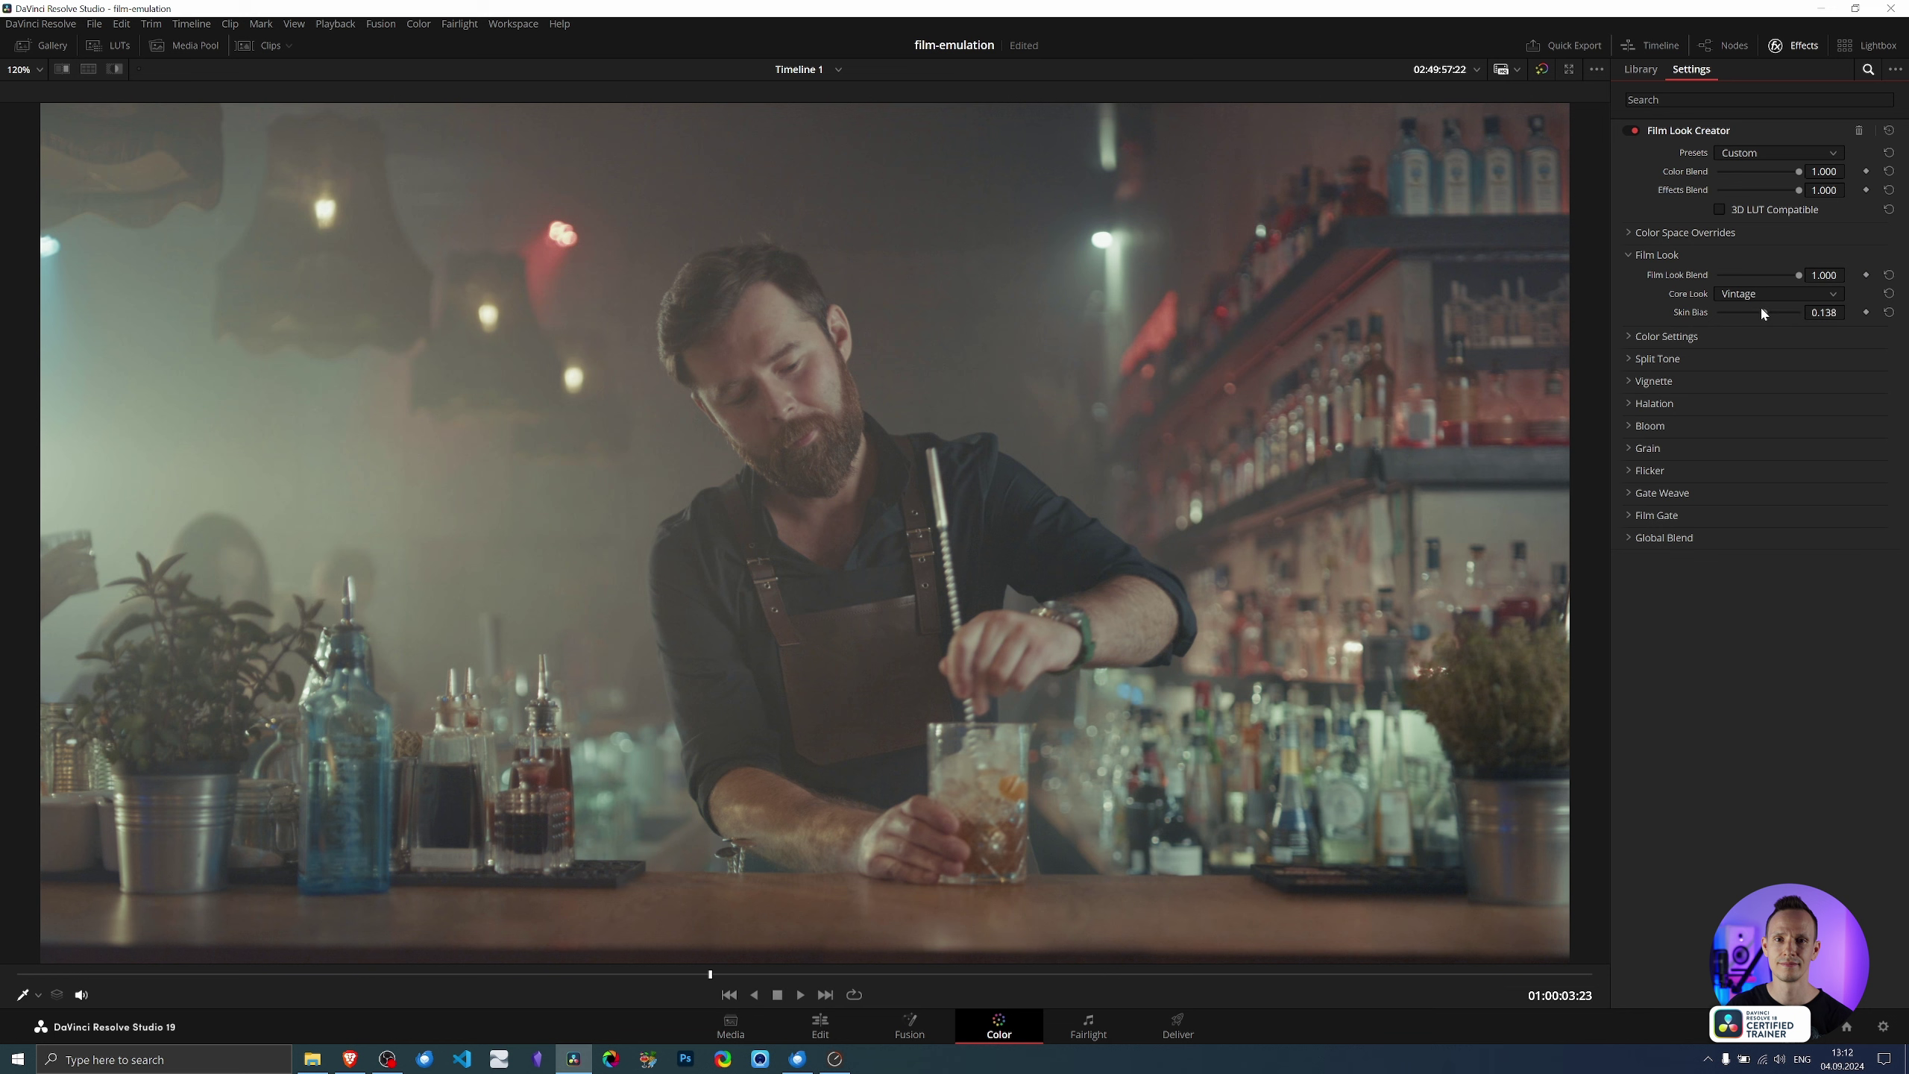
Test Skin Bias, reset it to zero, and expand Color Settings
{"action": "left_click_drag", "start_coordinate": [1763, 311], "coordinate": [1744, 311]}
{"action": "double_click", "coordinate": [1700, 313]}
{"action": "left_click", "coordinate": [1628, 337]}
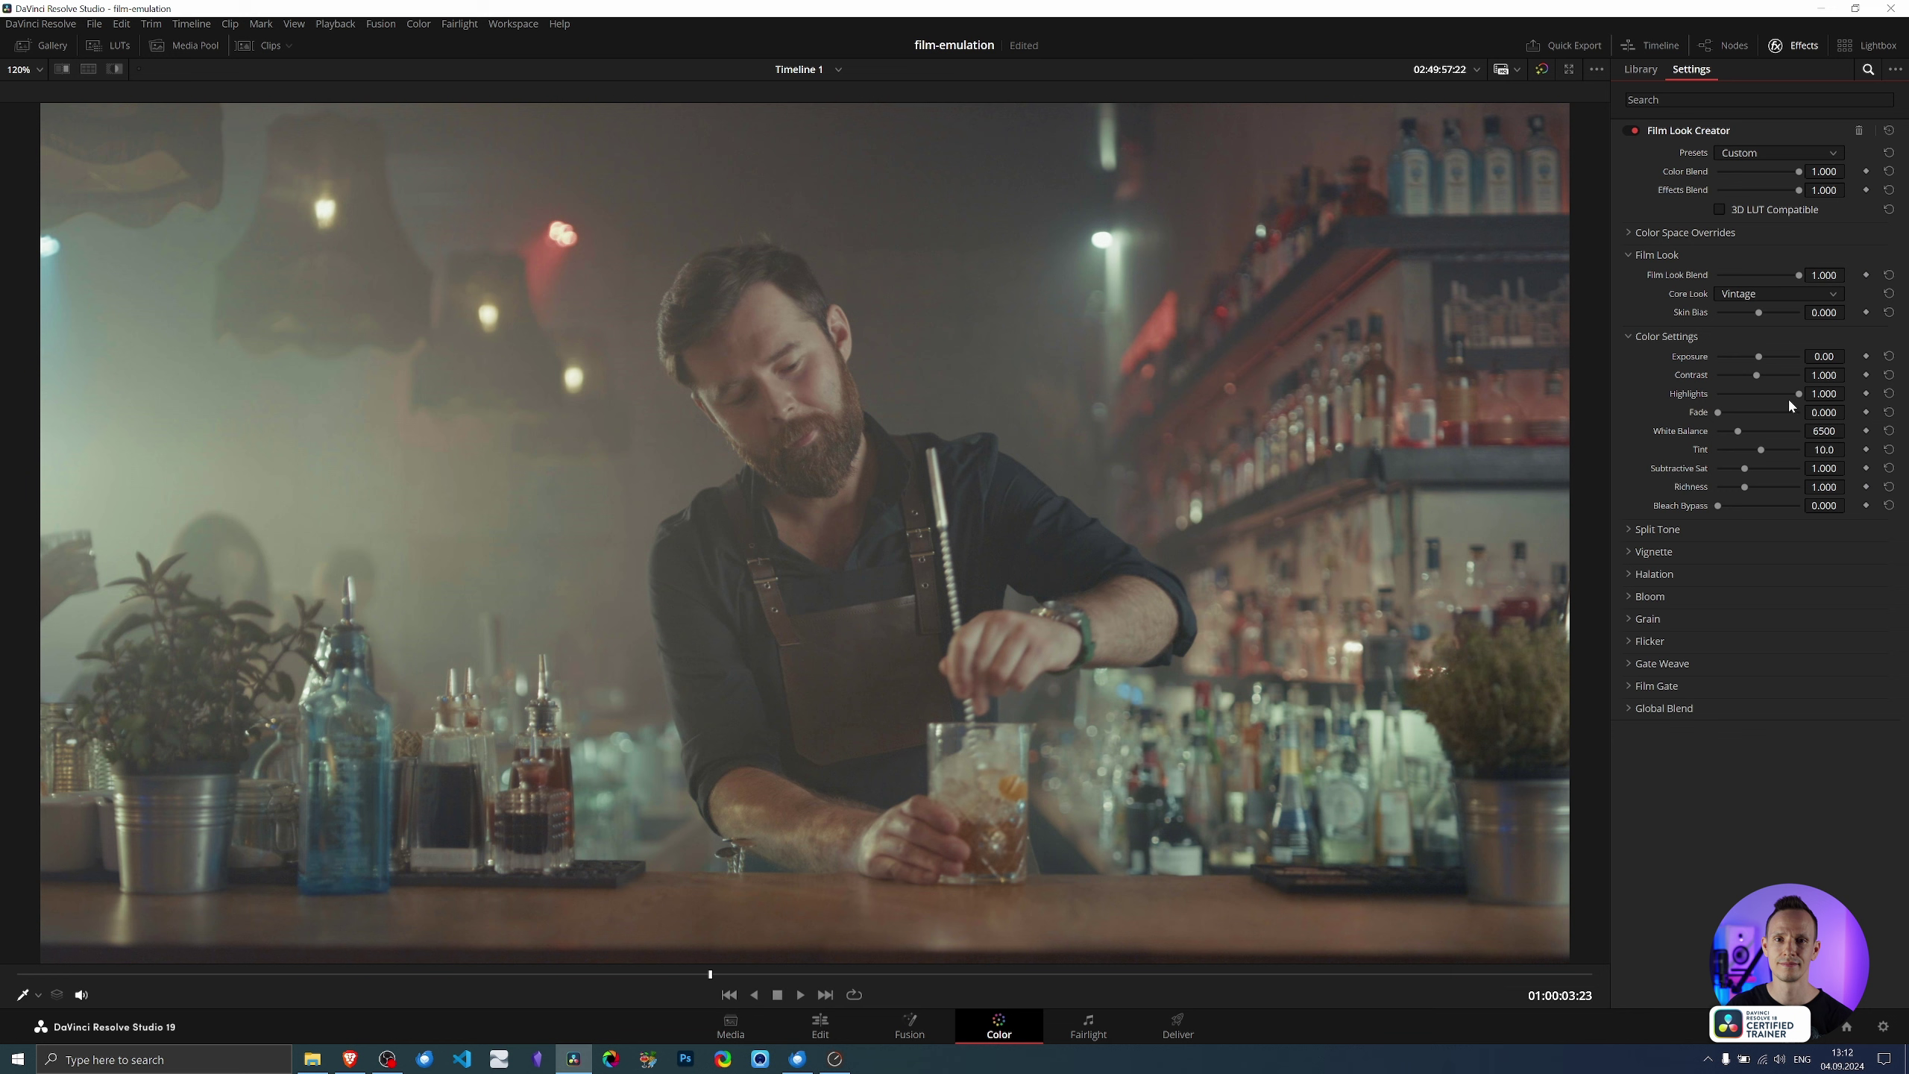
Experiment with Highlights, Fade and Subtractive Sat, resetting Subtractive Sat to its default
{"action": "mouse_move", "coordinate": [1810, 396]}
{"action": "left_mouse_down"}
{"action": "mouse_move", "coordinate": [1669, 406]}
{"action": "mouse_move", "coordinate": [1846, 411]}
{"action": "left_mouse_up"}
{"action": "mouse_move", "coordinate": [1718, 412]}
{"action": "left_mouse_down"}
{"action": "mouse_move", "coordinate": [1797, 413]}
{"action": "mouse_move", "coordinate": [1716, 416]}
{"action": "left_mouse_up"}
{"action": "left_click_drag", "start_coordinate": [1754, 470], "coordinate": [1779, 473]}
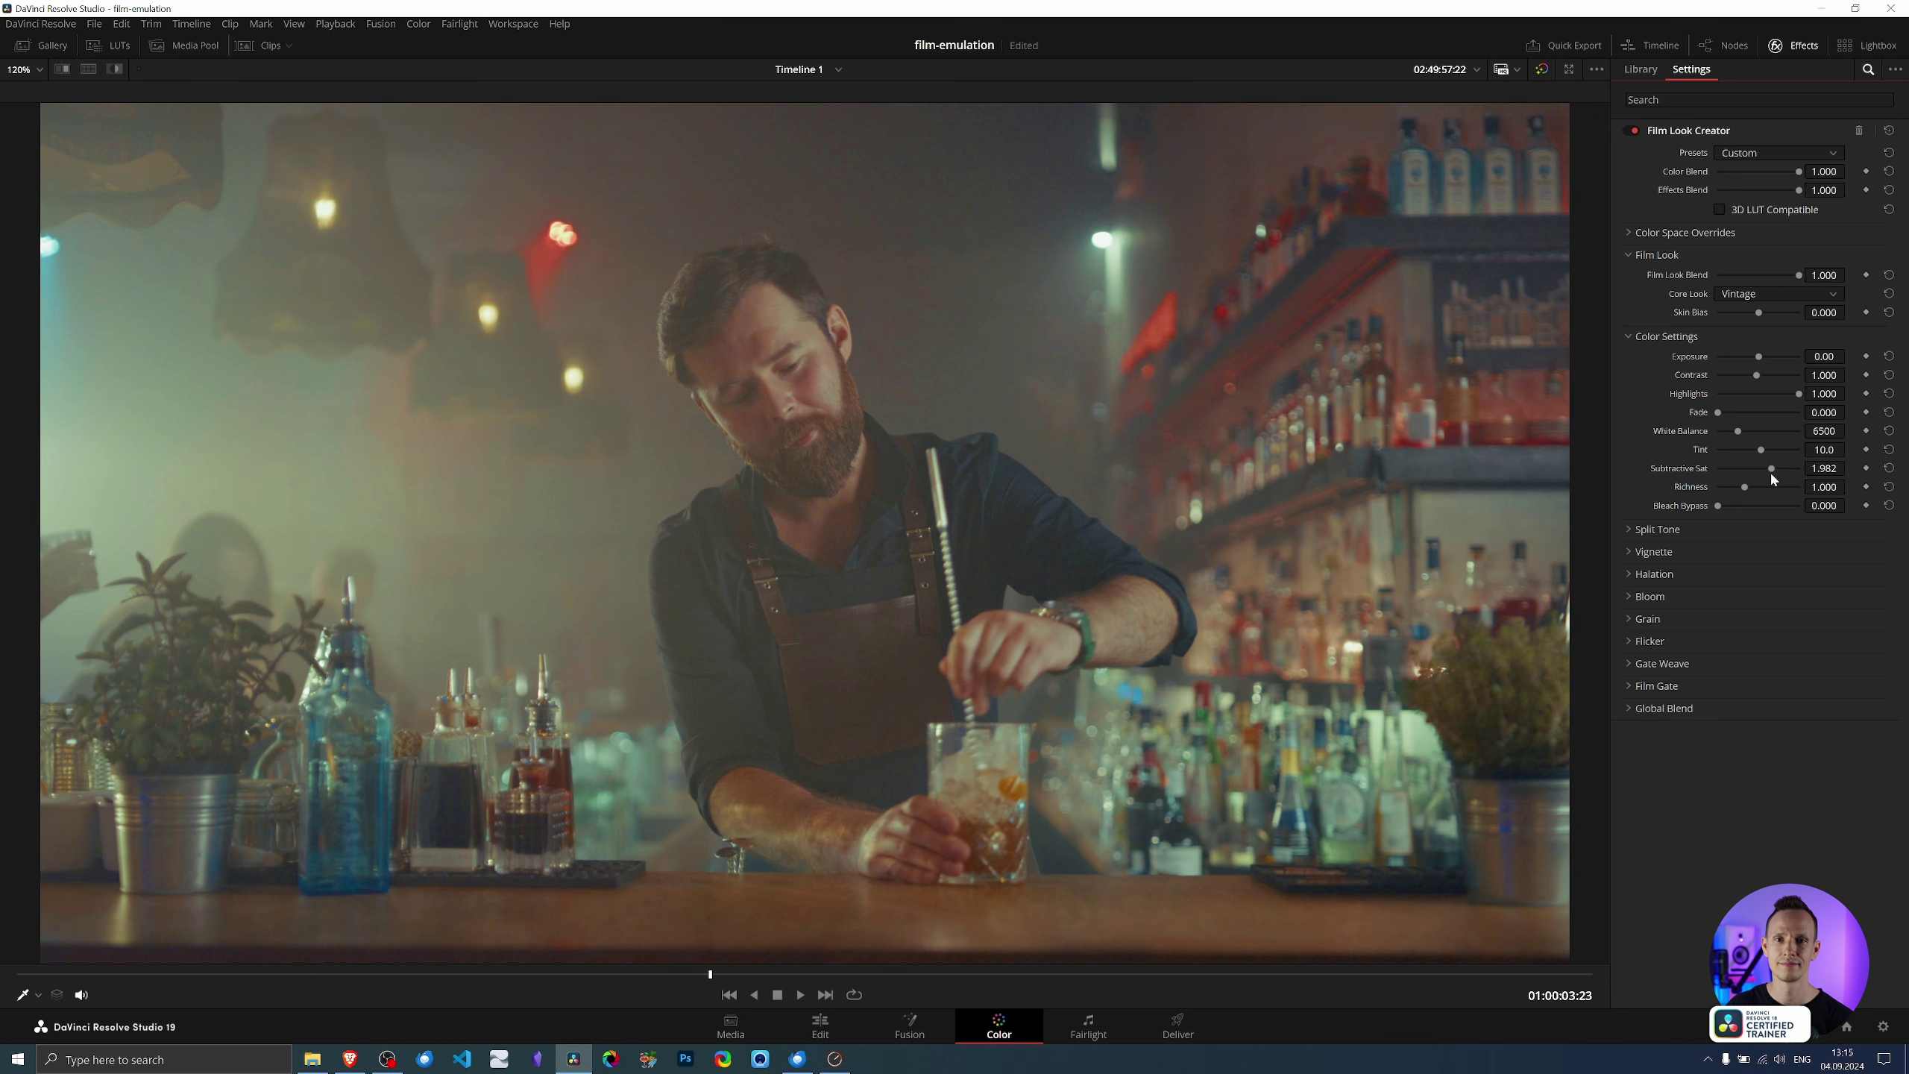
{"action": "left_click_drag", "start_coordinate": [1769, 472], "coordinate": [1734, 471]}
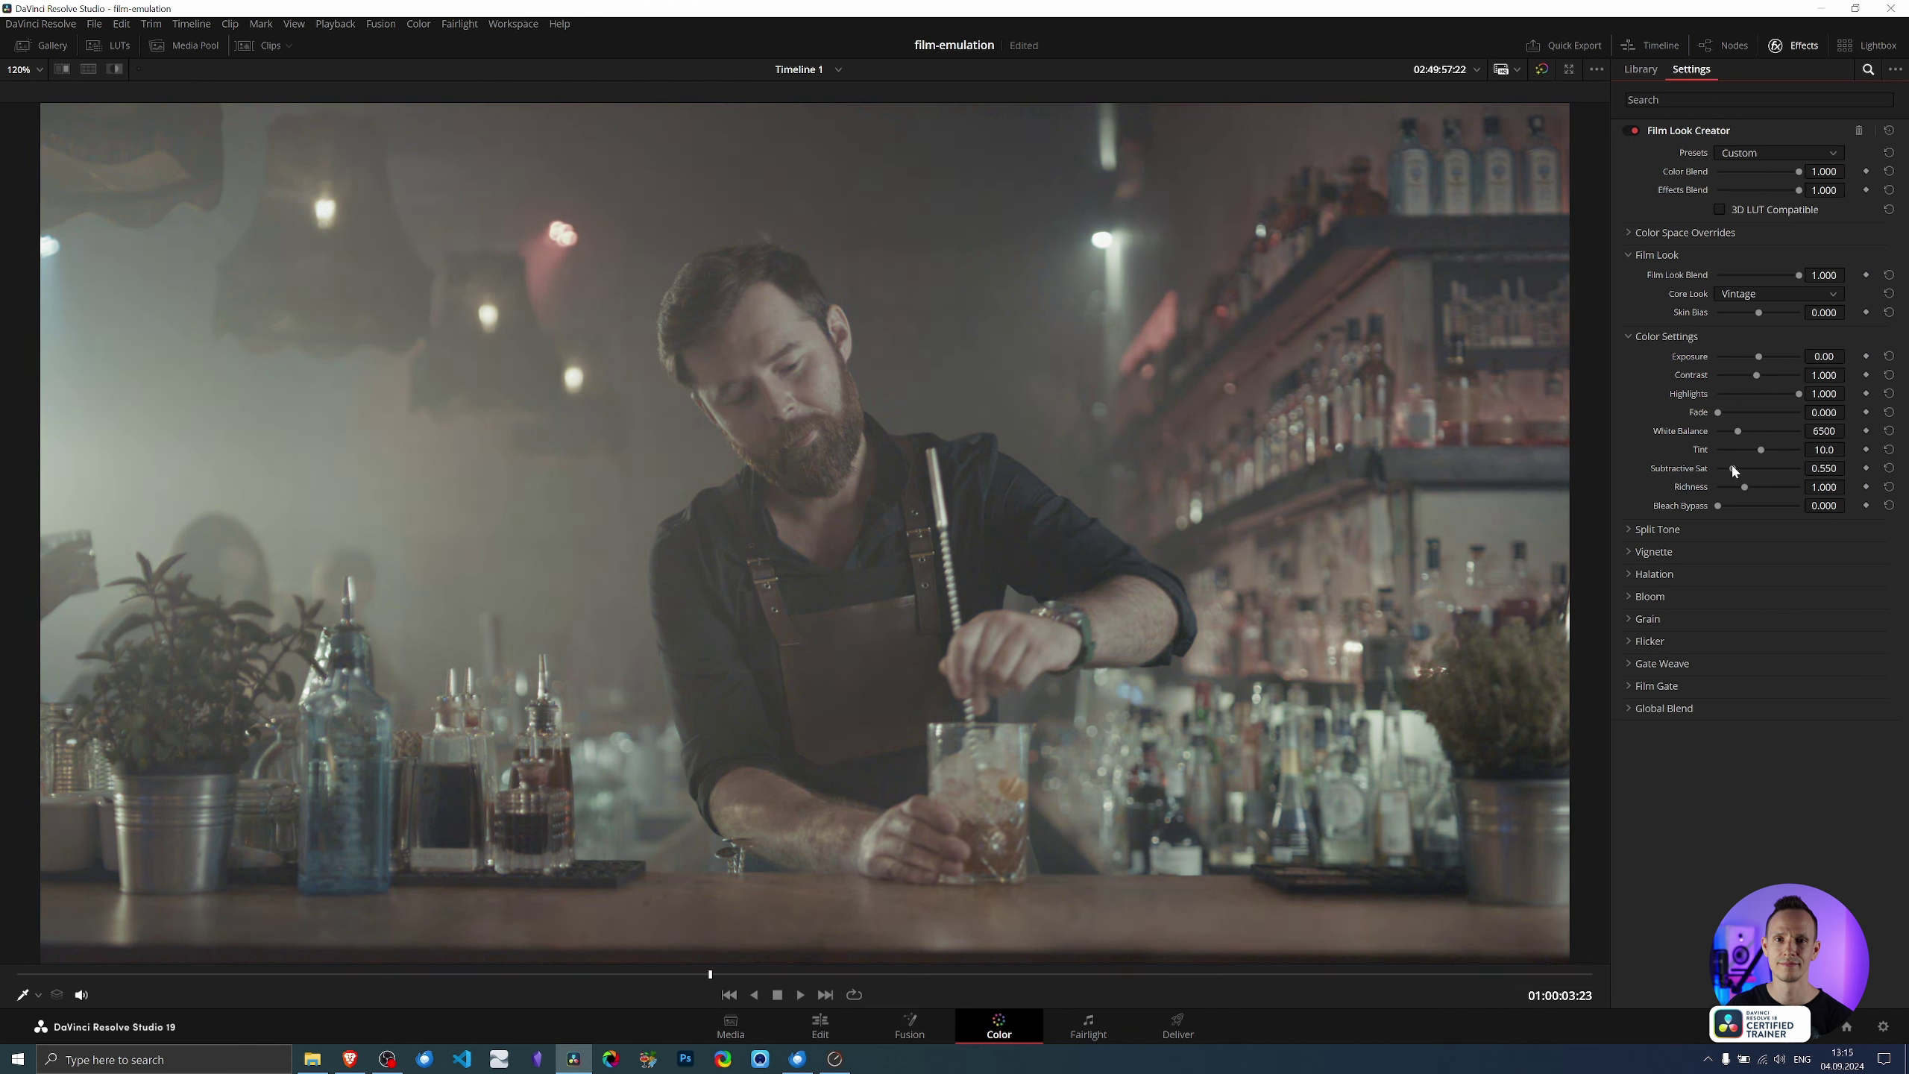
{"action": "double_click", "coordinate": [1690, 472]}
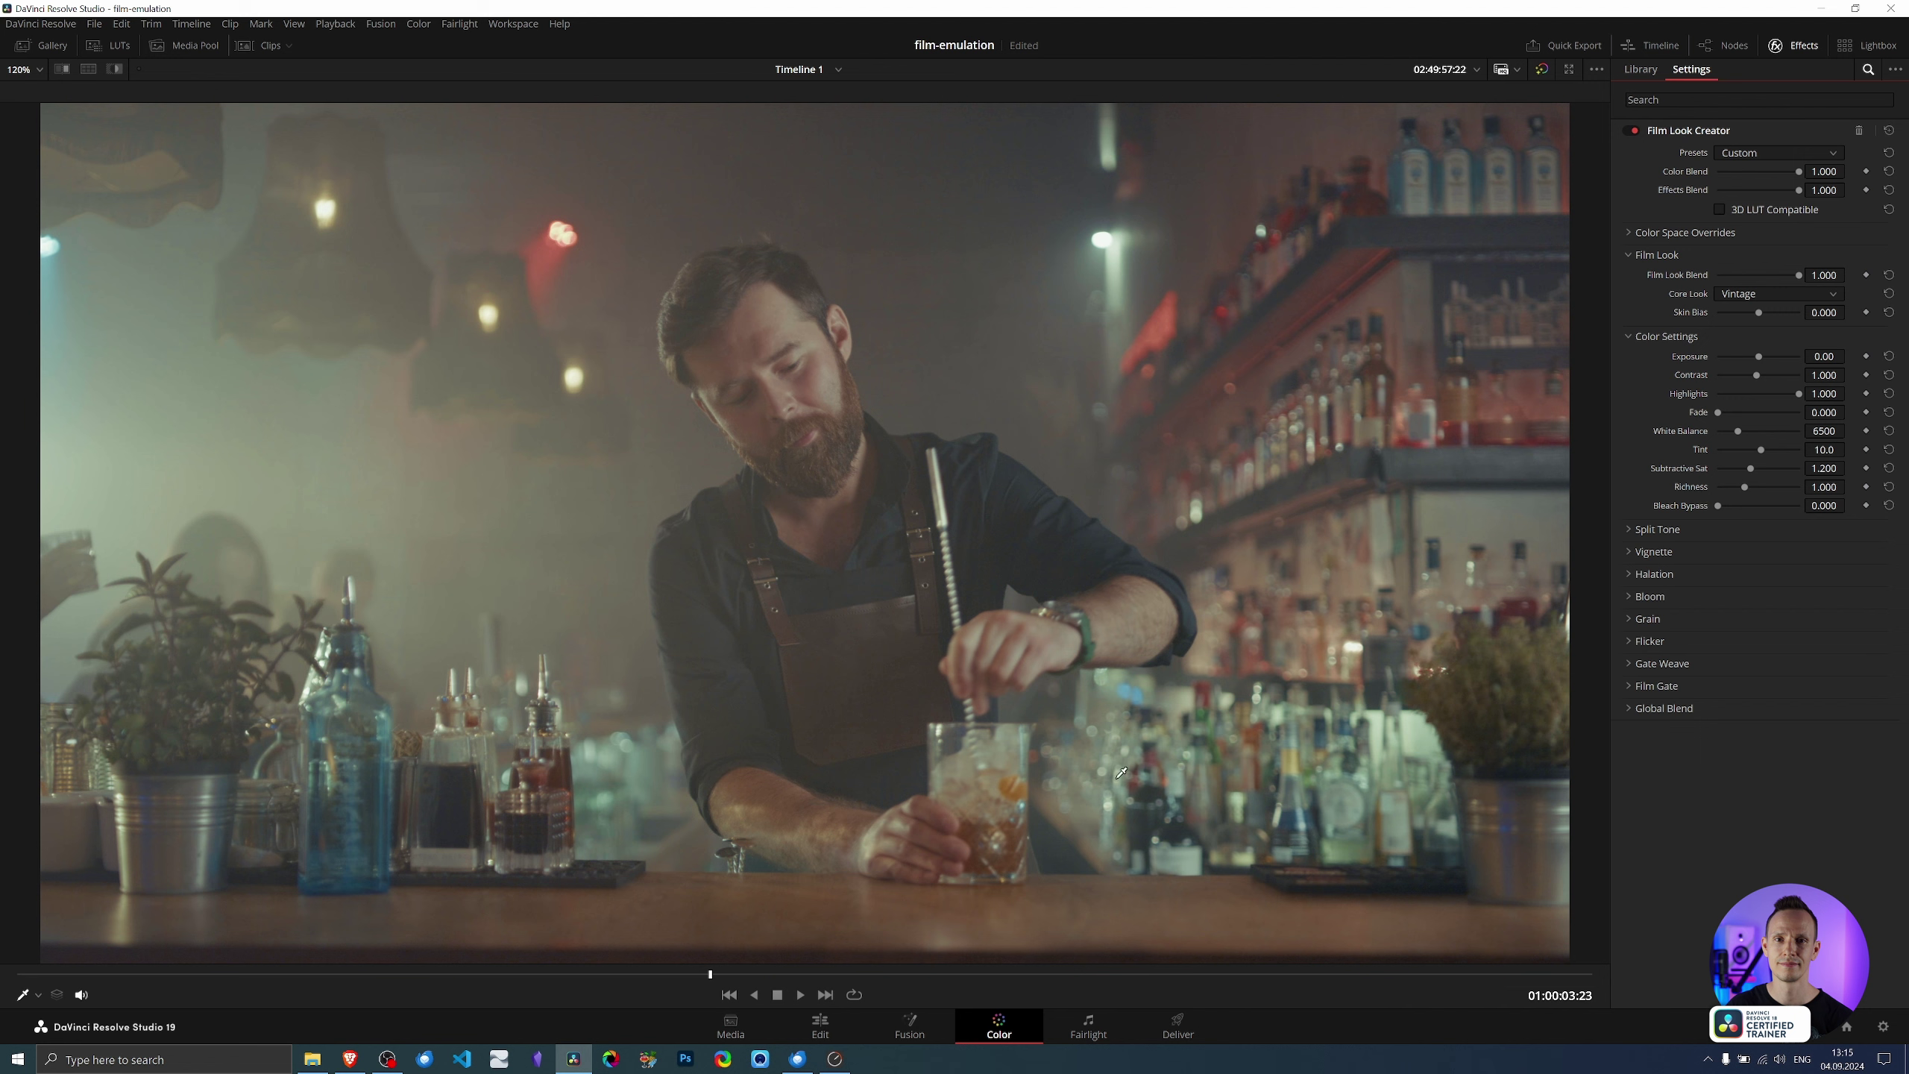
Raise Subtractive Sat to about 1.487, try Richness, and set a light Bleach Bypass
{"action": "left_click_drag", "start_coordinate": [1751, 468], "coordinate": [1762, 487]}
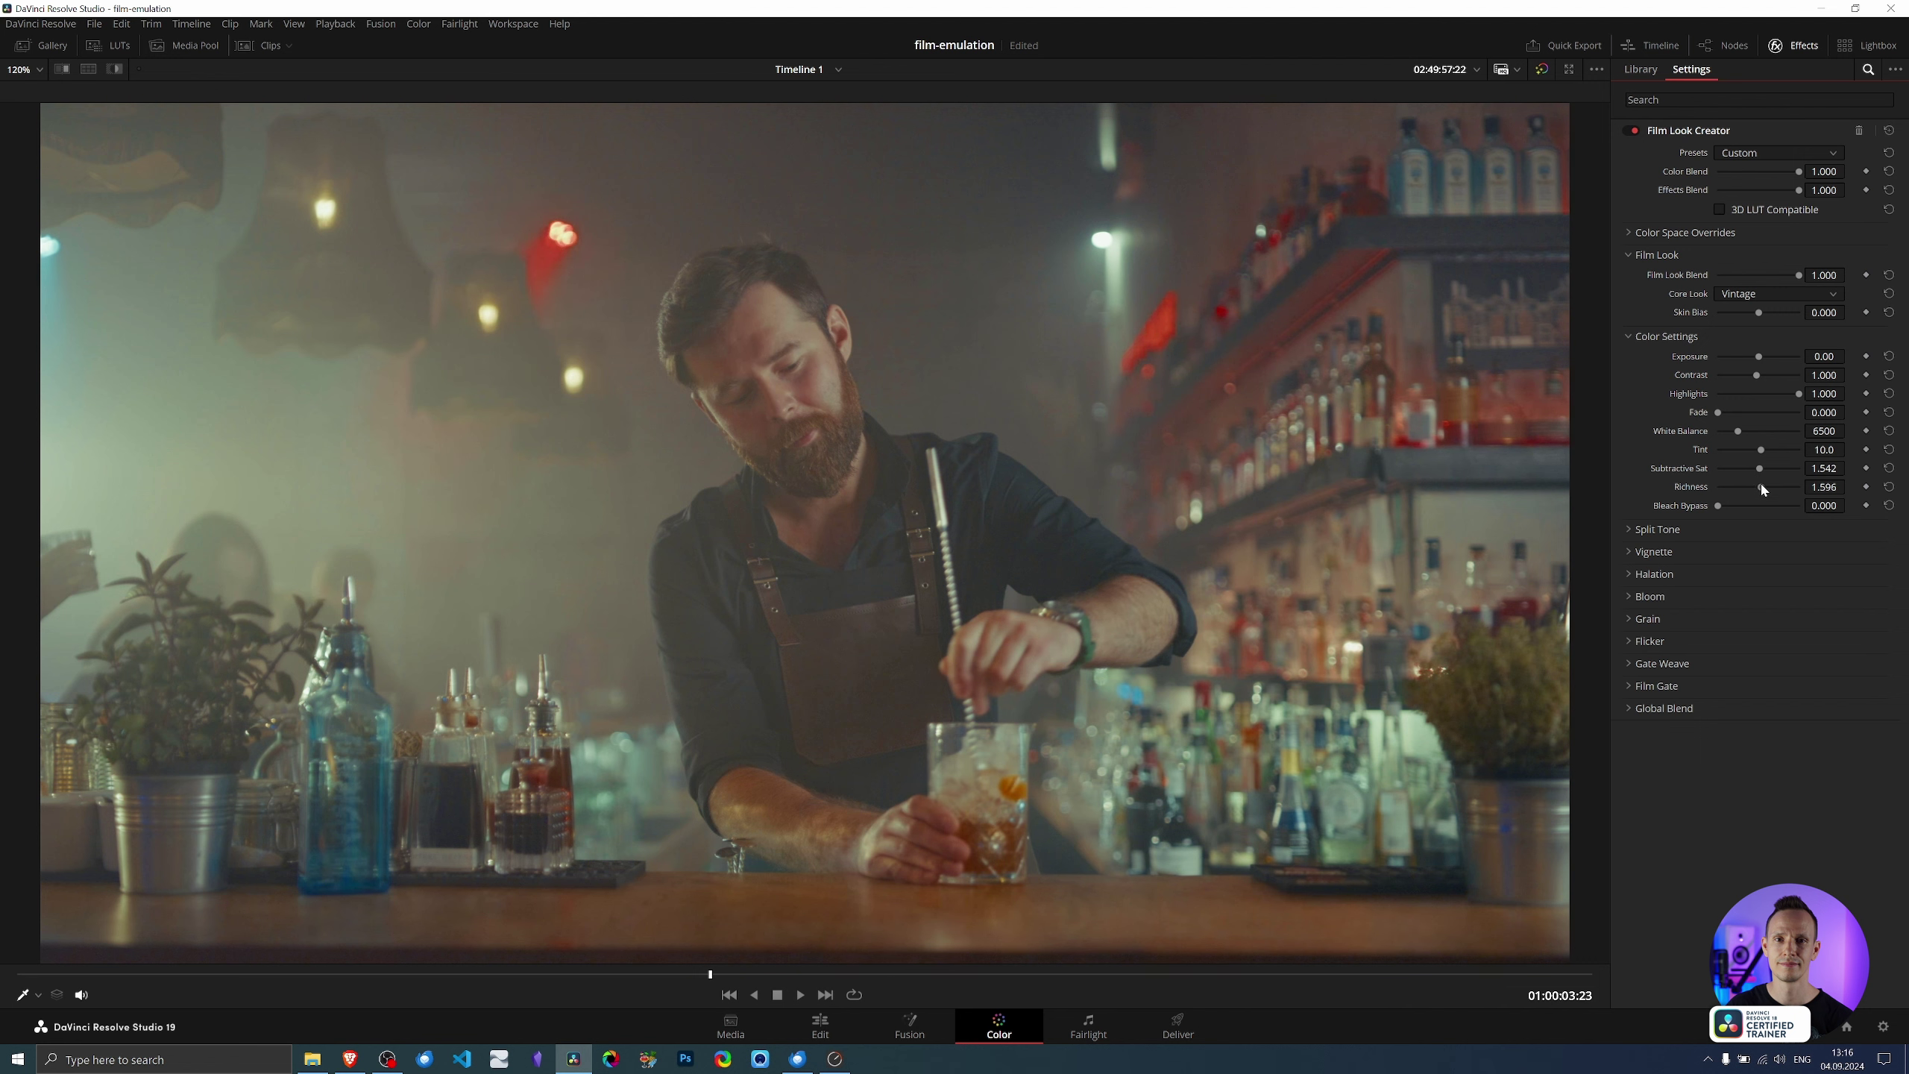
{"action": "left_click_drag", "start_coordinate": [1763, 489], "coordinate": [1747, 486]}
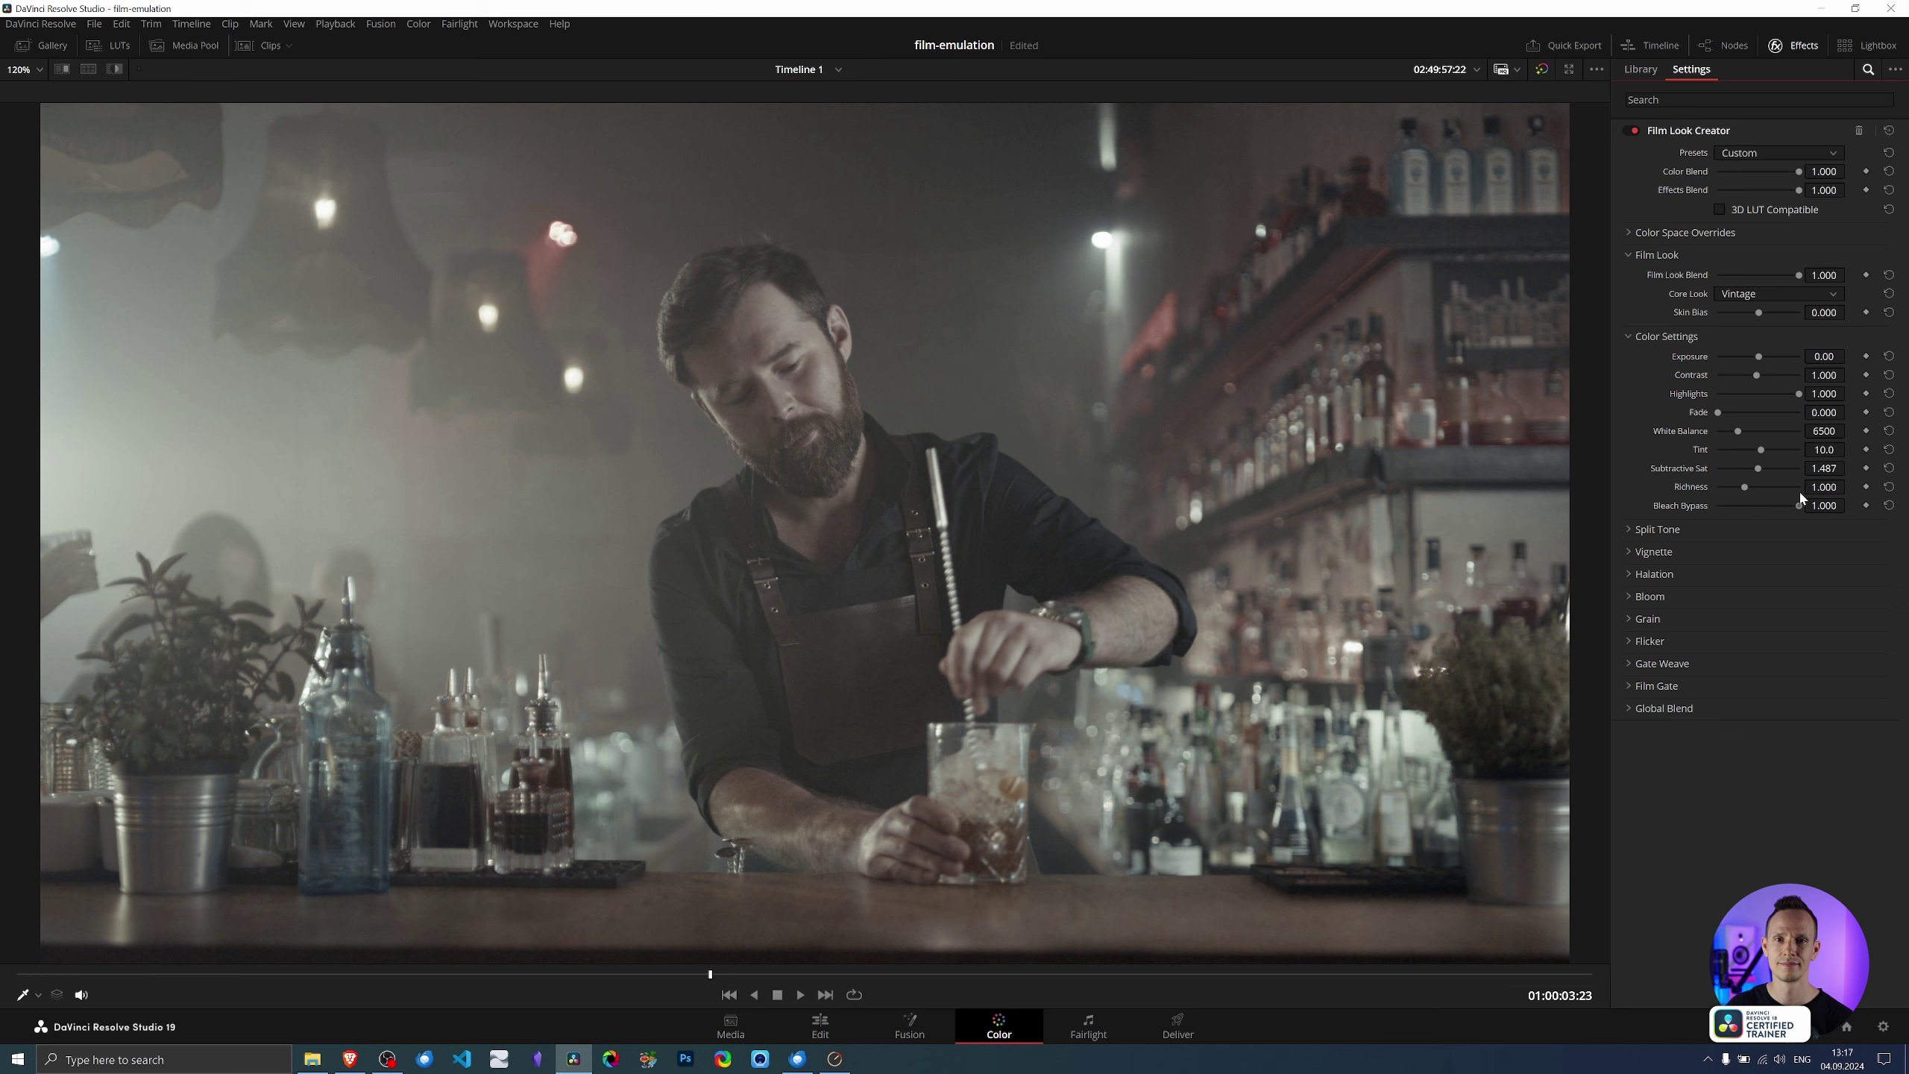
{"action": "left_click_drag", "start_coordinate": [1802, 497], "coordinate": [1812, 500]}
{"action": "left_click_drag", "start_coordinate": [1801, 509], "coordinate": [1736, 507]}
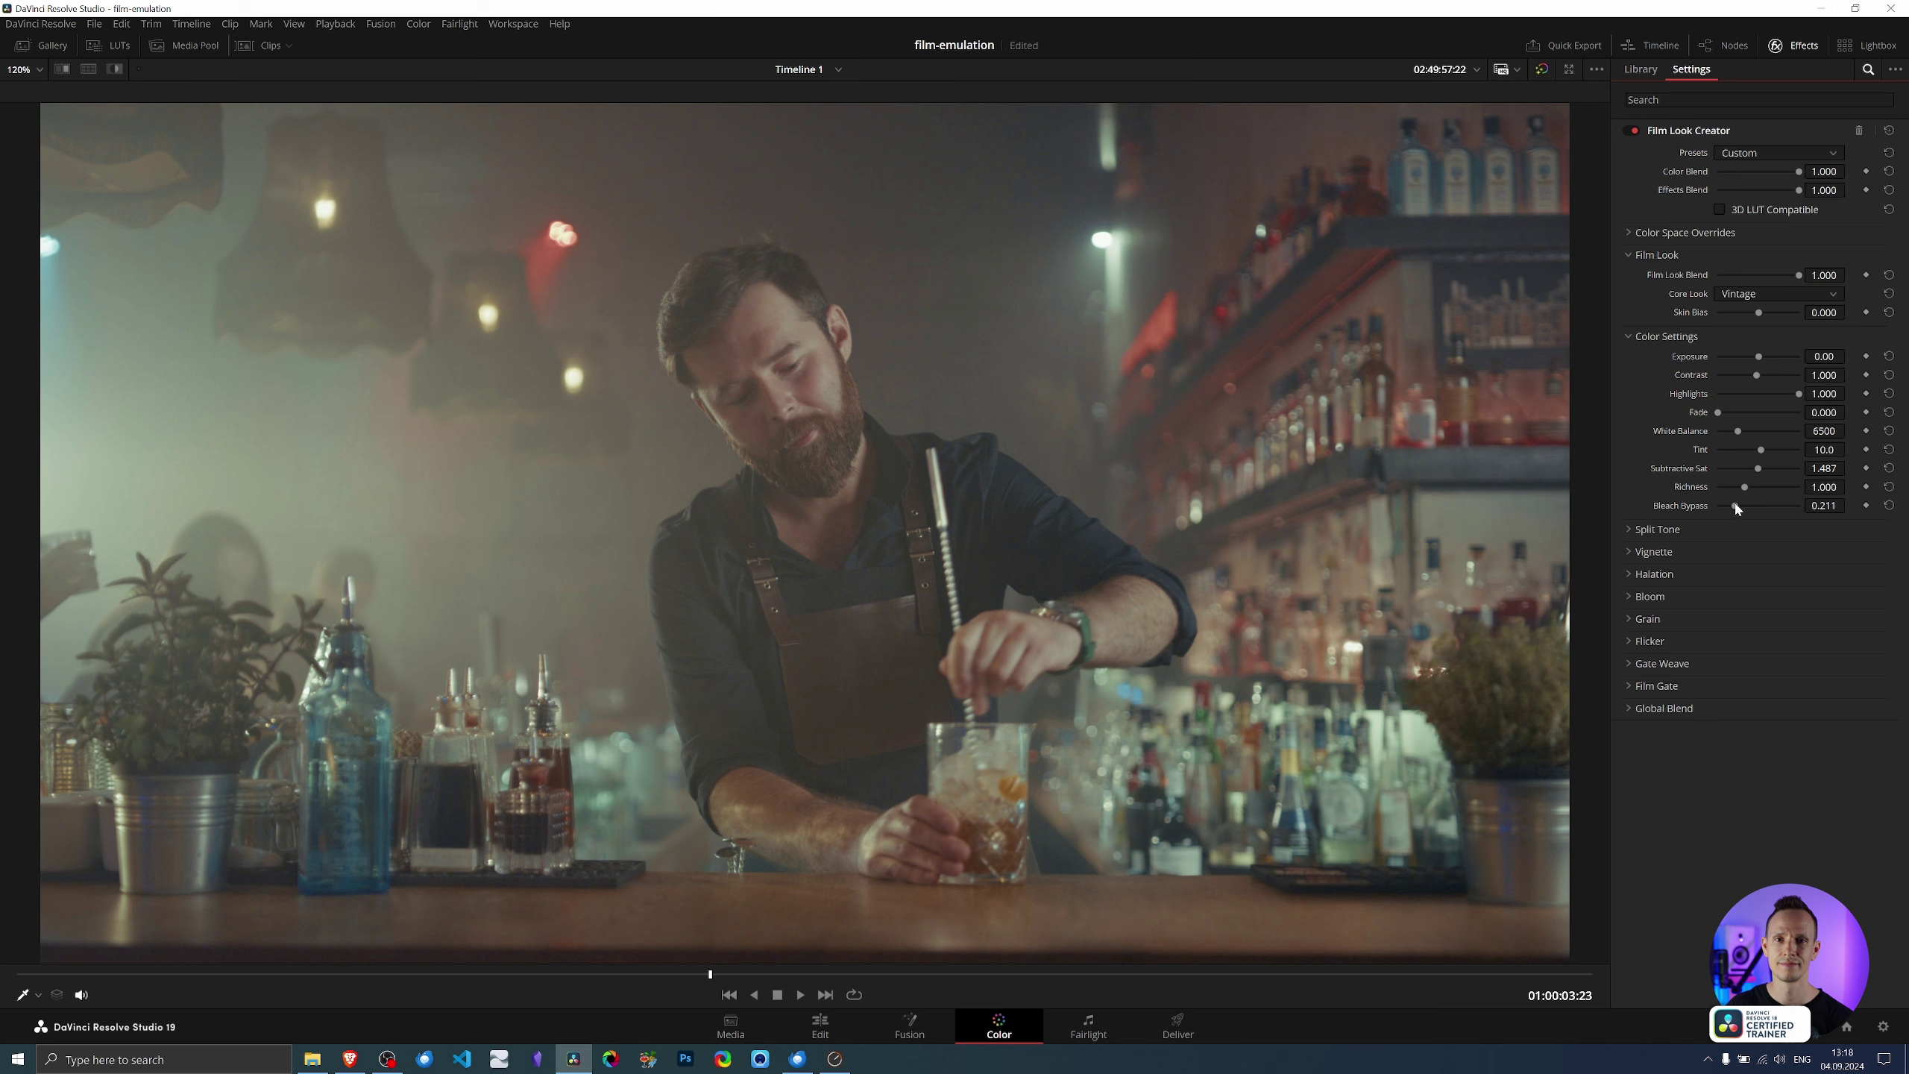
{"action": "mouse_move", "coordinate": [1736, 505]}
{"action": "left_mouse_down"}
{"action": "mouse_move", "coordinate": [1714, 507]}
{"action": "mouse_move", "coordinate": [1734, 511]}
{"action": "left_mouse_up"}
{"action": "left_click_drag", "start_coordinate": [1751, 511], "coordinate": [1747, 509]}
Enable Split Tone with Amount 0.422, Hue Angle 26.5 and Pivot 0.340
{"action": "left_click", "coordinate": [1628, 530]}
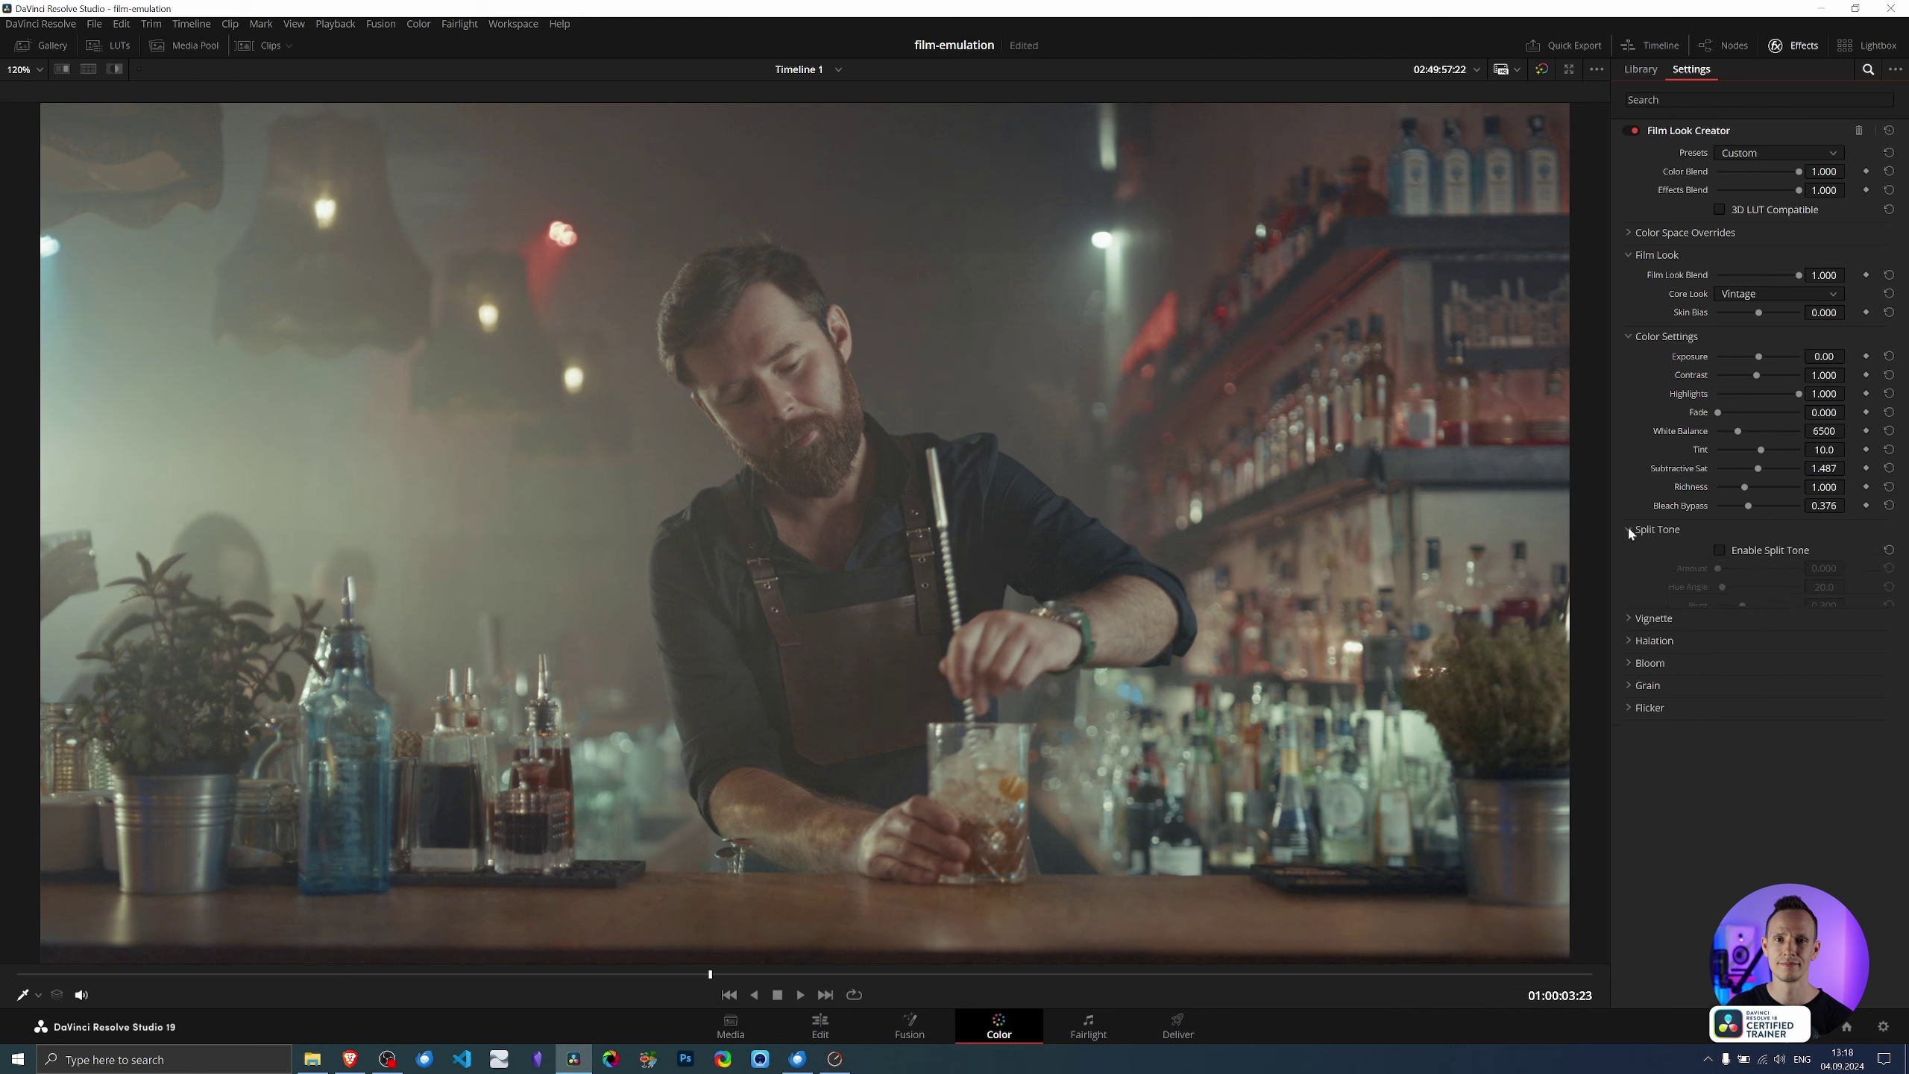
{"action": "left_click", "coordinate": [1721, 552]}
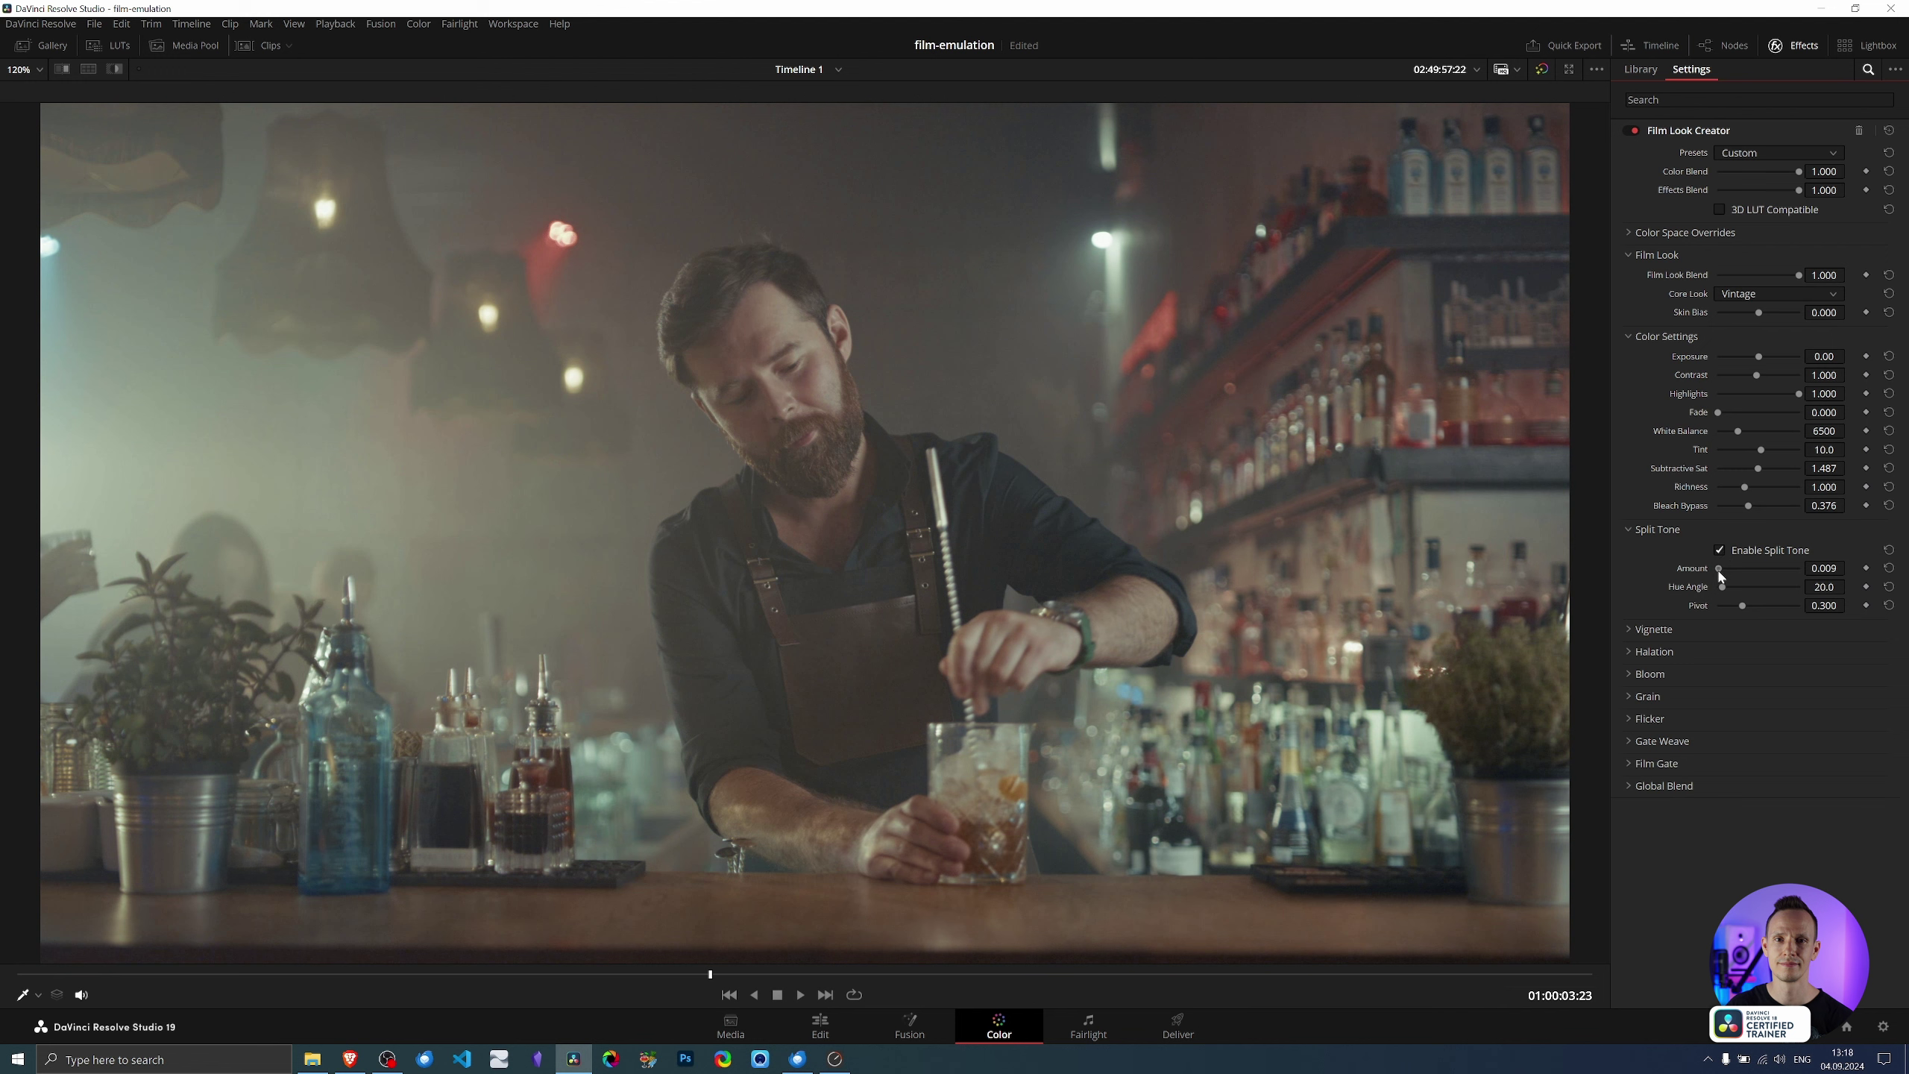
{"action": "left_click_drag", "start_coordinate": [1721, 575], "coordinate": [1763, 578]}
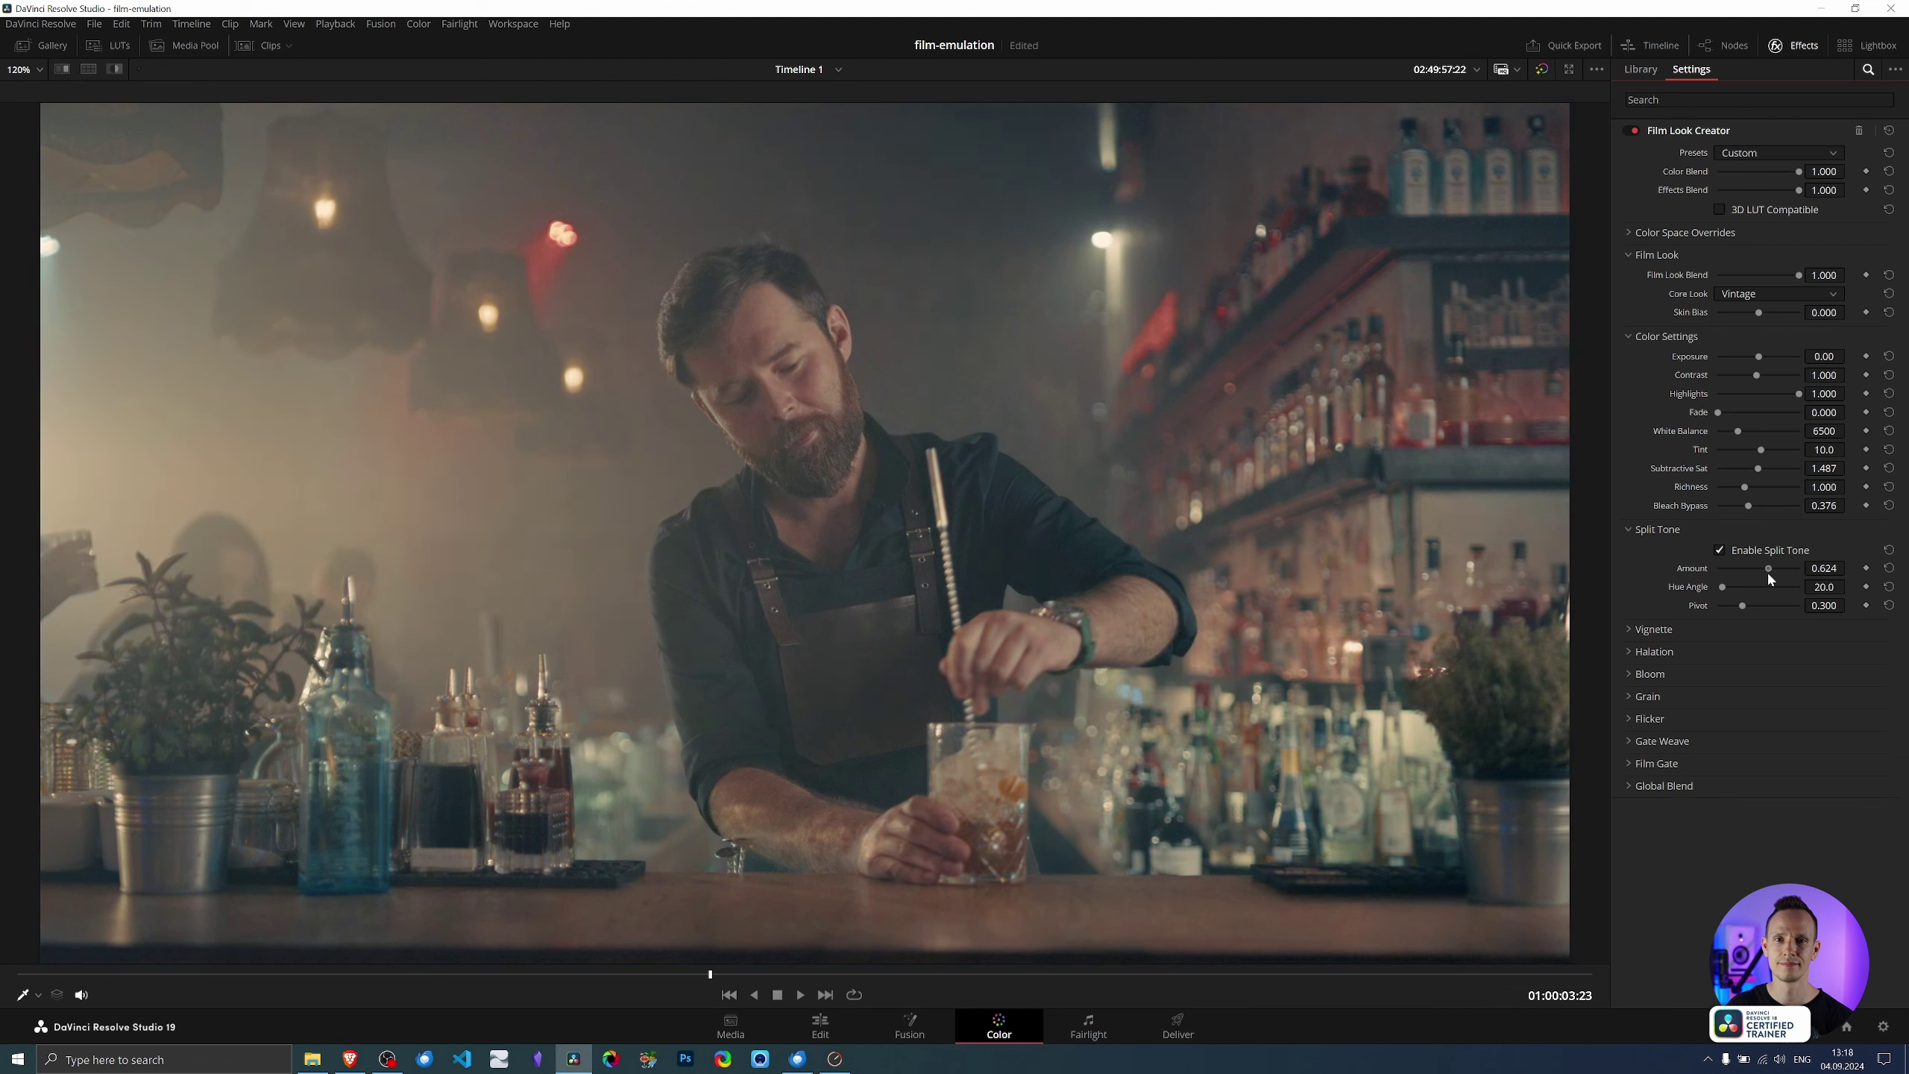
{"action": "left_click_drag", "start_coordinate": [1769, 578], "coordinate": [1751, 586]}
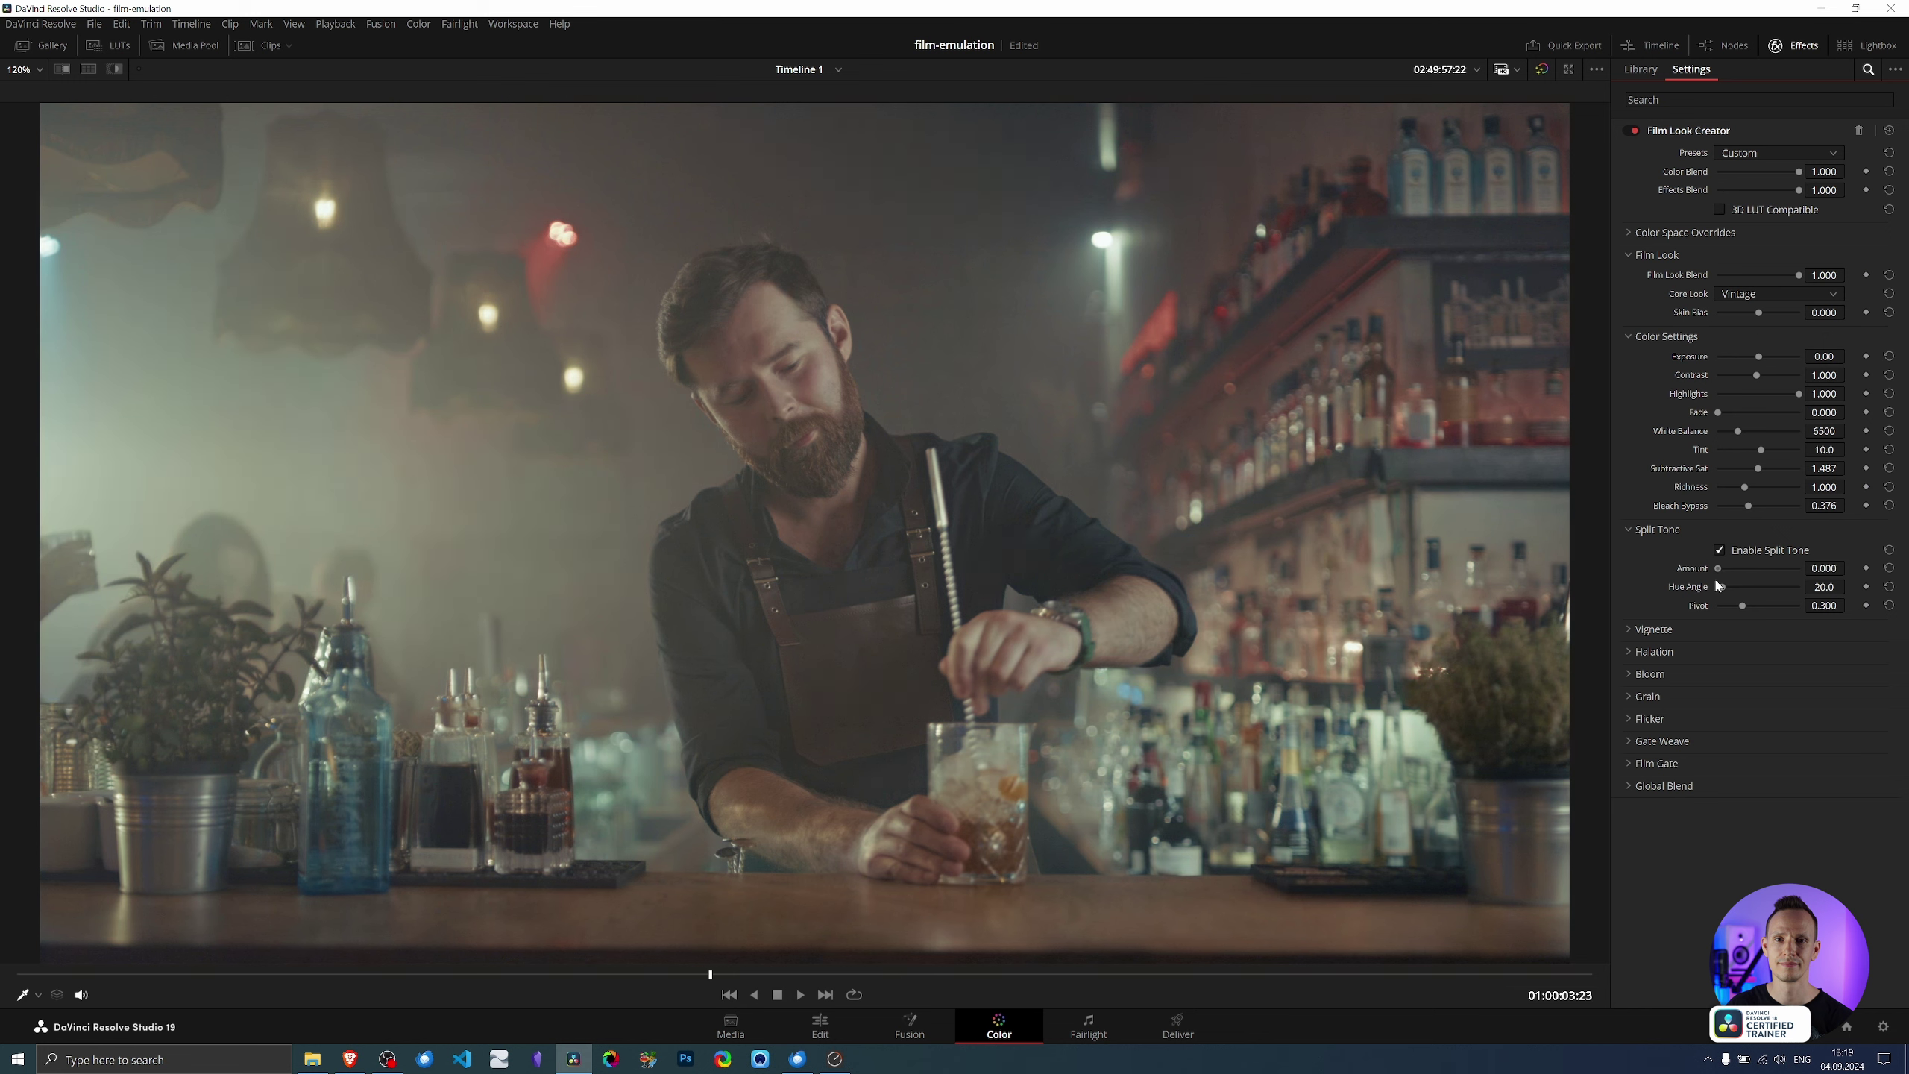
{"action": "left_click_drag", "start_coordinate": [1716, 587], "coordinate": [1752, 597]}
{"action": "left_click_drag", "start_coordinate": [1723, 589], "coordinate": [1748, 606]}
{"action": "left_click_drag", "start_coordinate": [1724, 587], "coordinate": [1745, 608]}
Enable the vignette and switch on Halation
{"action": "left_click", "coordinate": [1626, 628]}
{"action": "left_click", "coordinate": [1719, 650]}
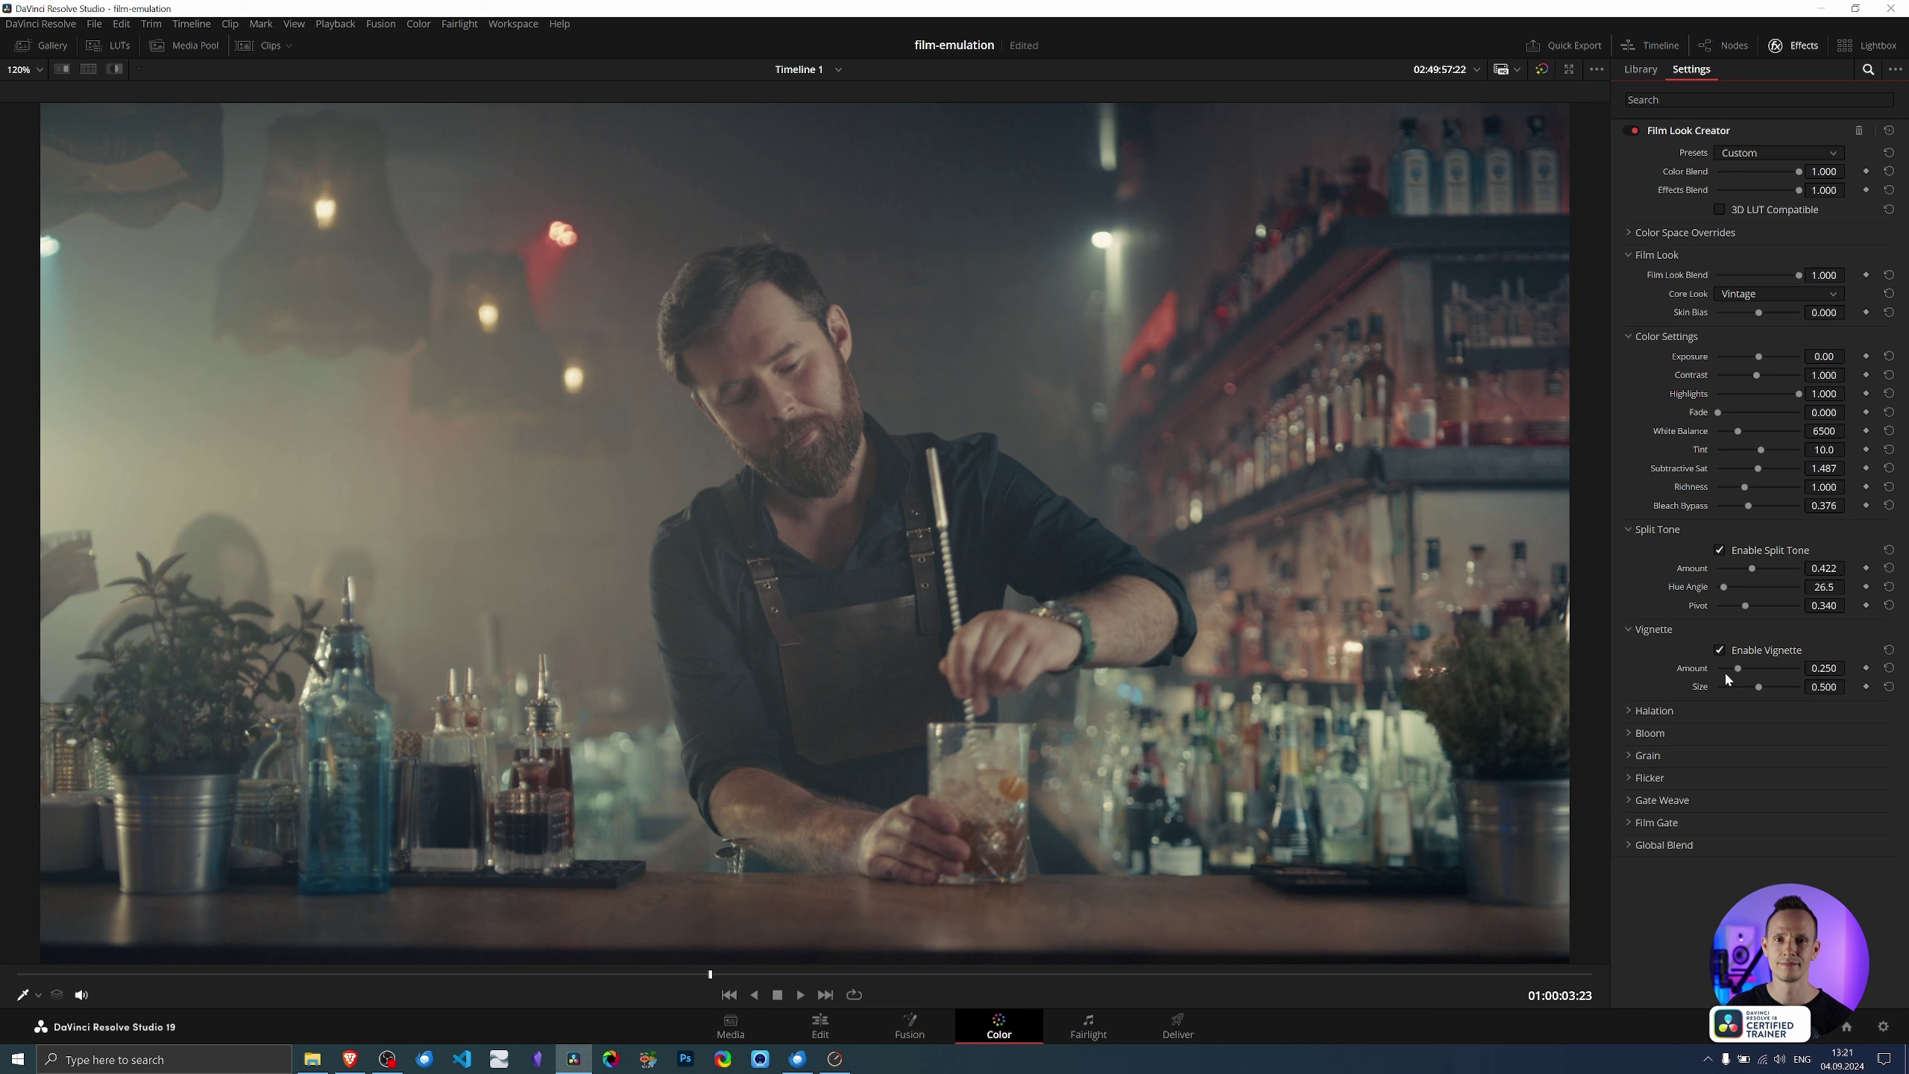
{"action": "left_click", "coordinate": [1628, 711]}
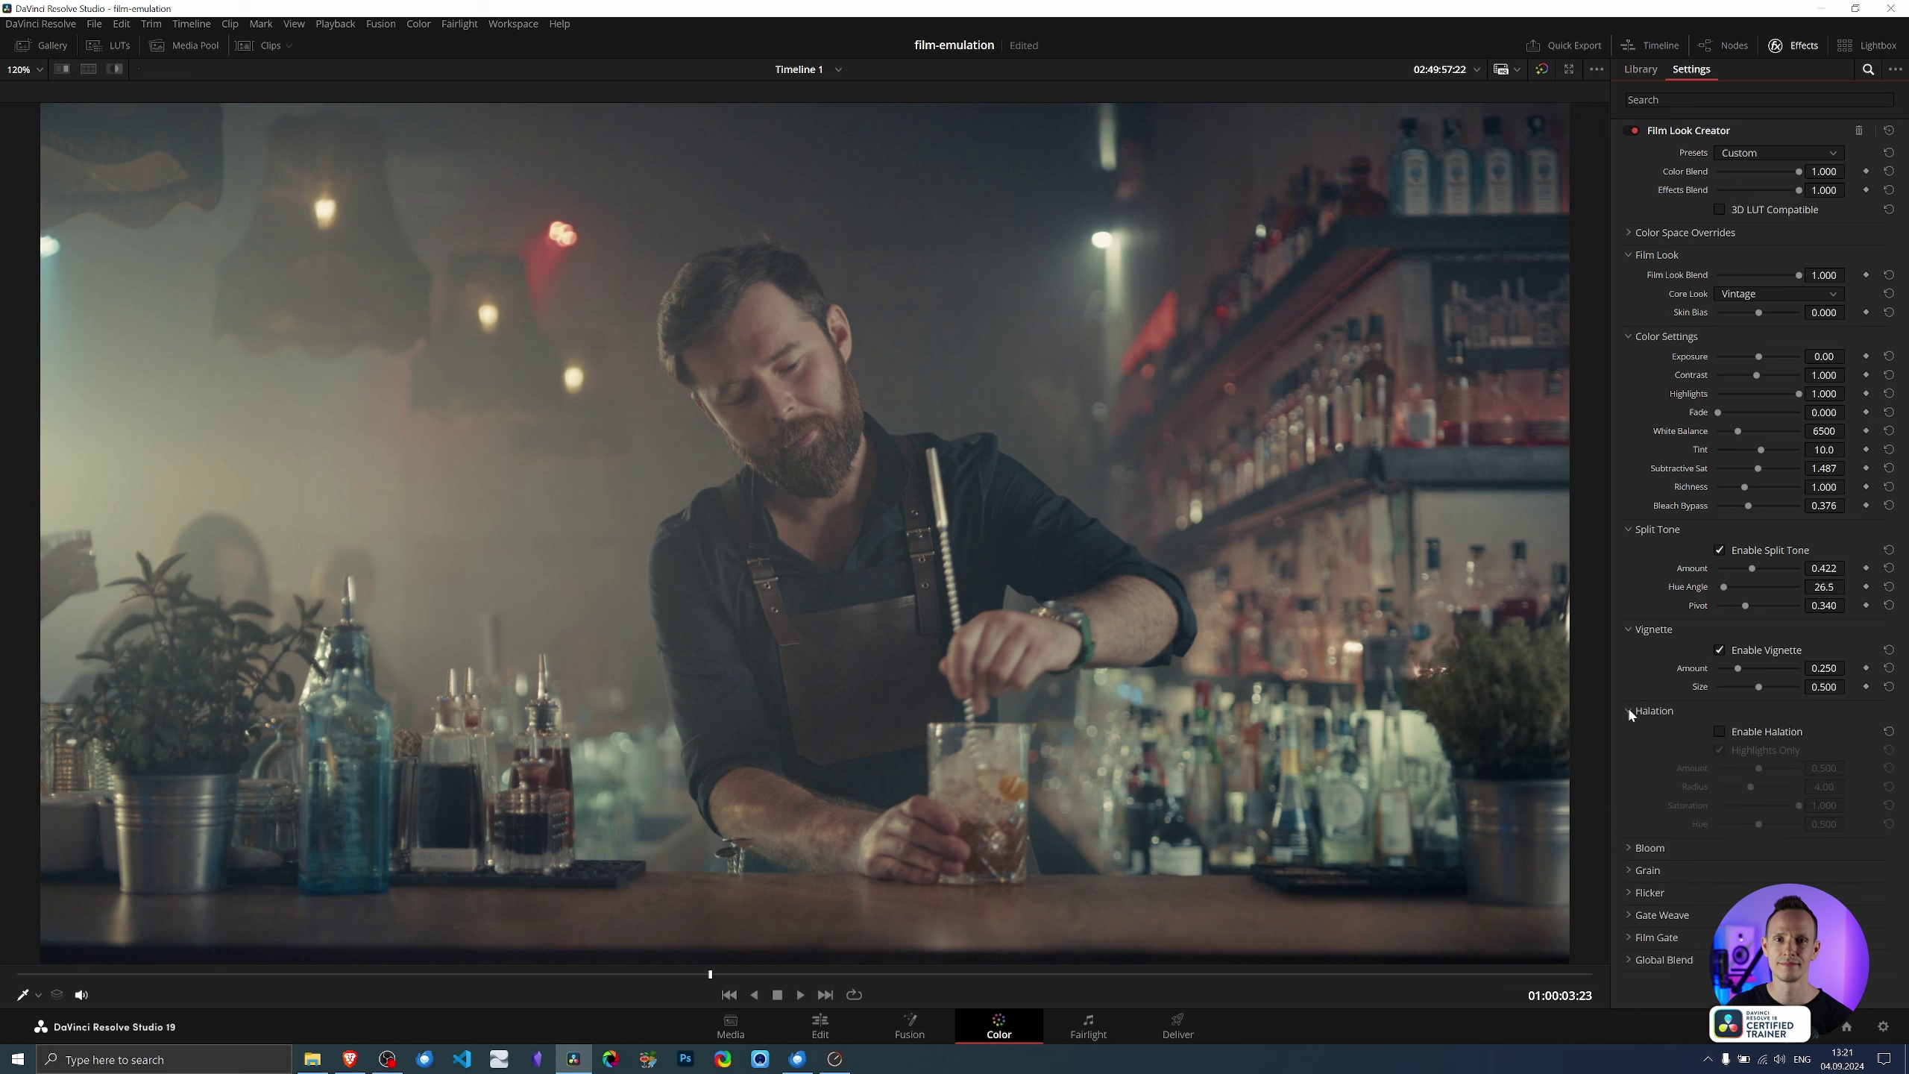
{"action": "left_click", "coordinate": [1720, 732]}
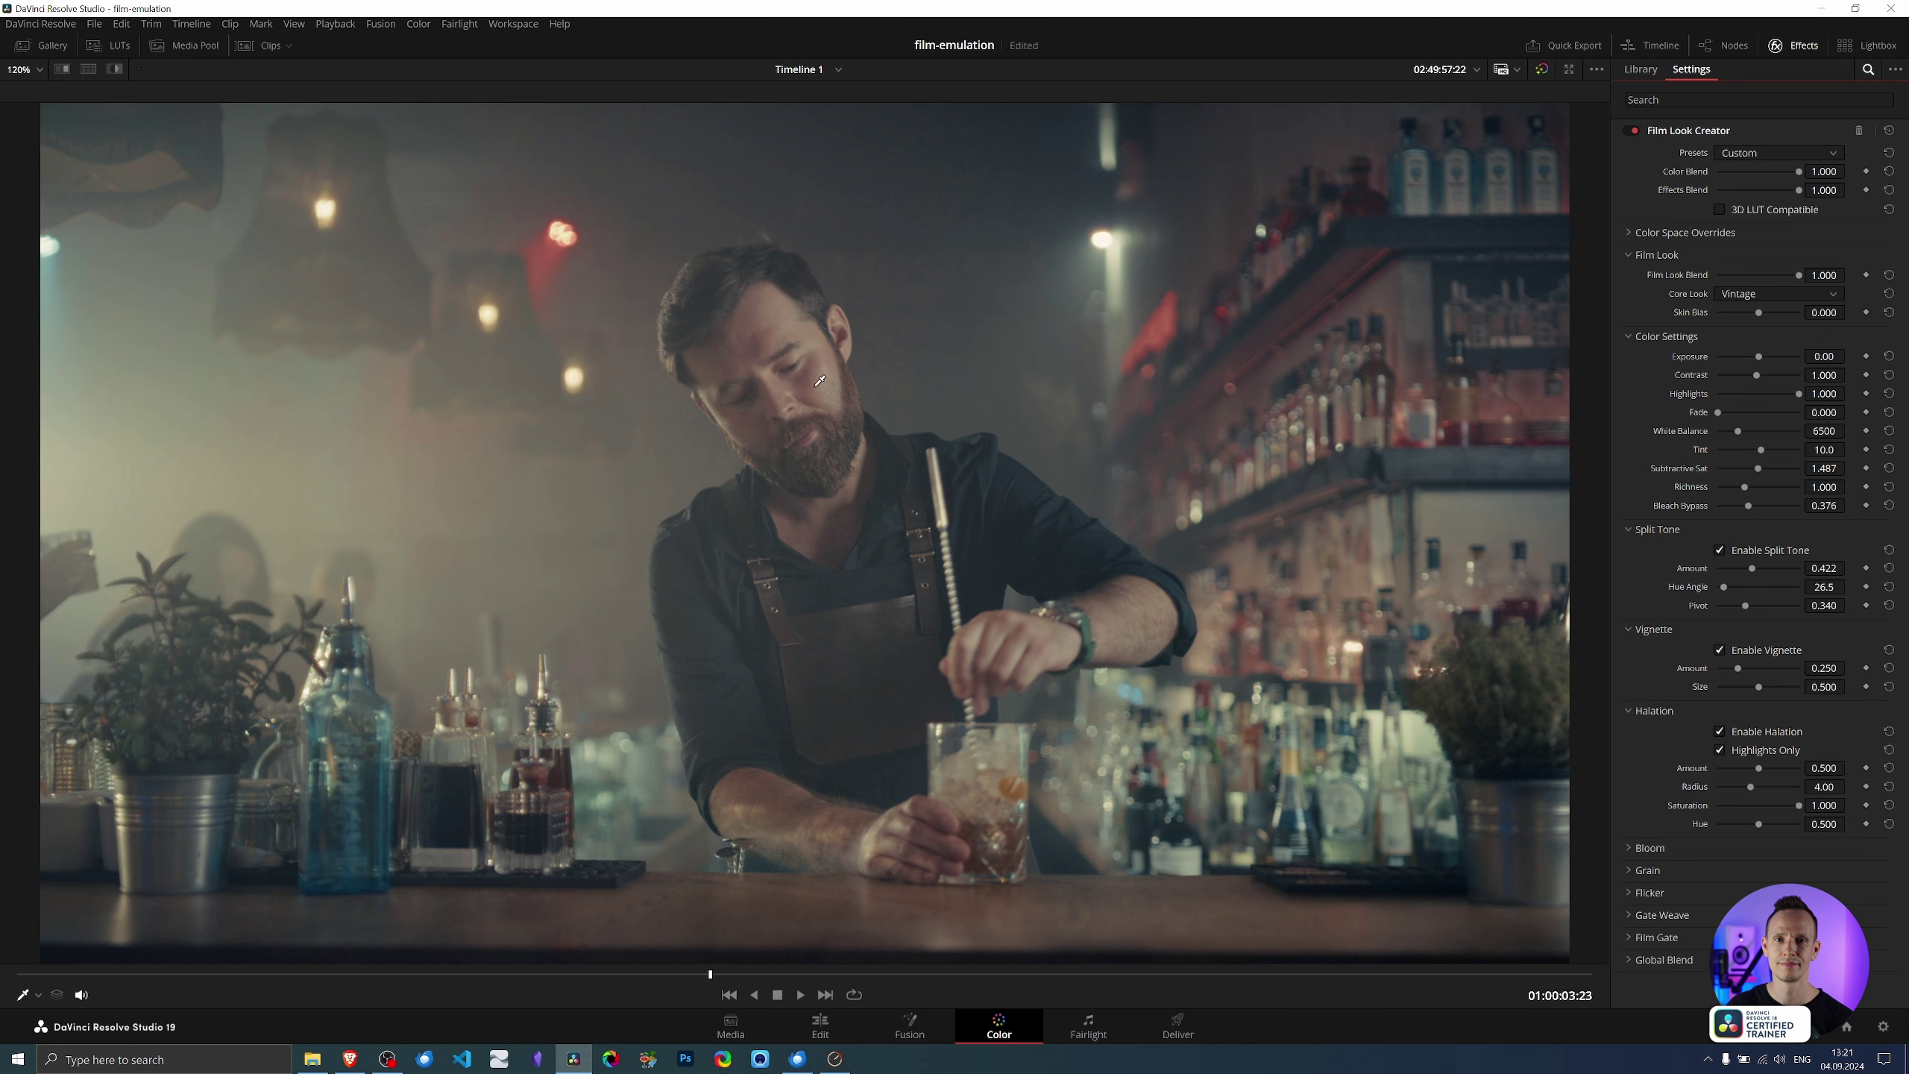
{"action": "scroll", "coordinate": [728, 362], "scroll_direction": "up", "scroll_amount": 6}
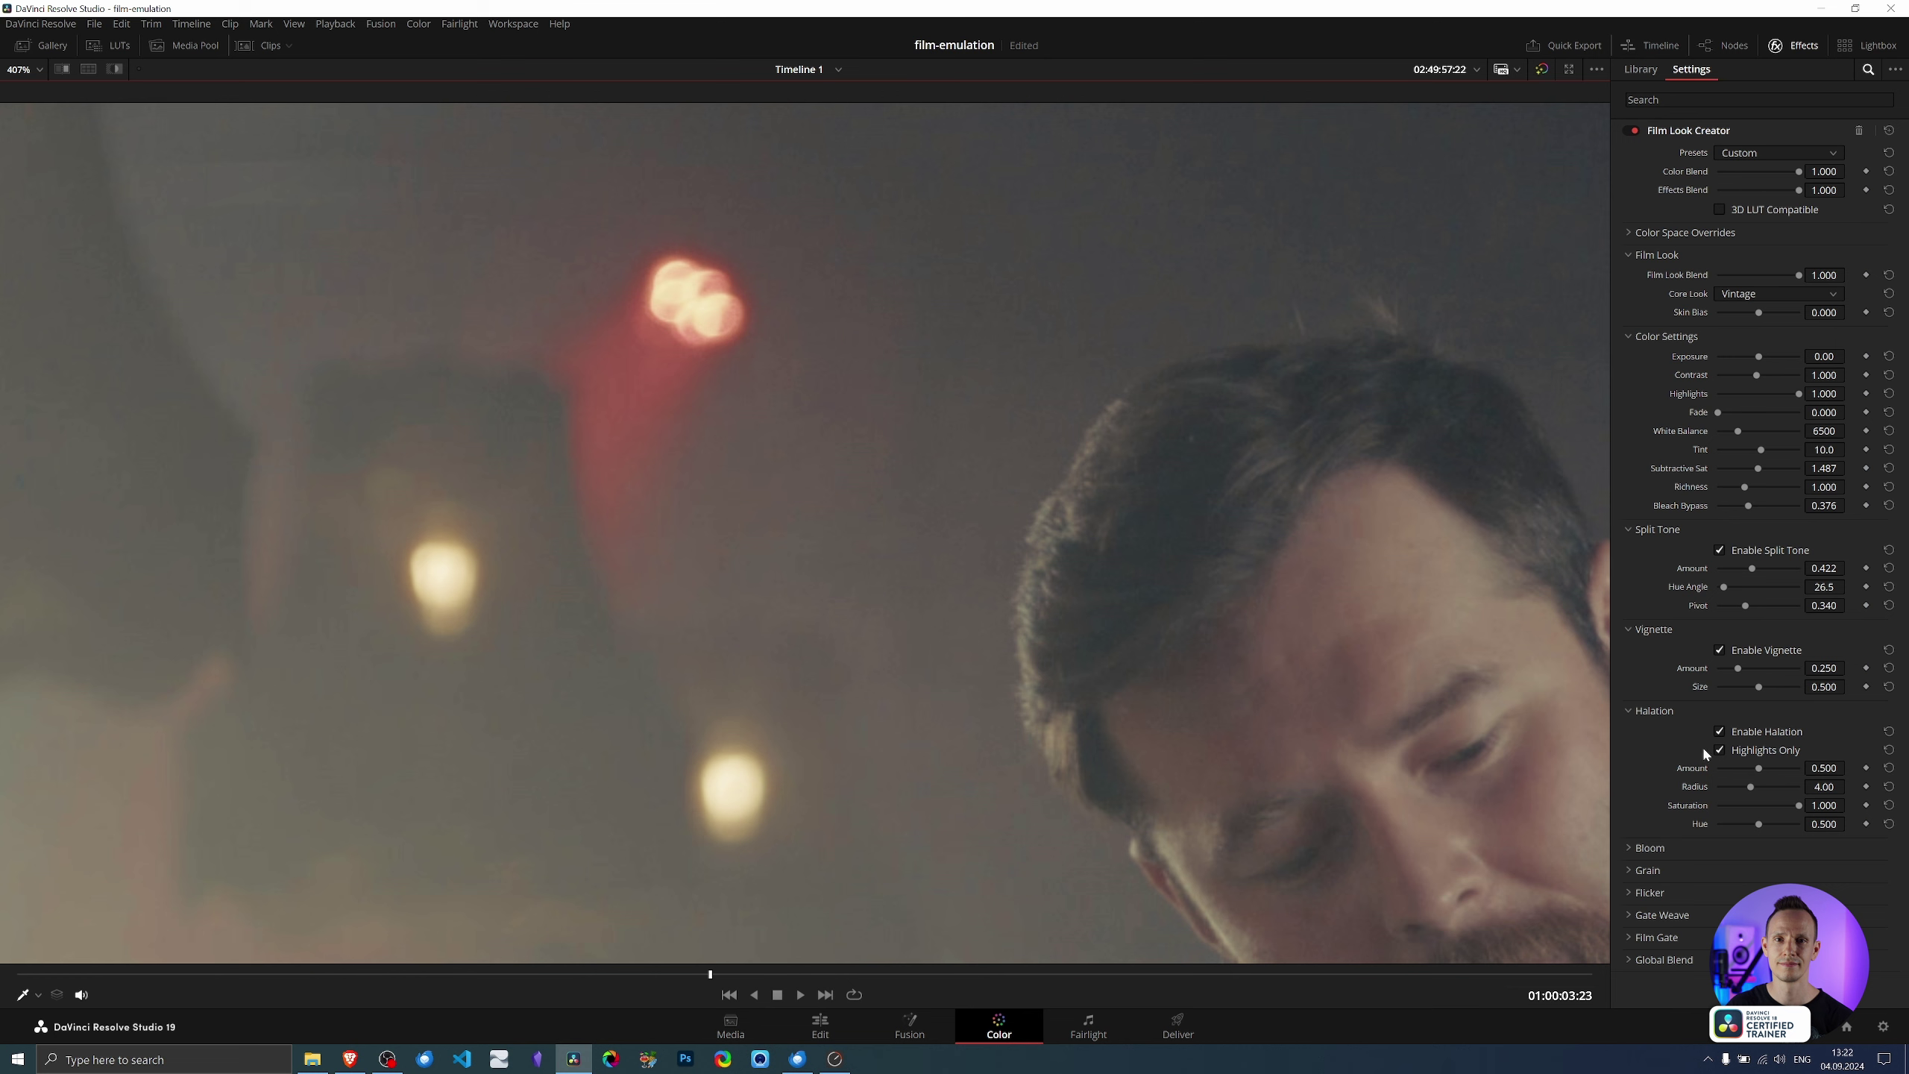
Compare the halation glow on and off, then settle its Amount around 0.440
{"action": "left_click_drag", "start_coordinate": [1760, 771], "coordinate": [1804, 769]}
{"action": "left_click", "coordinate": [1721, 731]}
{"action": "left_click", "coordinate": [1722, 730]}
{"action": "left_click", "coordinate": [1722, 731]}
{"action": "left_click", "coordinate": [1721, 731]}
{"action": "left_click", "coordinate": [1722, 731]}
{"action": "left_click", "coordinate": [1721, 731]}
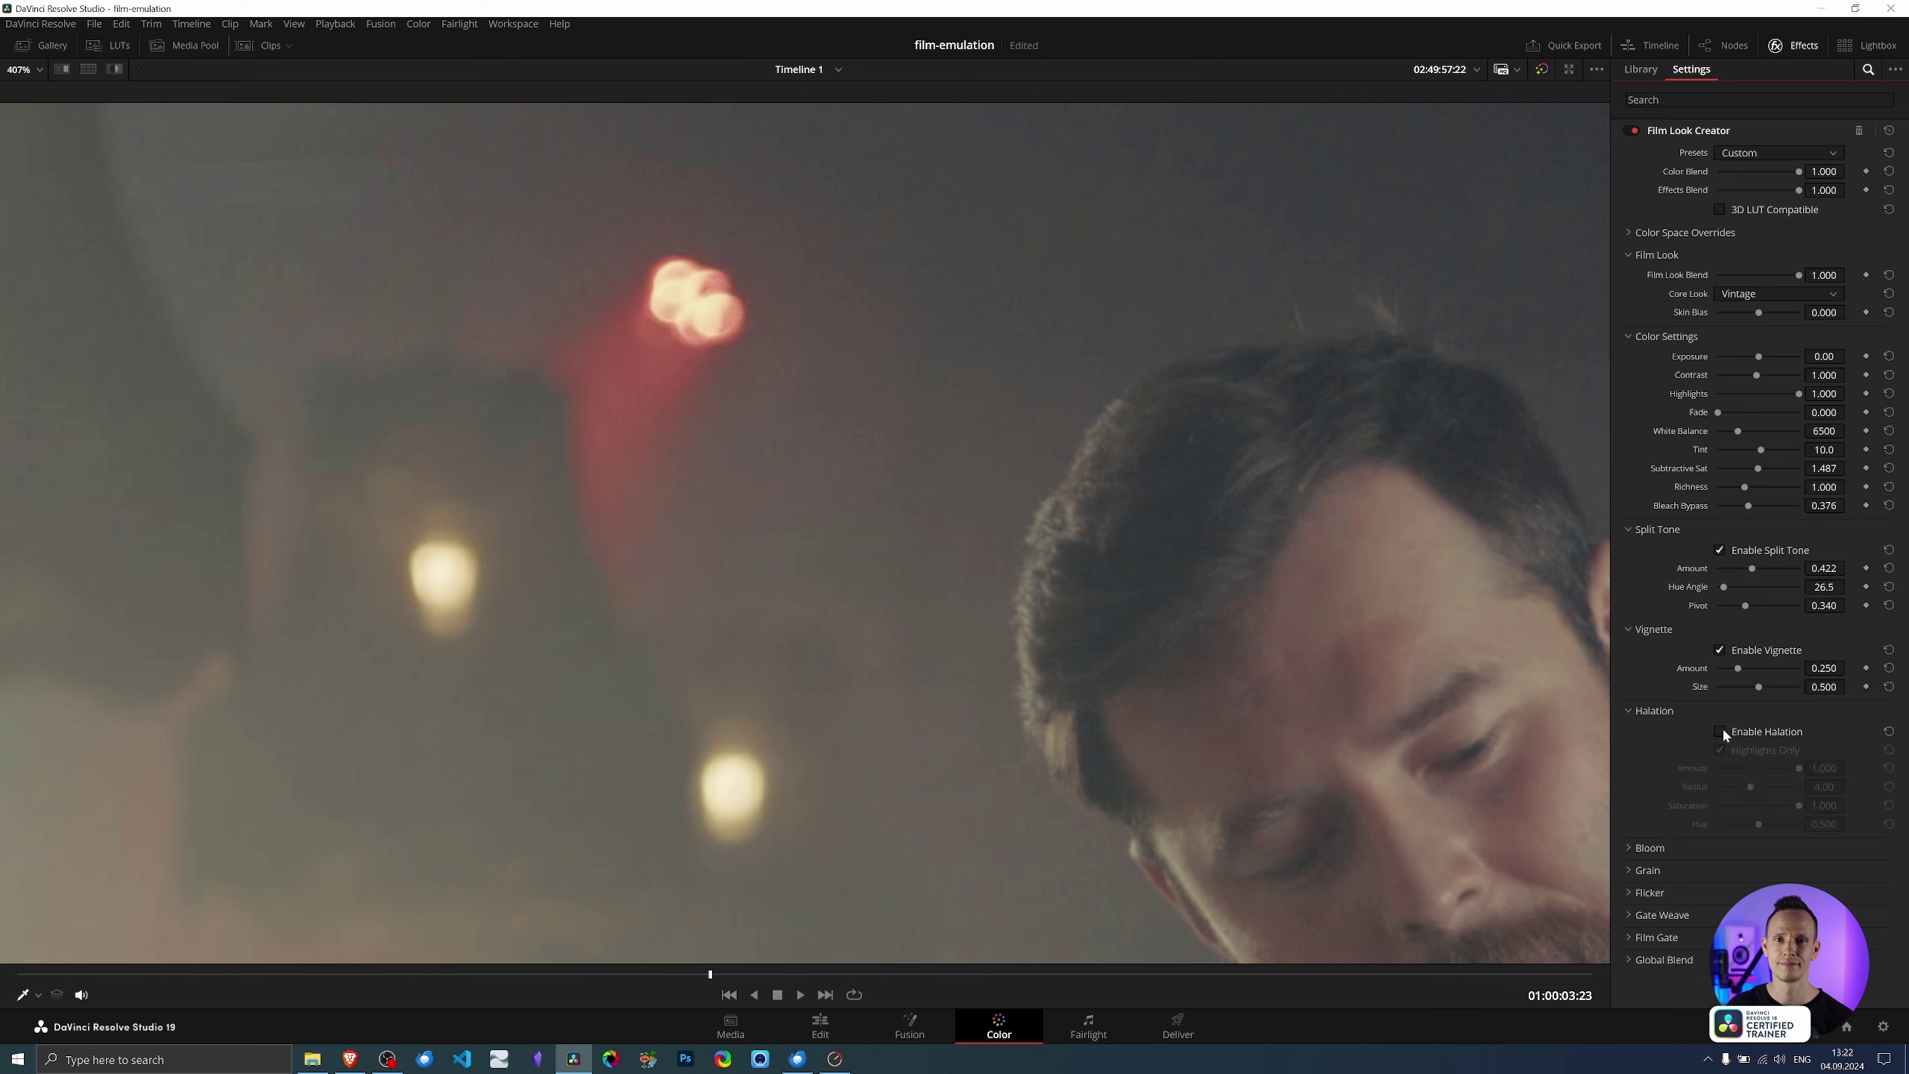
{"action": "left_click", "coordinate": [1721, 731]}
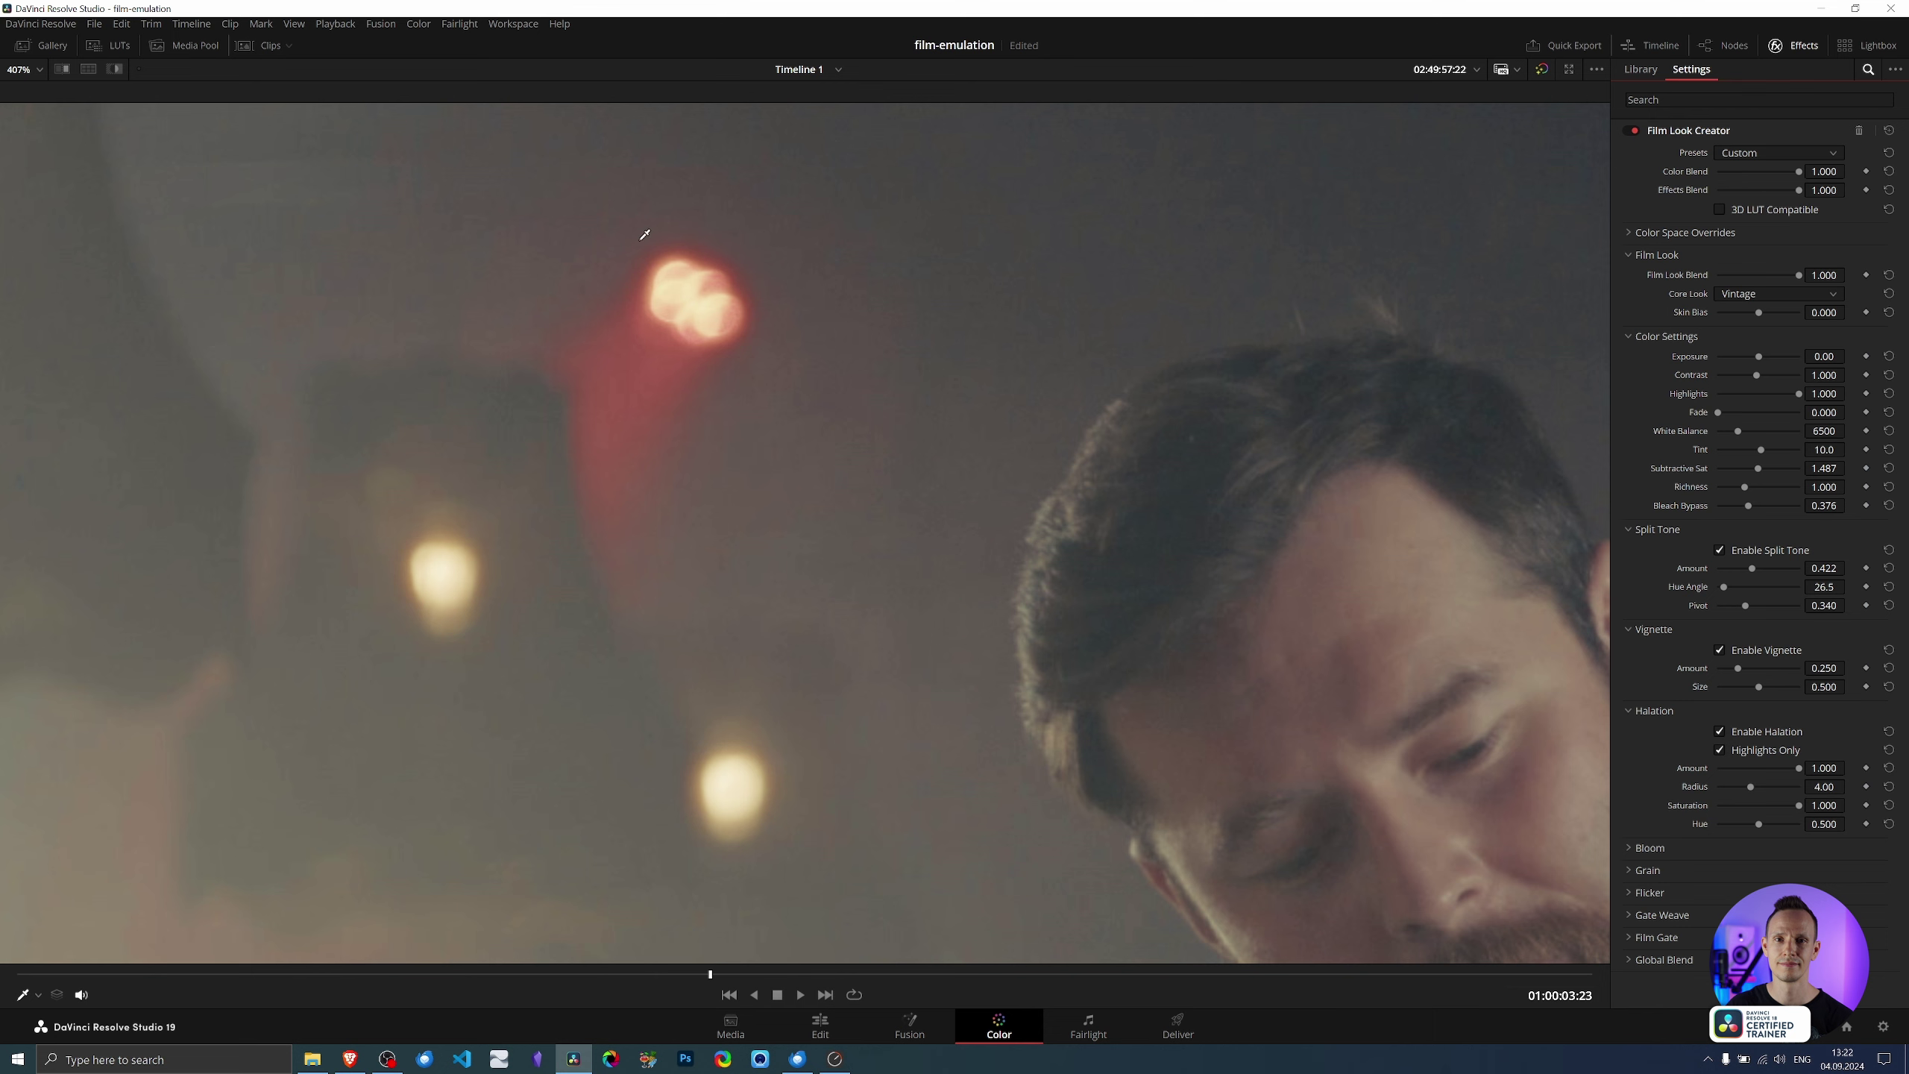
{"action": "scroll", "coordinate": [695, 325], "scroll_direction": "down", "scroll_amount": 1}
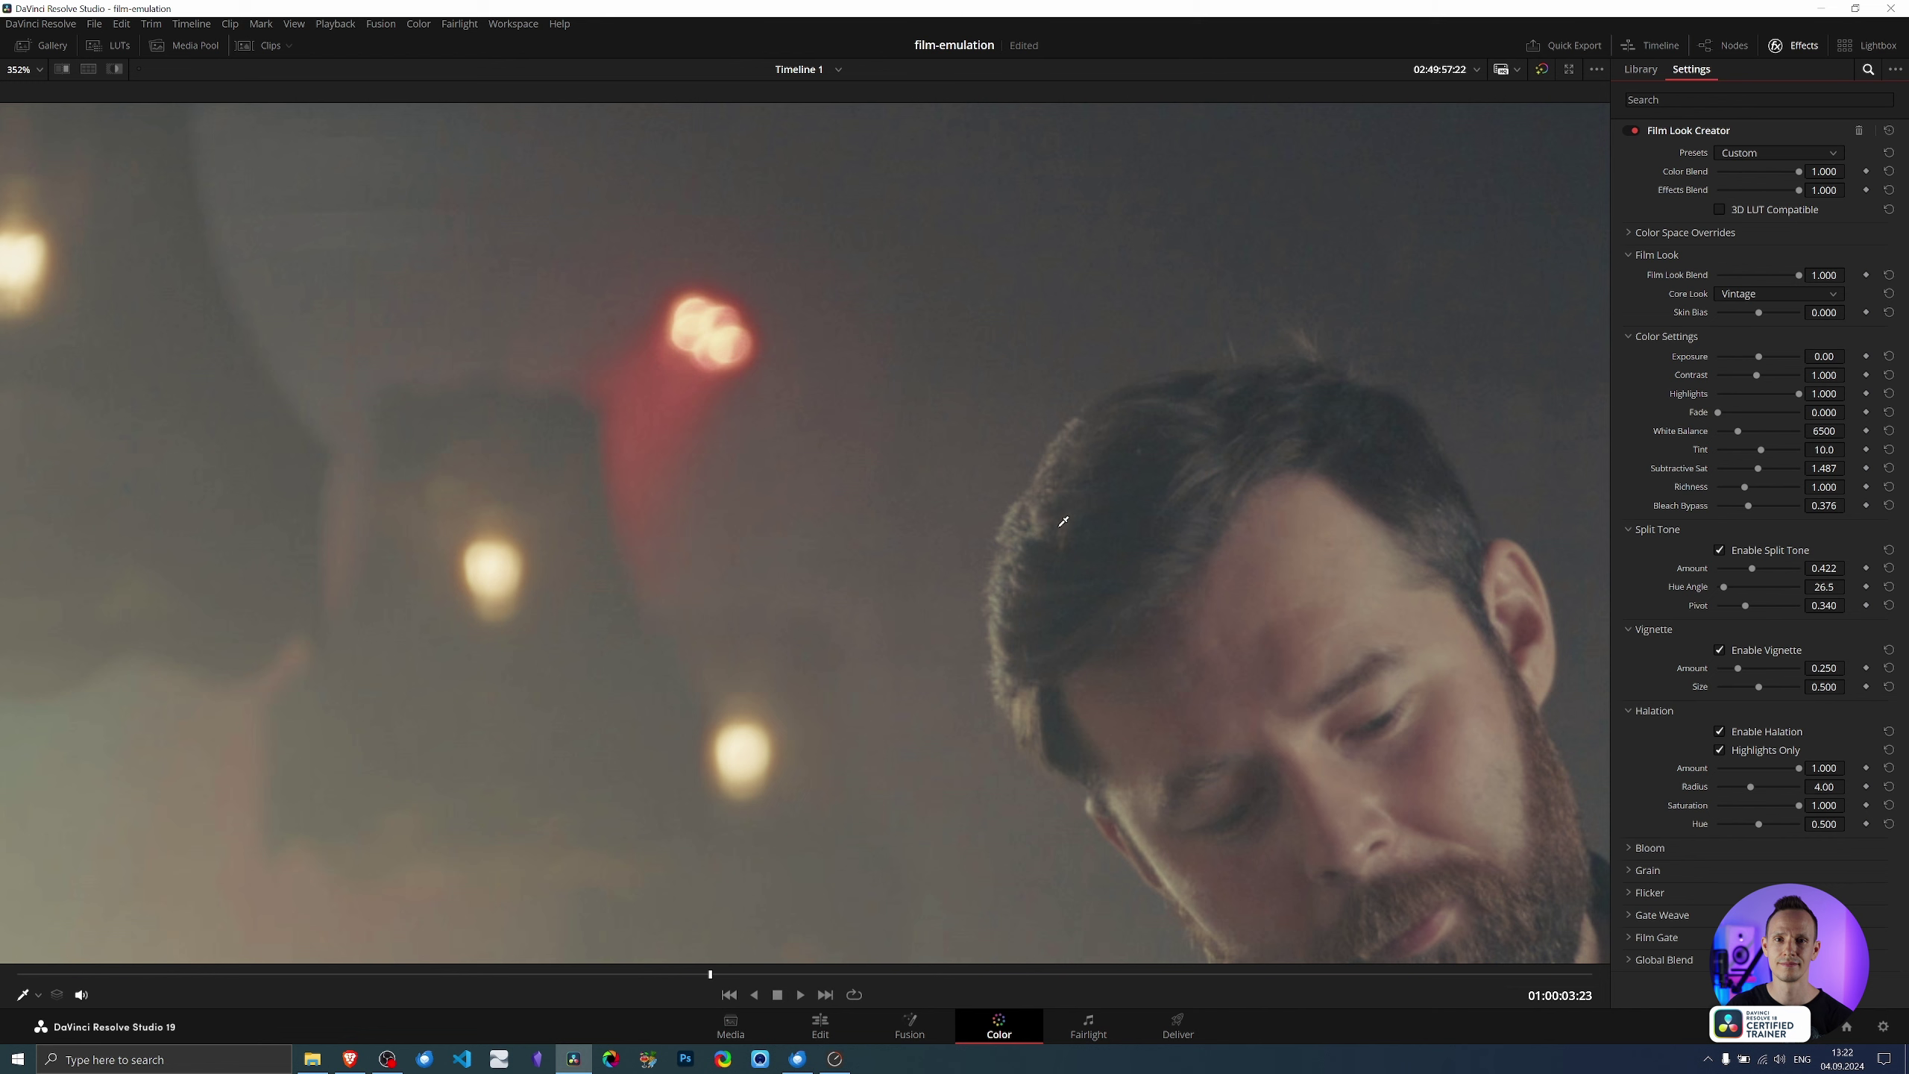
{"action": "double_click", "coordinate": [1708, 775]}
{"action": "left_click_drag", "start_coordinate": [1739, 771], "coordinate": [1758, 774]}
Enable Bloom and fit the whole image back in the viewer
{"action": "left_click", "coordinate": [1632, 848]}
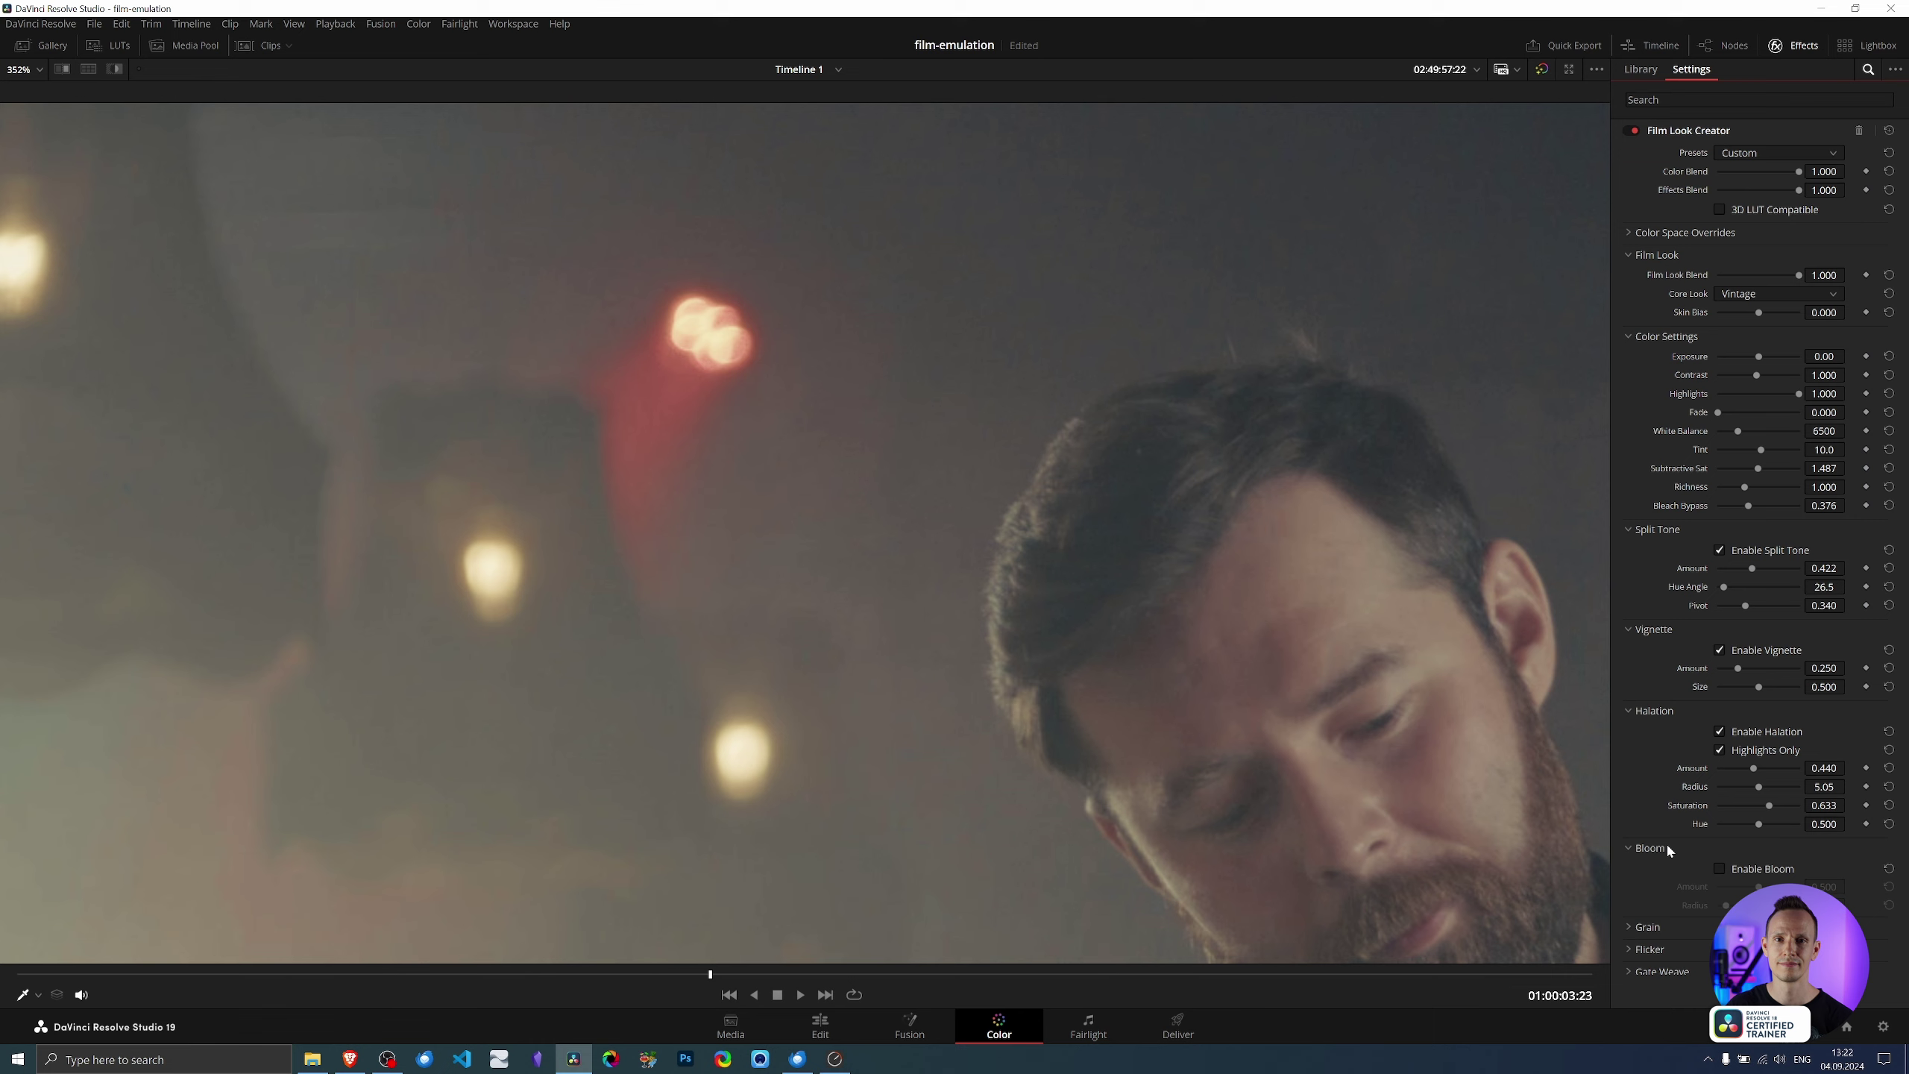
{"action": "left_click", "coordinate": [1720, 869]}
{"action": "key", "text": "shift+z"}
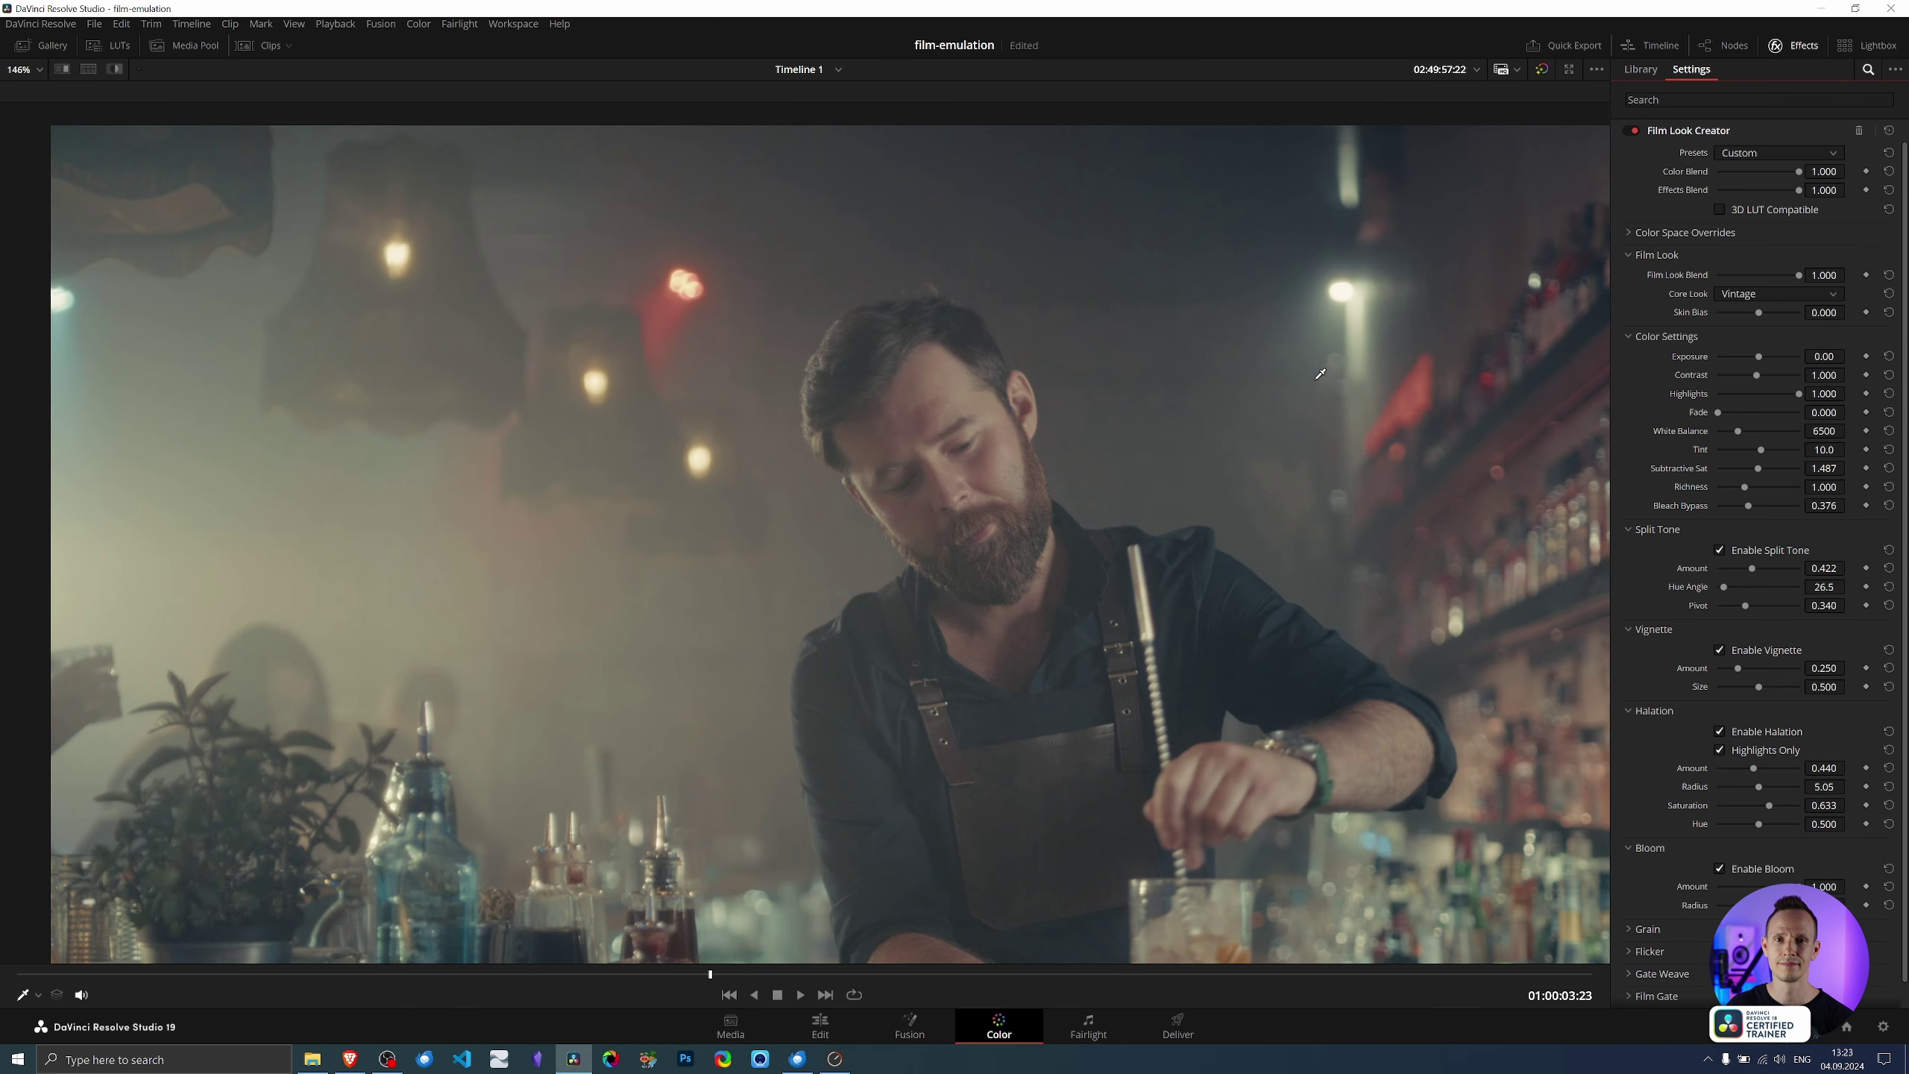
{"action": "scroll", "coordinate": [1320, 374], "scroll_direction": "up", "scroll_amount": 6}
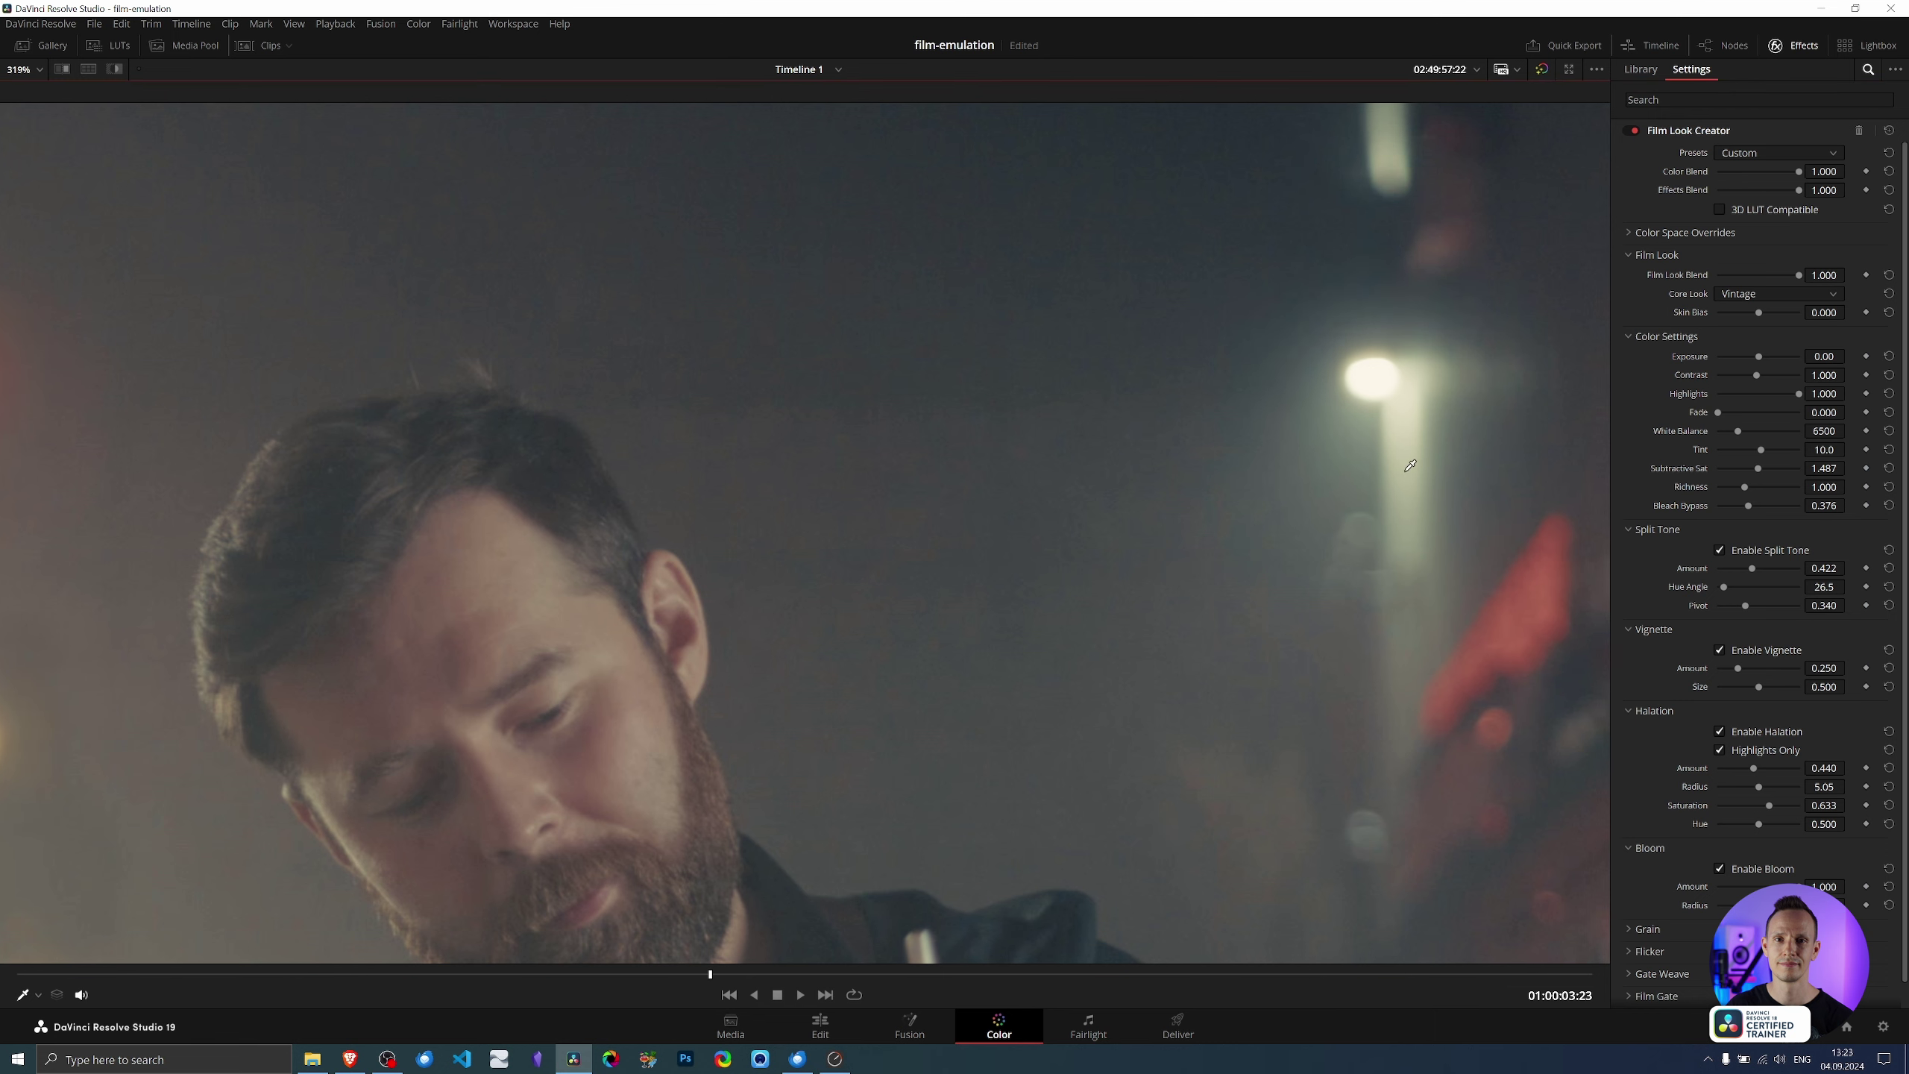
{"action": "scroll", "coordinate": [1411, 466], "scroll_direction": "up", "scroll_amount": 2}
{"action": "scroll", "coordinate": [1277, 481], "scroll_direction": "up", "scroll_amount": 2}
{"action": "scroll", "coordinate": [1121, 458], "scroll_direction": "up", "scroll_amount": 1}
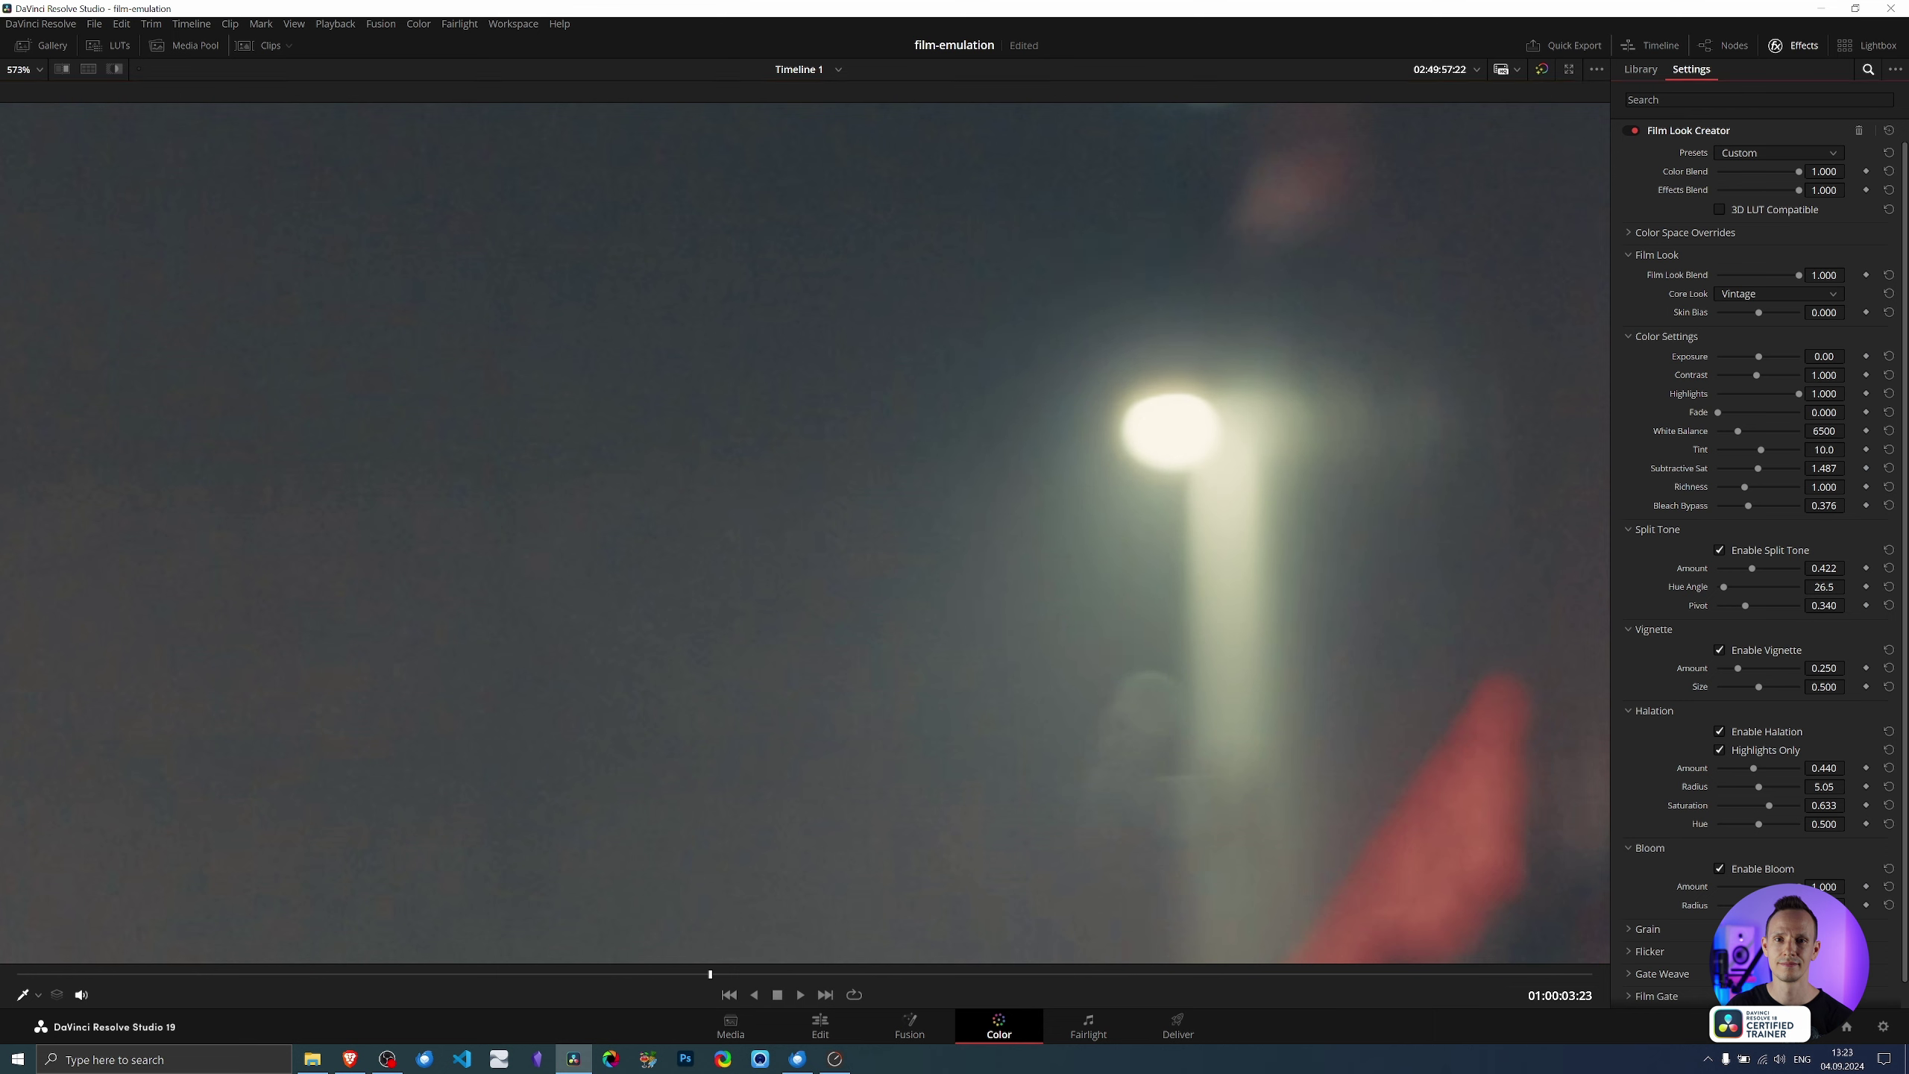
Toggle Bloom and Halation to compare the glow, leaving both switched on
{"action": "left_click", "coordinate": [1721, 870]}
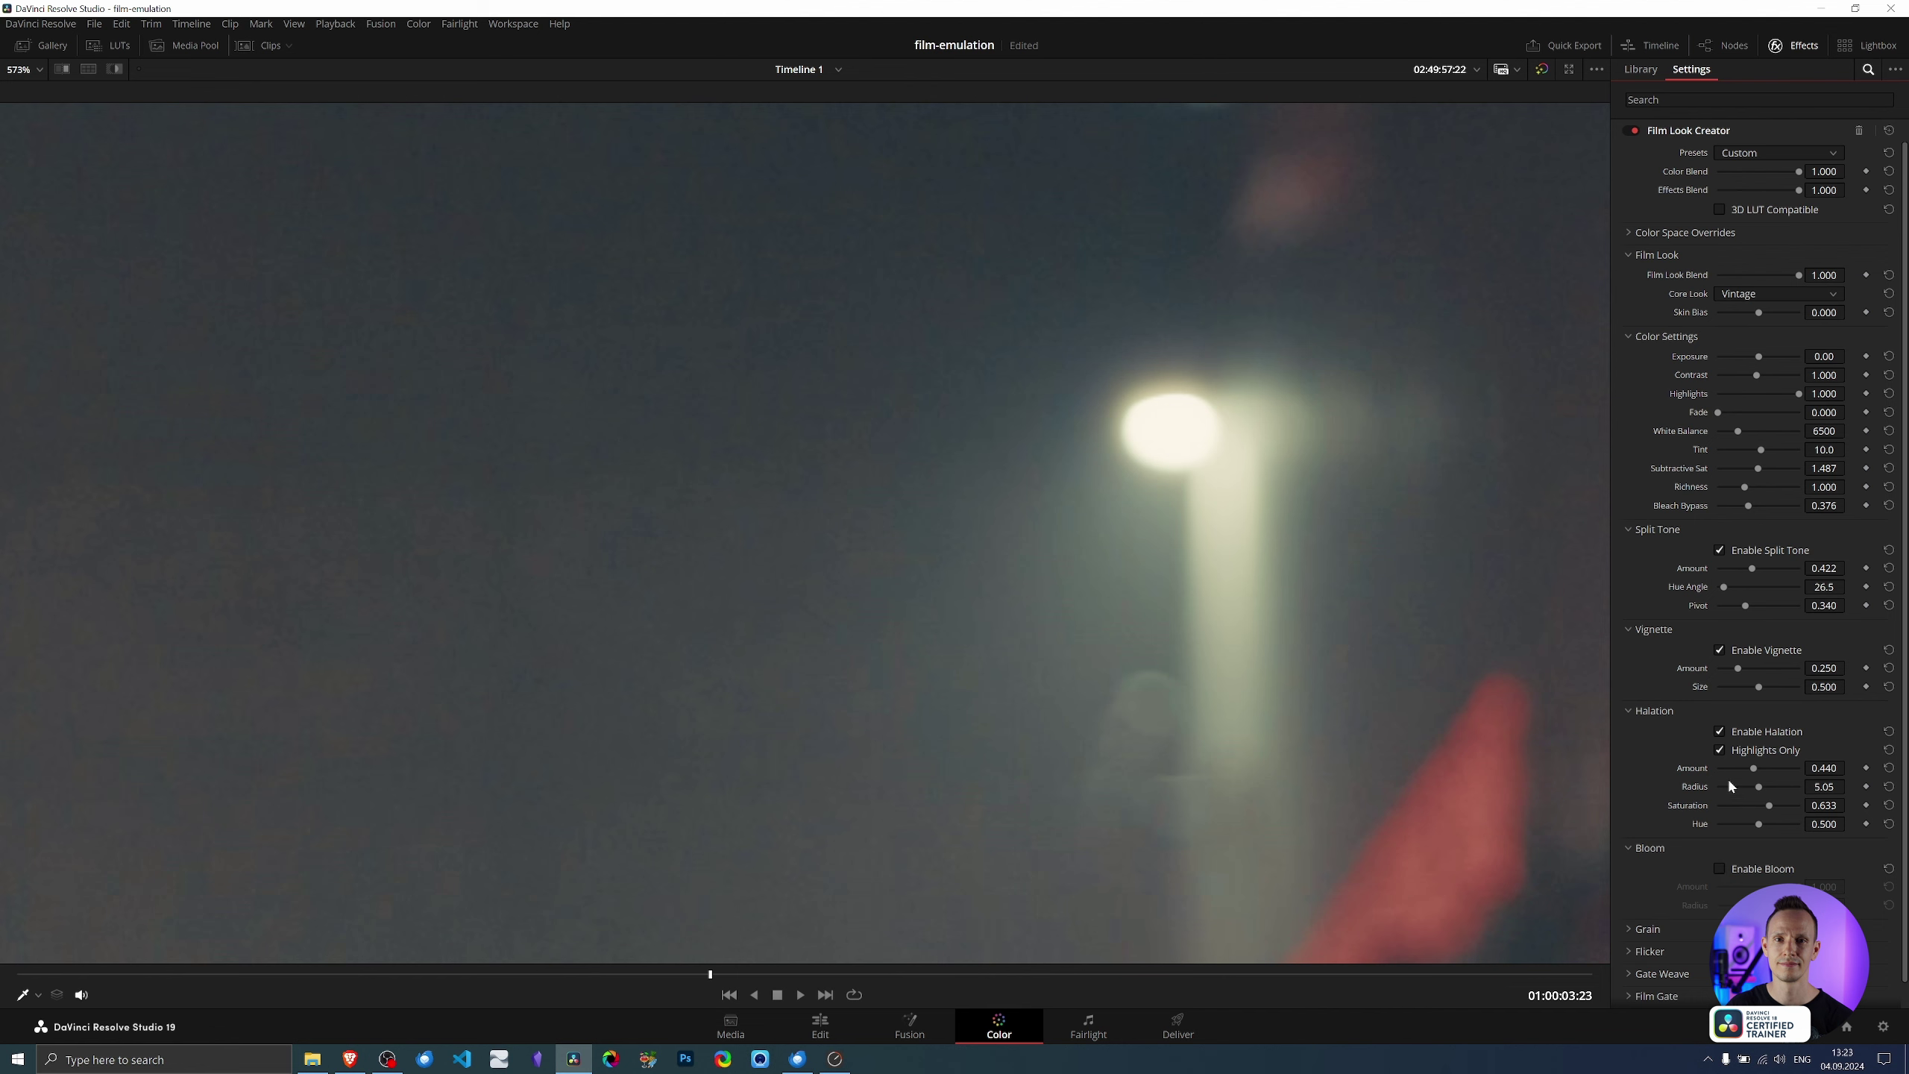
{"action": "left_click", "coordinate": [1720, 732]}
{"action": "left_click", "coordinate": [1720, 732]}
{"action": "left_click", "coordinate": [1720, 870]}
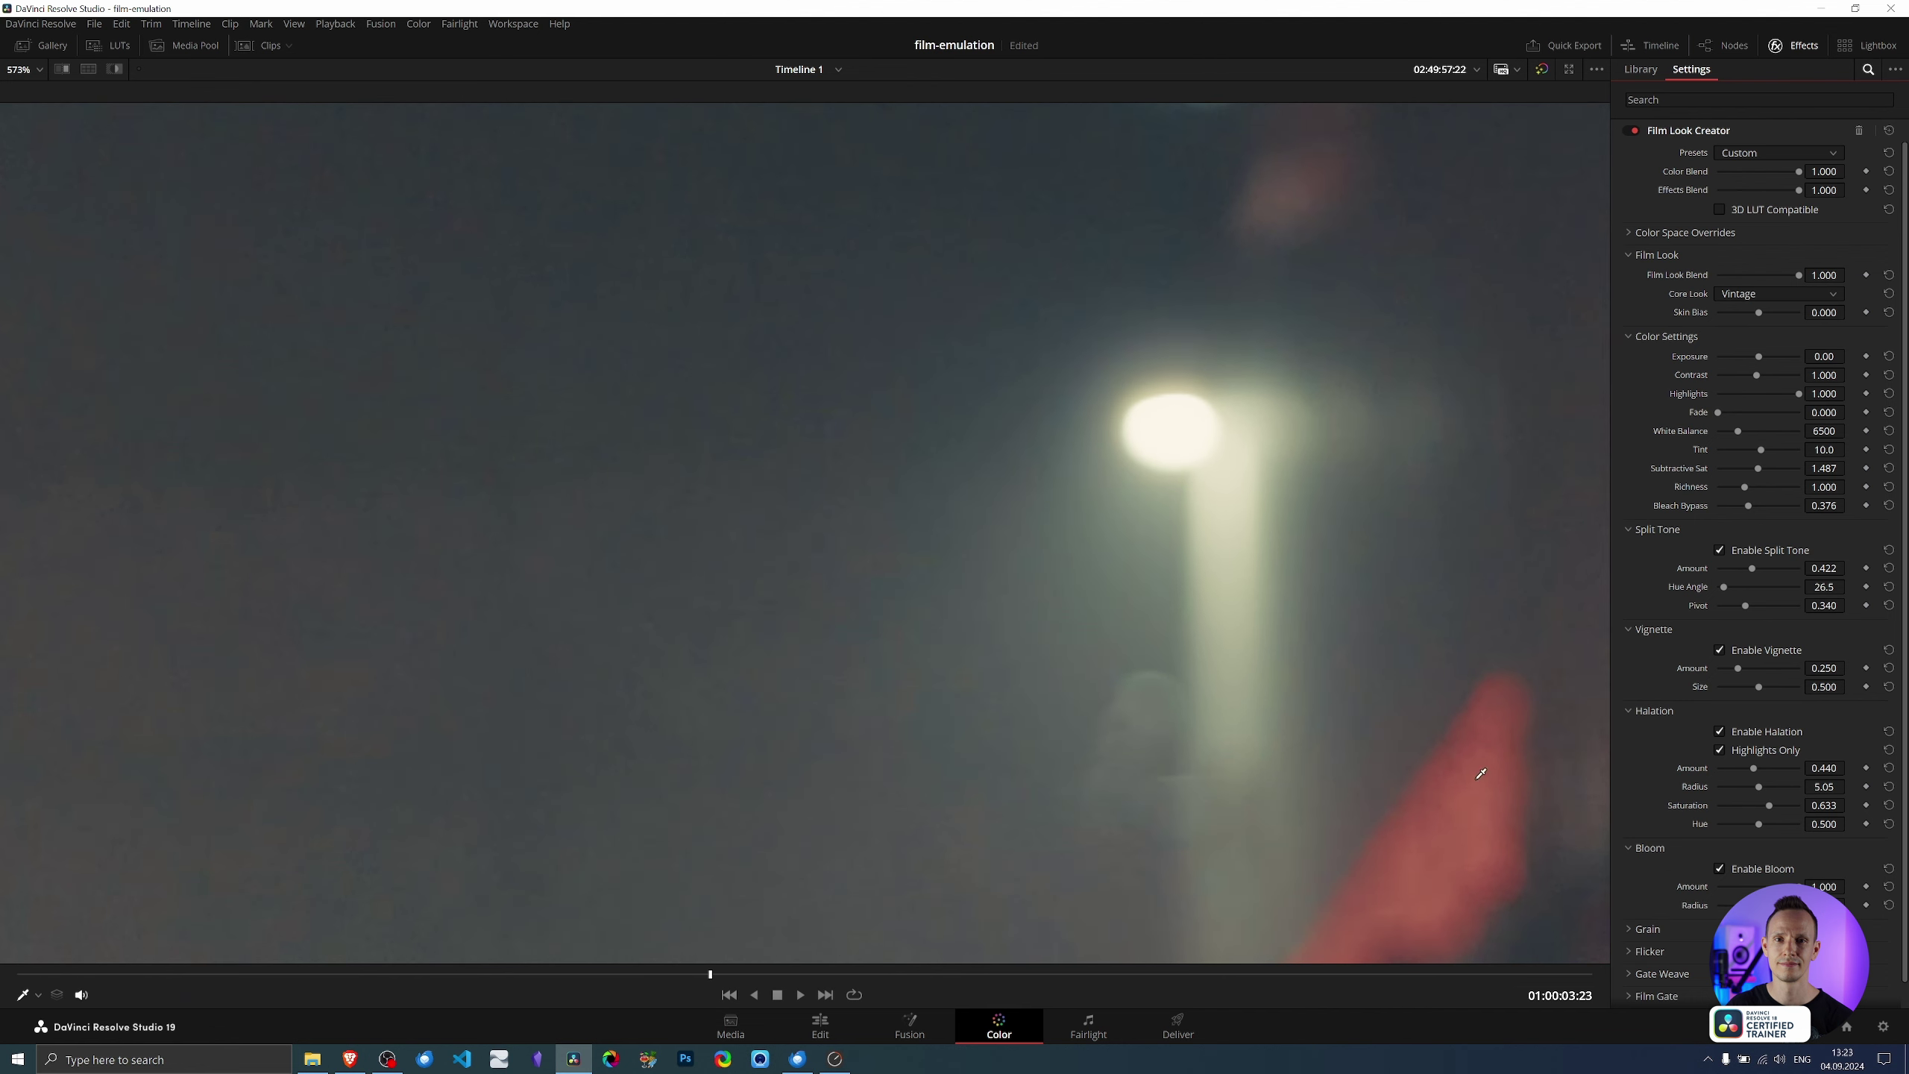
{"action": "scroll", "coordinate": [1481, 775], "scroll_direction": "down", "scroll_amount": 1}
{"action": "scroll", "coordinate": [1368, 678], "scroll_direction": "down", "scroll_amount": 4}
{"action": "scroll", "coordinate": [1258, 583], "scroll_direction": "down", "scroll_amount": 2}
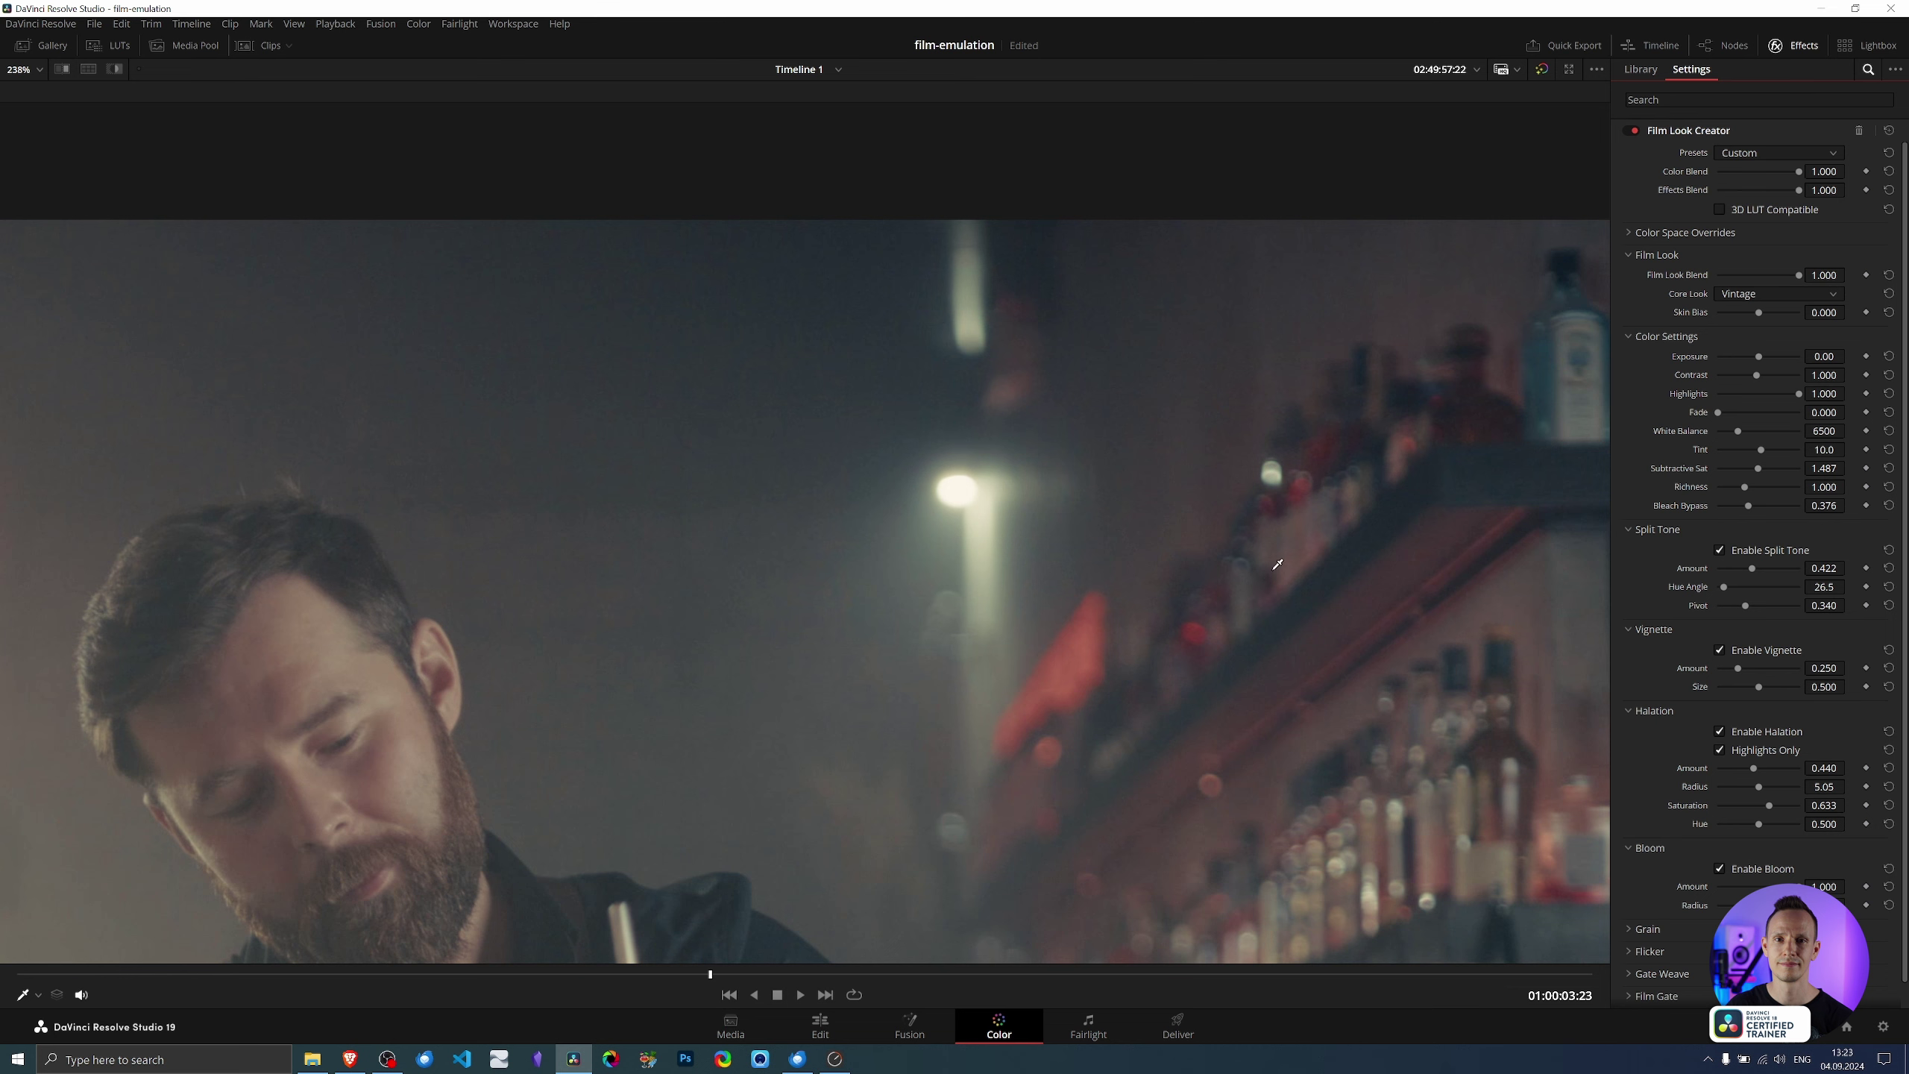
{"action": "scroll", "coordinate": [1128, 502], "scroll_direction": "up", "scroll_amount": 2}
{"action": "scroll", "coordinate": [1083, 481], "scroll_direction": "up", "scroll_amount": 2}
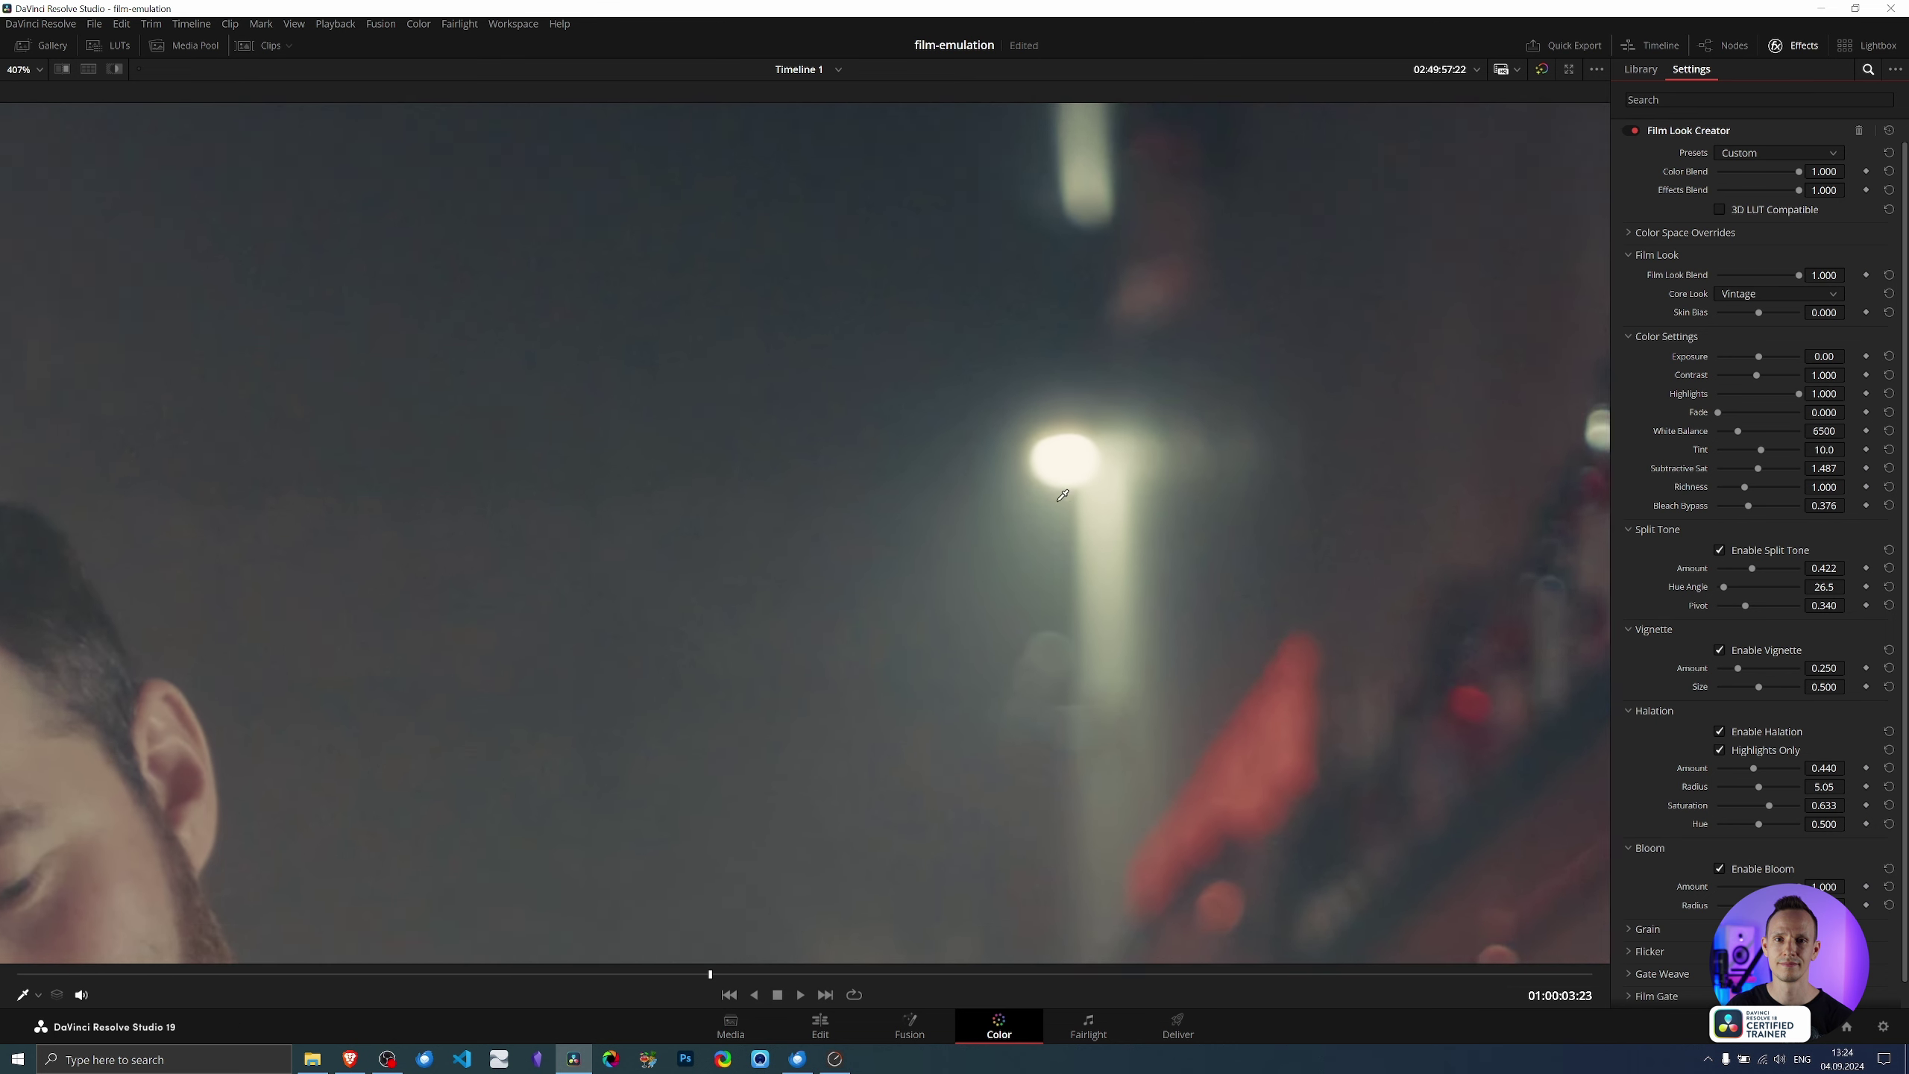
{"action": "scroll", "coordinate": [1038, 460], "scroll_direction": "up", "scroll_amount": 1}
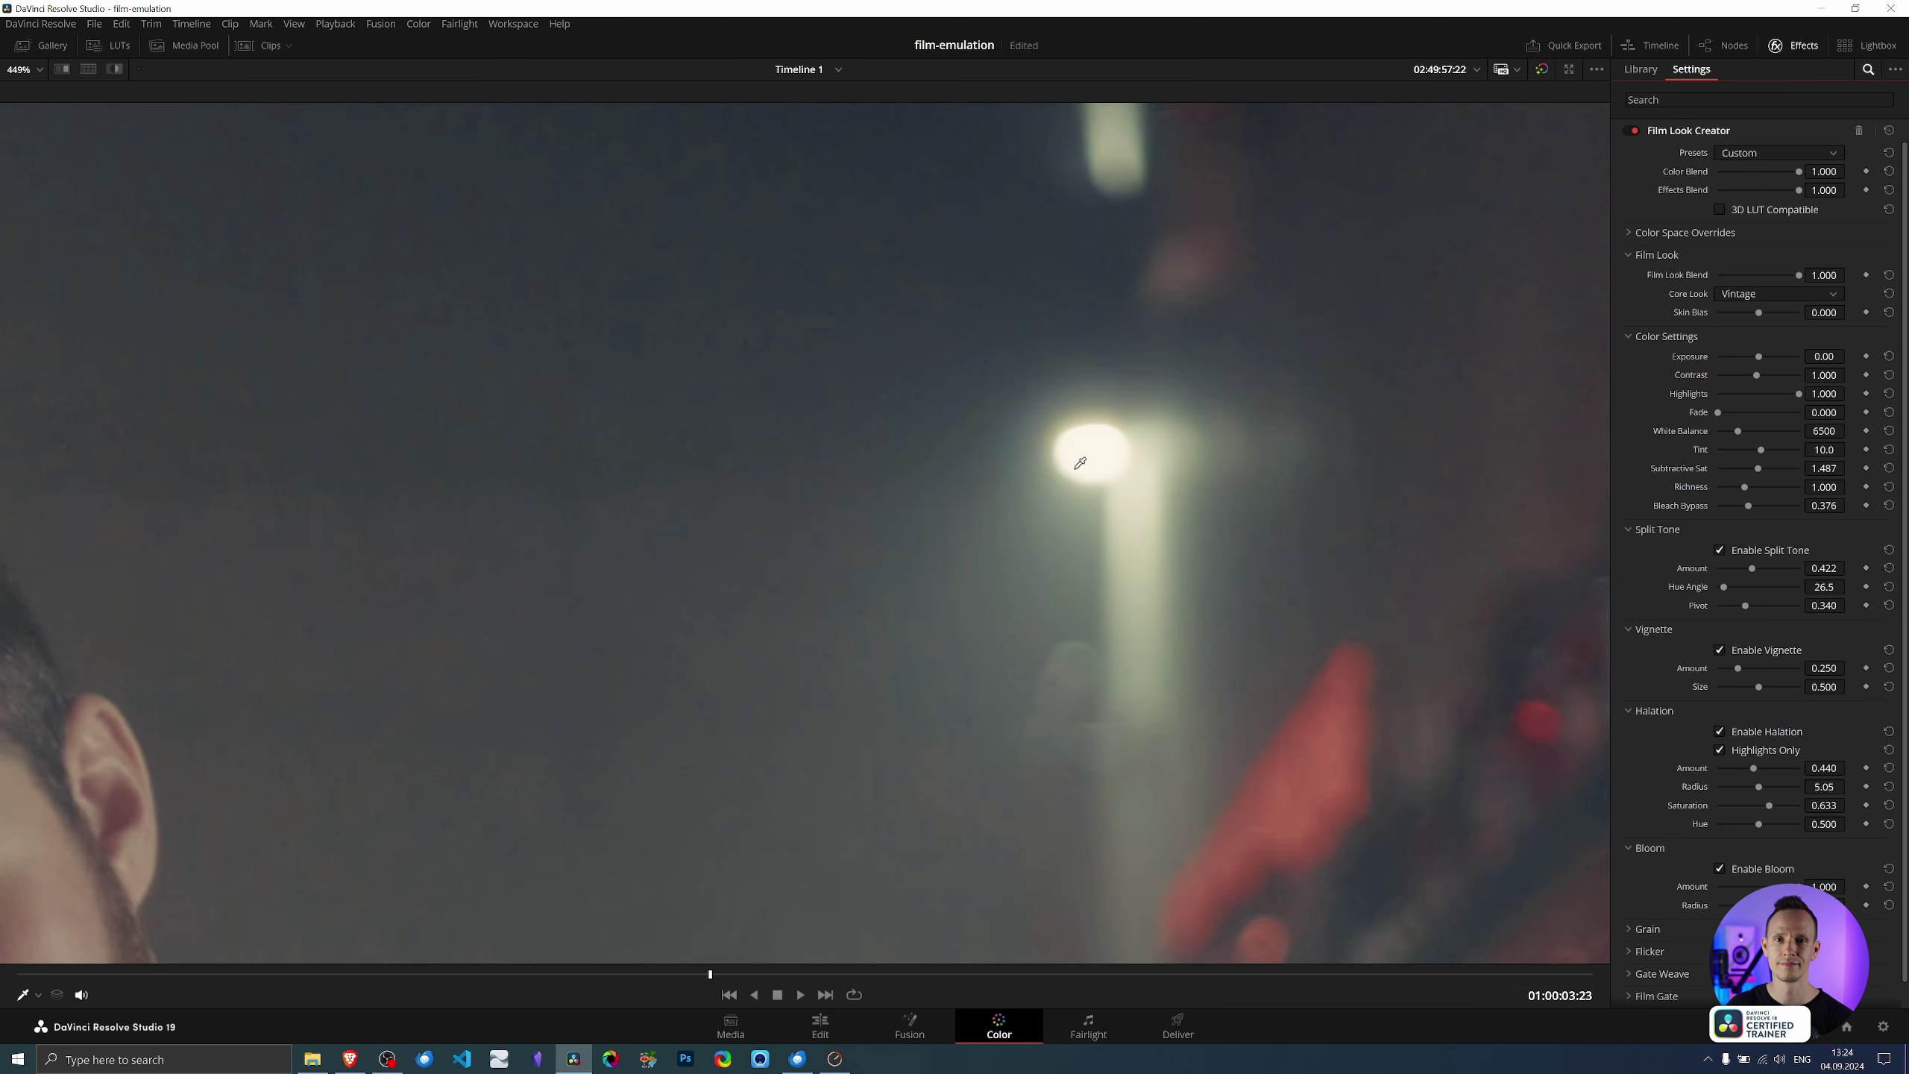
{"action": "scroll", "coordinate": [1079, 451], "scroll_direction": "down", "scroll_amount": 3}
{"action": "scroll", "coordinate": [732, 715], "scroll_direction": "down", "scroll_amount": 1}
{"action": "scroll", "coordinate": [934, 631], "scroll_direction": "down", "scroll_amount": 1}
{"action": "scroll", "coordinate": [945, 640], "scroll_direction": "down", "scroll_amount": 1}
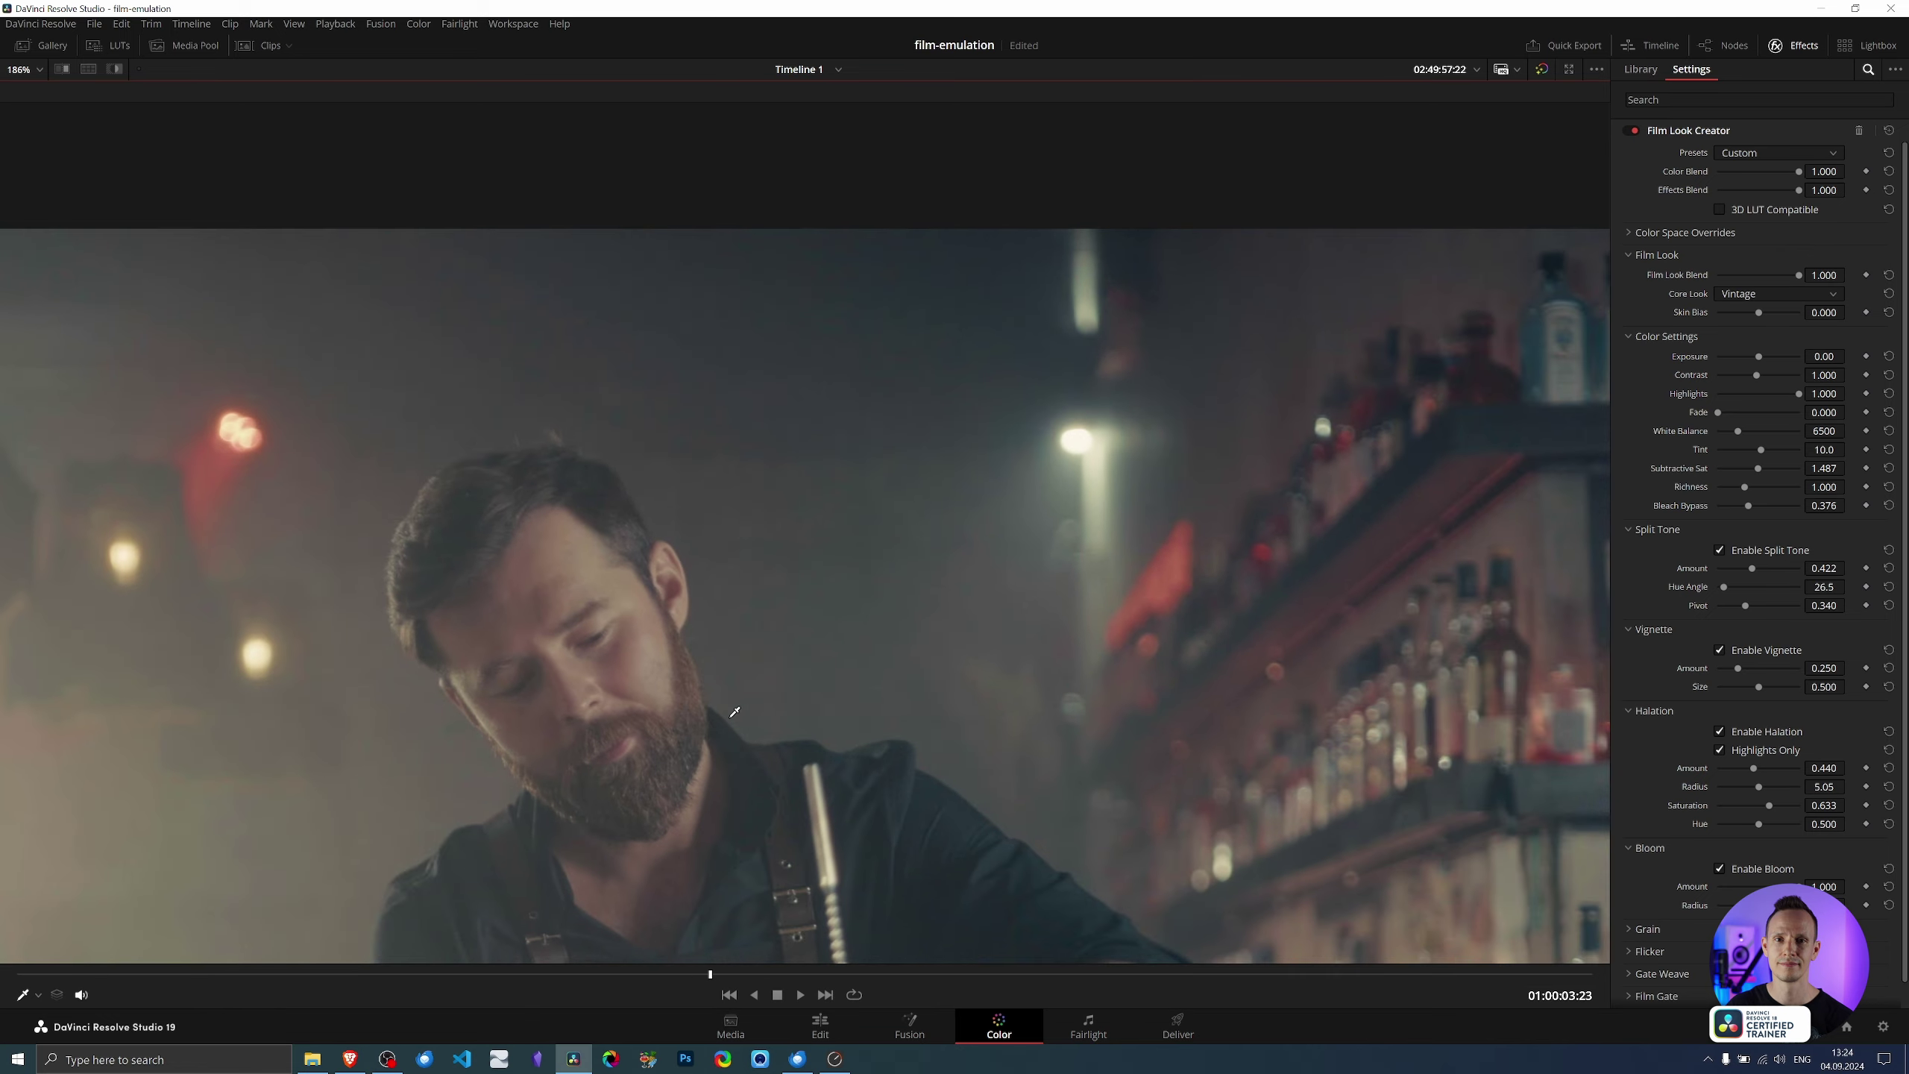
{"action": "scroll", "coordinate": [946, 640], "scroll_direction": "down", "scroll_amount": 1}
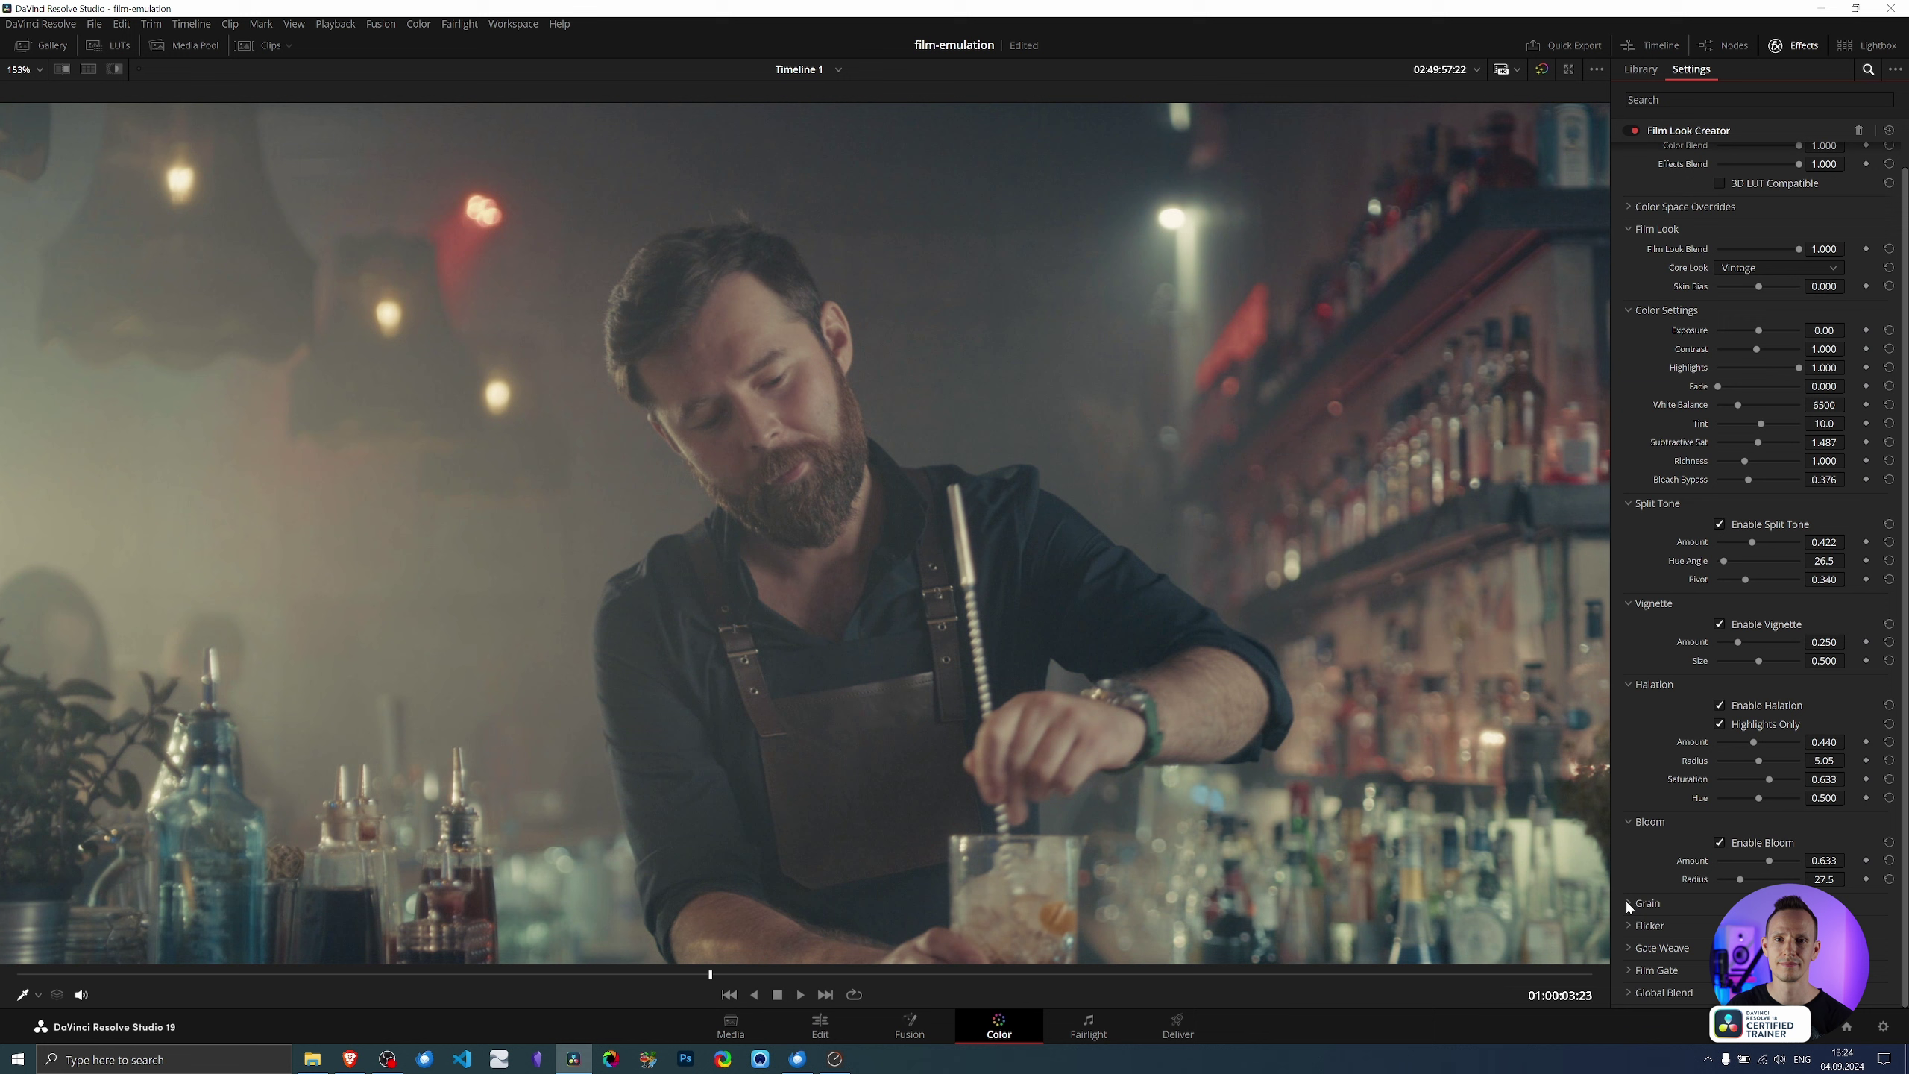
Expand the Grain settings and zoom the viewer in on the bartender's face
{"action": "left_click", "coordinate": [1628, 903]}
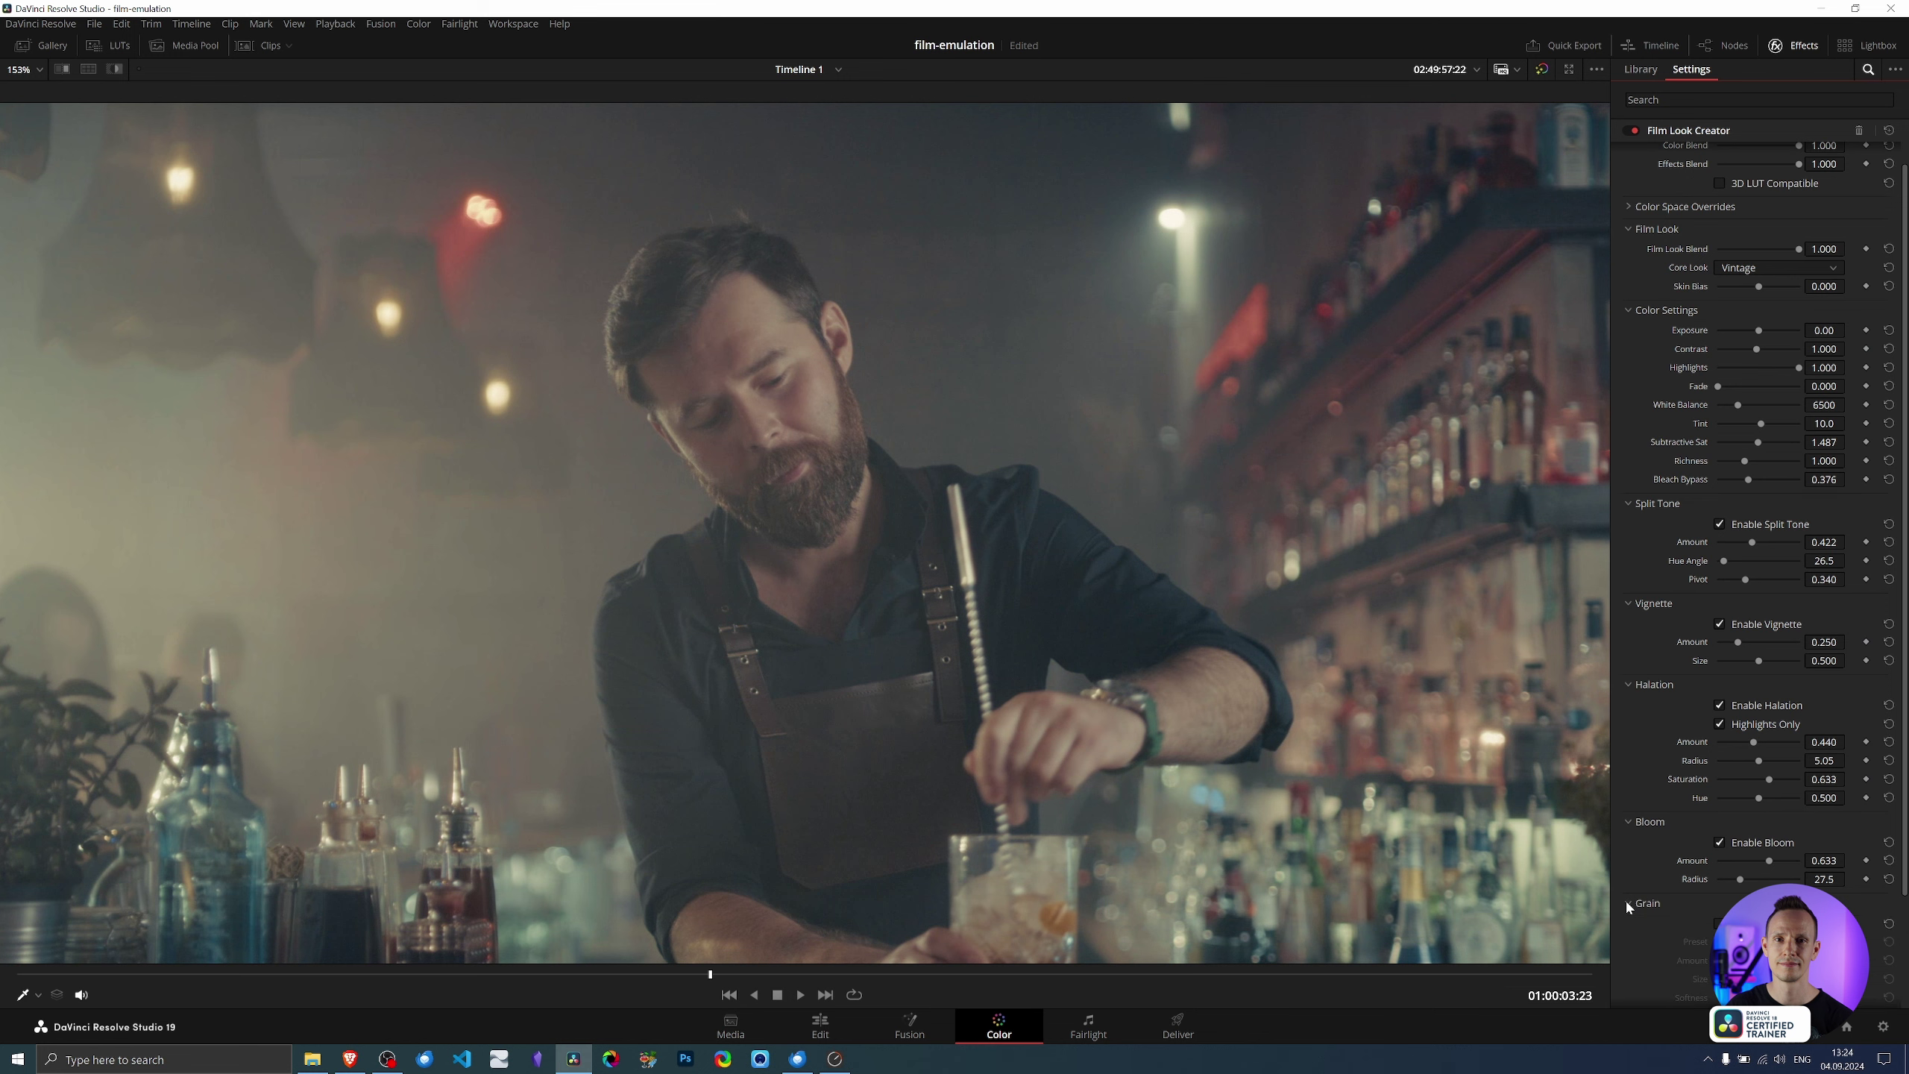
{"action": "scroll", "coordinate": [958, 416], "scroll_direction": "up", "scroll_amount": 2}
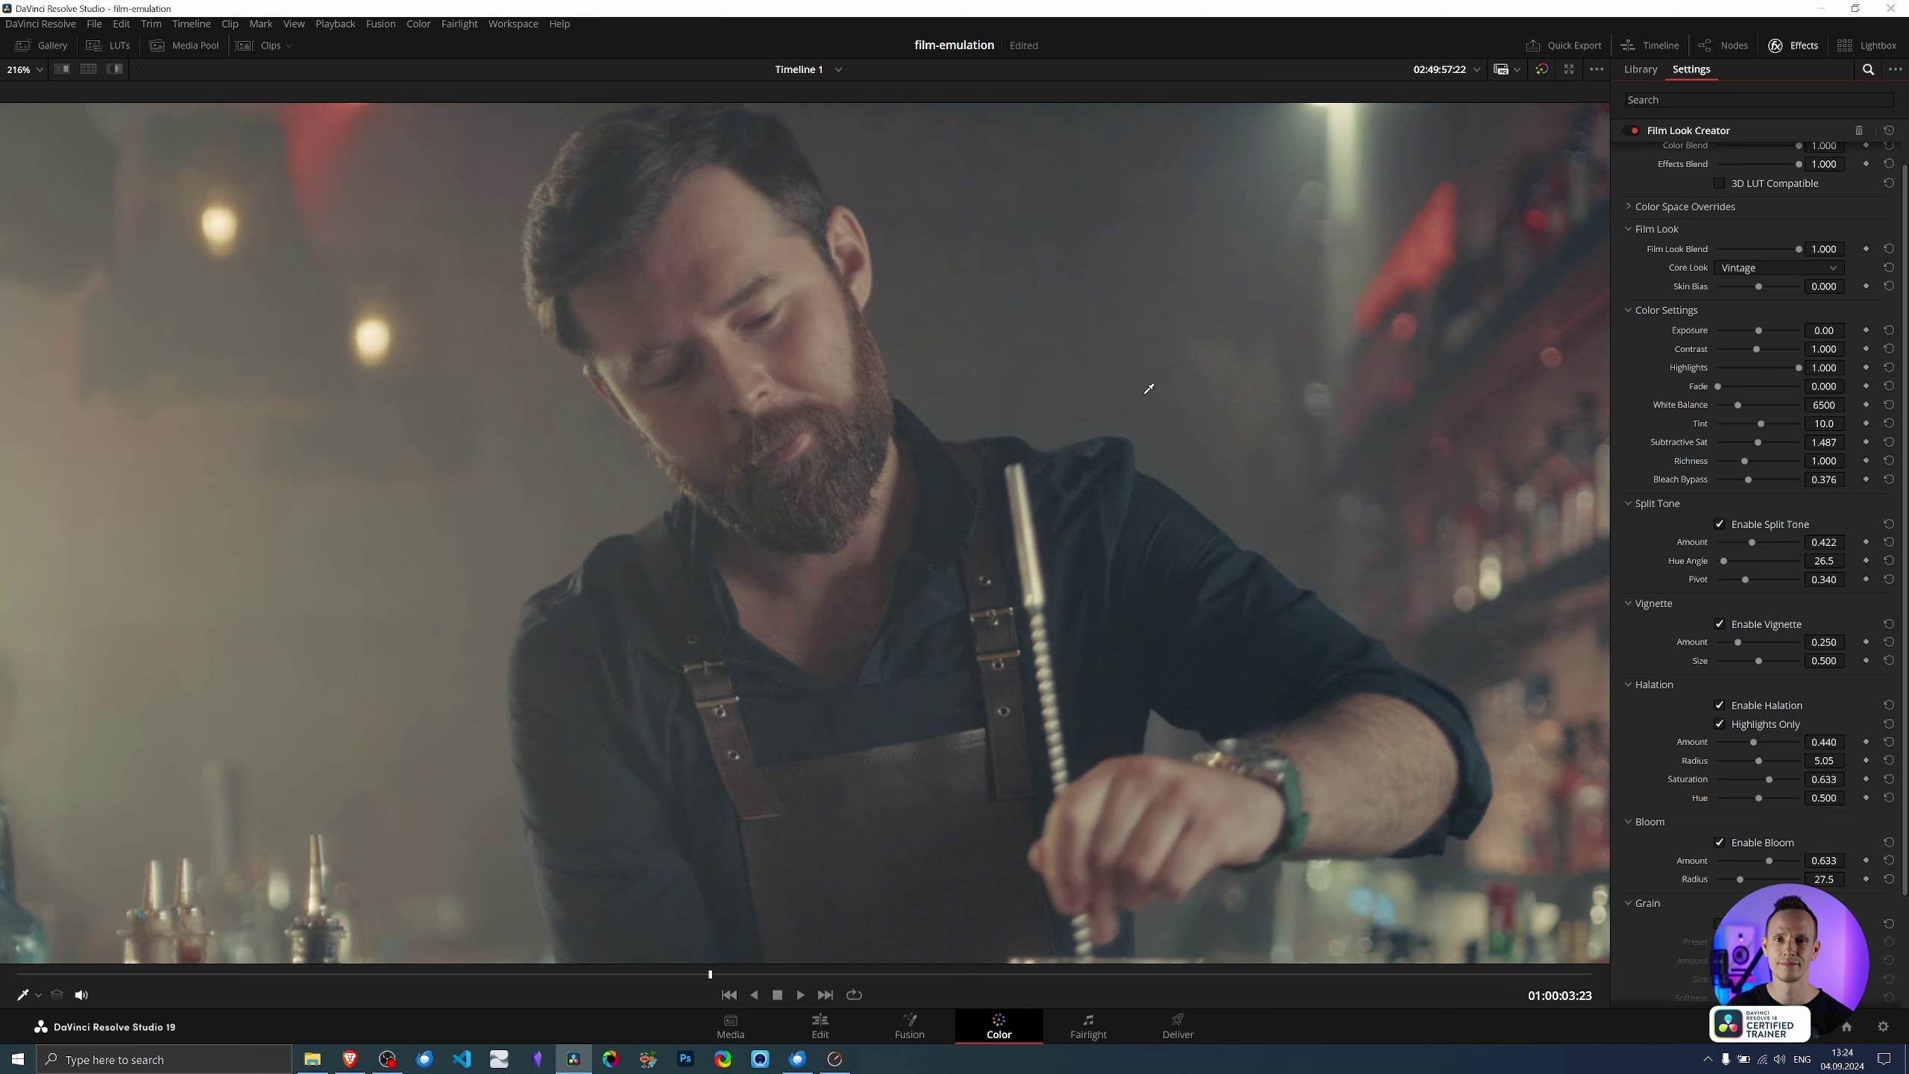
{"action": "scroll", "coordinate": [1300, 611], "scroll_direction": "down", "scroll_amount": 1}
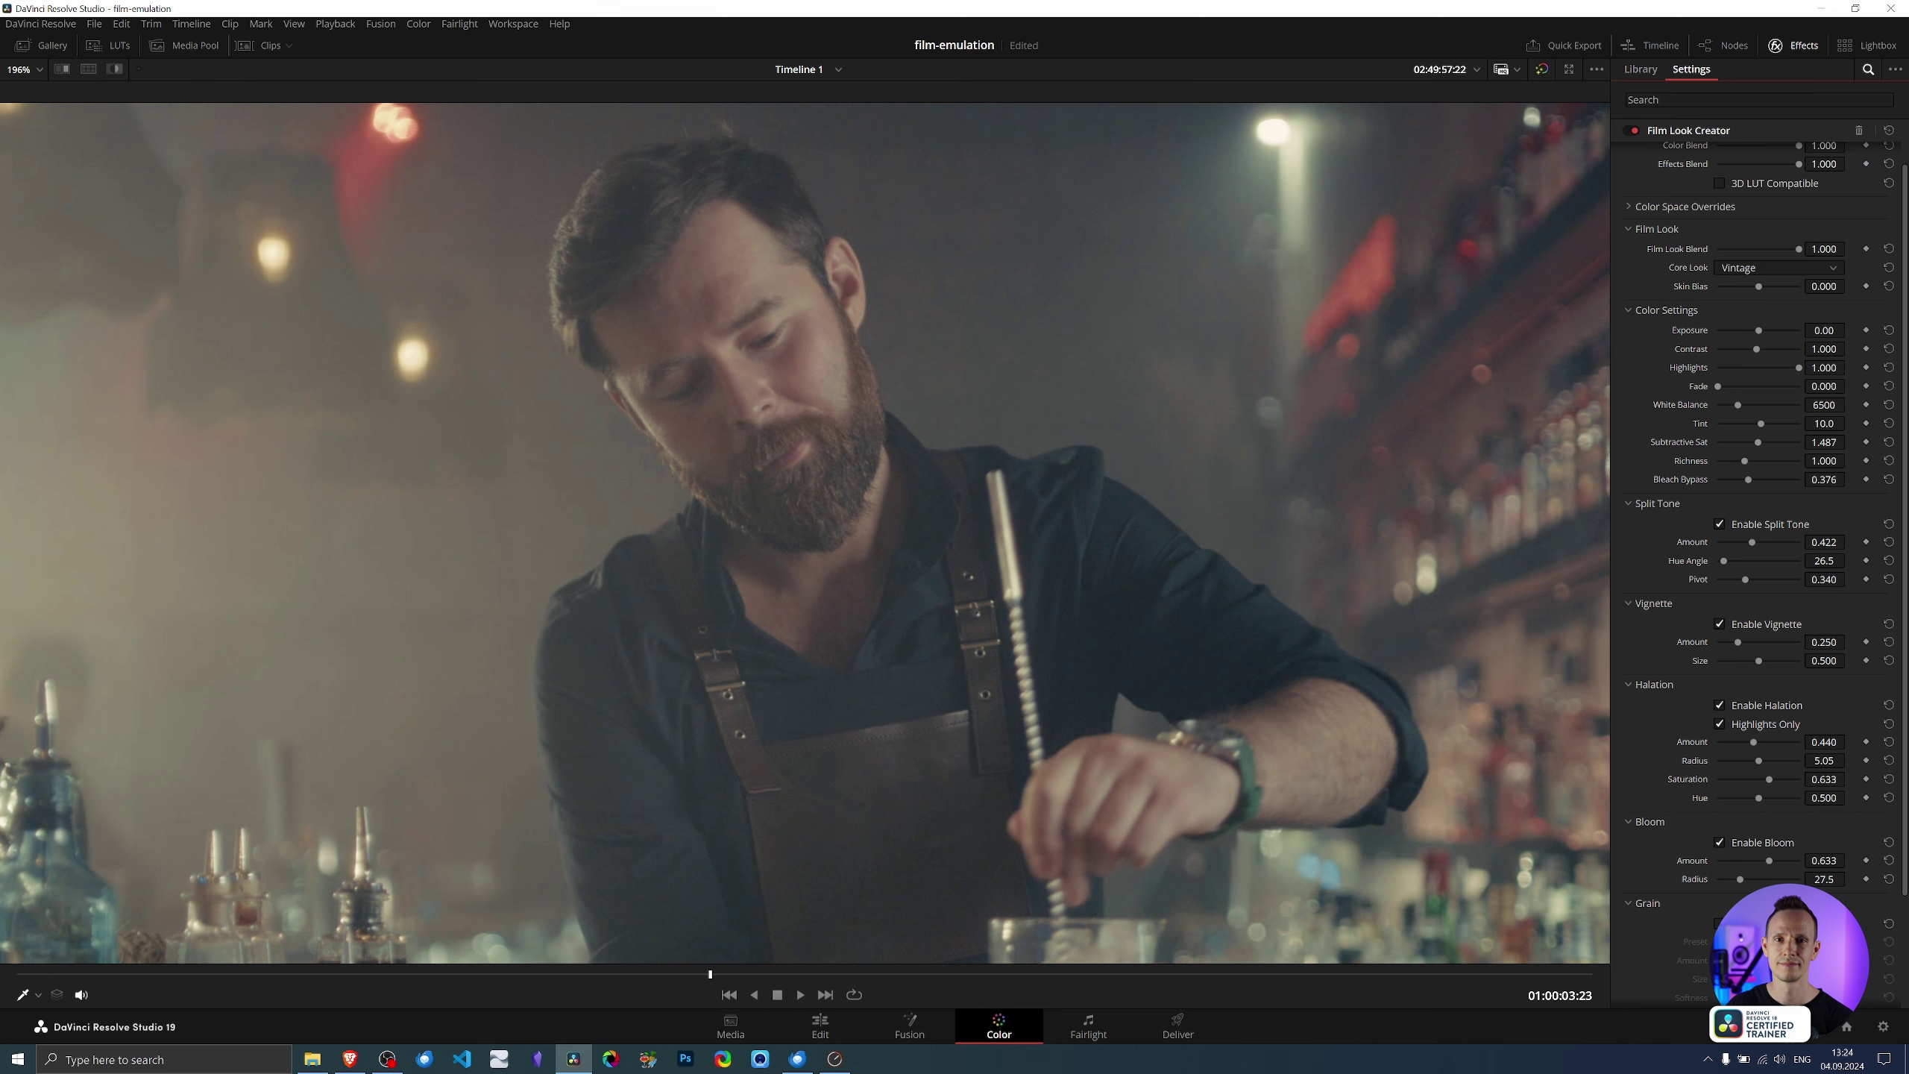
{"action": "left_click_drag", "start_coordinate": [1104, 455], "coordinate": [1062, 680]}
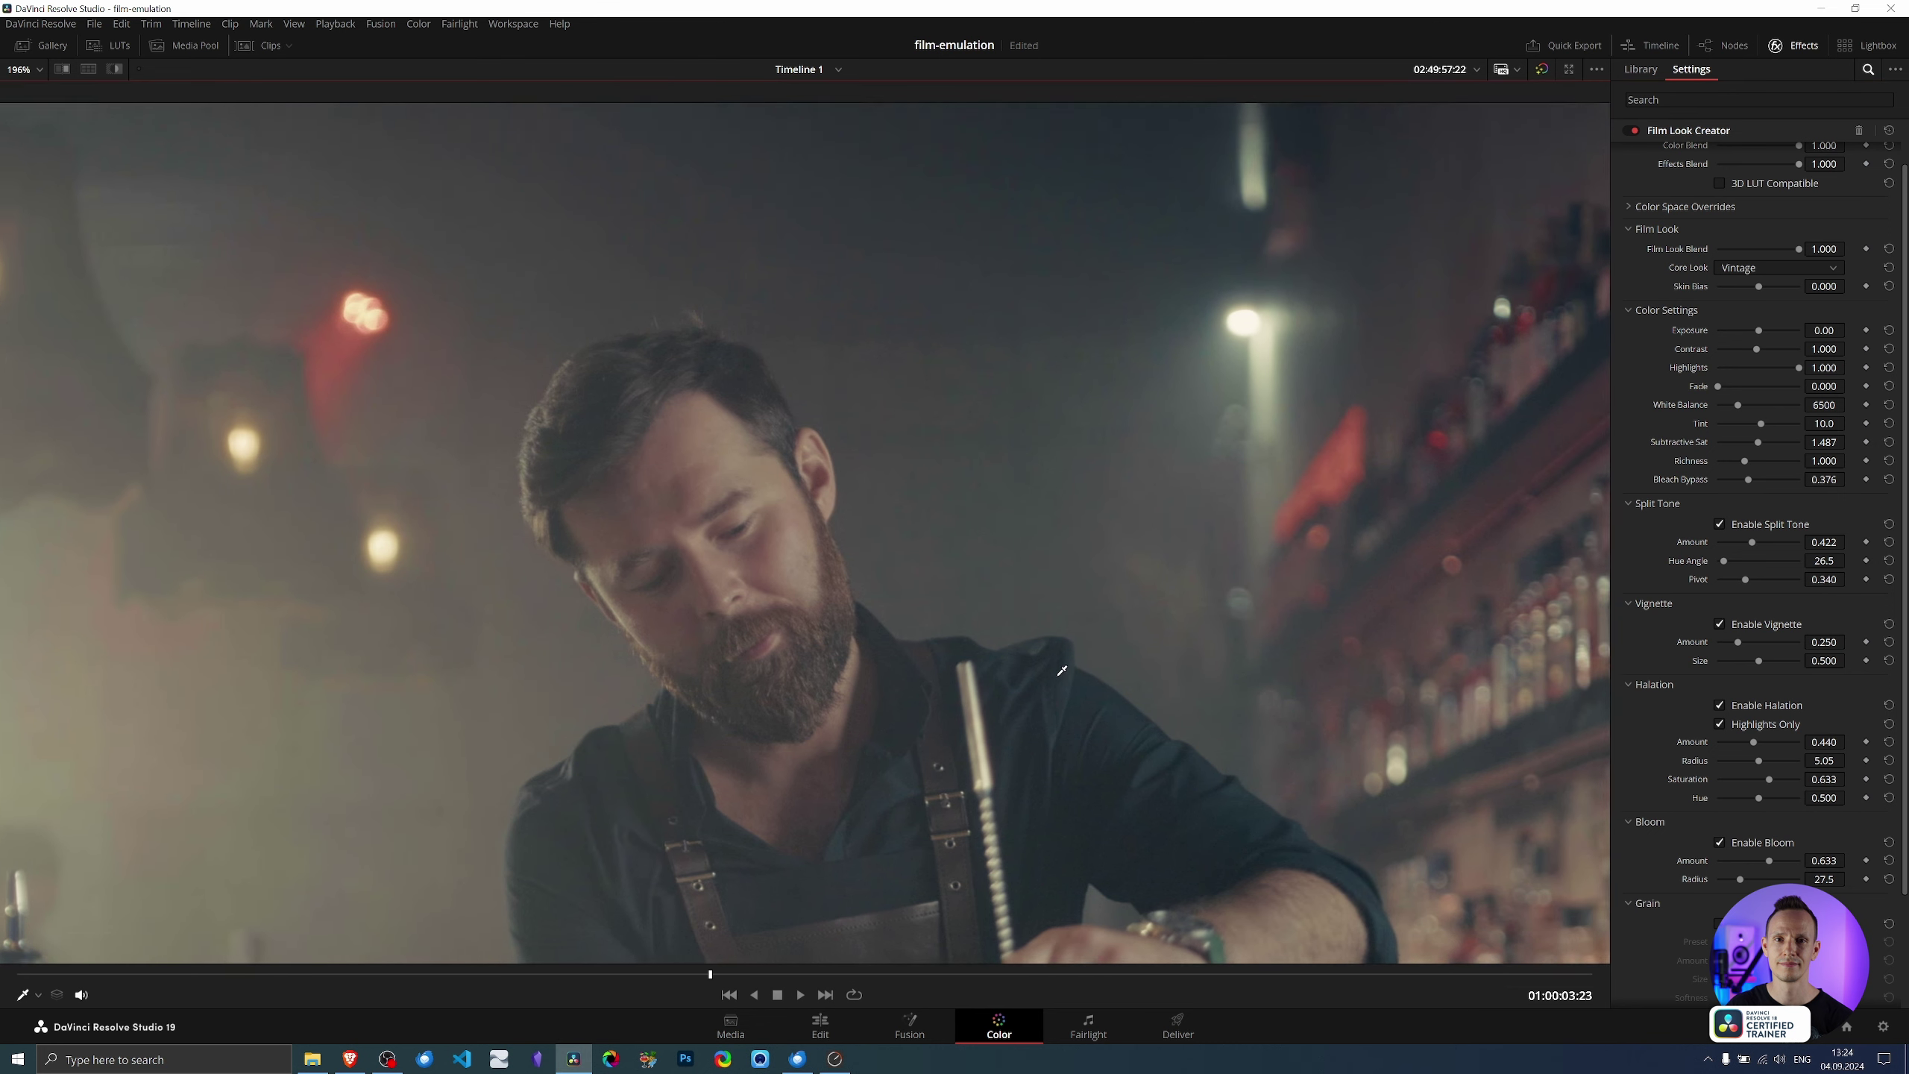
{"action": "scroll", "coordinate": [1182, 476], "scroll_direction": "up", "scroll_amount": 2}
{"action": "scroll", "coordinate": [1210, 512], "scroll_direction": "up", "scroll_amount": 2}
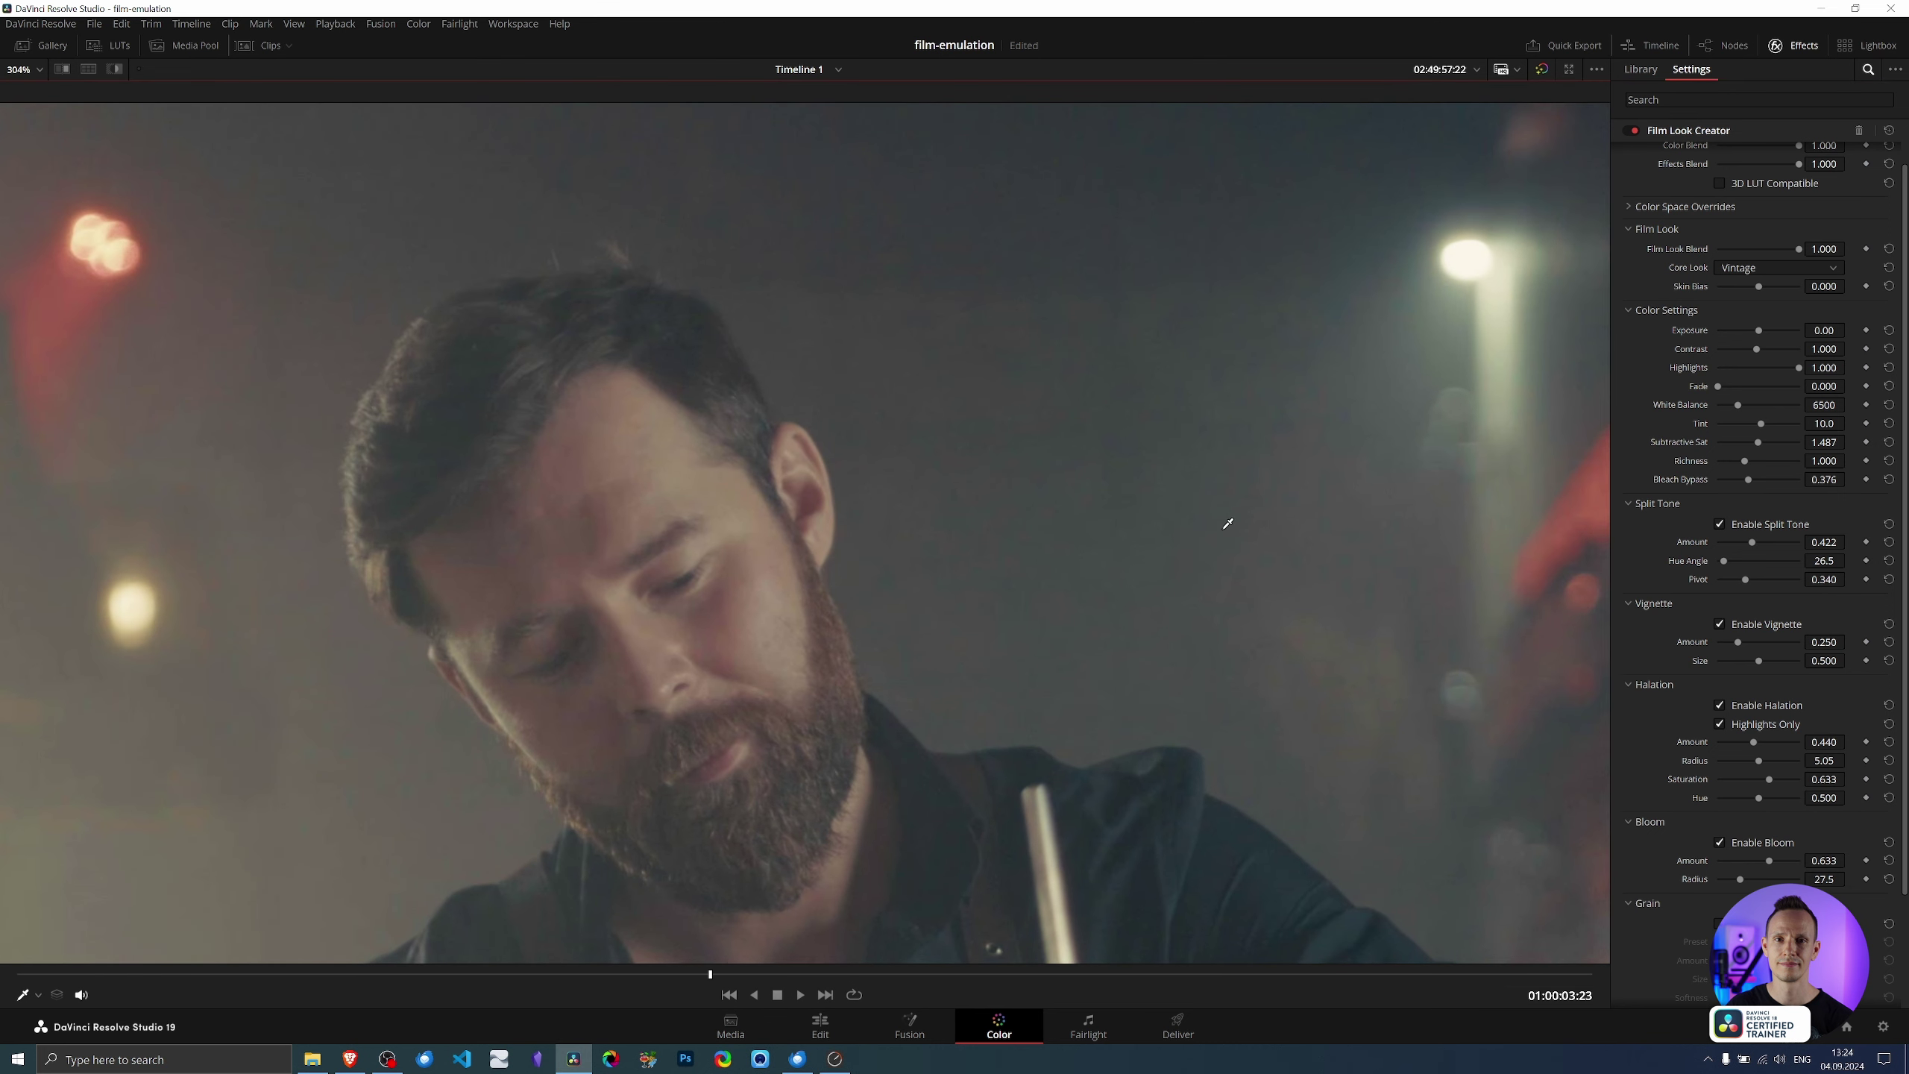
{"action": "scroll", "coordinate": [1173, 537], "scroll_direction": "up", "scroll_amount": 1}
{"action": "scroll", "coordinate": [1150, 545], "scroll_direction": "up", "scroll_amount": 2}
{"action": "left_click_drag", "start_coordinate": [1173, 626], "coordinate": [1141, 576]}
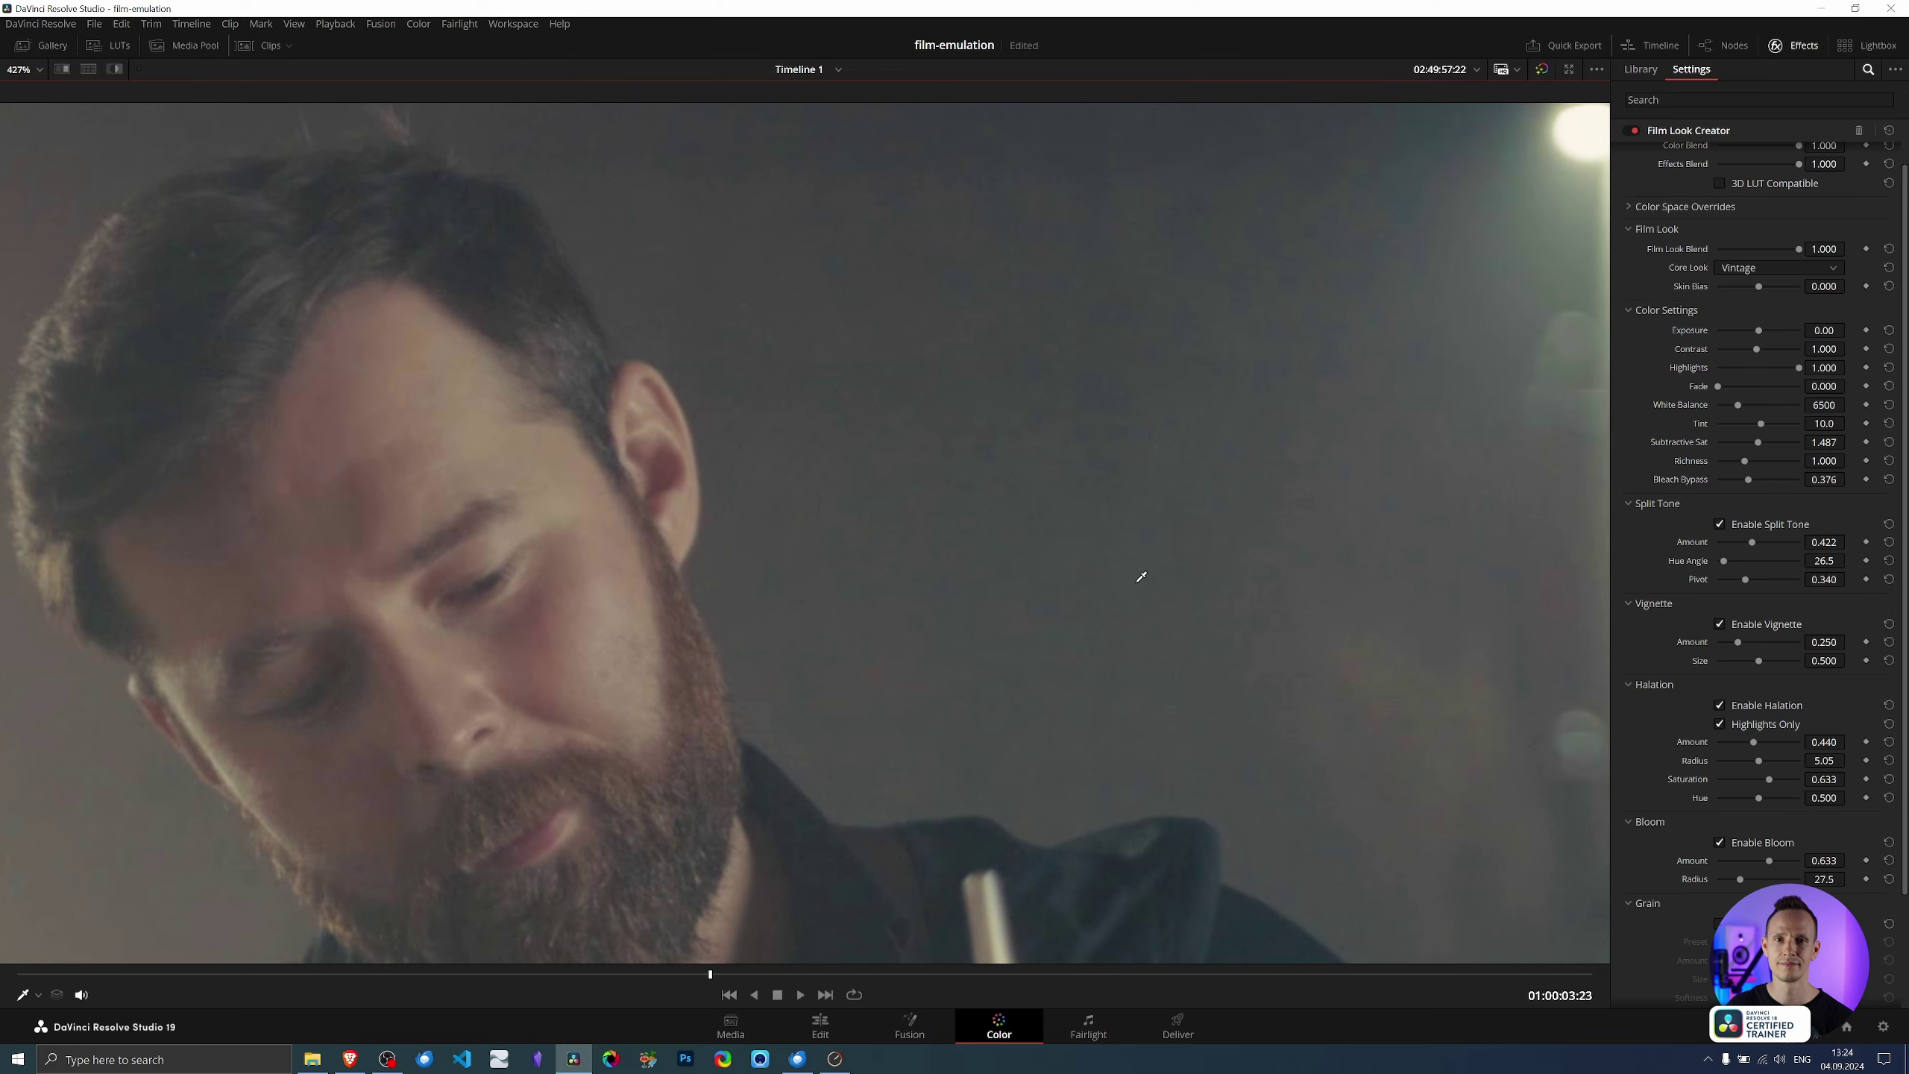
Scrub the playhead forward to 01:00:04:00
{"action": "mouse_move", "coordinate": [712, 977]}
{"action": "left_mouse_down"}
{"action": "mouse_move", "coordinate": [726, 990]}
{"action": "mouse_move", "coordinate": [710, 977]}
{"action": "left_mouse_up"}
{"action": "mouse_move", "coordinate": [712, 975]}
{"action": "left_mouse_down"}
{"action": "mouse_move", "coordinate": [733, 997]}
{"action": "mouse_move", "coordinate": [712, 1024]}
{"action": "left_mouse_up"}
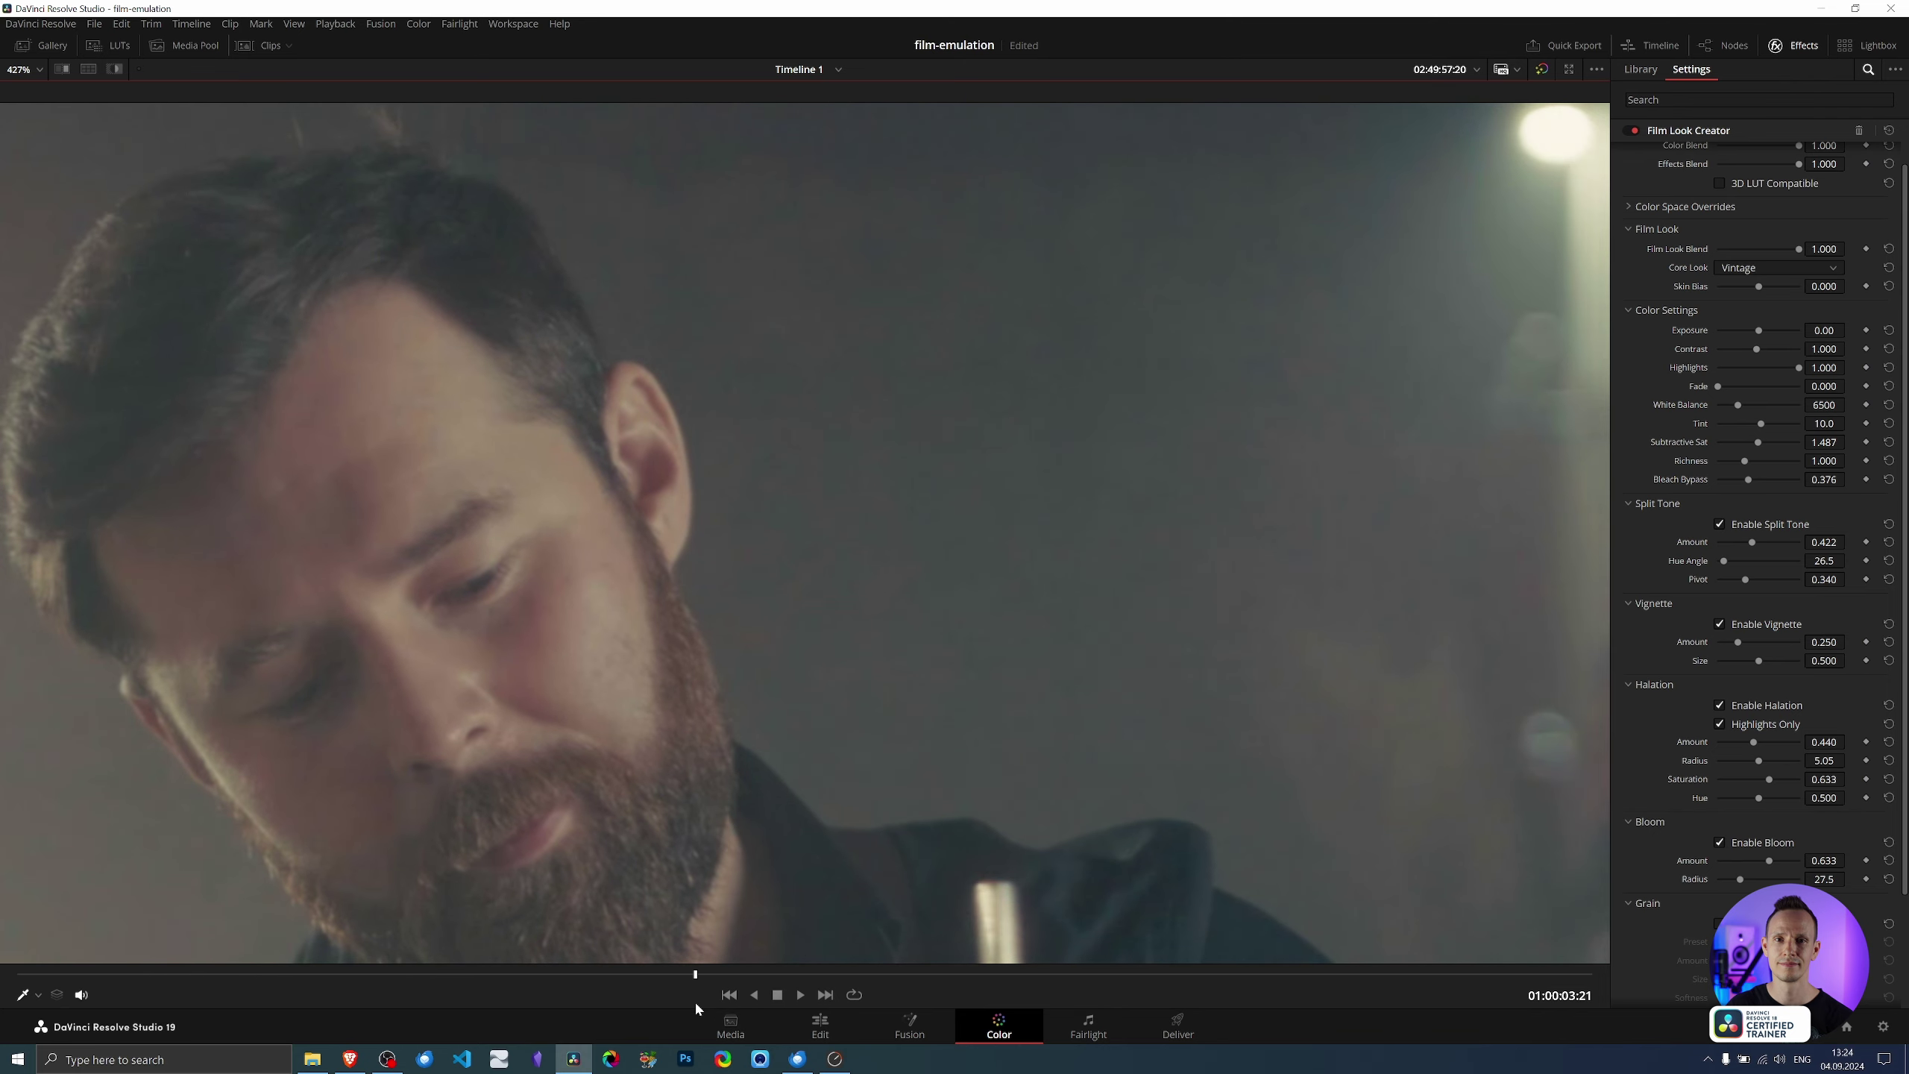
{"action": "scroll", "coordinate": [902, 527], "scroll_direction": "down", "scroll_amount": 2}
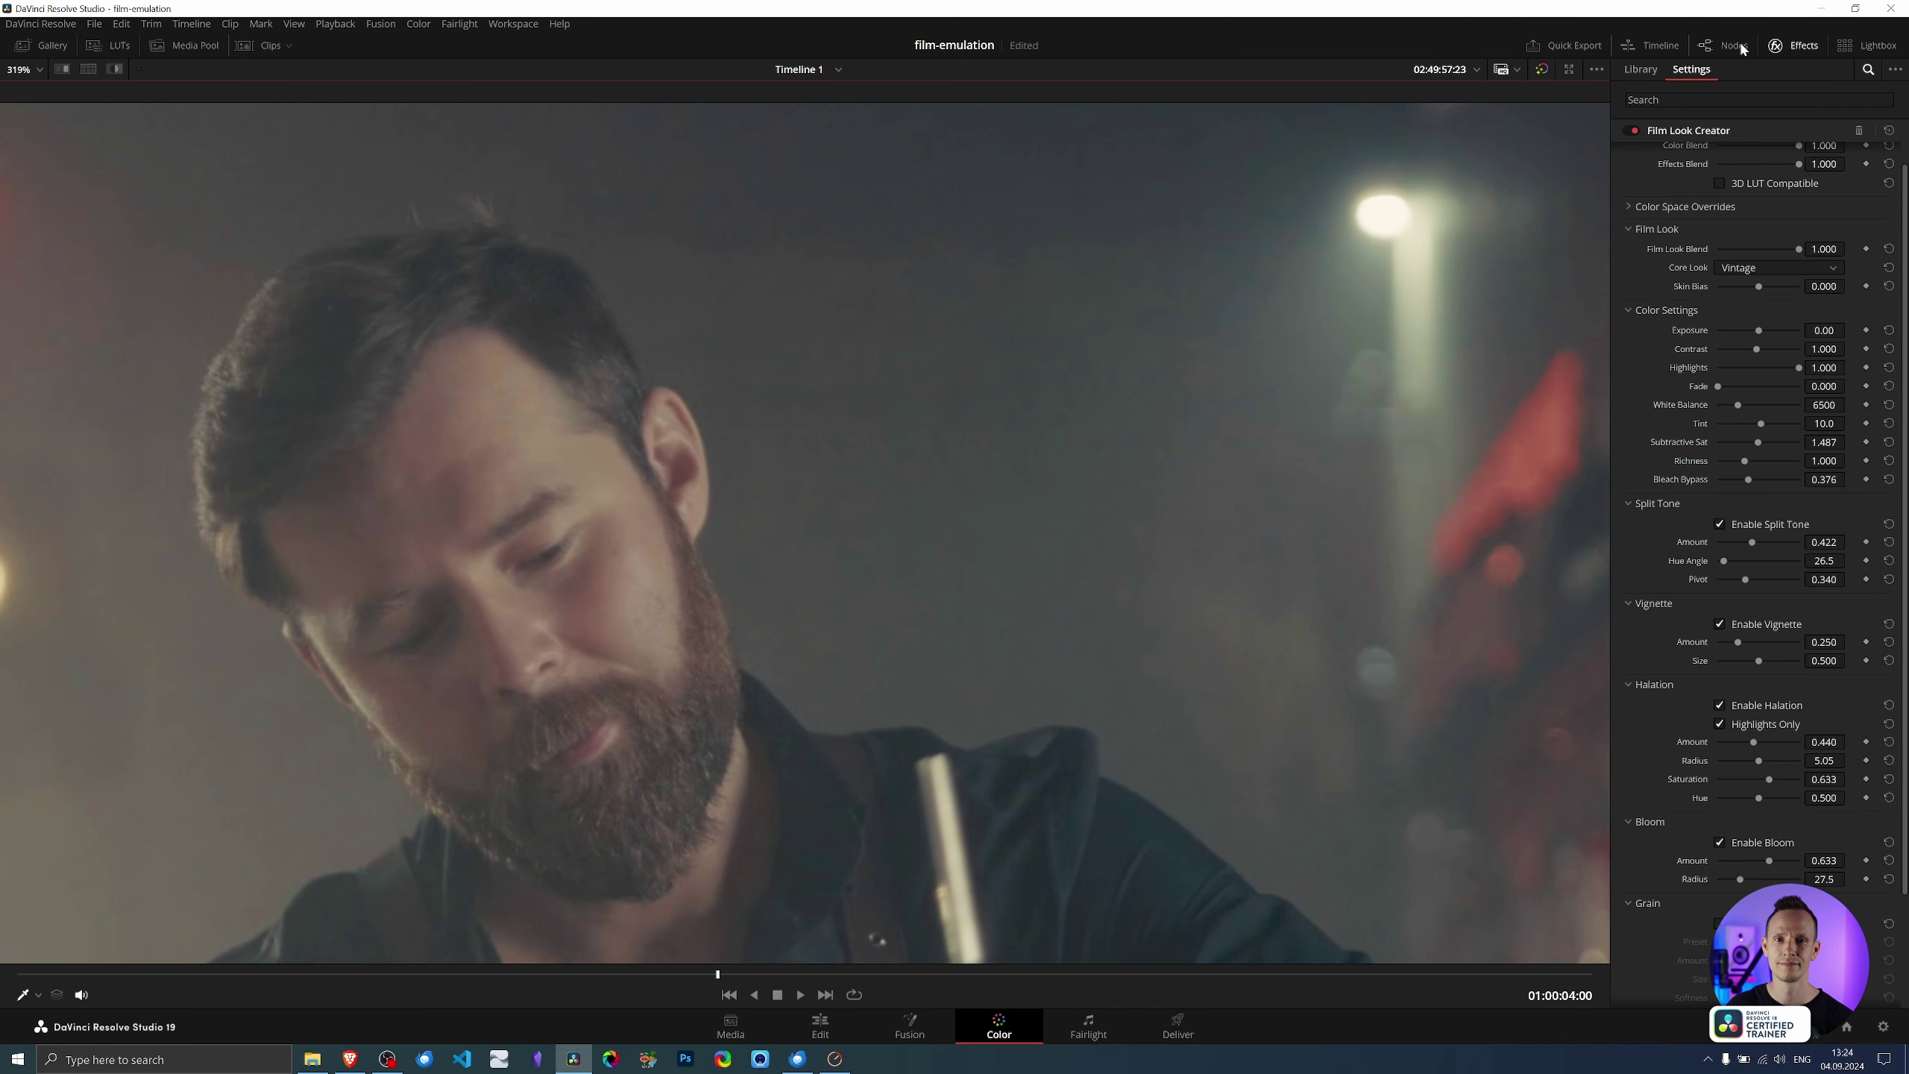
Show the node graph and add a serial node 01 before the Film Look Creator node
{"action": "left_click", "coordinate": [1731, 47]}
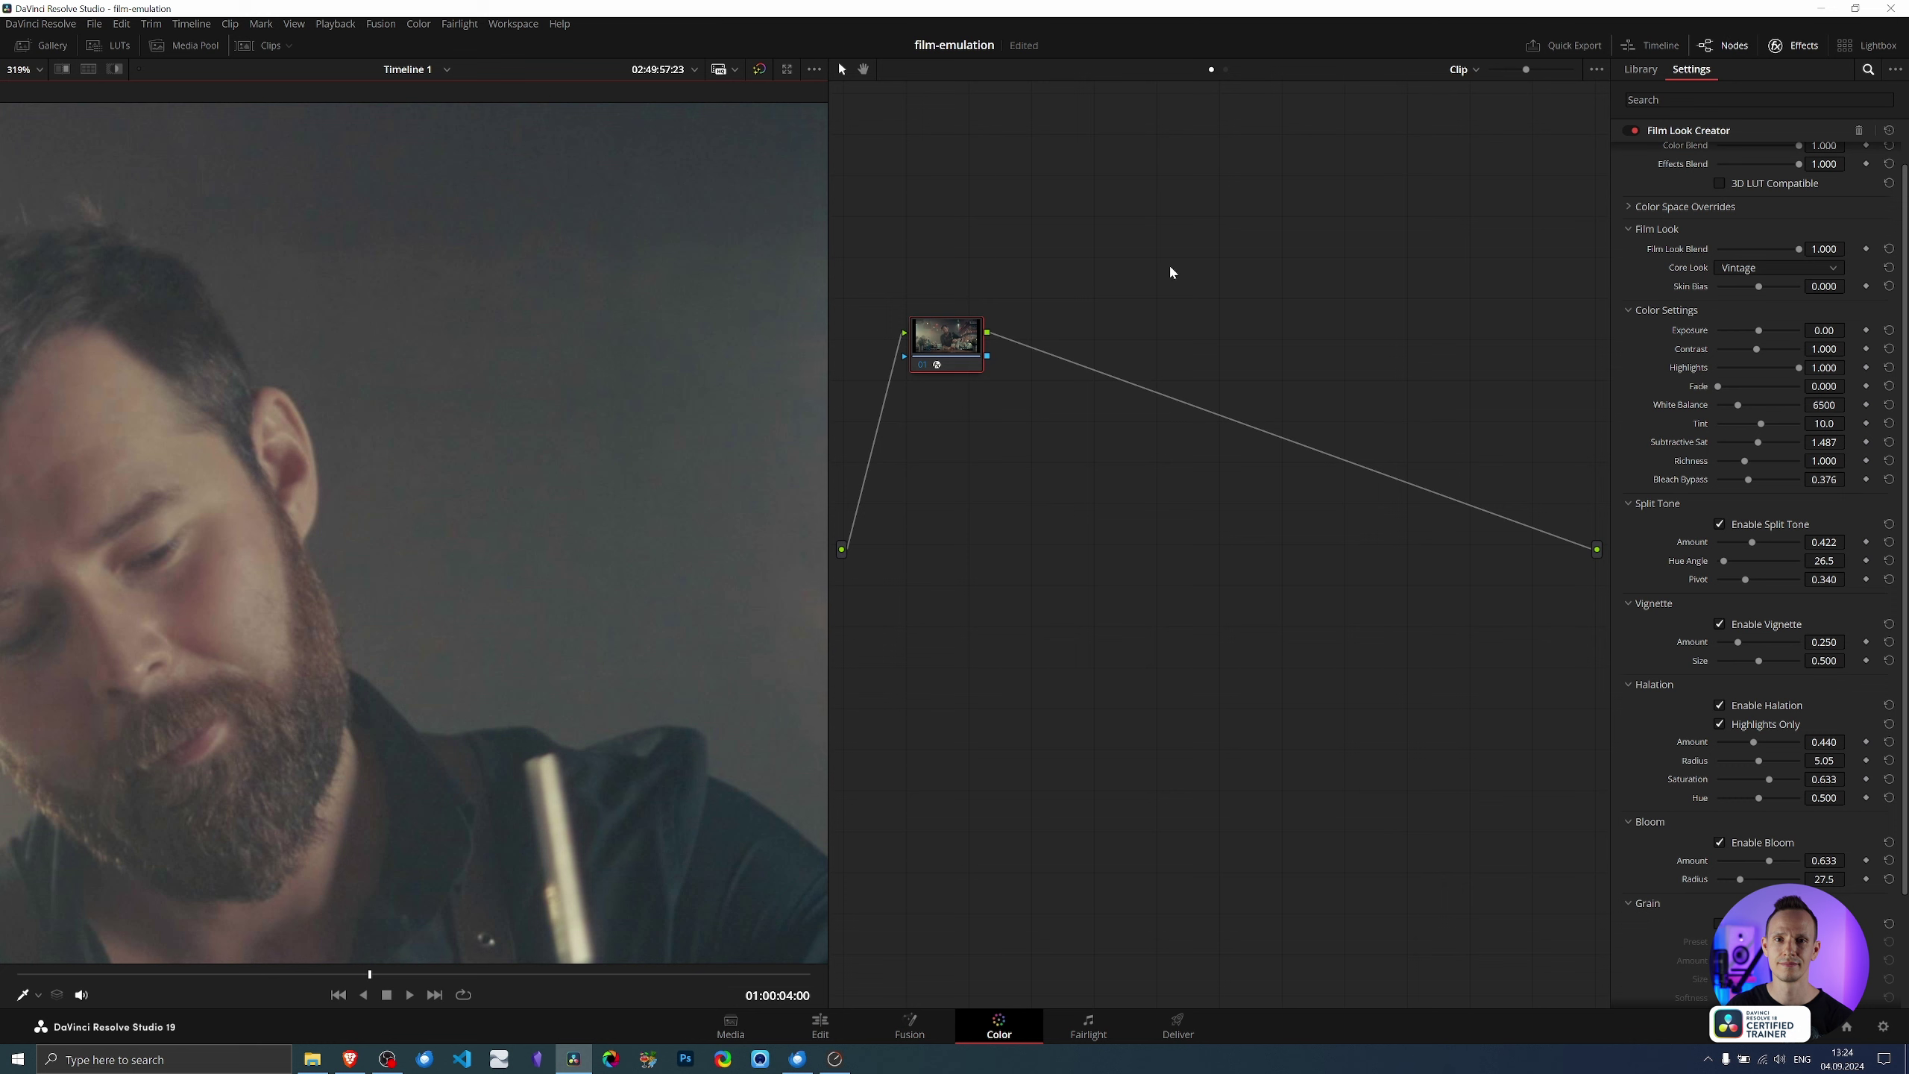
{"action": "left_click_drag", "start_coordinate": [944, 335], "coordinate": [1212, 554]}
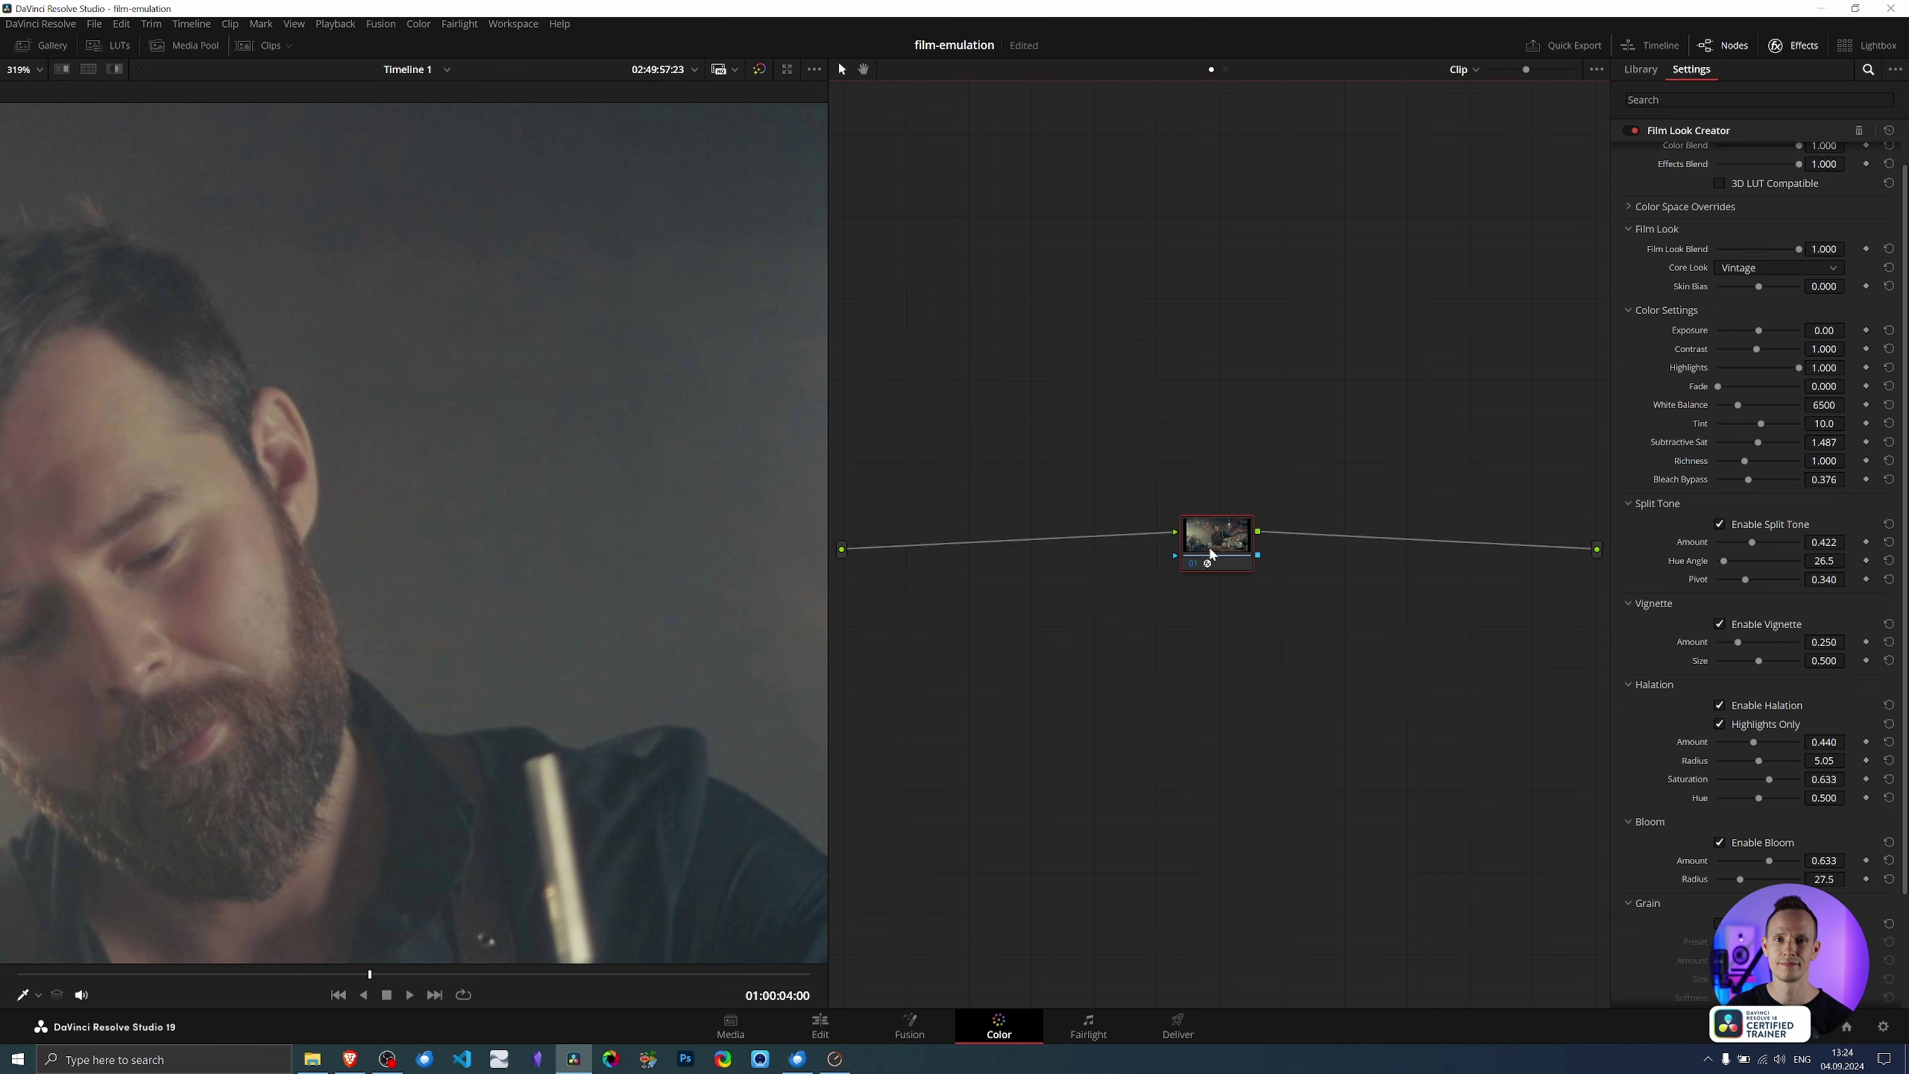
{"action": "right_click", "coordinate": [1222, 540]}
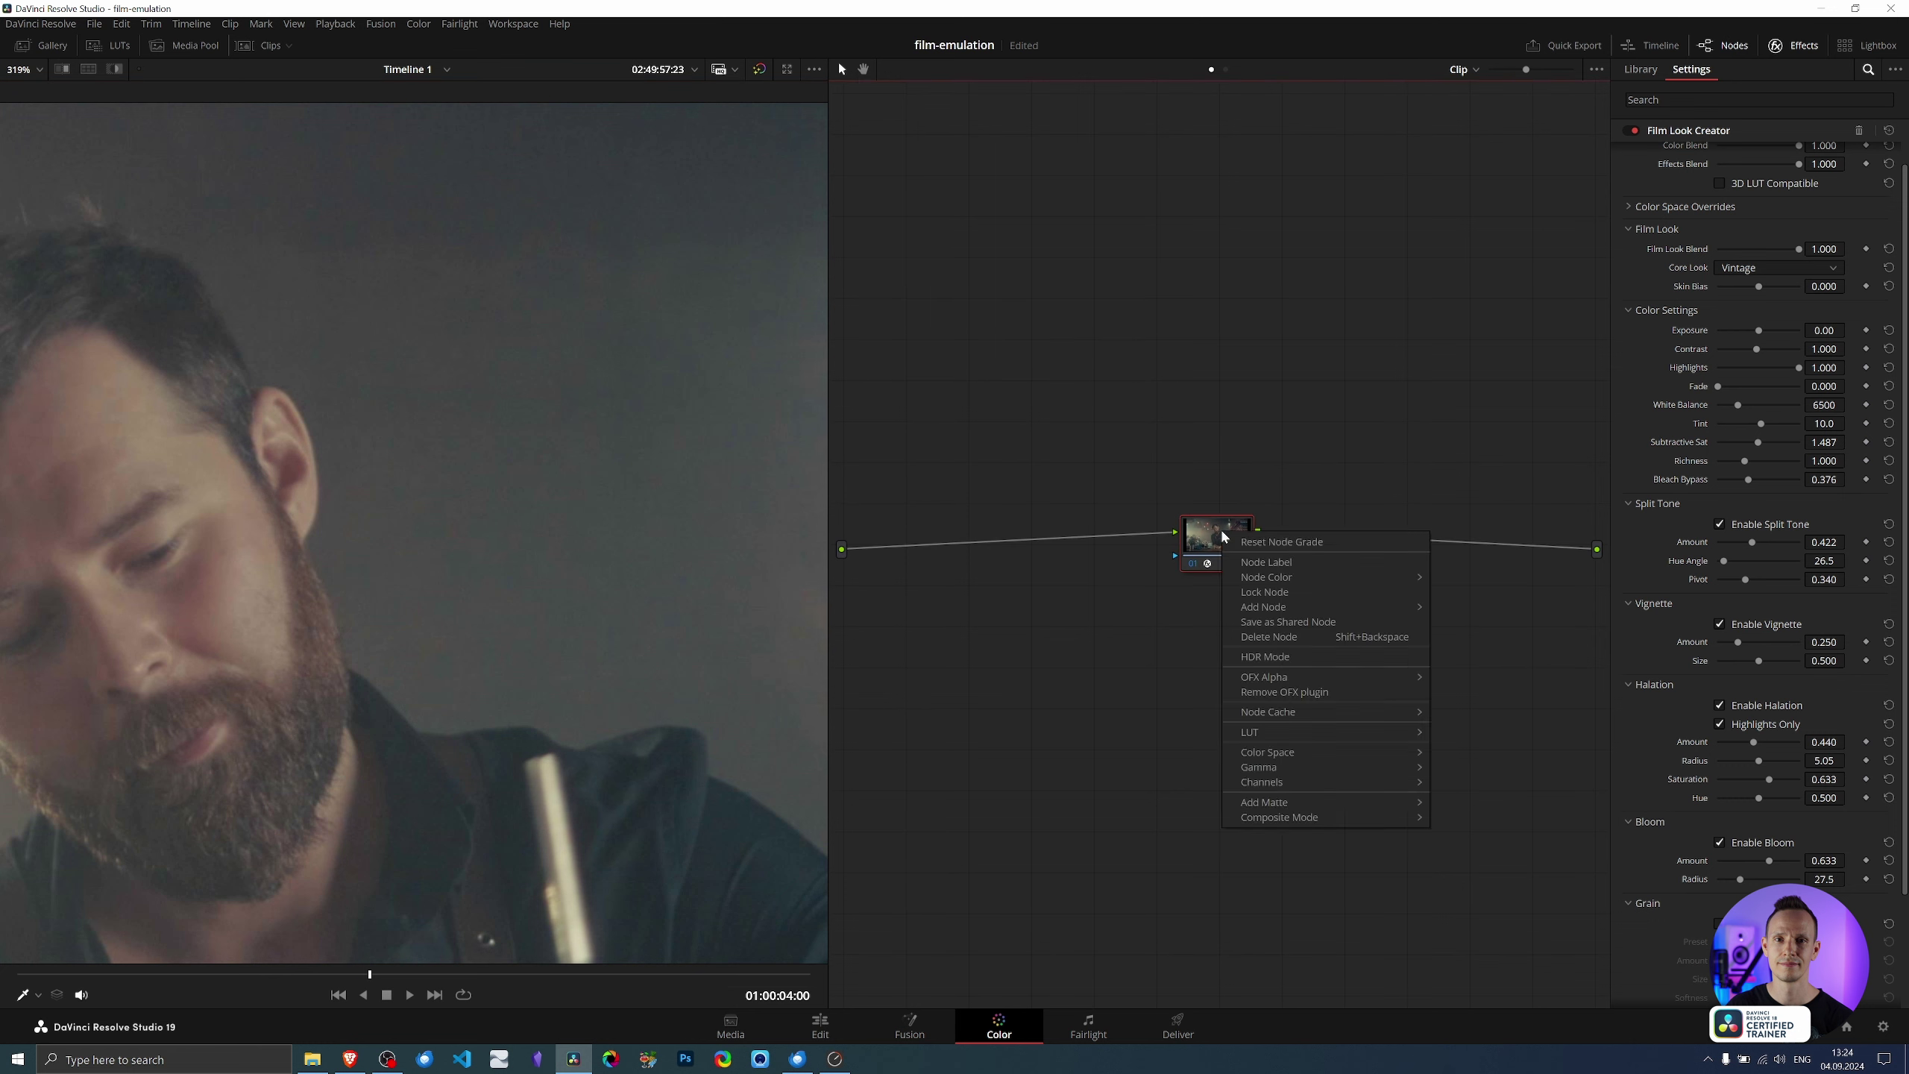
{"action": "mouse_move", "coordinate": [1399, 611]}
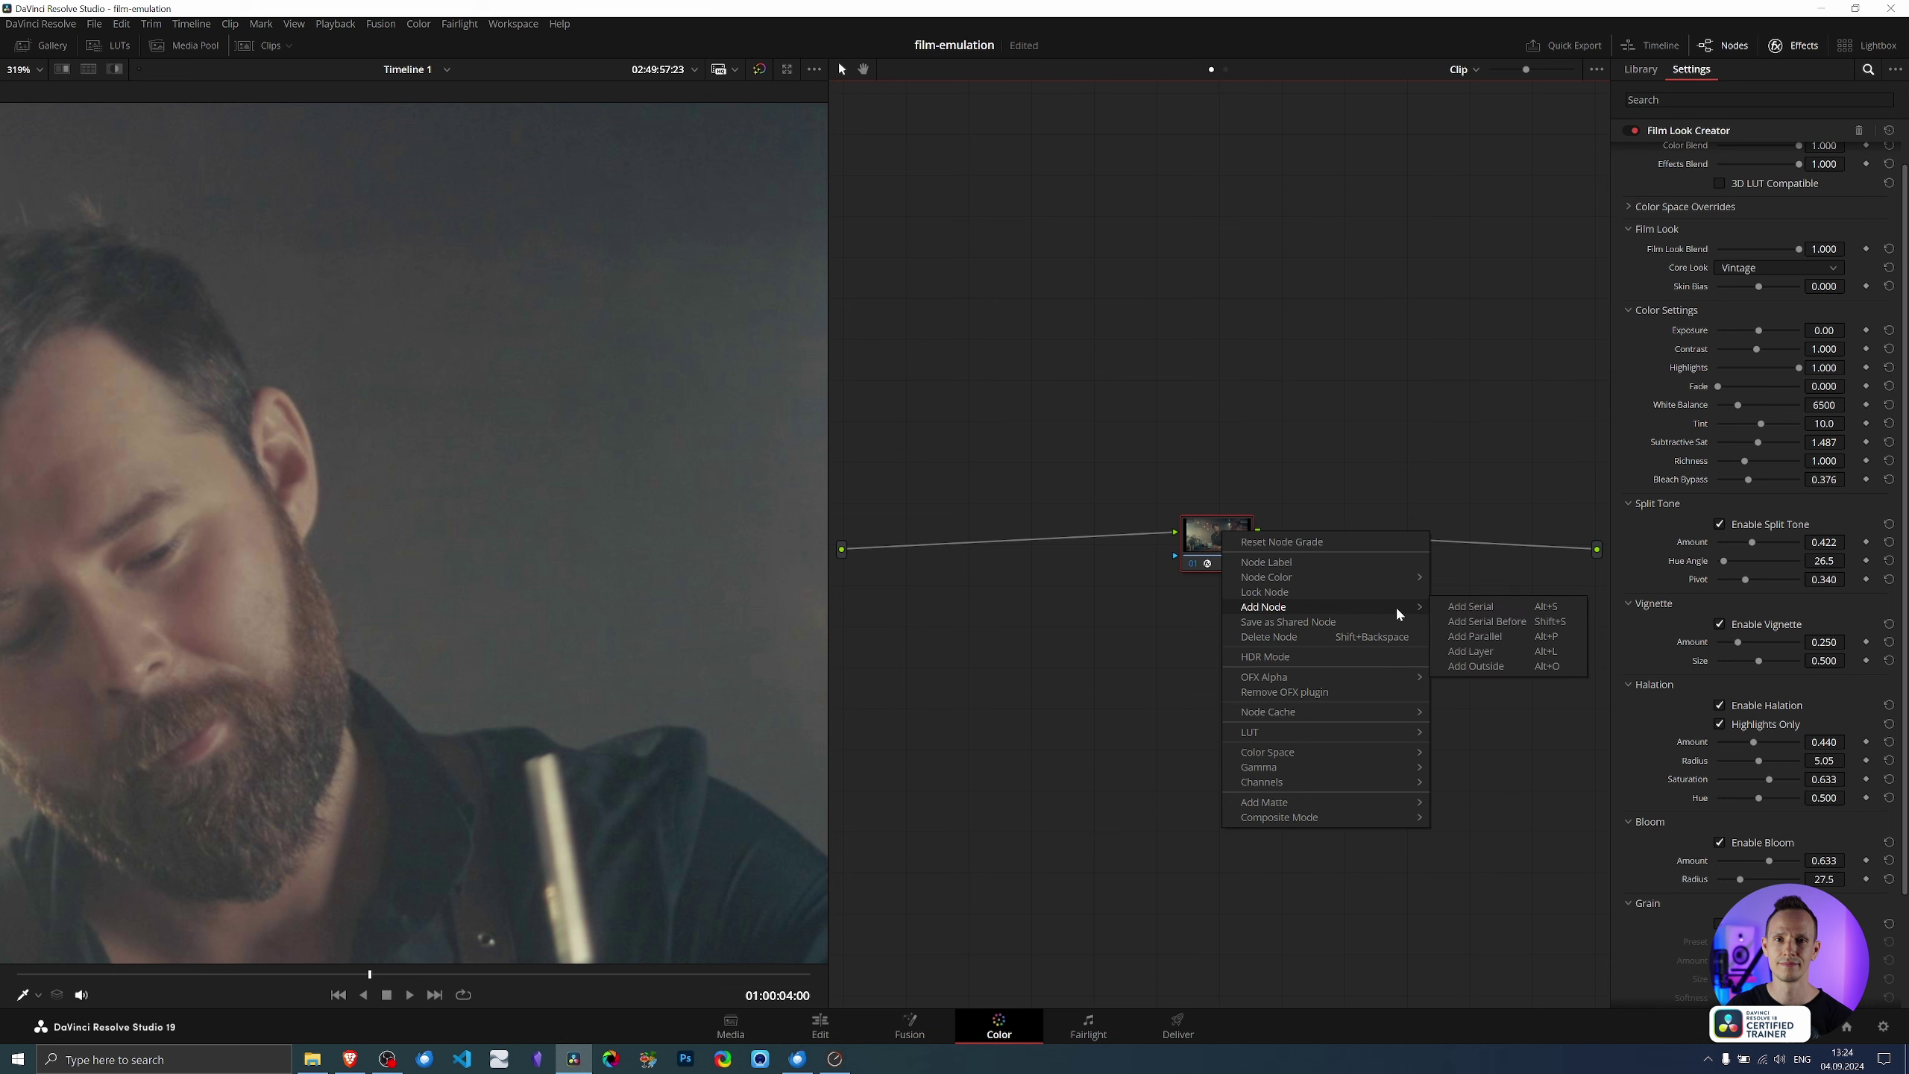
{"action": "left_click", "coordinate": [1502, 629]}
{"action": "left_click_drag", "start_coordinate": [1247, 595], "coordinate": [1057, 547]}
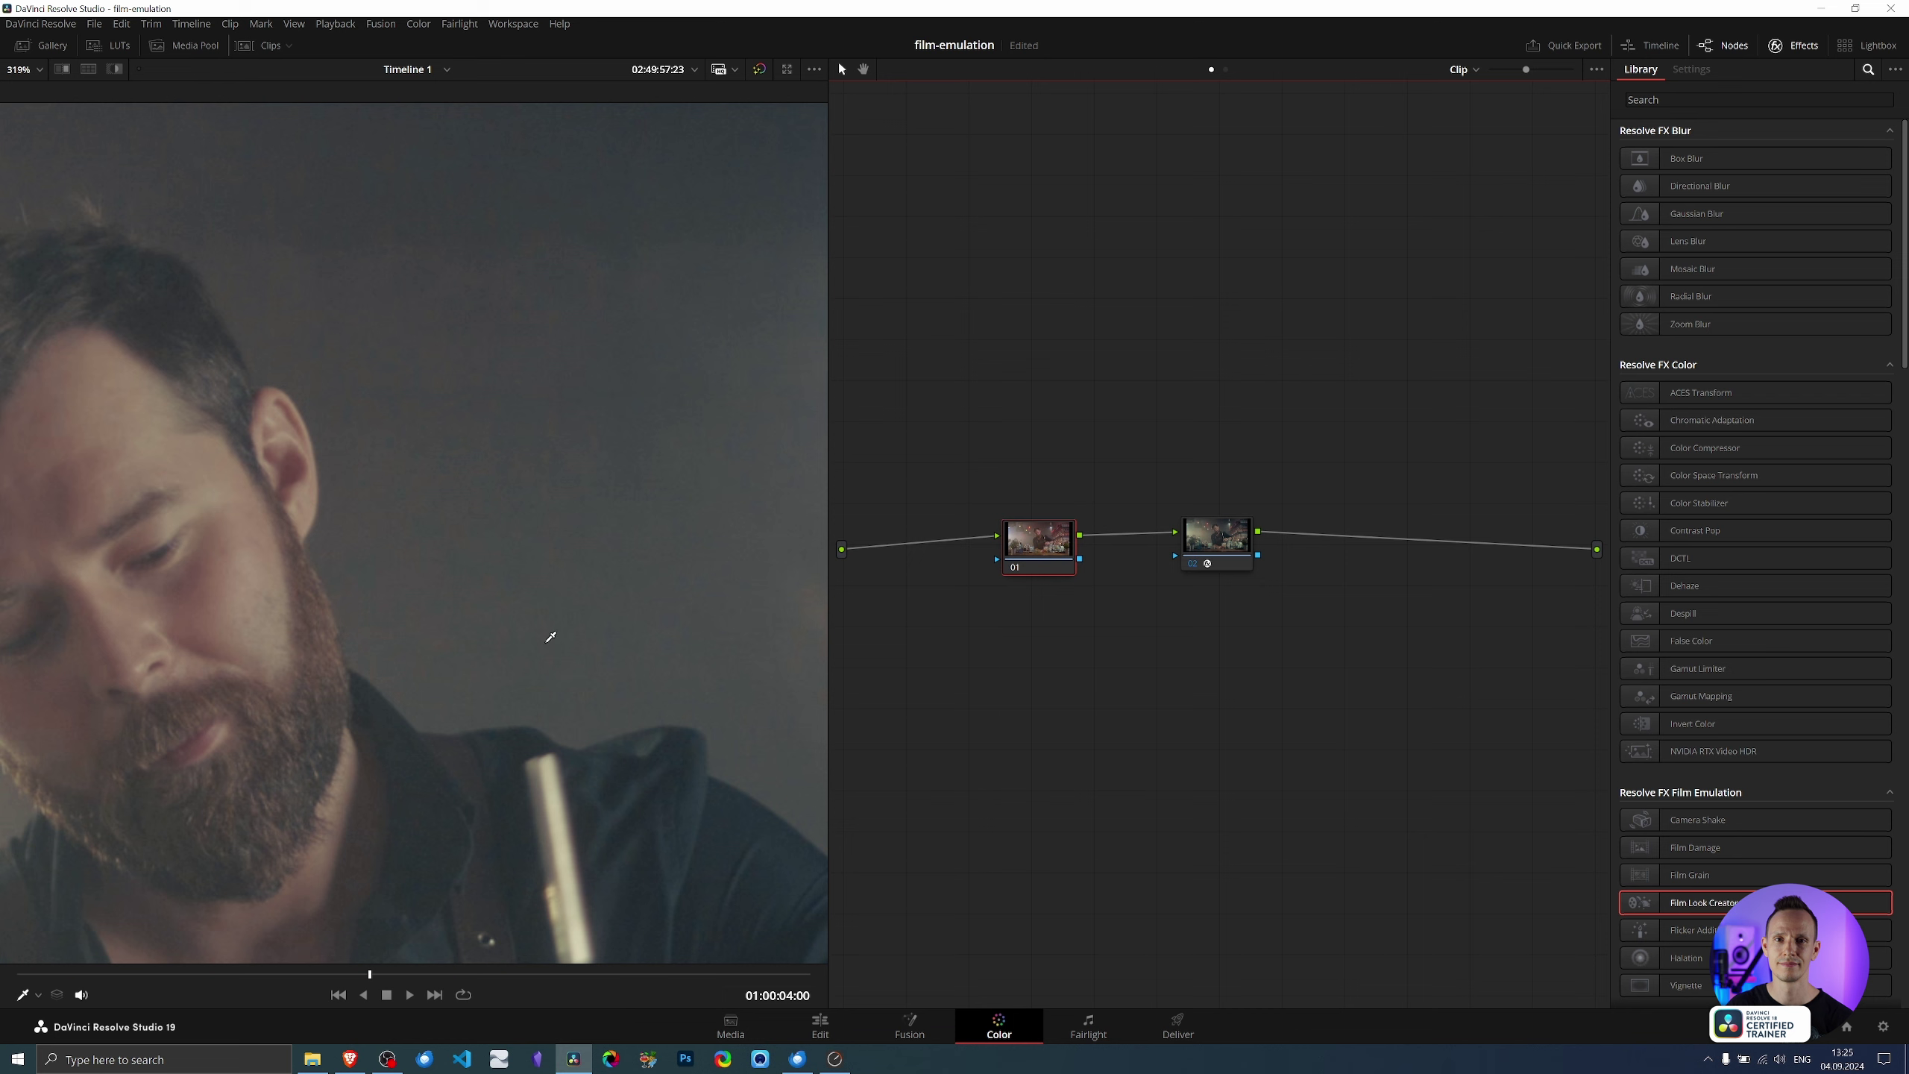
Find Noise Reduction by searching 'noi' and apply it to node 01, spacing the nodes apart
{"action": "left_click", "coordinate": [1870, 70]}
{"action": "type", "text": "noi"}
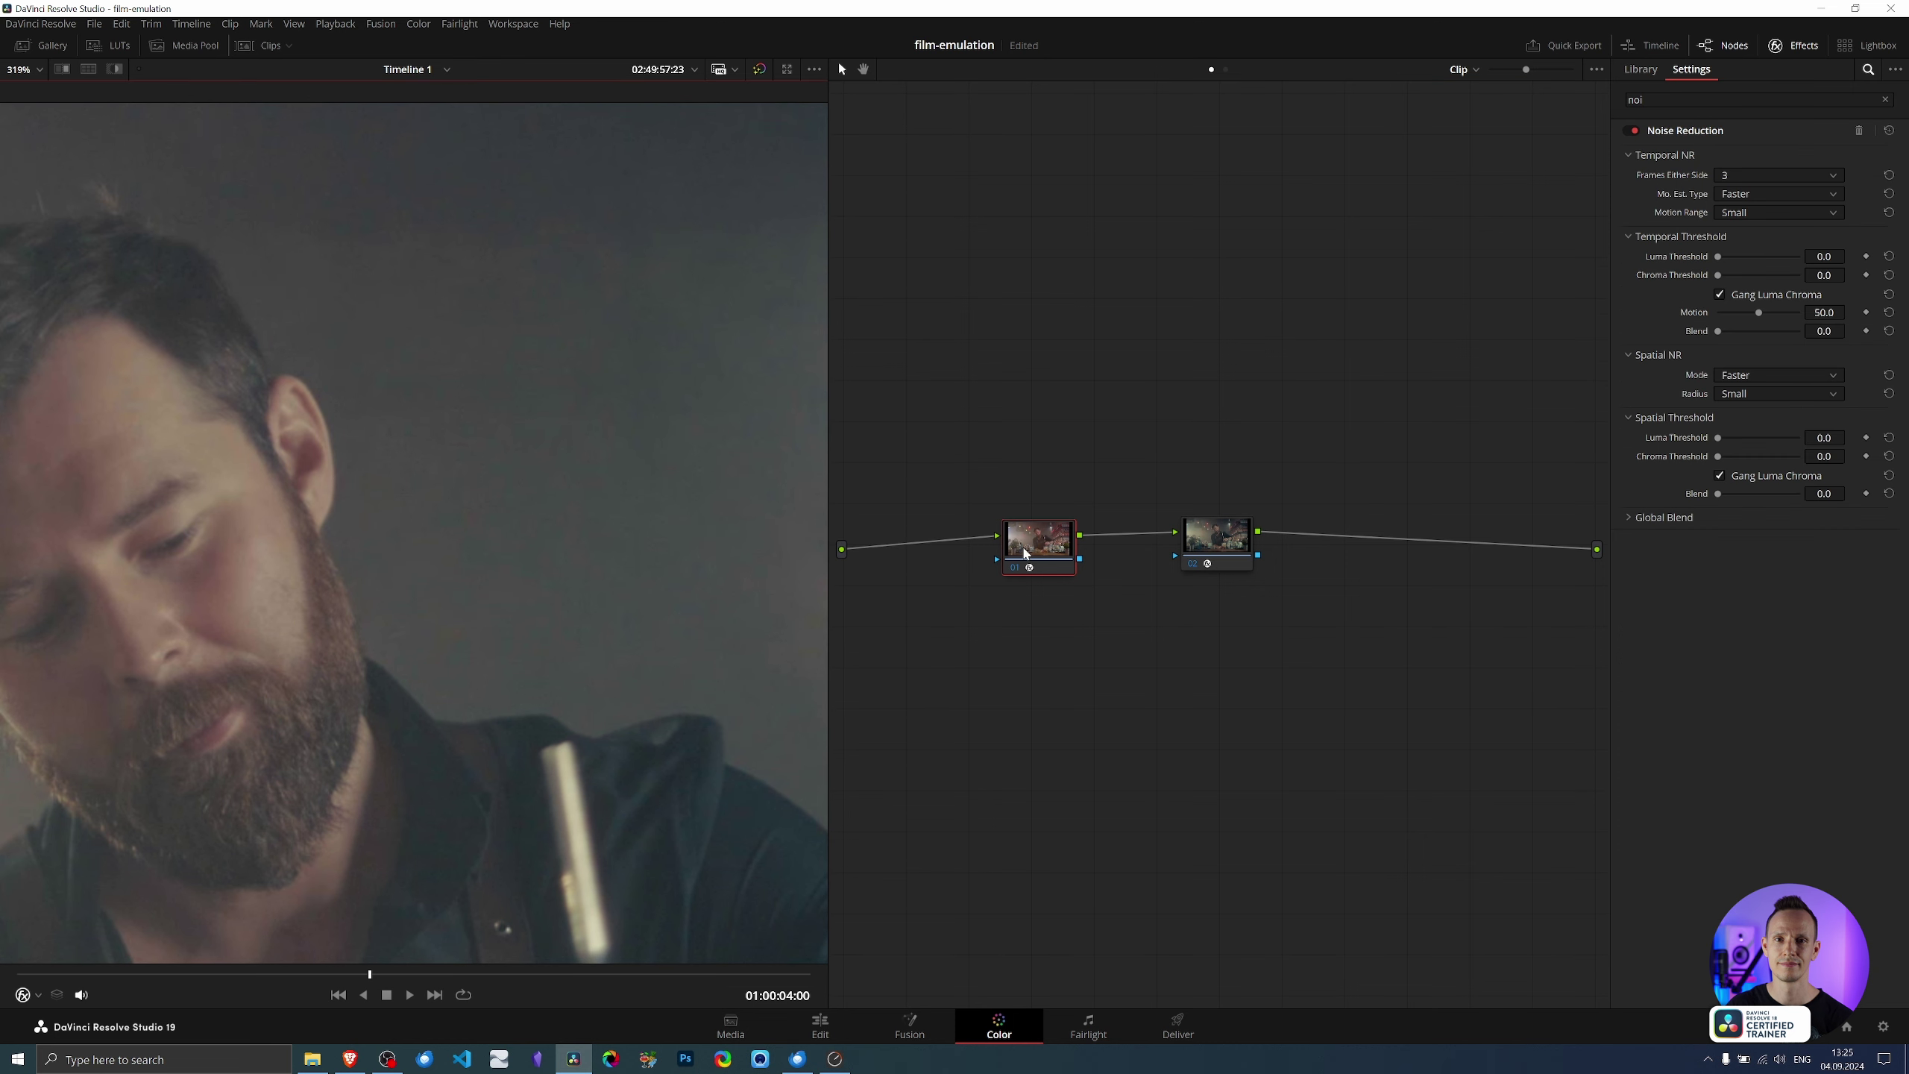
{"action": "left_click_drag", "start_coordinate": [1026, 554], "coordinate": [1008, 550]}
{"action": "left_click_drag", "start_coordinate": [1223, 540], "coordinate": [1235, 537]}
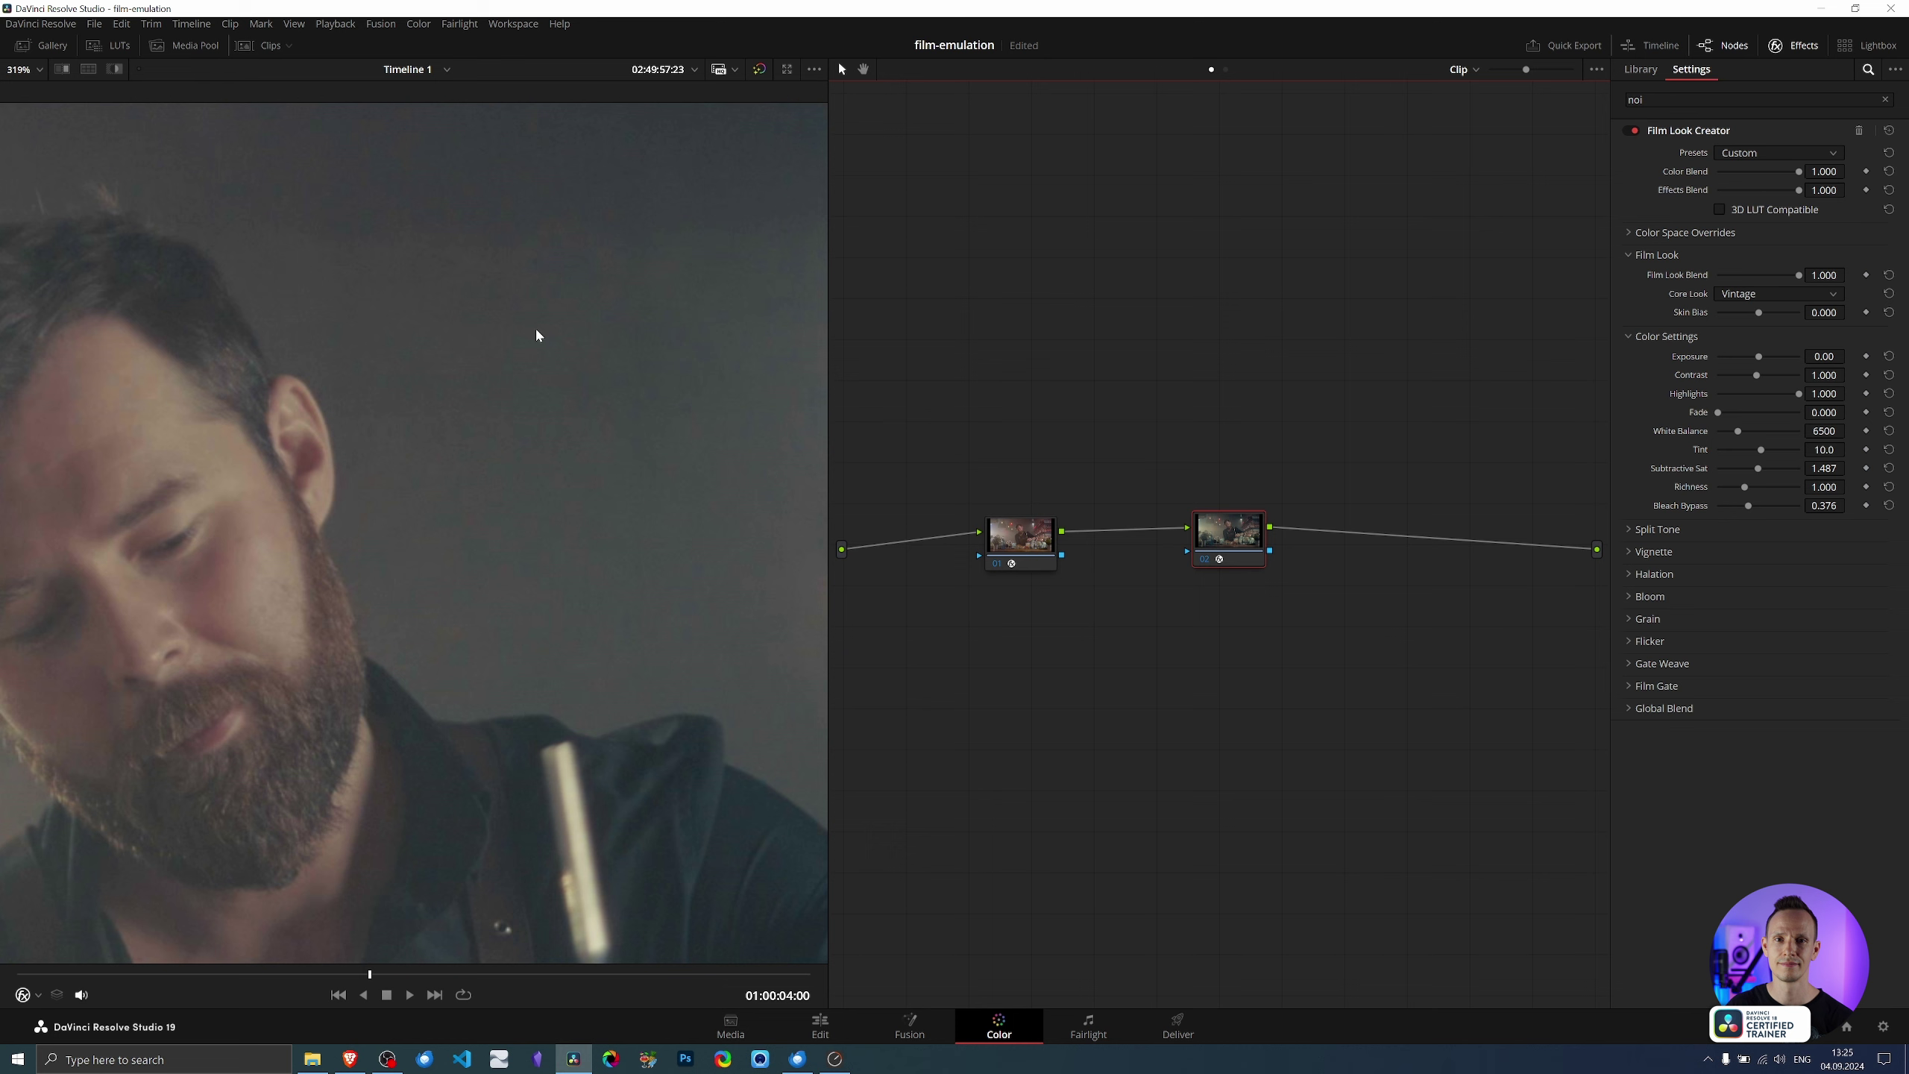
{"action": "left_click", "coordinate": [1040, 538]}
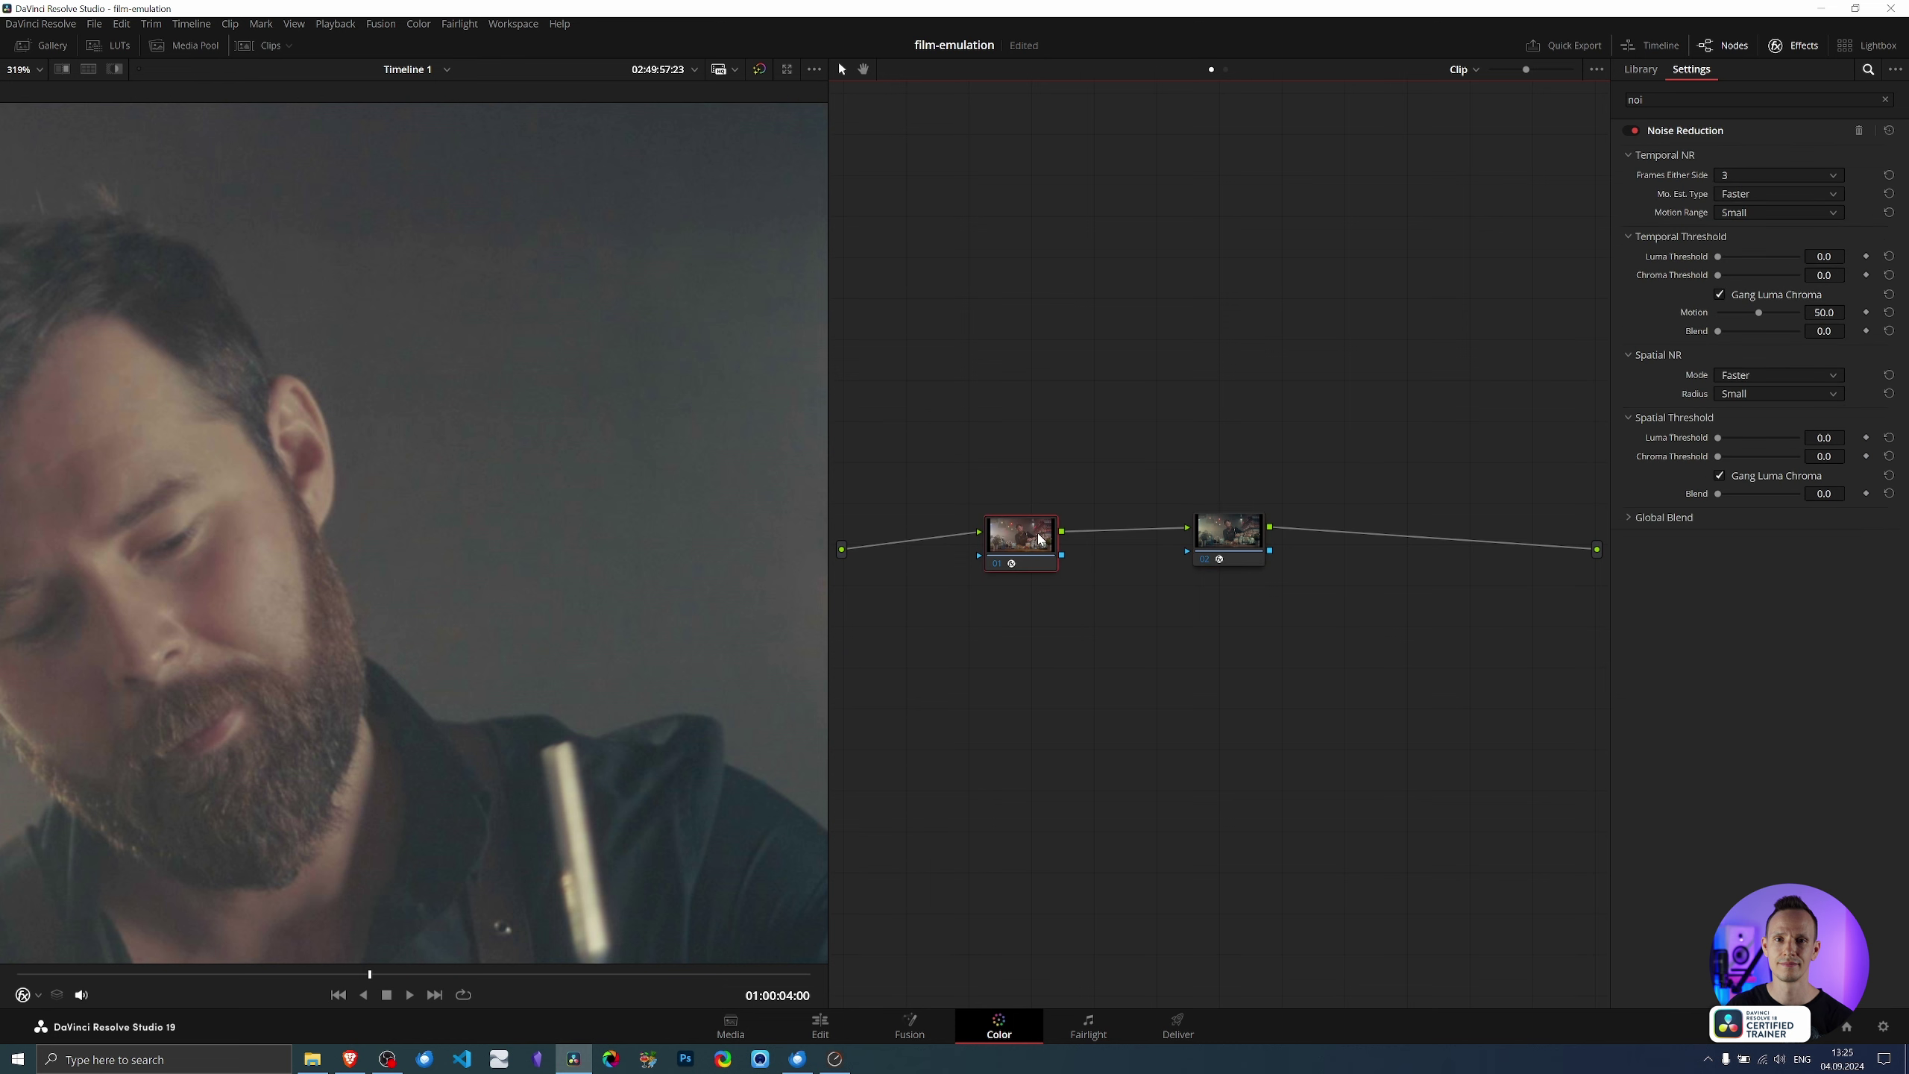
{"action": "left_click_drag", "start_coordinate": [1028, 538], "coordinate": [1044, 535]}
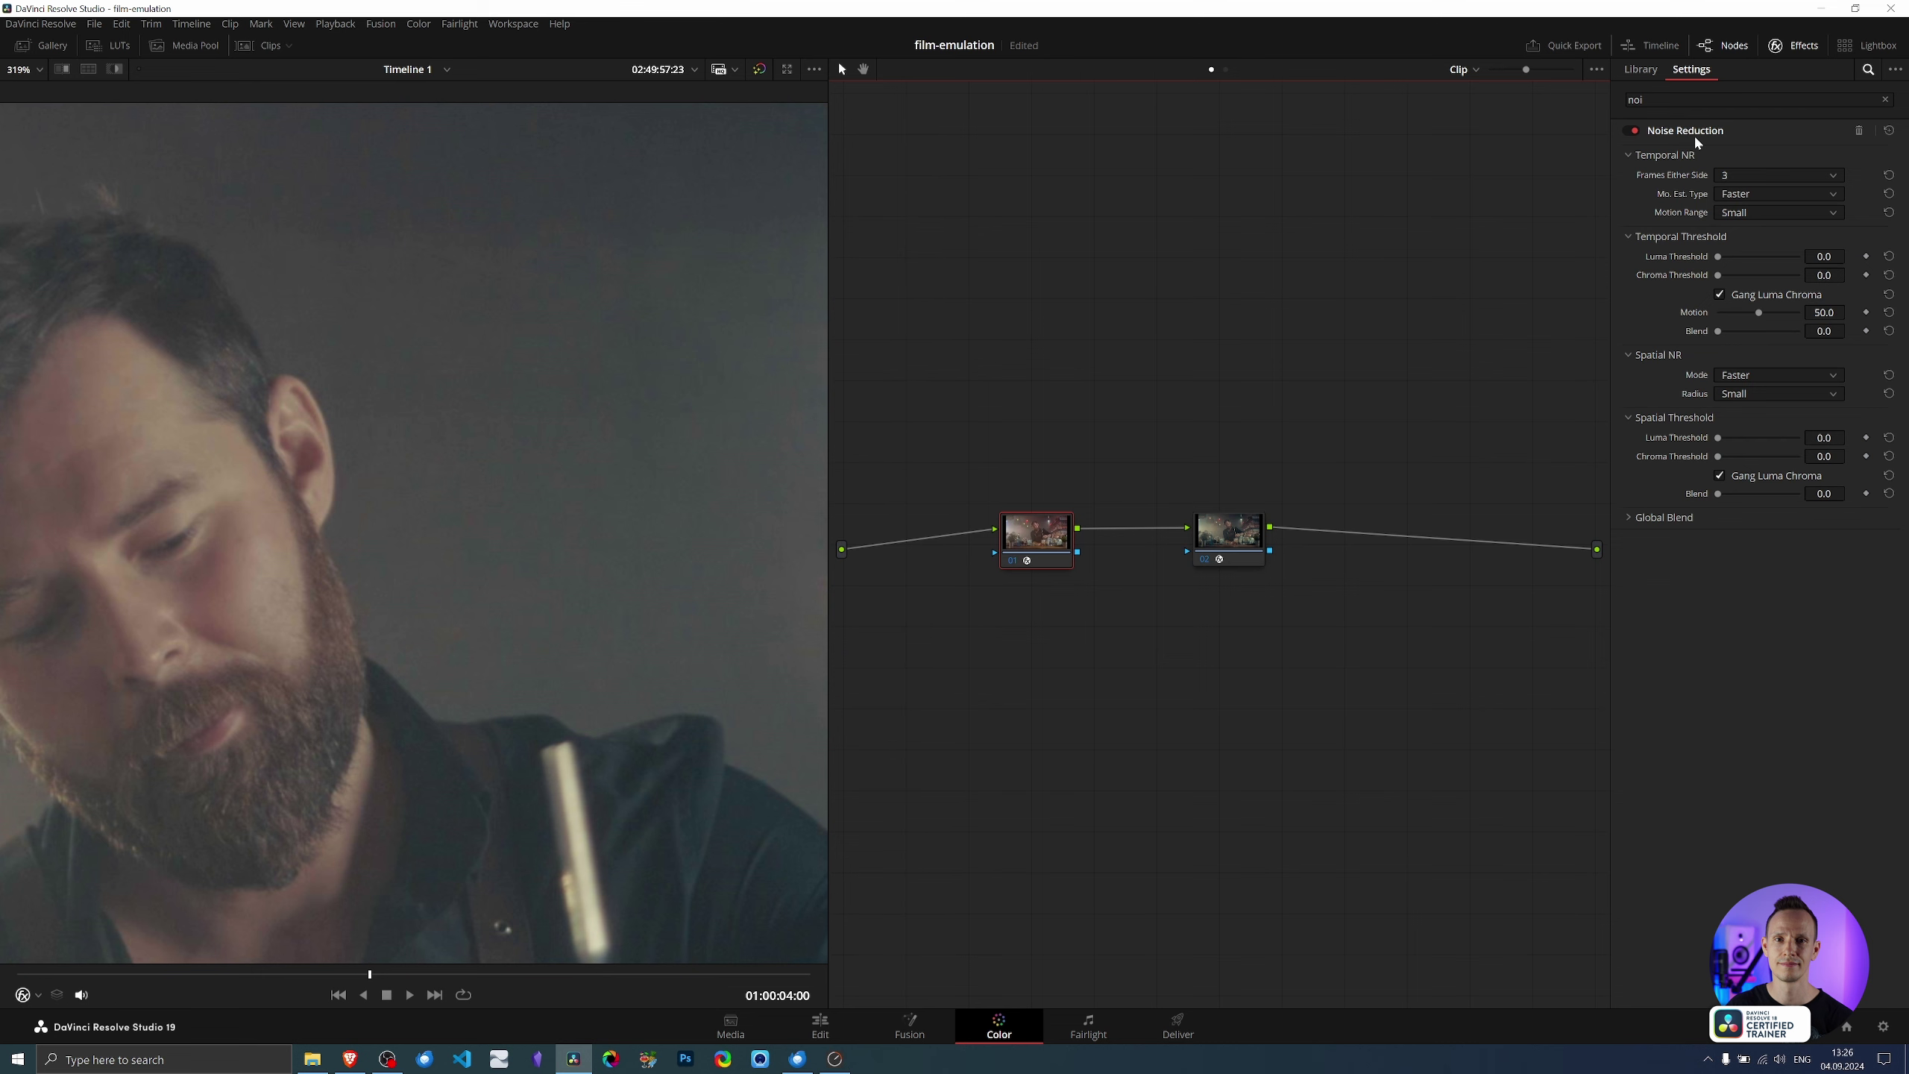
Unlink temporal luma and chroma, raising chroma threshold to 100 and setting luma threshold to 10.4
{"action": "scroll", "coordinate": [569, 546], "scroll_direction": "up", "scroll_amount": 1}
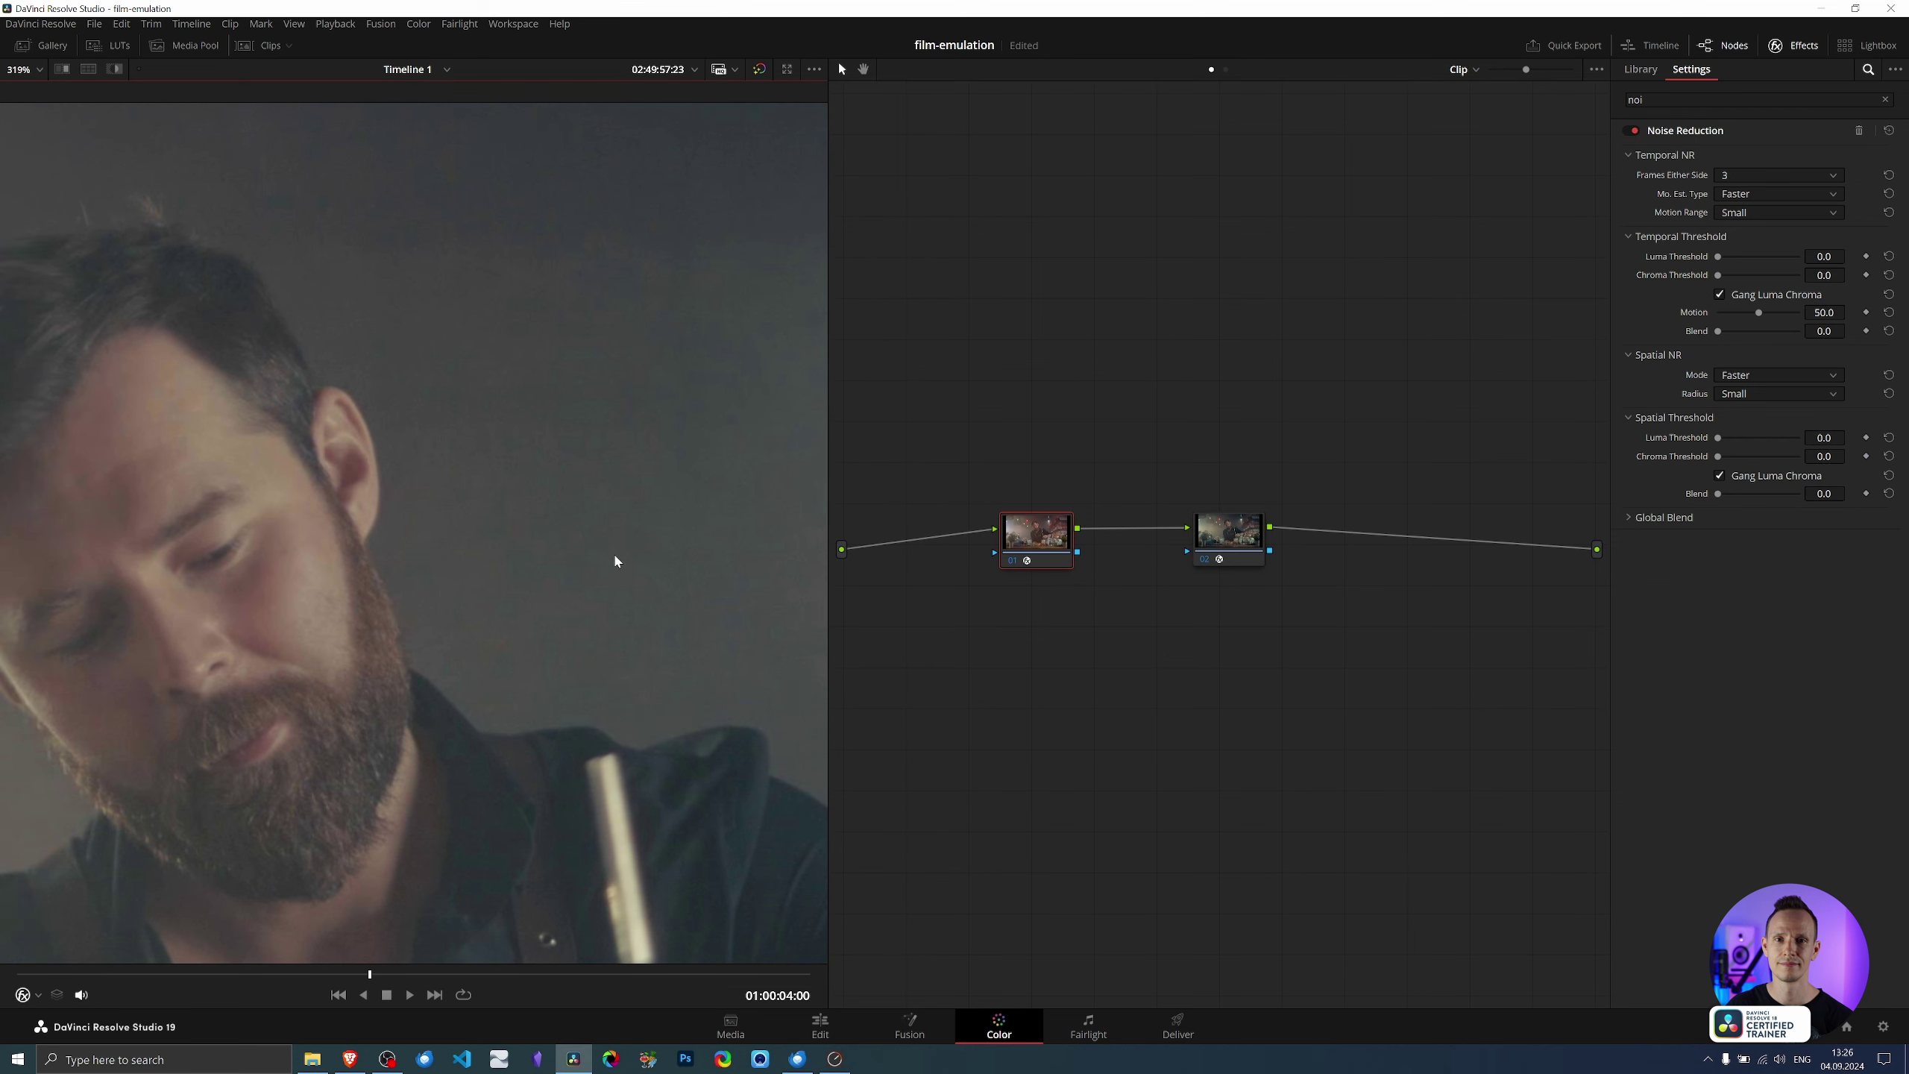
{"action": "scroll", "coordinate": [617, 558], "scroll_direction": "up", "scroll_amount": 1}
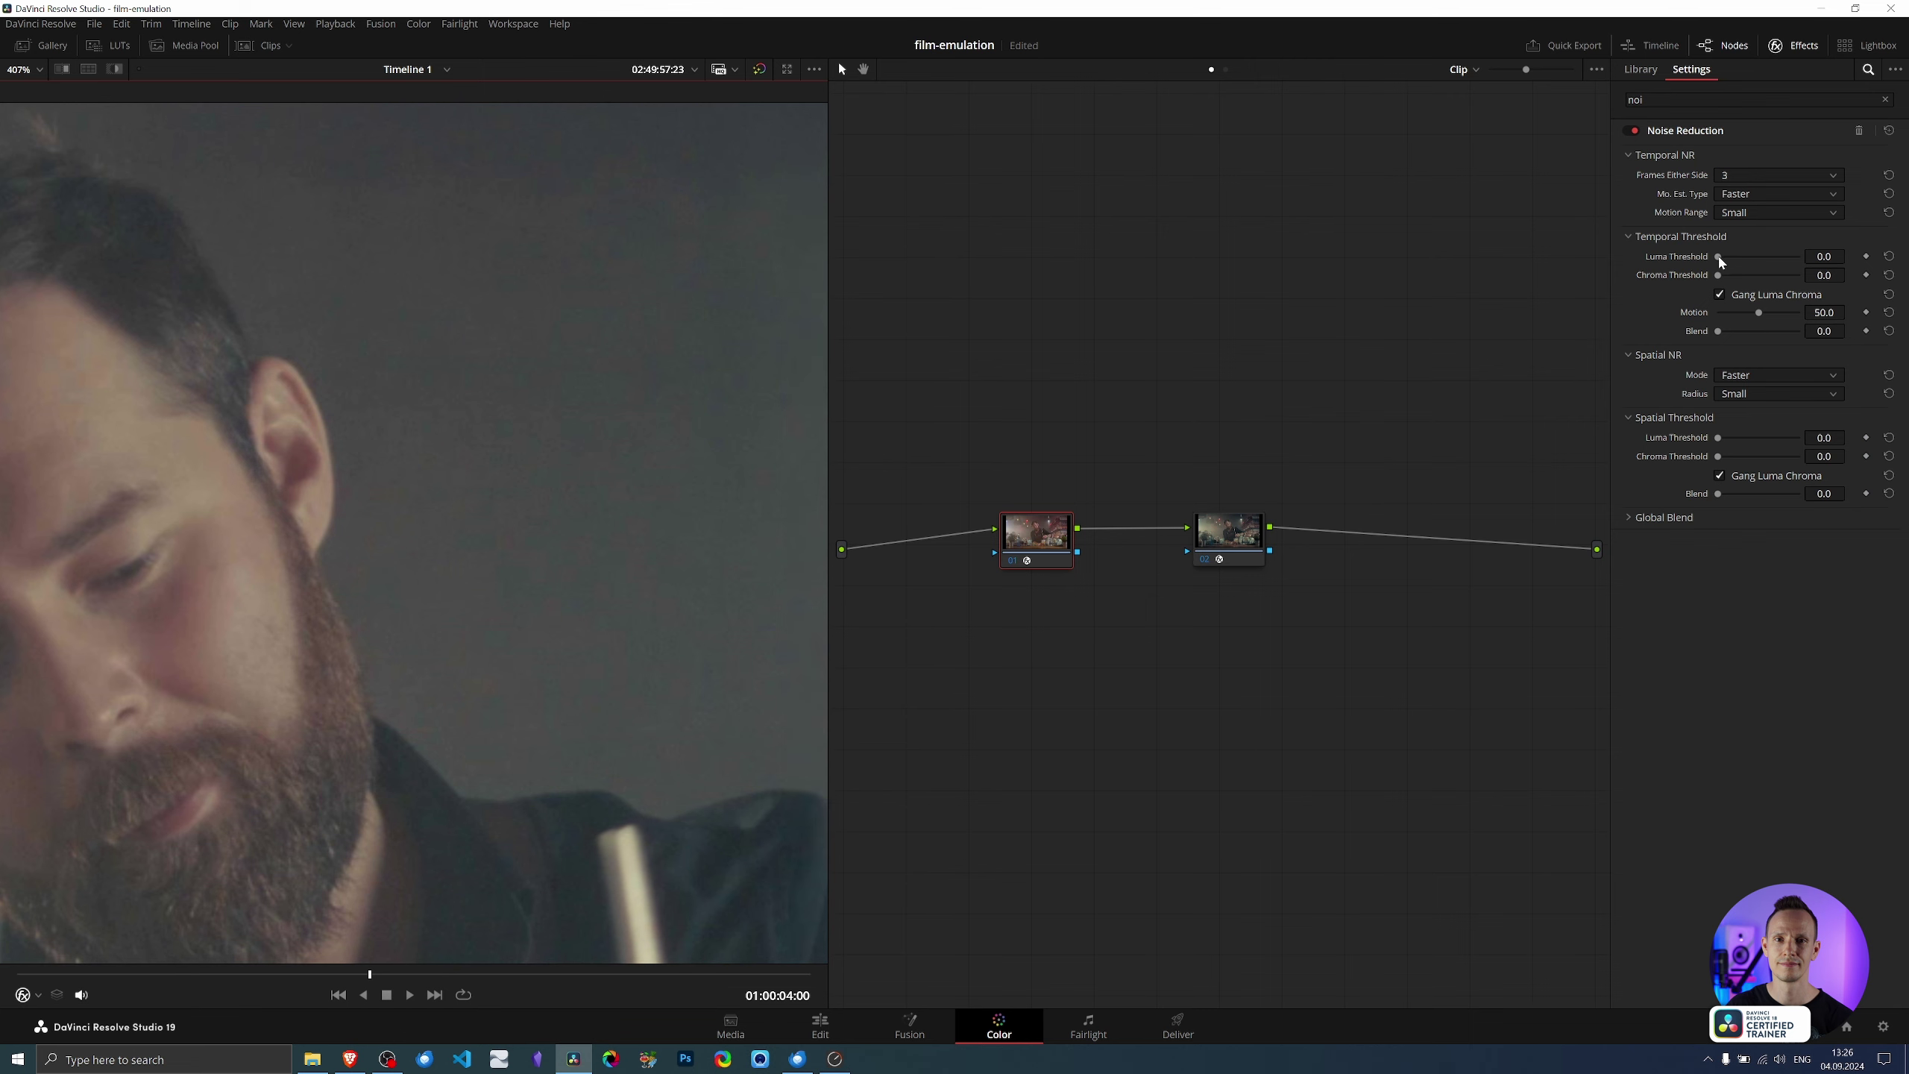
{"action": "left_click", "coordinate": [1720, 294]}
{"action": "scroll", "coordinate": [690, 490], "scroll_direction": "up", "scroll_amount": 2}
{"action": "scroll", "coordinate": [636, 627], "scroll_direction": "up", "scroll_amount": 2}
{"action": "scroll", "coordinate": [665, 618], "scroll_direction": "up", "scroll_amount": 2}
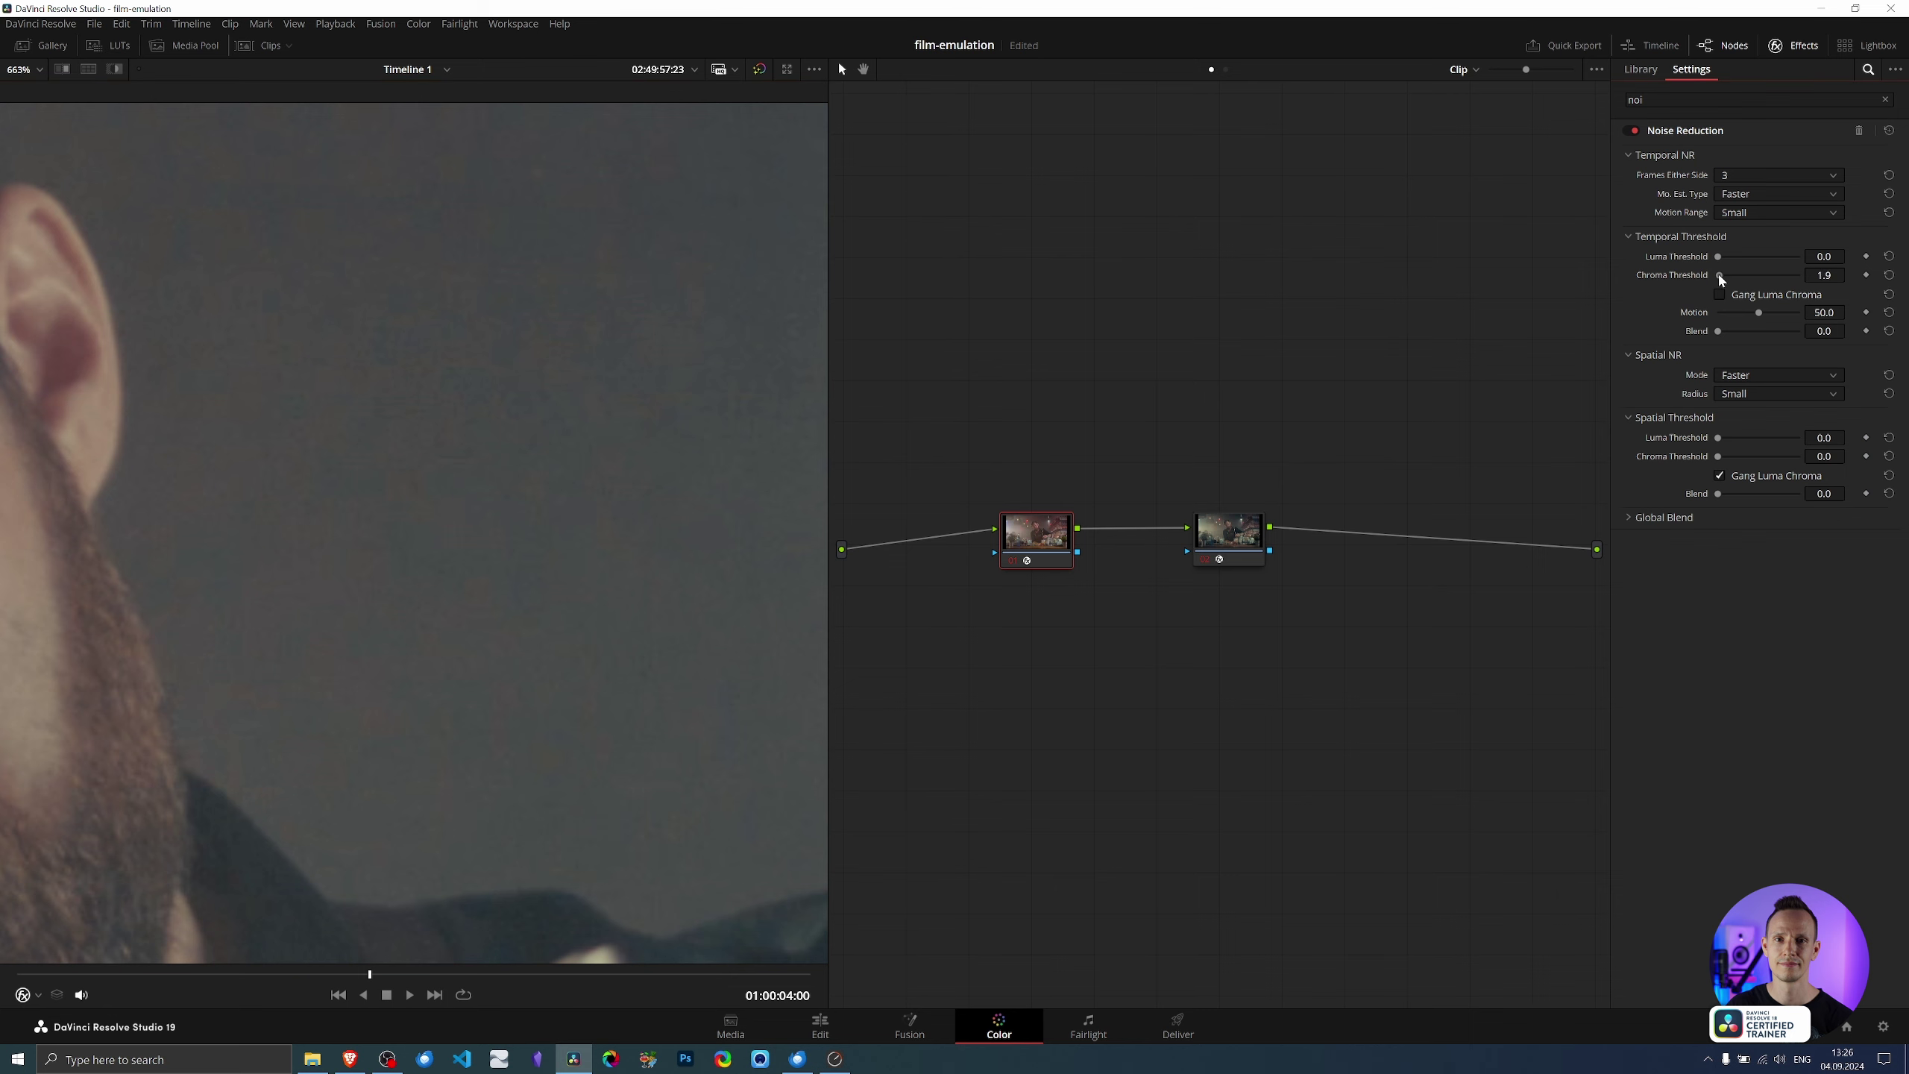
{"action": "left_click_drag", "start_coordinate": [1718, 276], "coordinate": [1761, 275]}
{"action": "scroll", "coordinate": [448, 589], "scroll_direction": "up", "scroll_amount": 3}
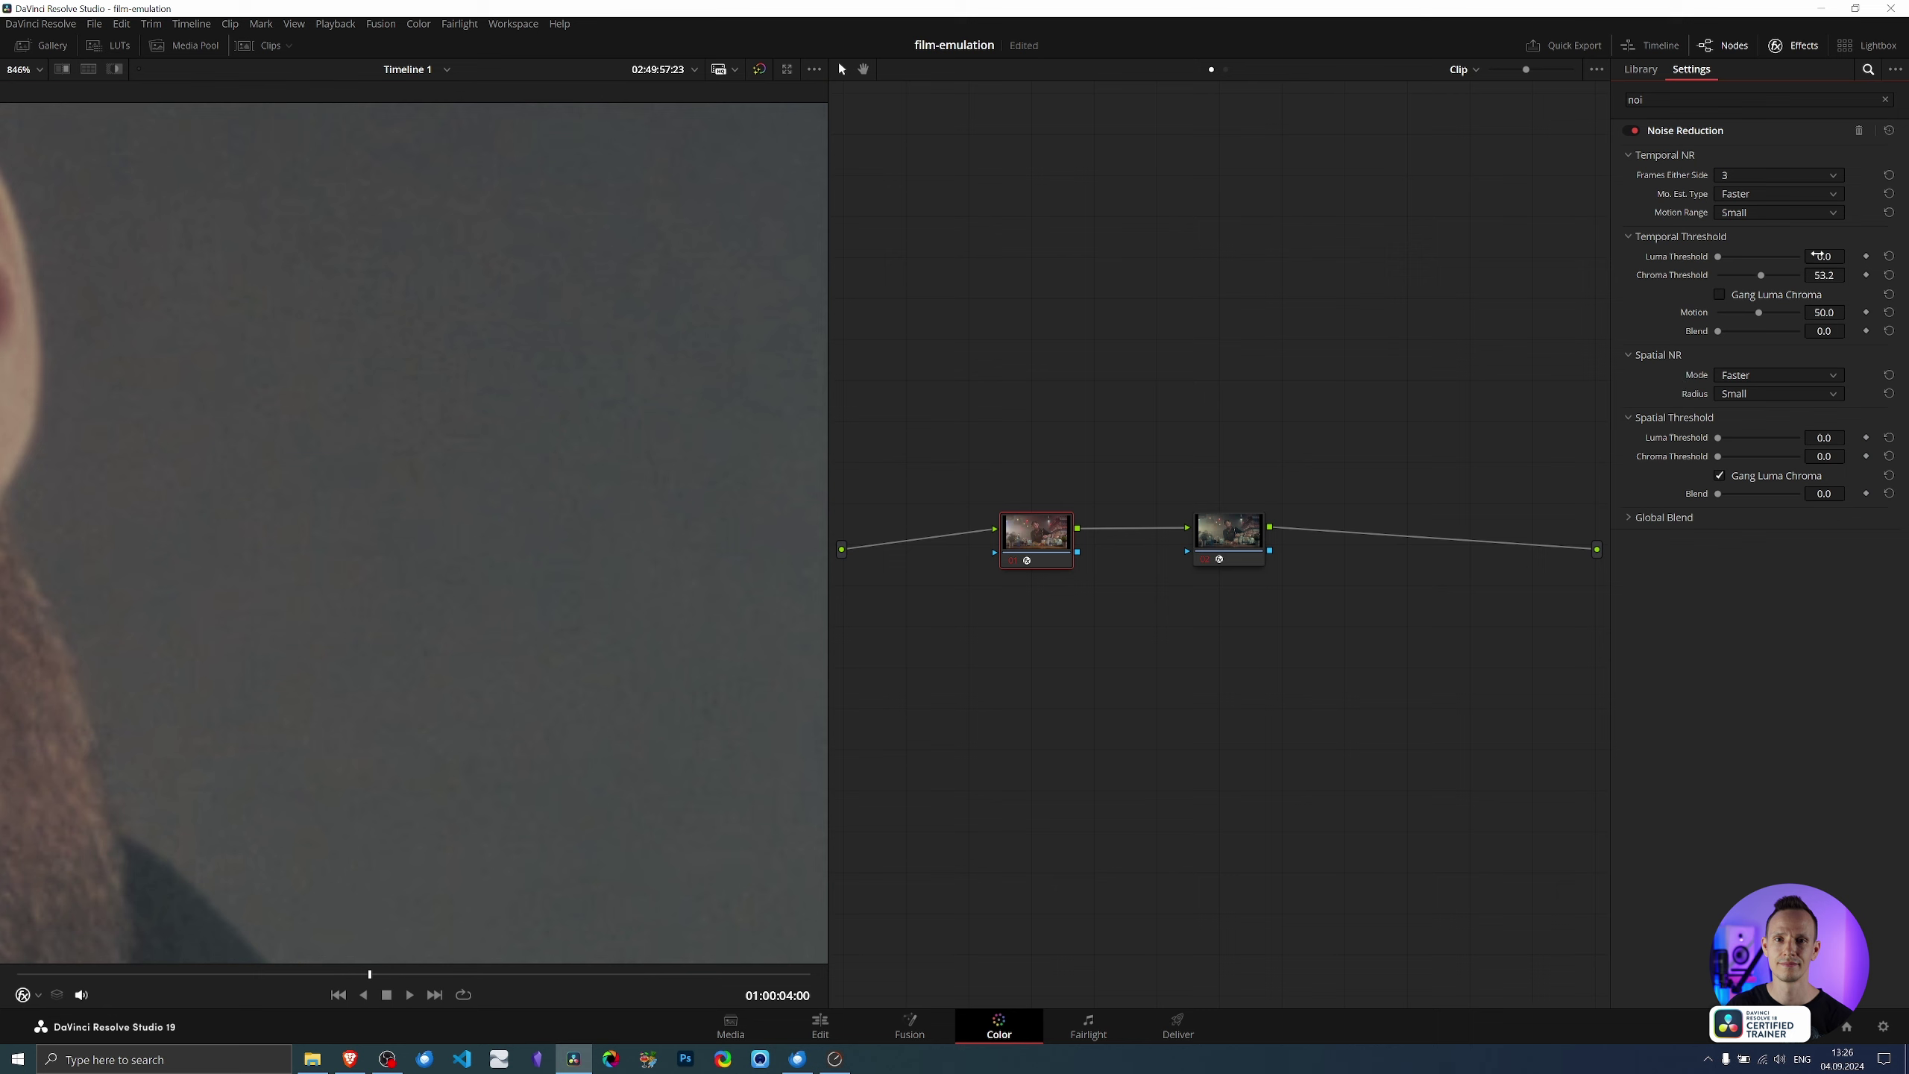
{"action": "left_click_drag", "start_coordinate": [1825, 257], "coordinate": [1850, 256]}
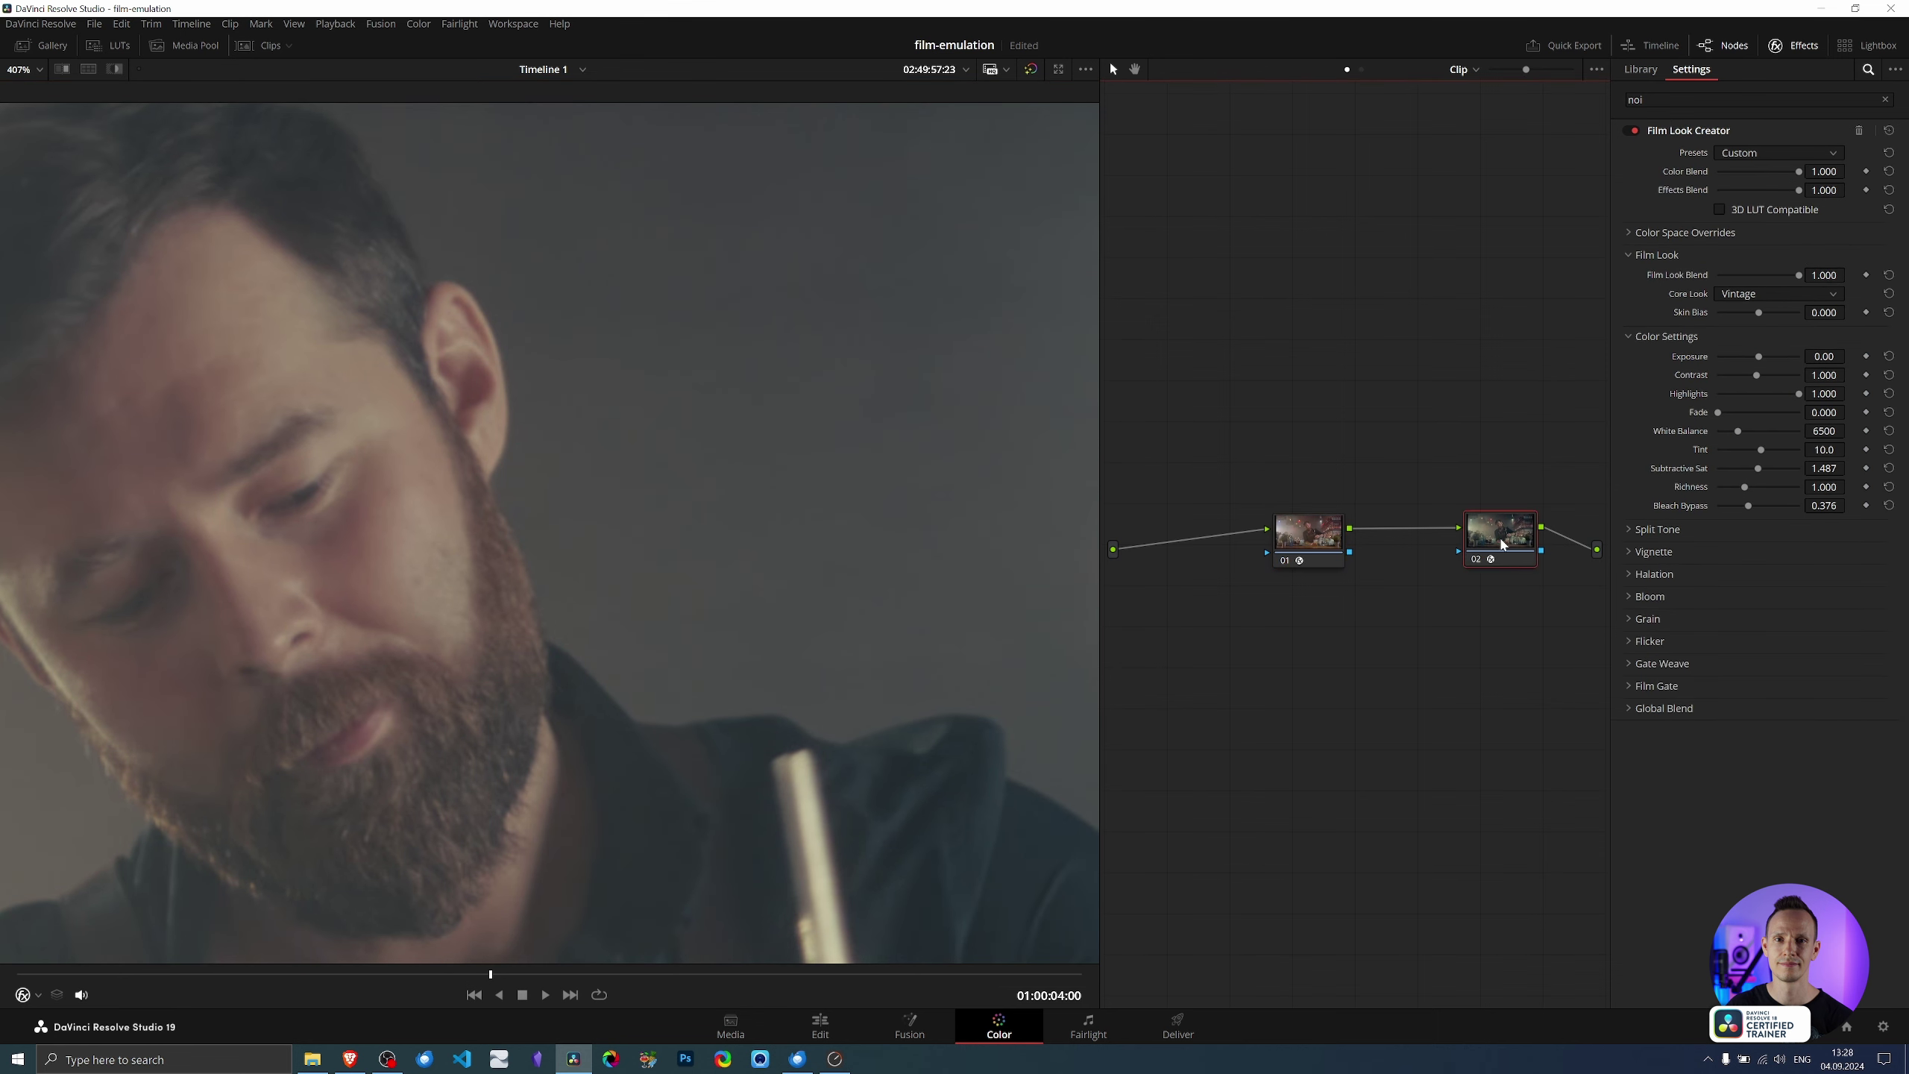
Reselect the Film Look Creator node and hide the node graph to enlarge the viewer
{"action": "left_click_drag", "start_coordinate": [1469, 542], "coordinate": [1427, 541]}
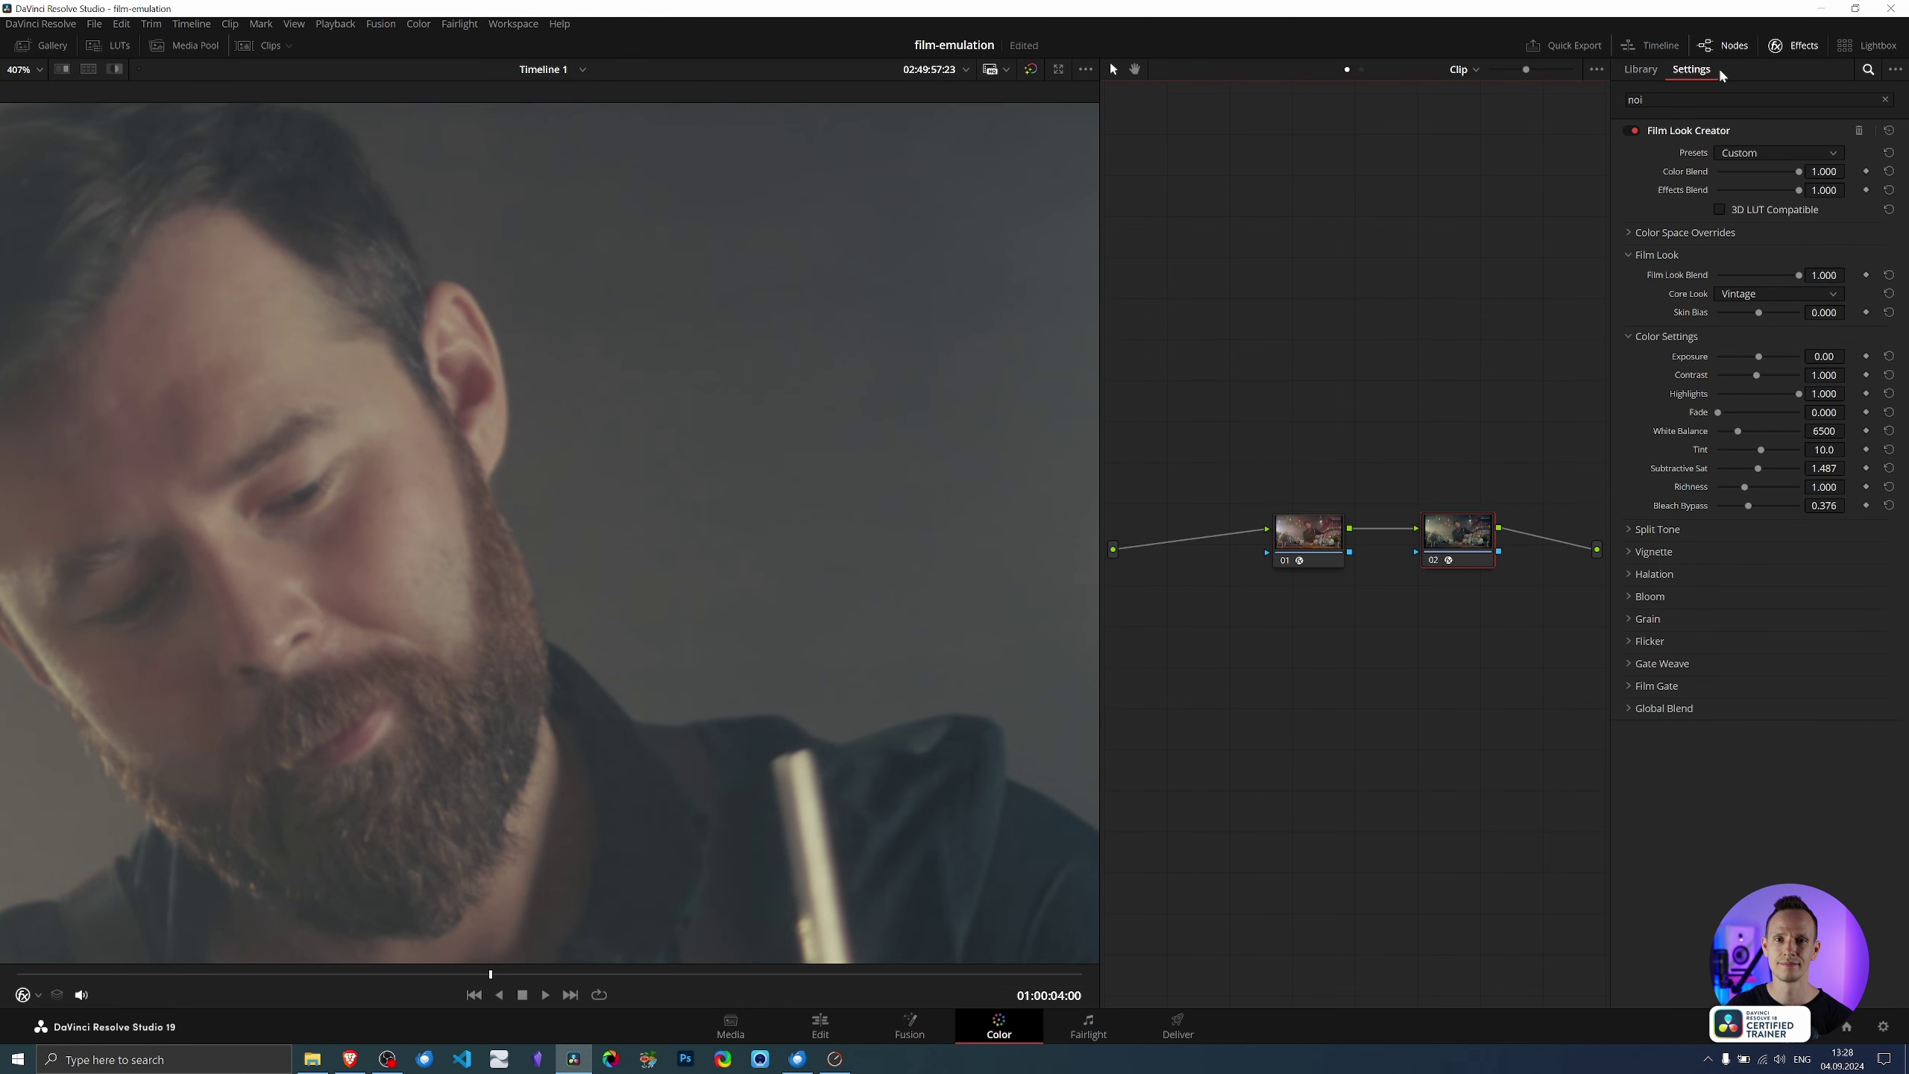
{"action": "left_click", "coordinate": [1729, 47]}
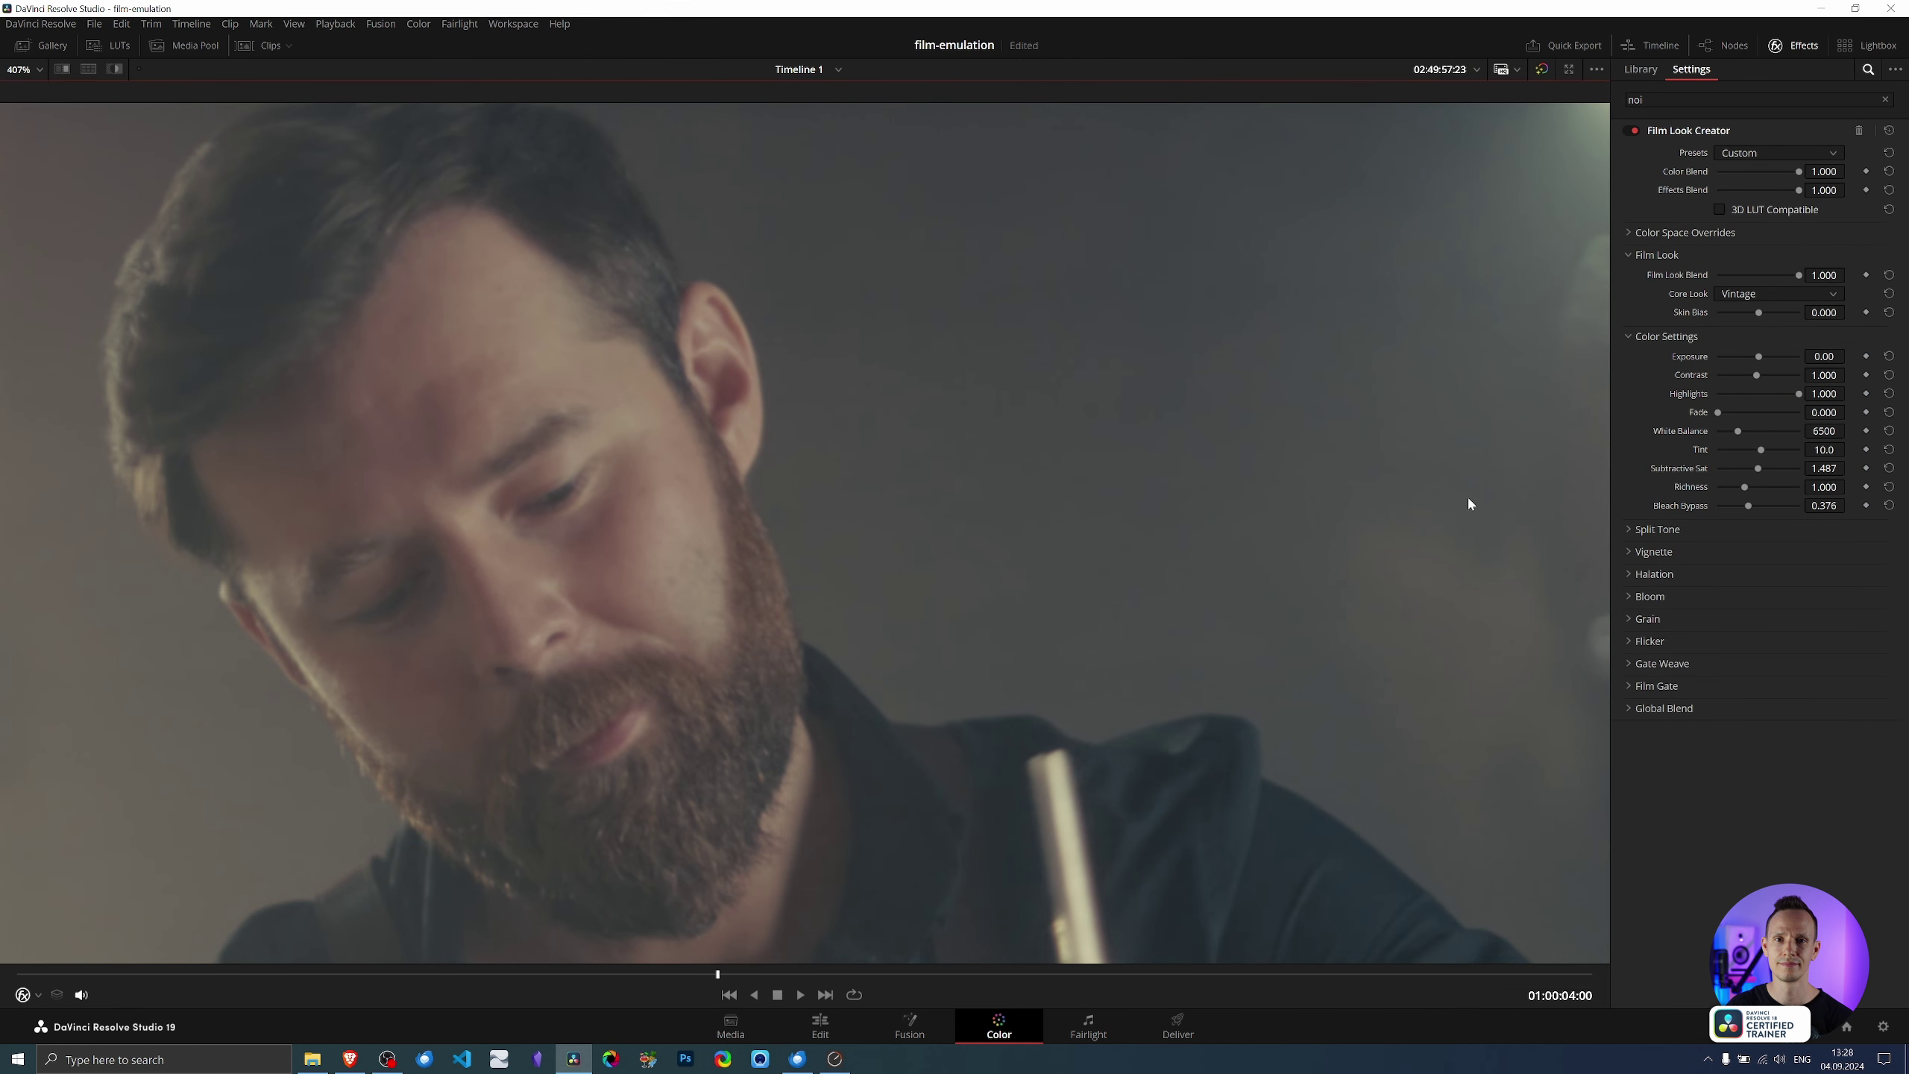
{"action": "scroll", "coordinate": [1042, 550], "scroll_direction": "up", "scroll_amount": 1}
{"action": "scroll", "coordinate": [1041, 549], "scroll_direction": "up", "scroll_amount": 1}
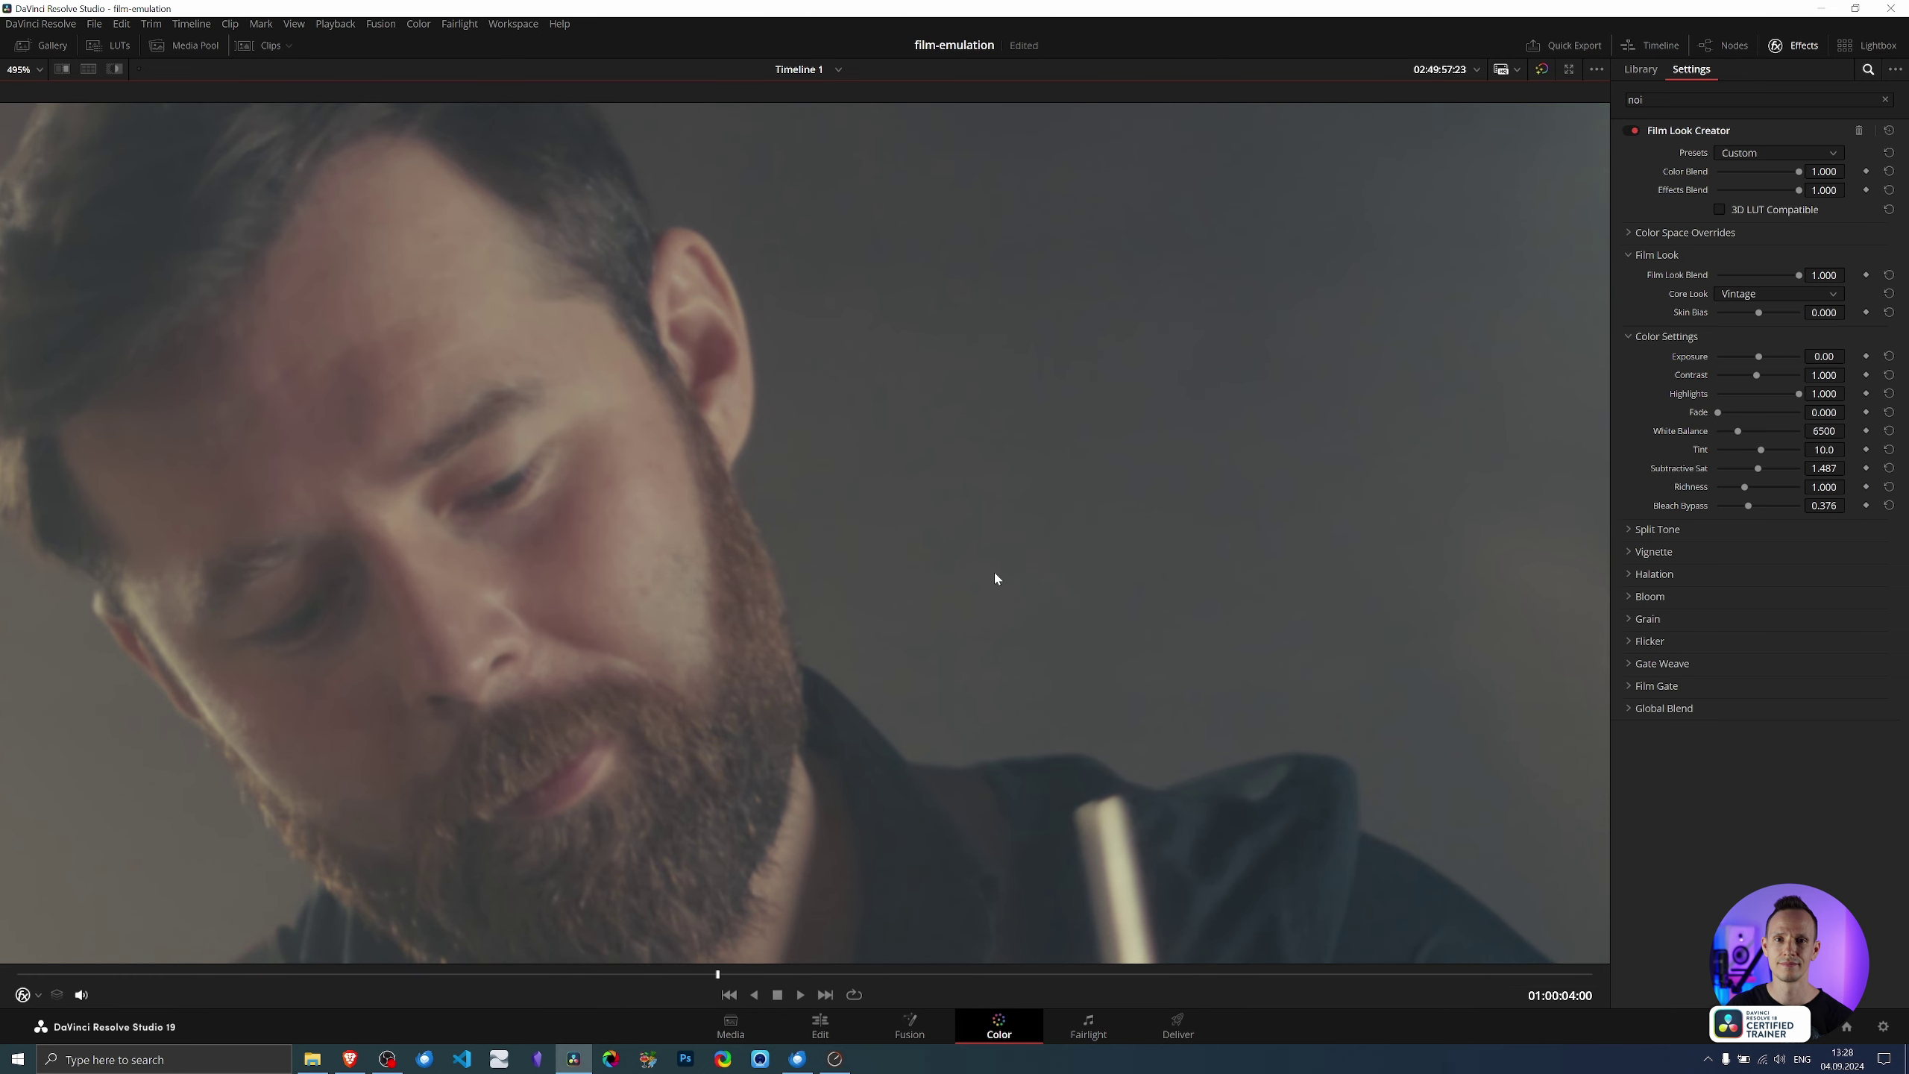
{"action": "scroll", "coordinate": [1010, 575], "scroll_direction": "up", "scroll_amount": 1}
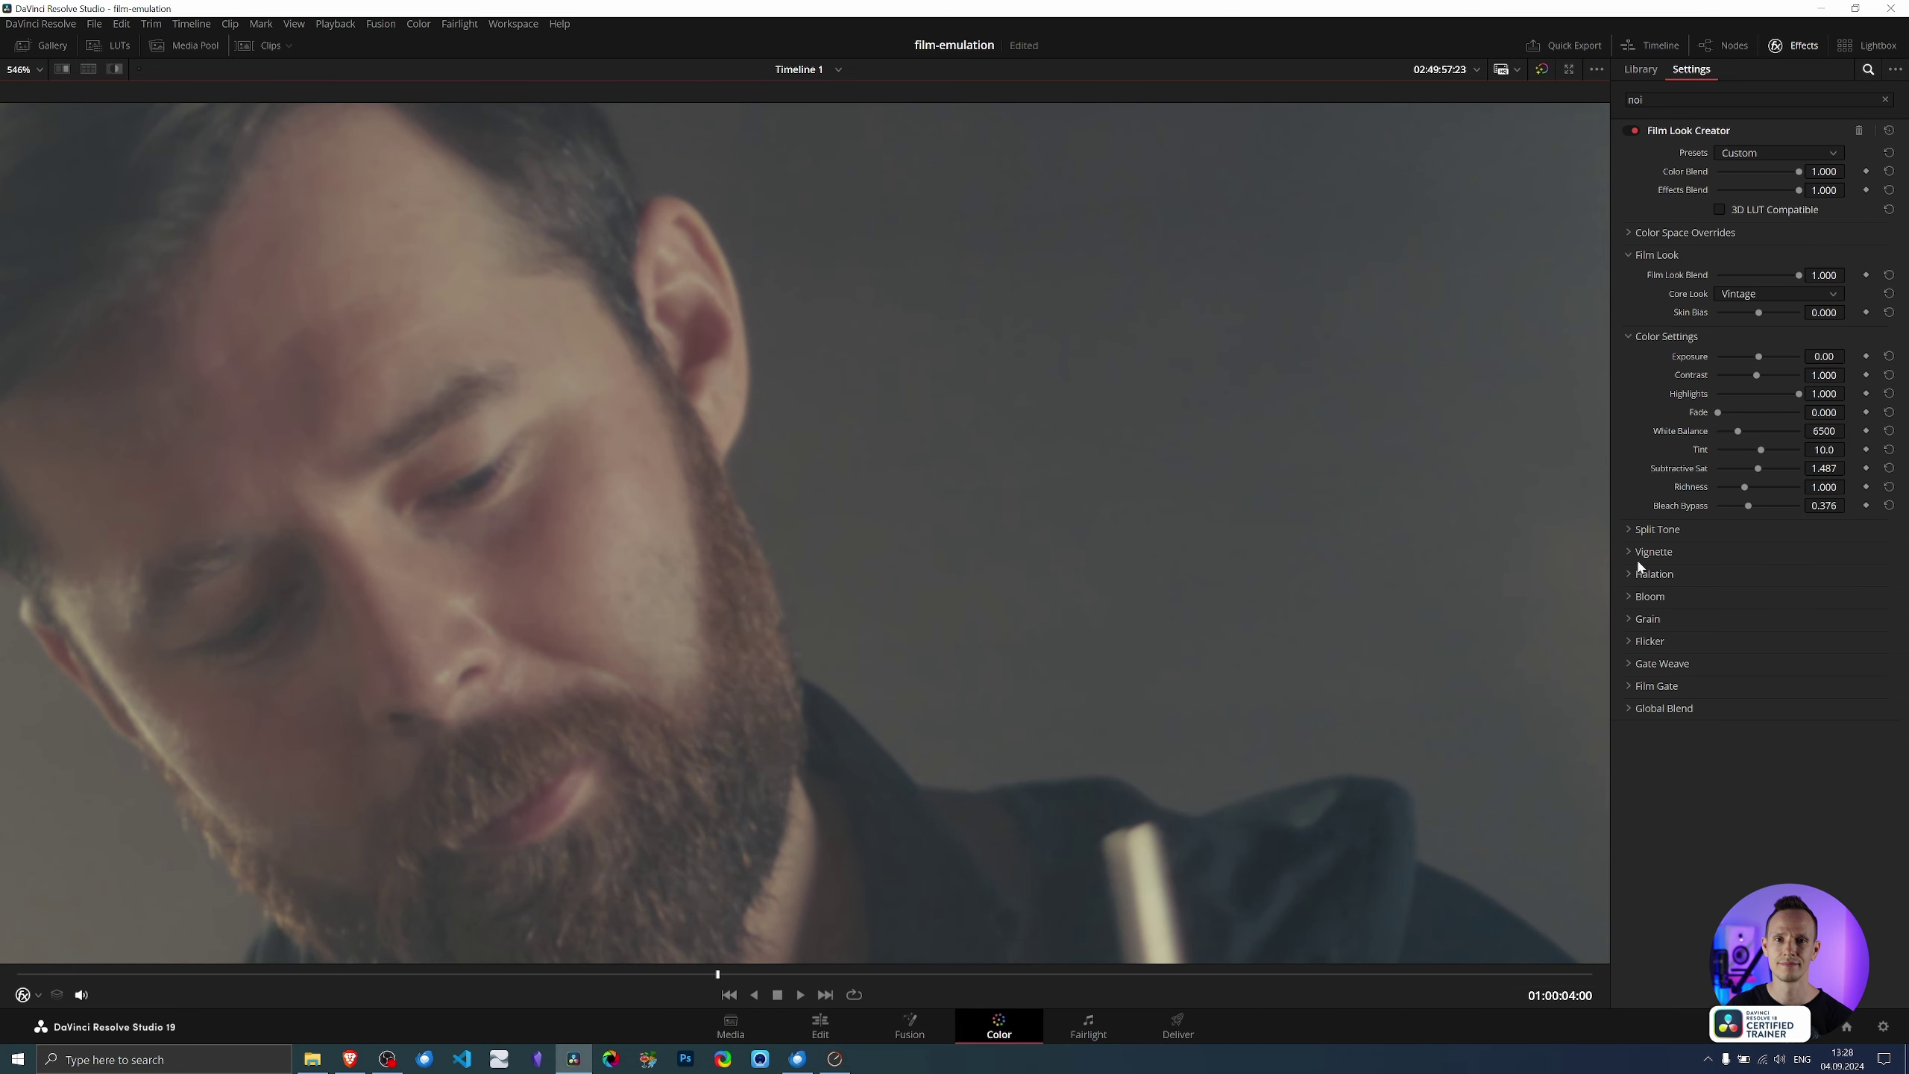
Expand Grain, keep the 35mm preset, and lower Amount to 0.128
{"action": "left_click", "coordinate": [1647, 618]}
{"action": "left_click", "coordinate": [1720, 639]}
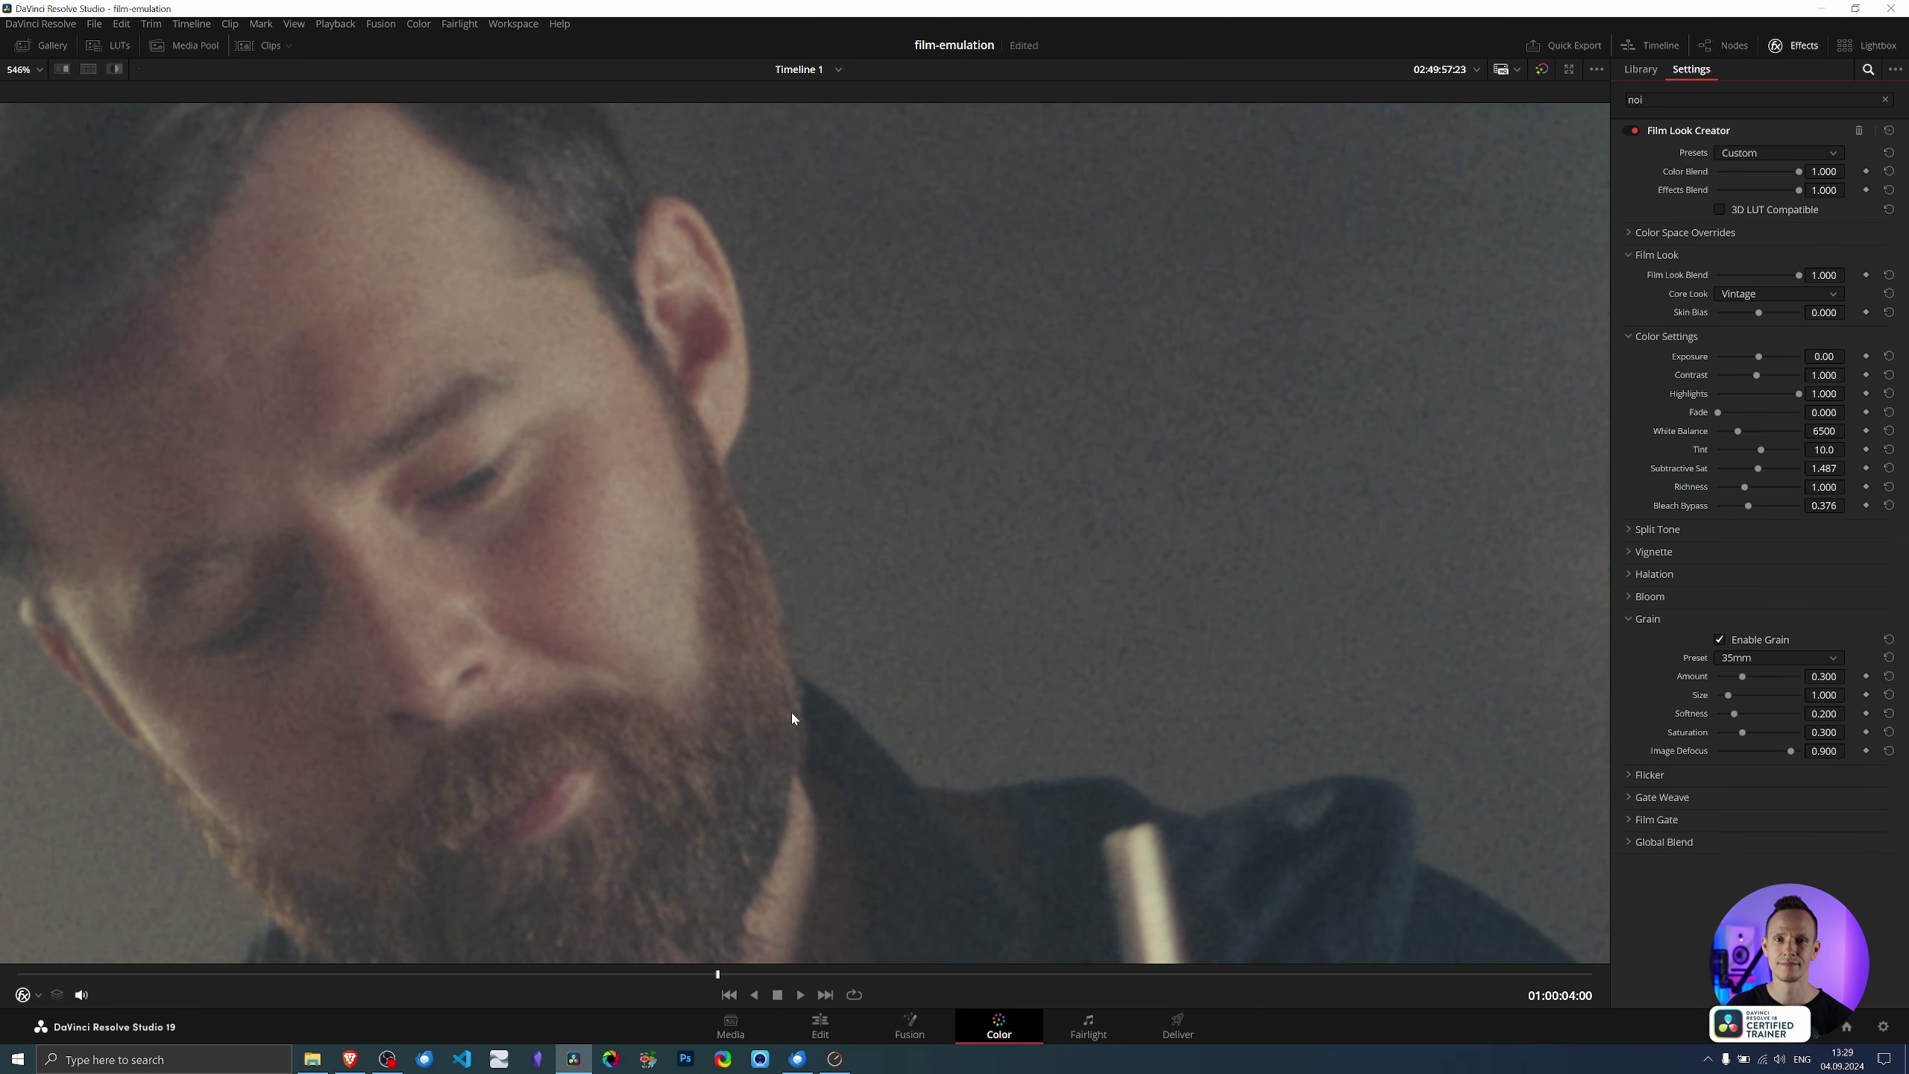
{"action": "left_click", "coordinate": [1767, 659]}
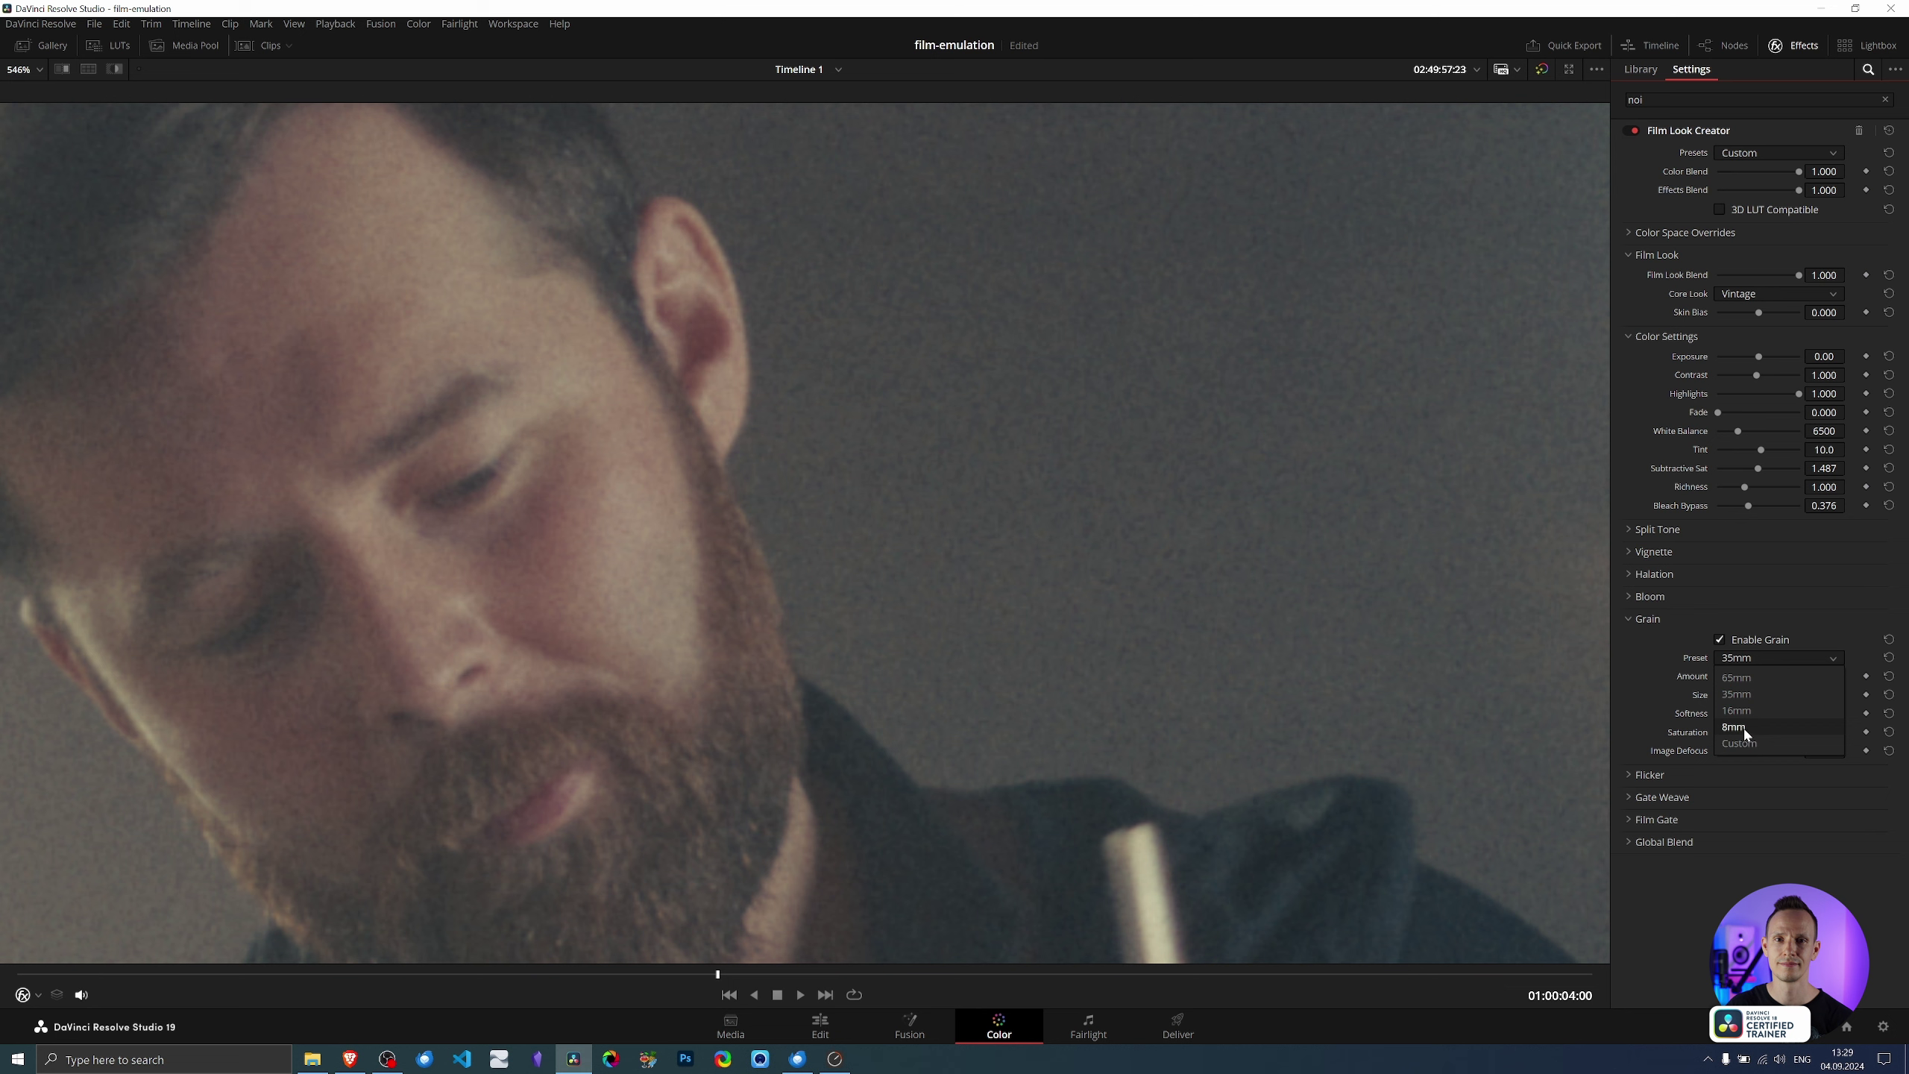
{"action": "left_click", "coordinate": [1741, 697]}
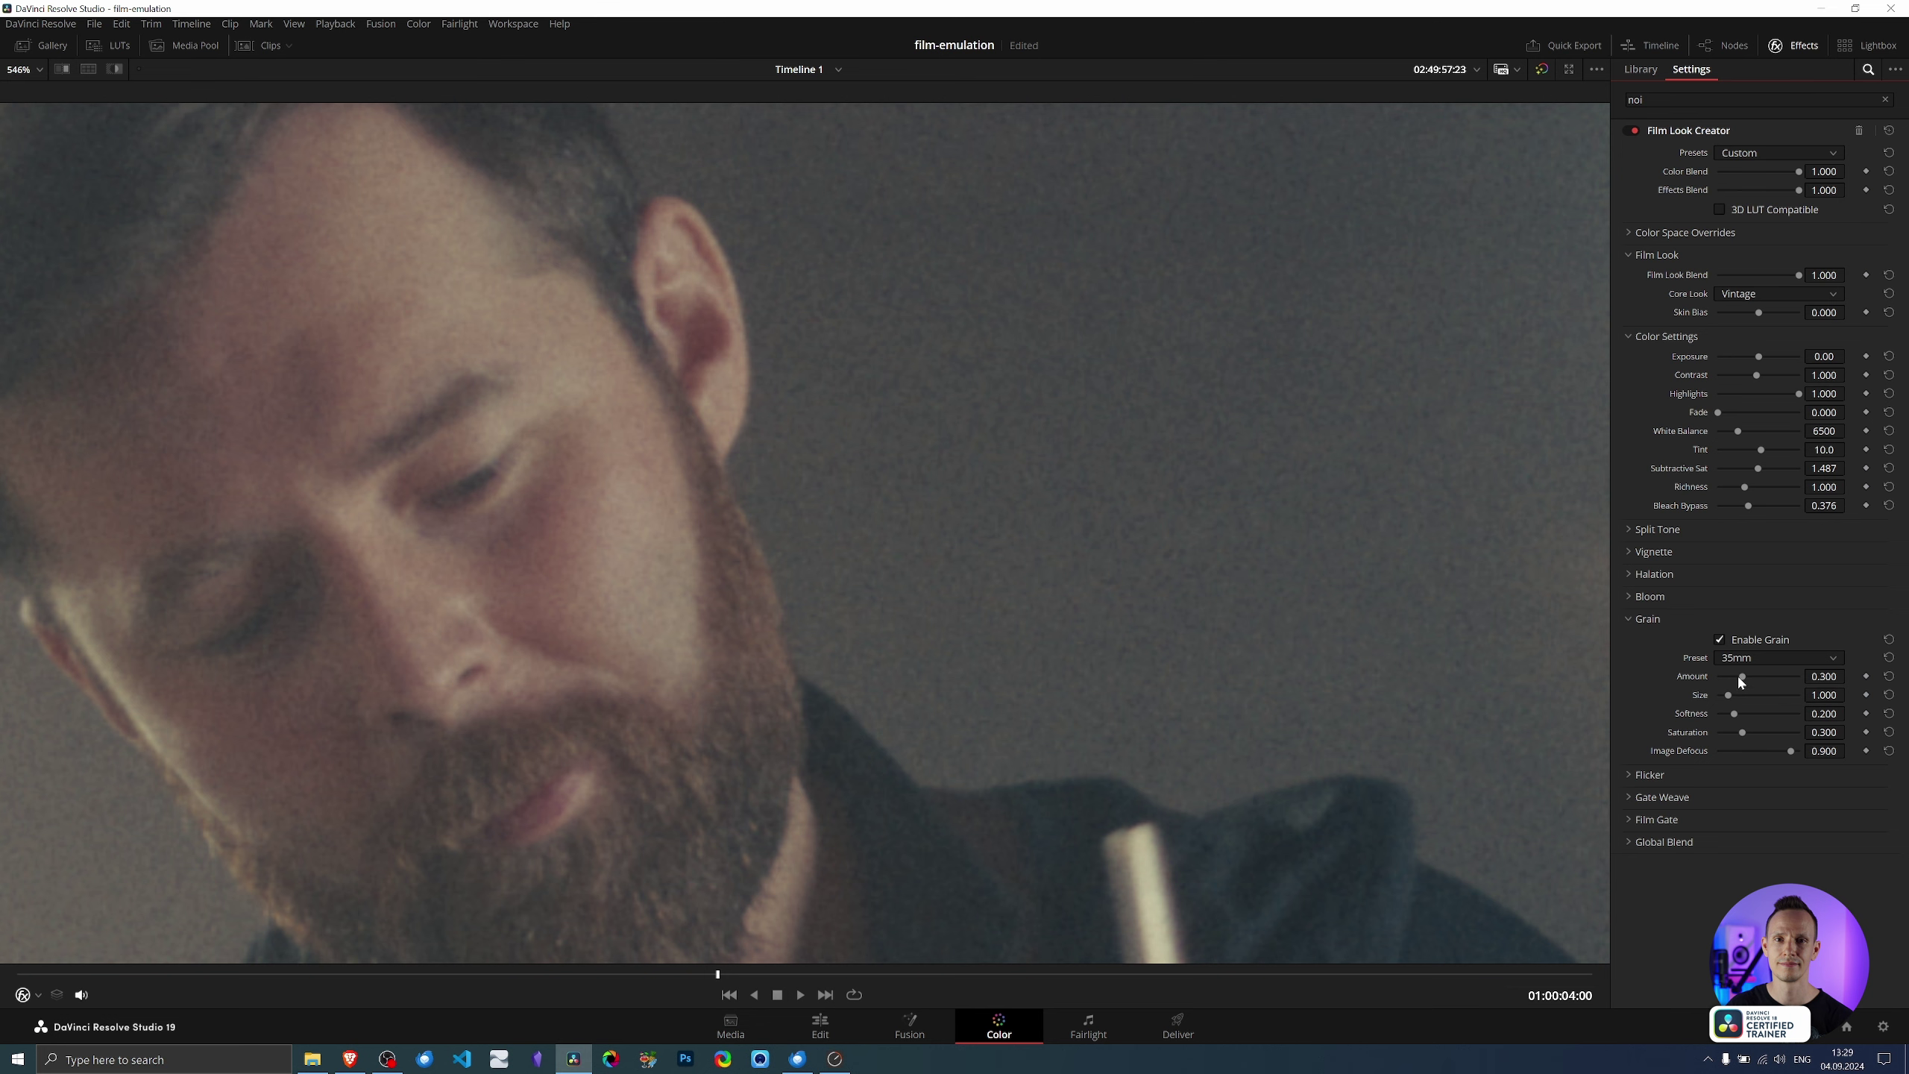
{"action": "left_click_drag", "start_coordinate": [1742, 677], "coordinate": [1730, 683]}
{"action": "scroll", "coordinate": [1137, 693], "scroll_direction": "down", "scroll_amount": 2}
Magnify the bartender's face to inspect the grain, then collapse the Grain section
{"action": "scroll", "coordinate": [1137, 693], "scroll_direction": "down", "scroll_amount": 2}
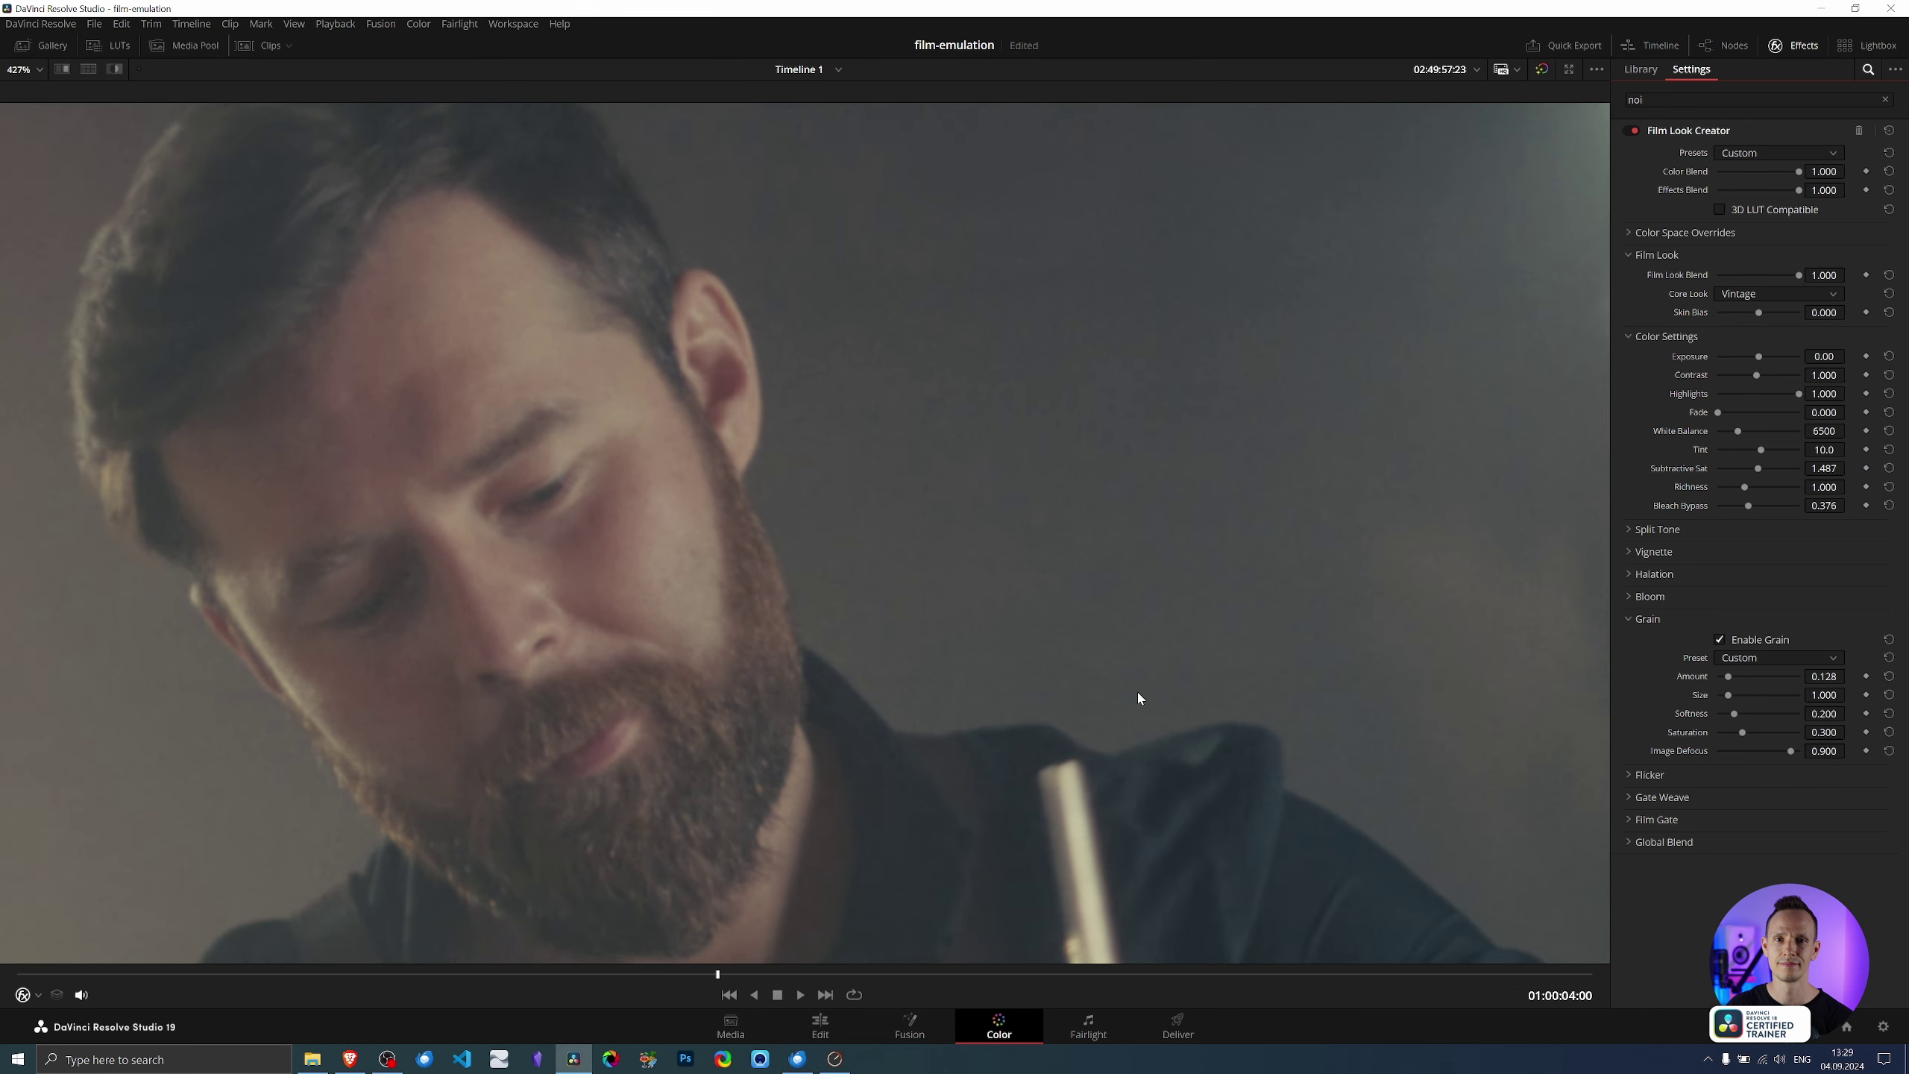
{"action": "scroll", "coordinate": [1137, 692], "scroll_direction": "down", "scroll_amount": 2}
{"action": "scroll", "coordinate": [1136, 693], "scroll_direction": "down", "scroll_amount": 2}
{"action": "scroll", "coordinate": [1178, 695], "scroll_direction": "down", "scroll_amount": 1}
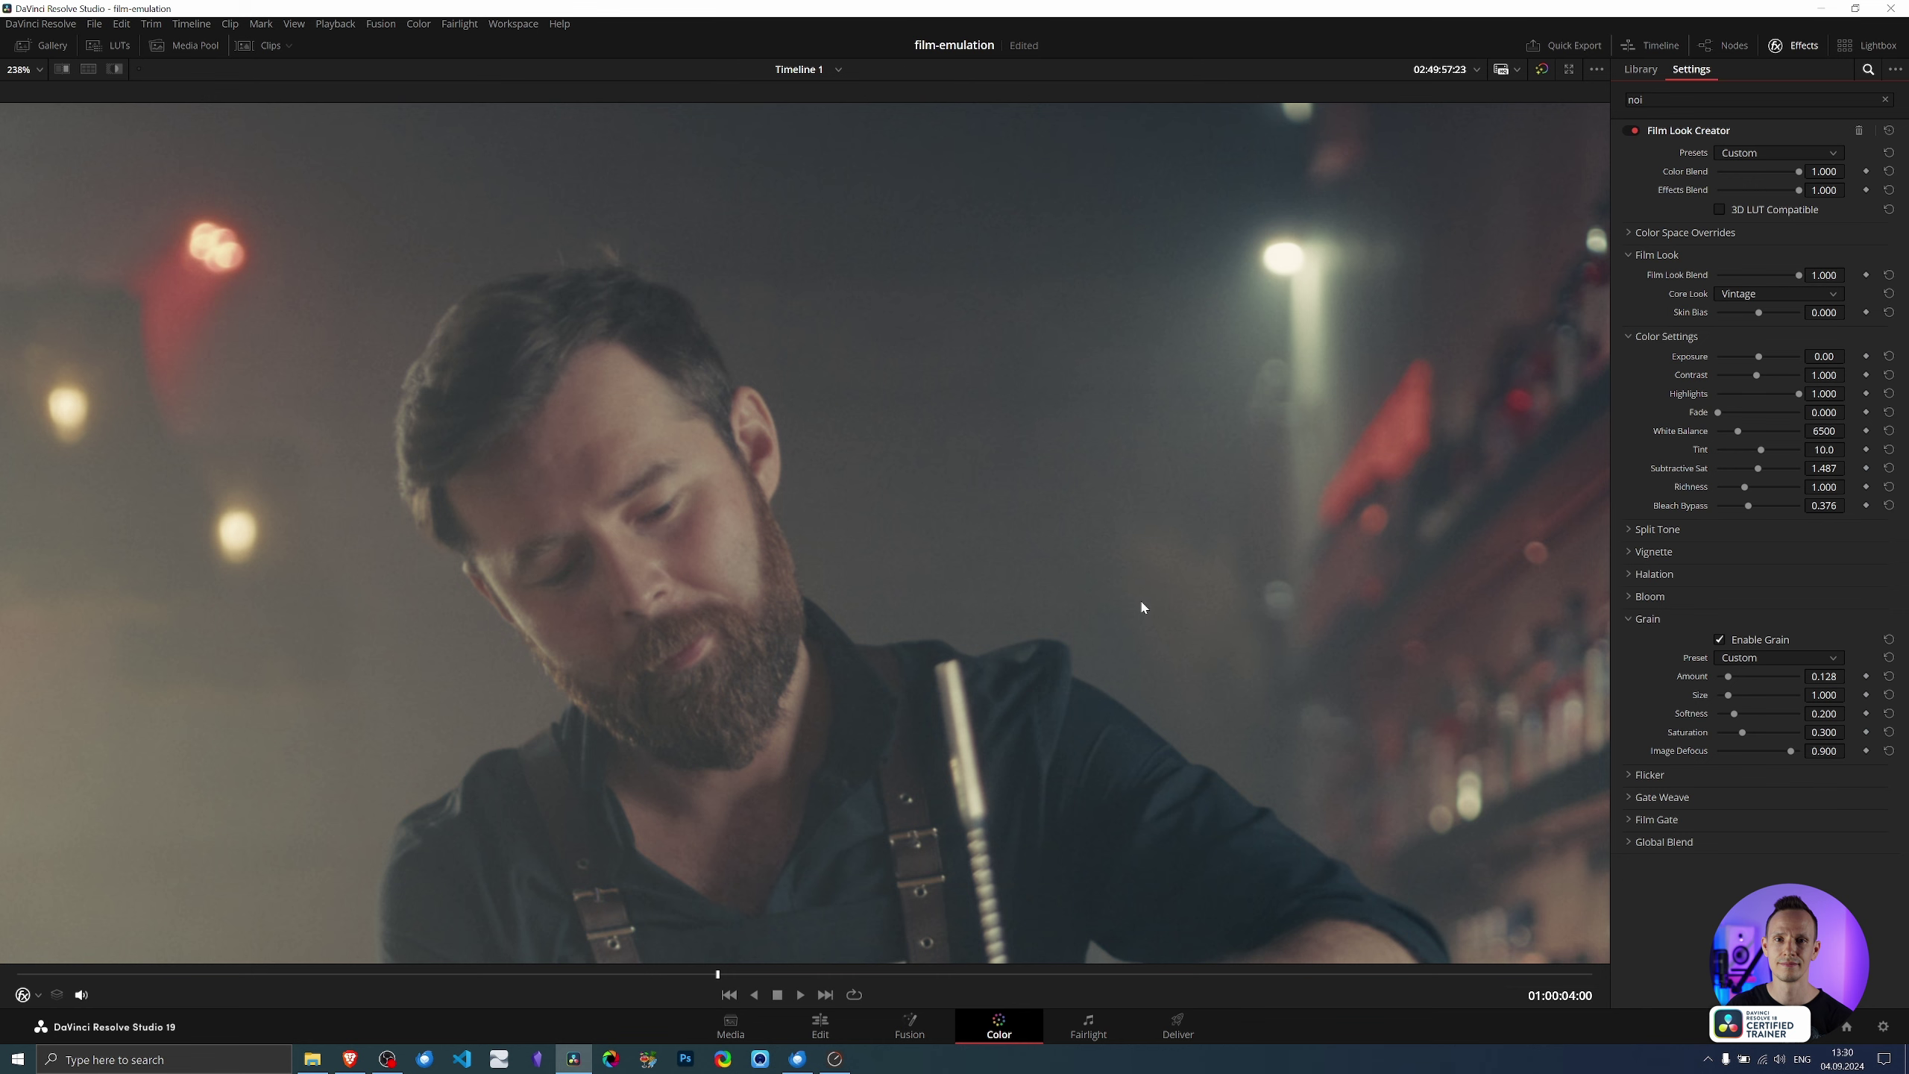
{"action": "scroll", "coordinate": [859, 530], "scroll_direction": "up", "scroll_amount": 2}
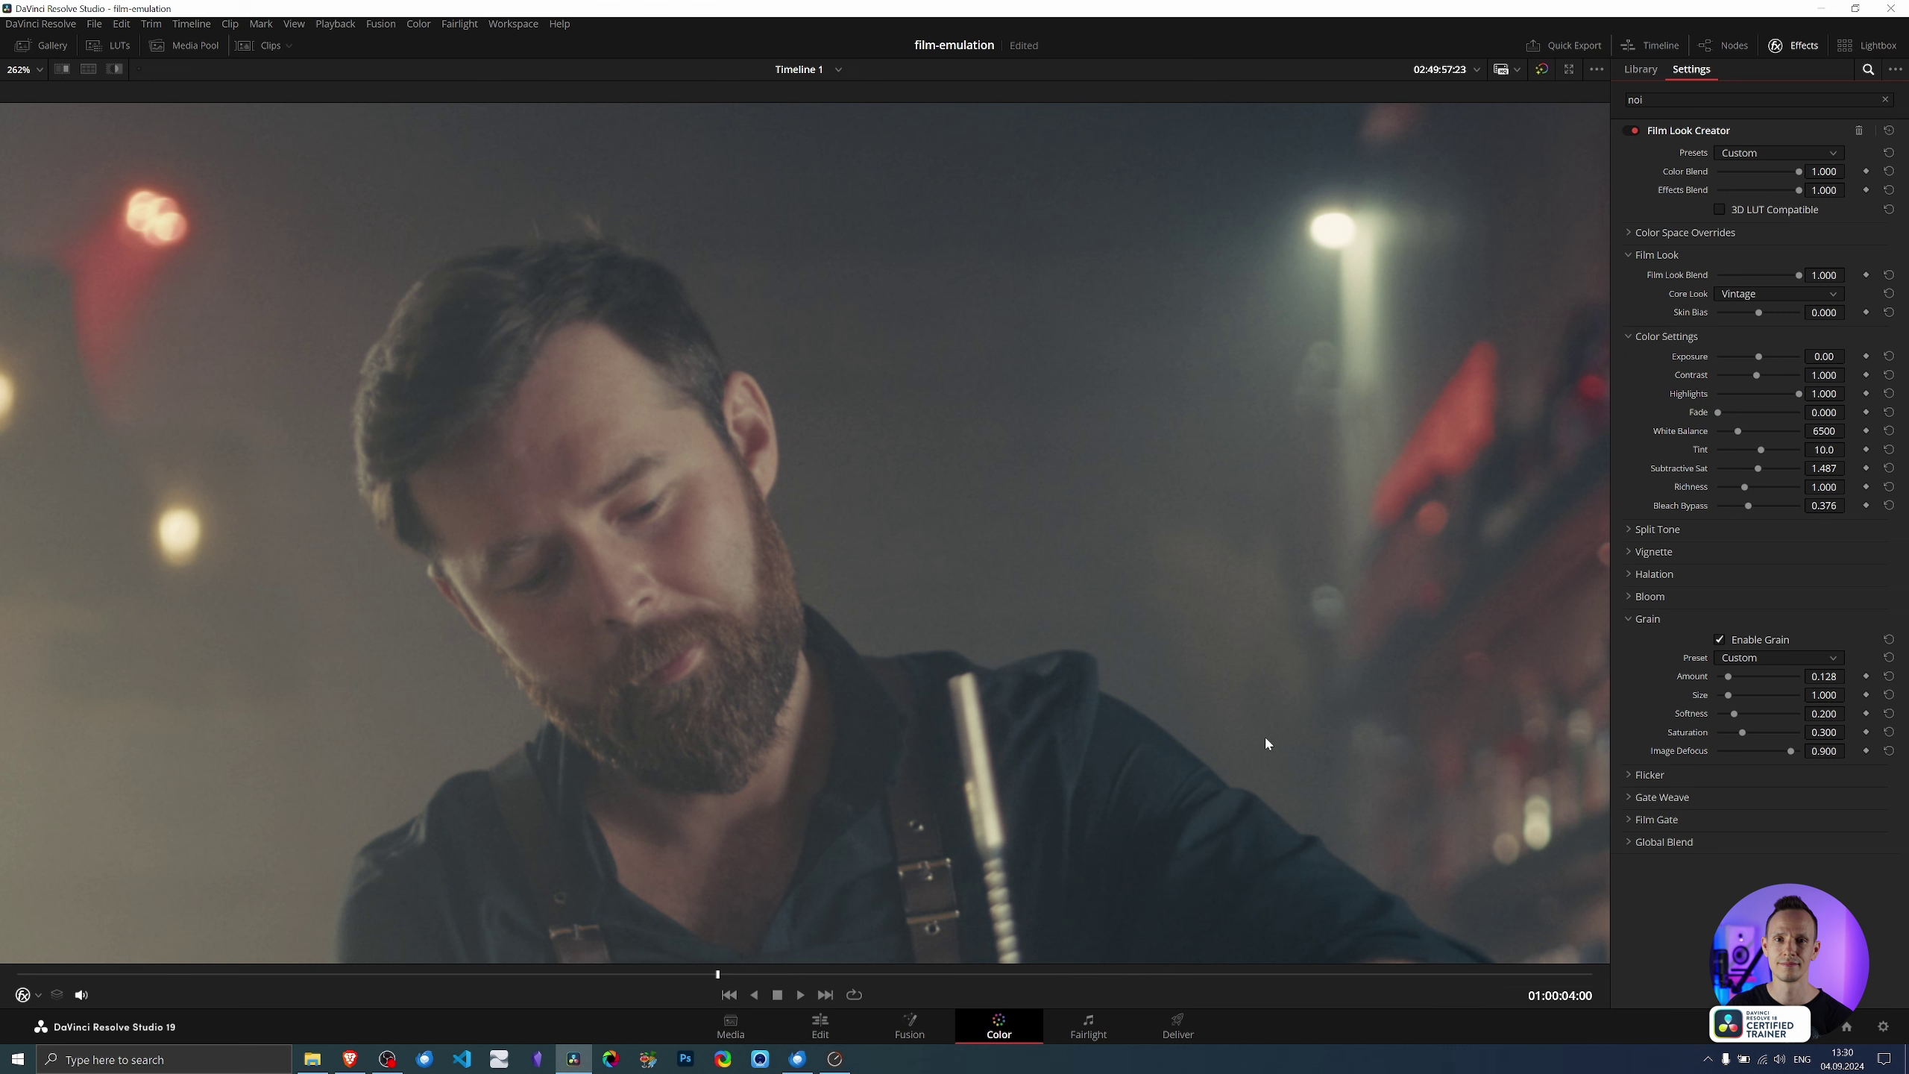
{"action": "left_click_drag", "start_coordinate": [1199, 690], "coordinate": [1179, 628]}
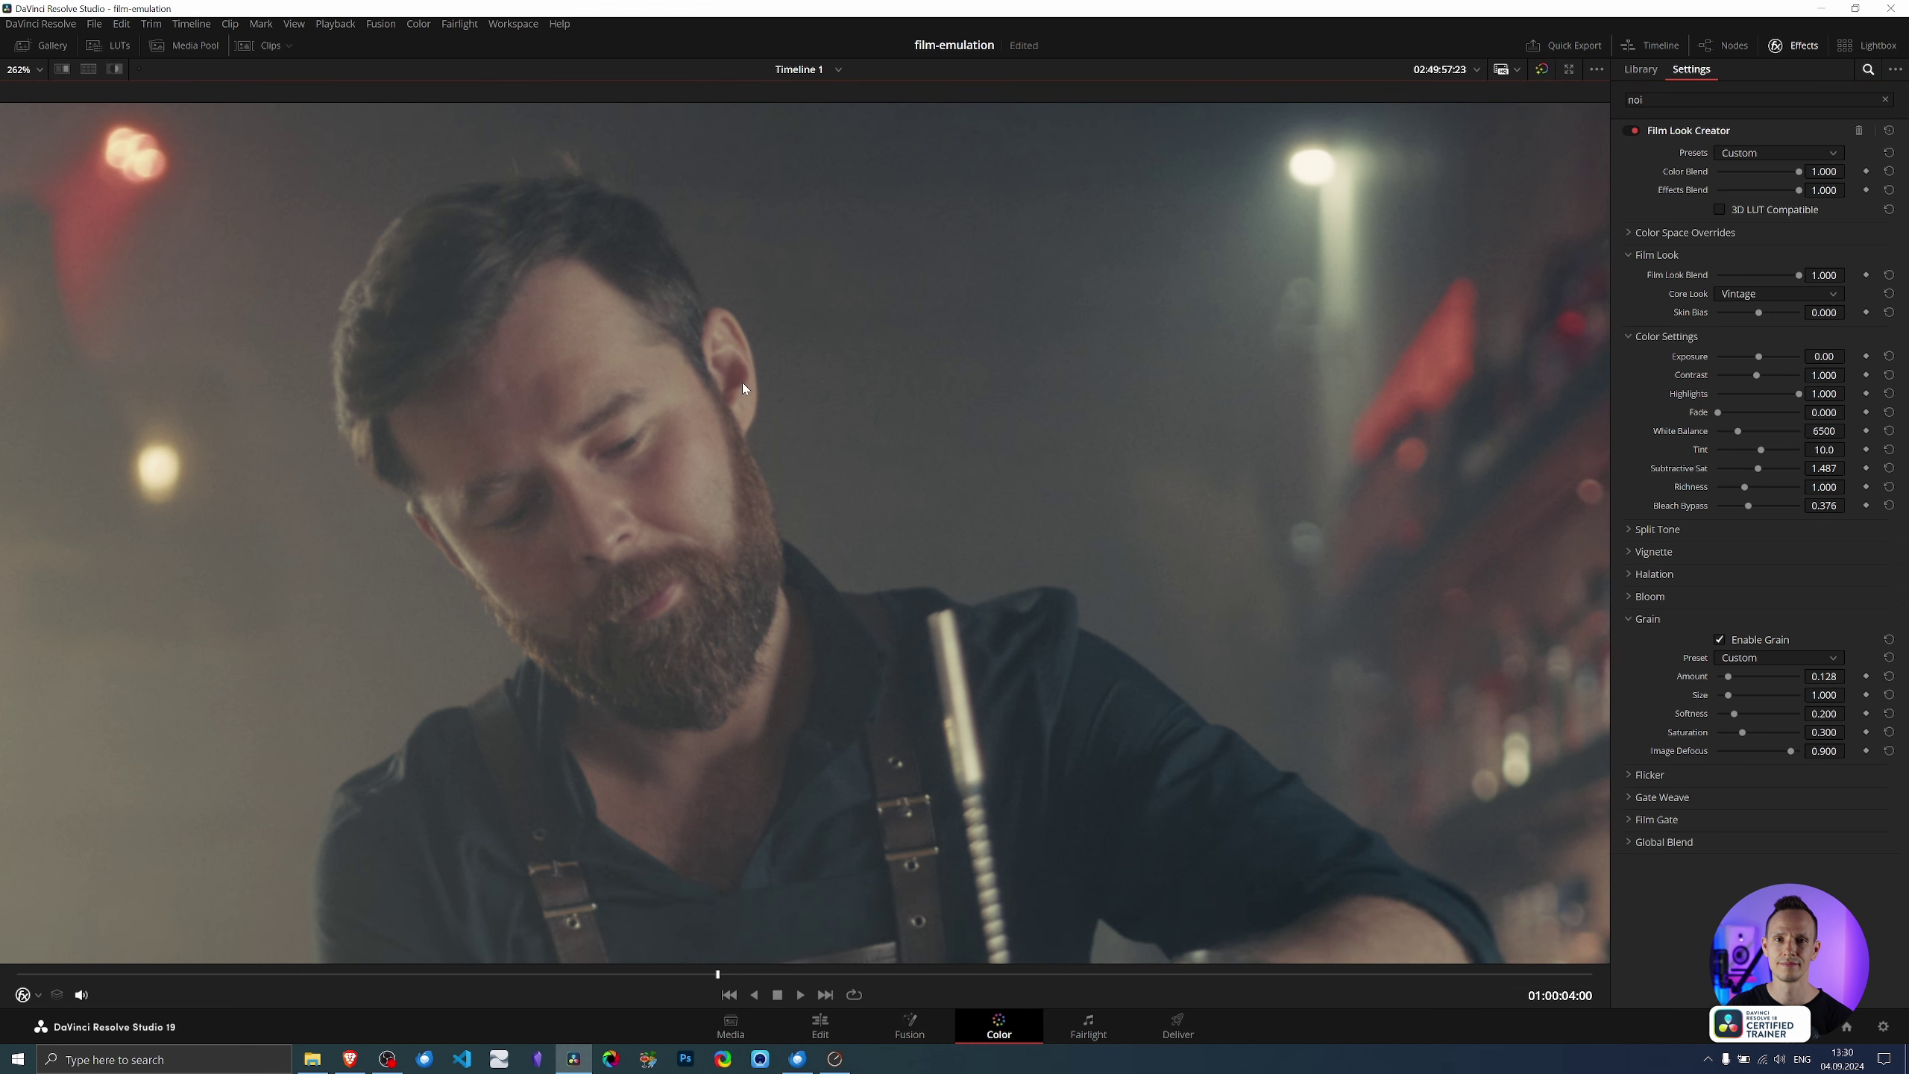
{"action": "left_click", "coordinate": [1627, 618]}
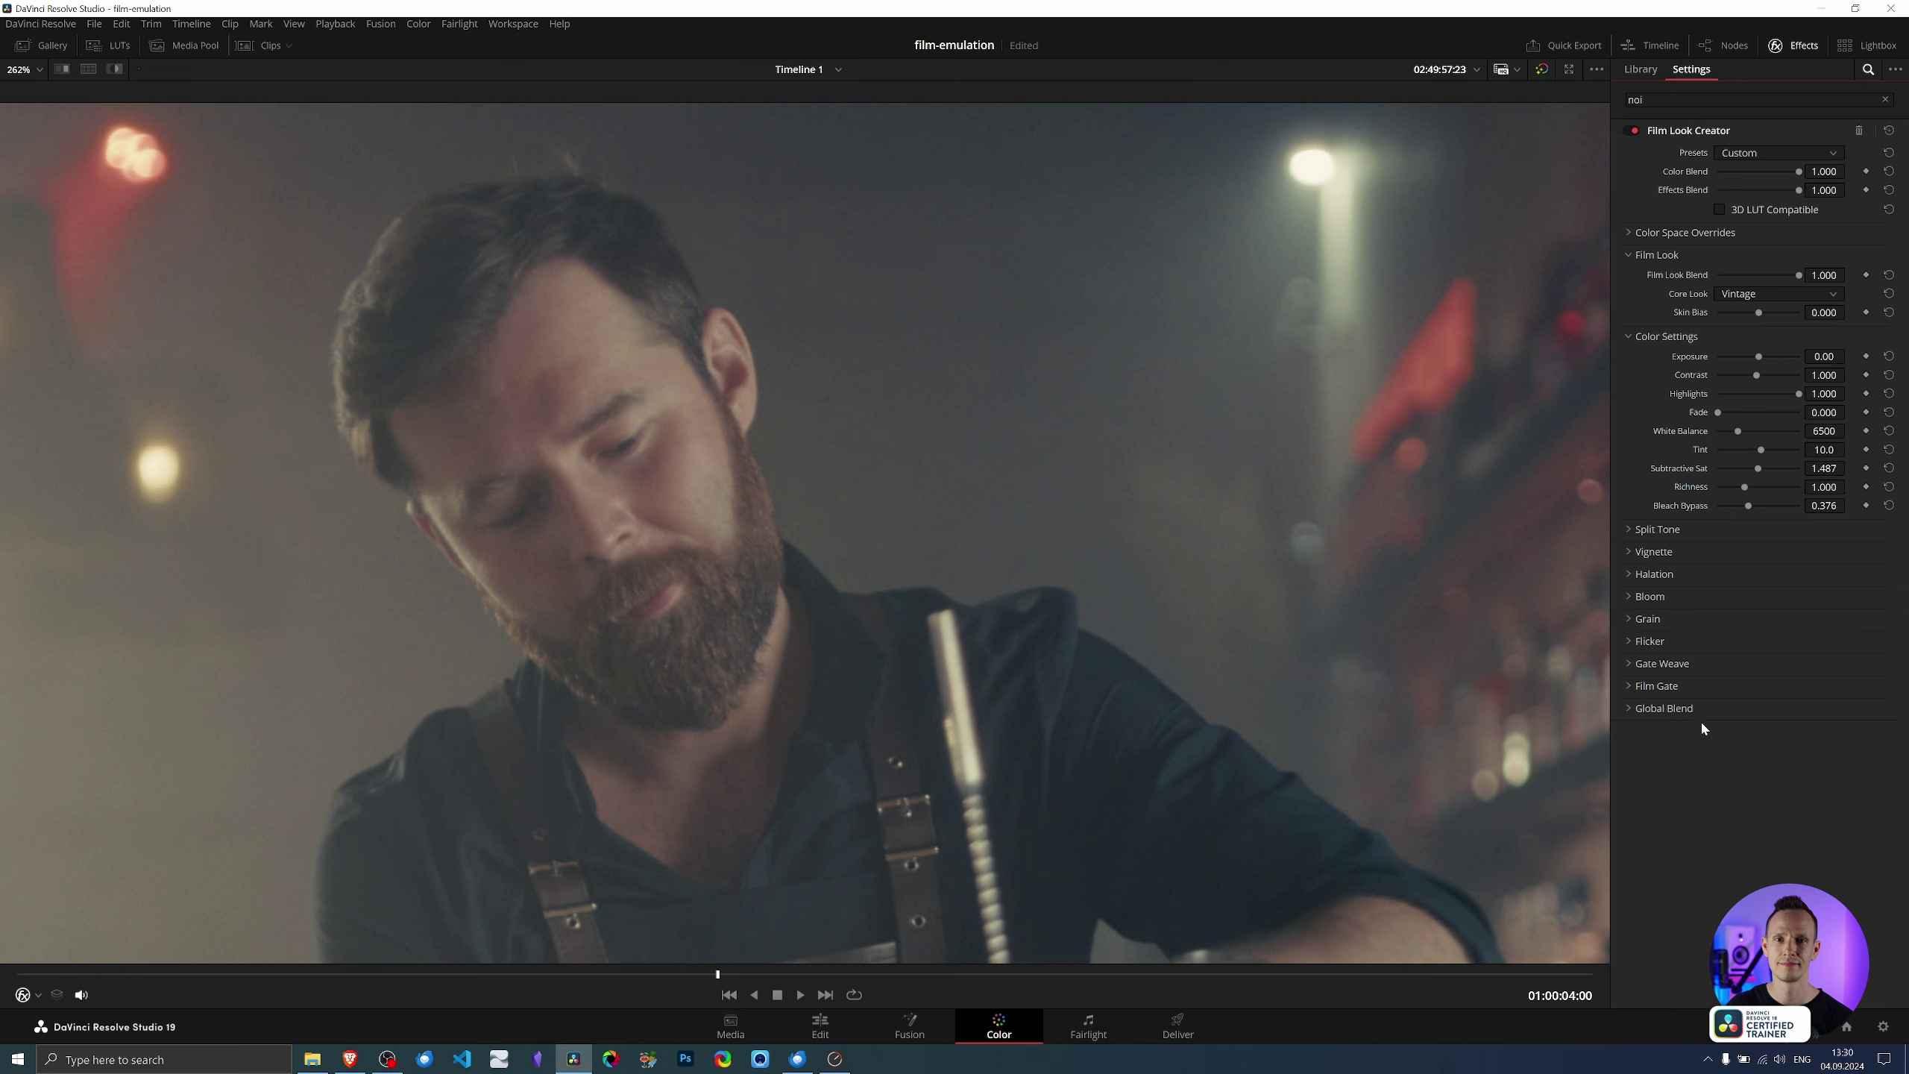
{"action": "left_click", "coordinate": [1627, 643]}
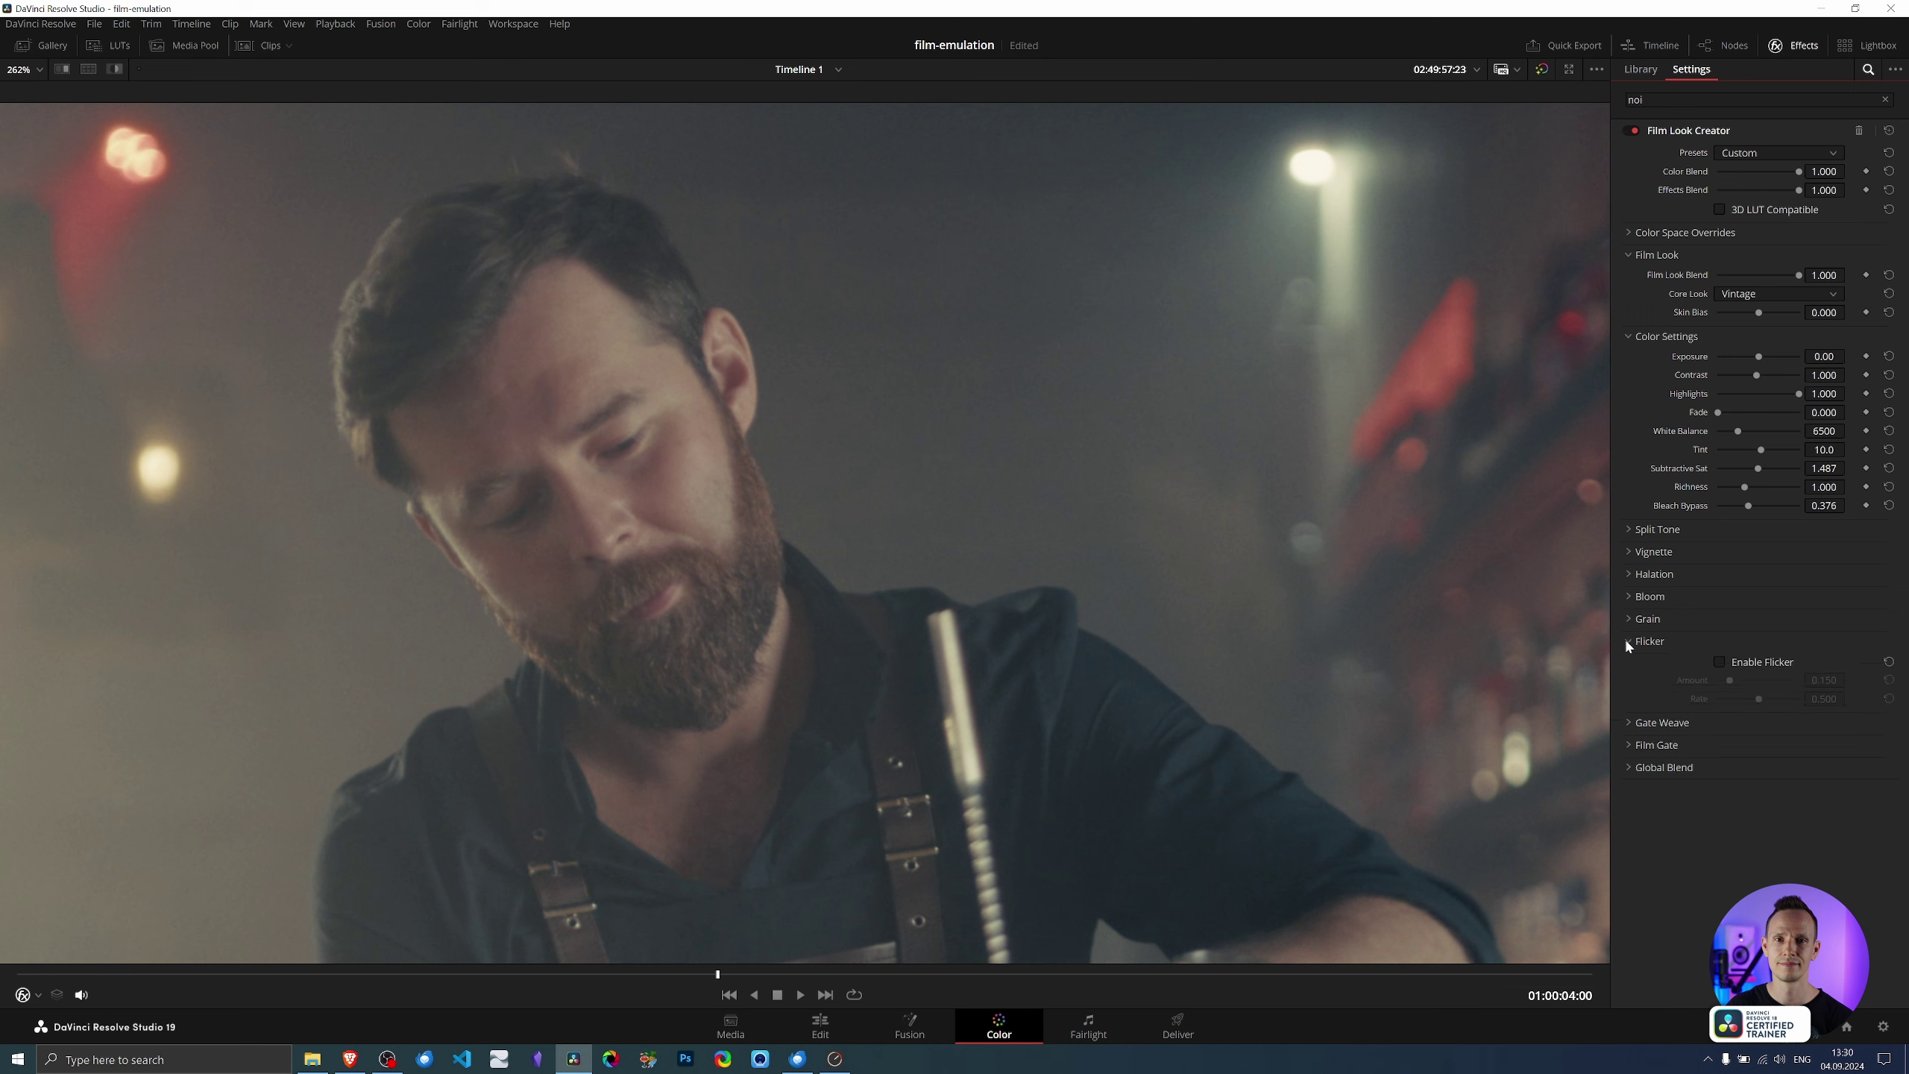
{"action": "left_click", "coordinate": [1721, 662]}
{"action": "left_click_drag", "start_coordinate": [1733, 682], "coordinate": [1780, 681]}
{"action": "key", "text": "space"}
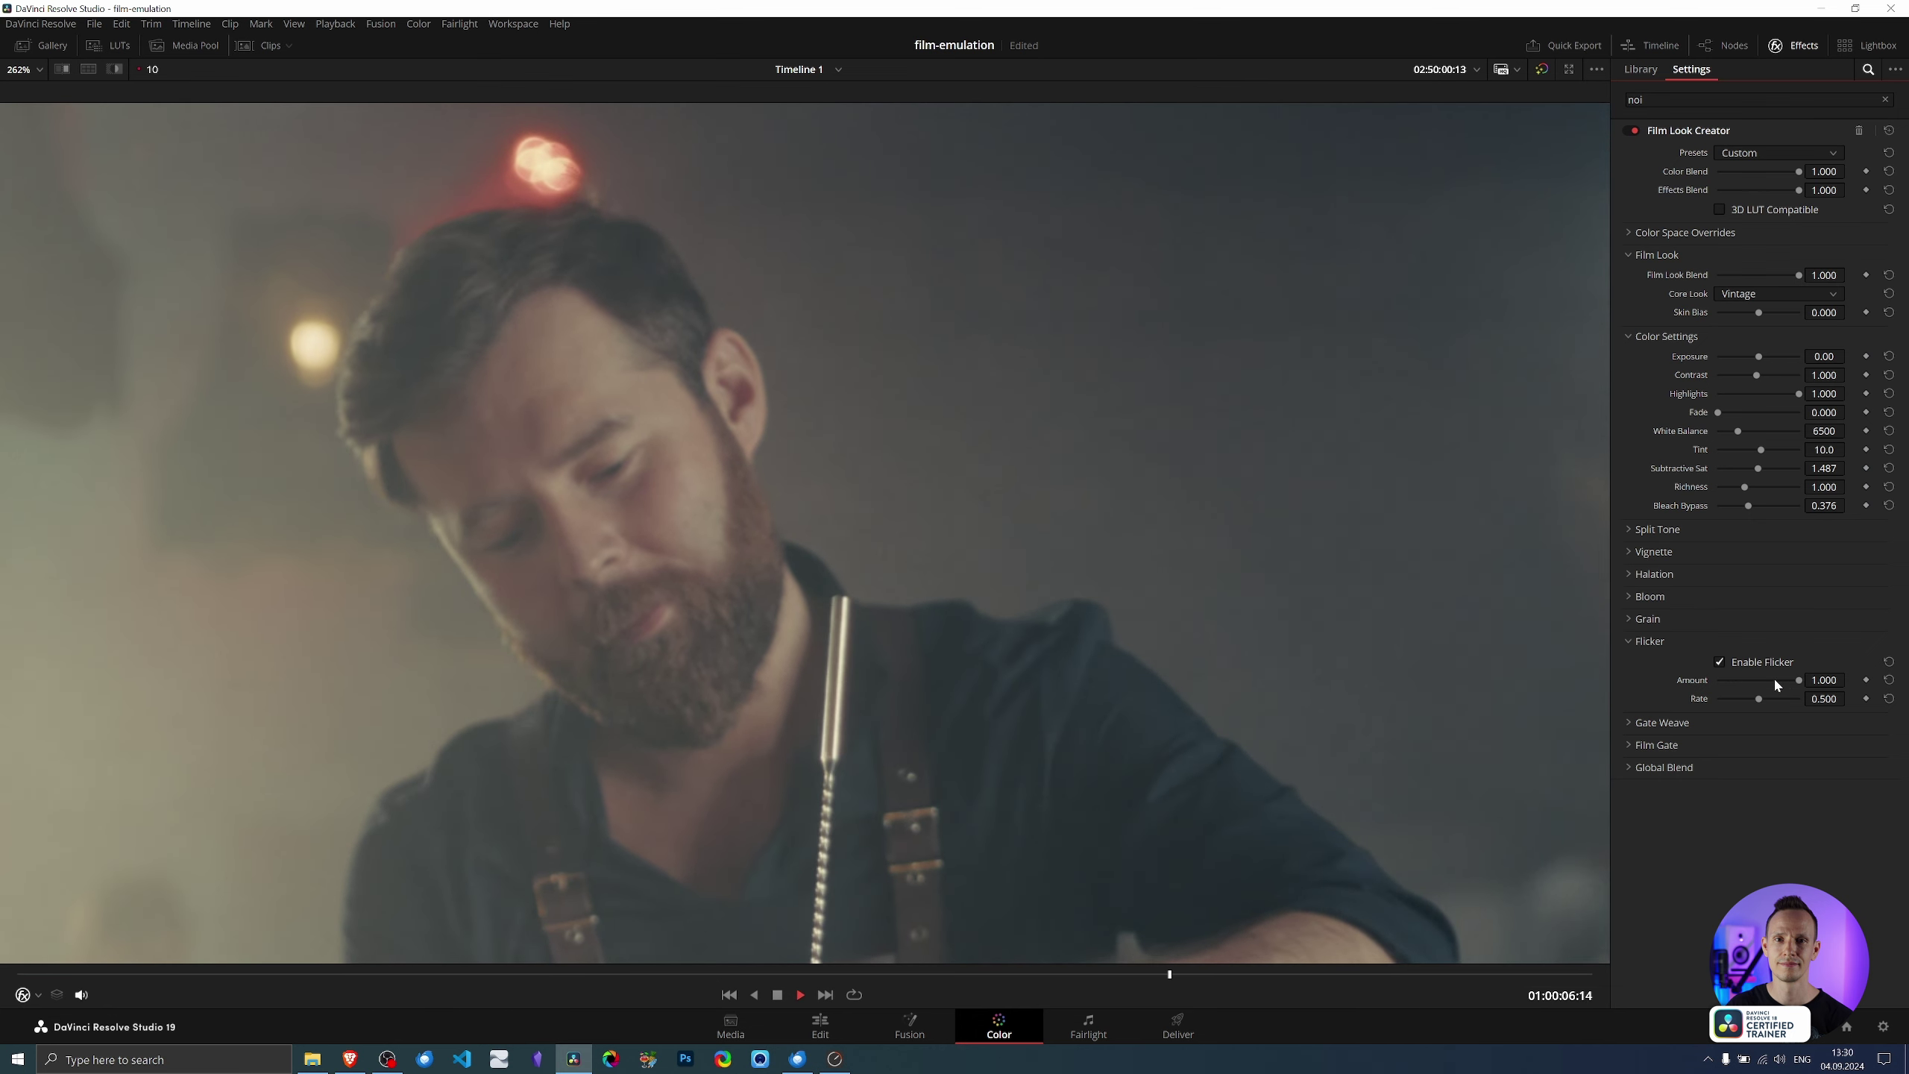
{"action": "left_click", "coordinate": [1719, 661]}
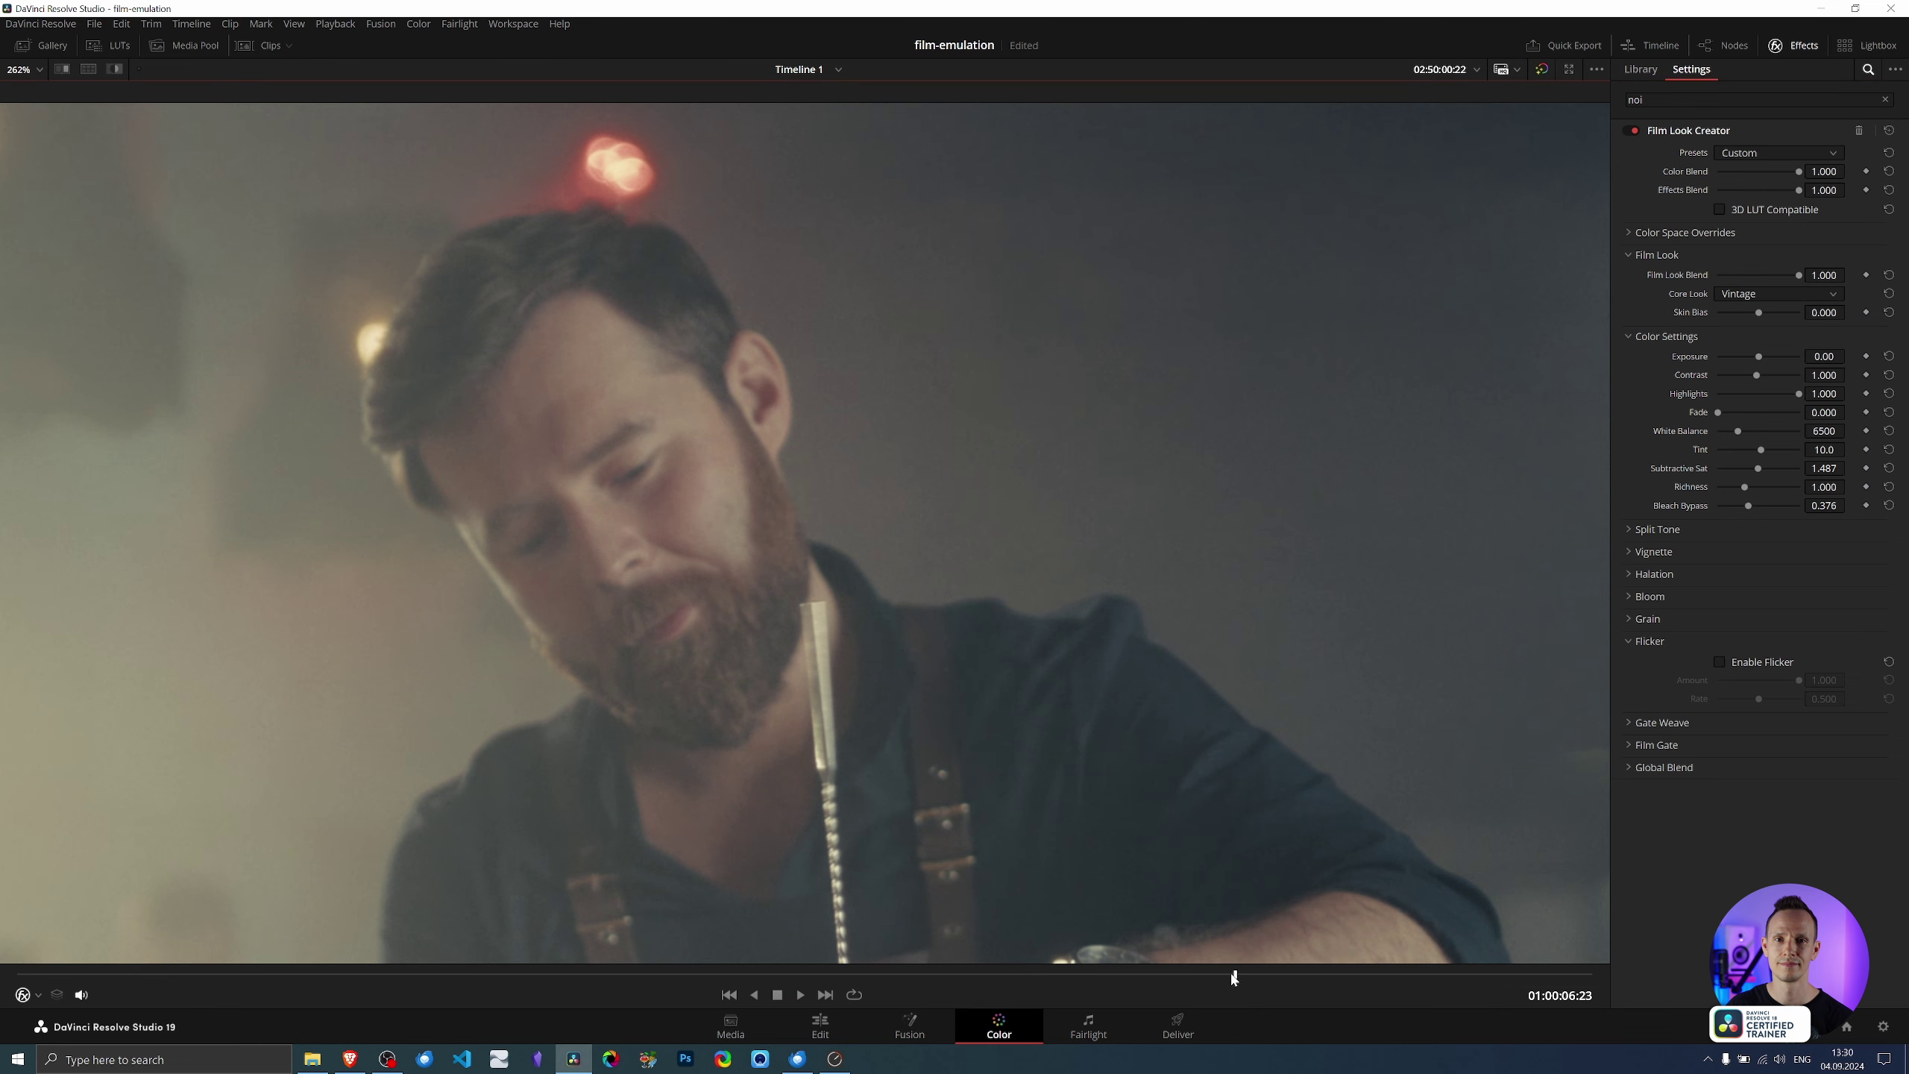
{"action": "left_click_drag", "start_coordinate": [1137, 987], "coordinate": [913, 987]}
{"action": "left_click_drag", "start_coordinate": [788, 989], "coordinate": [679, 994]}
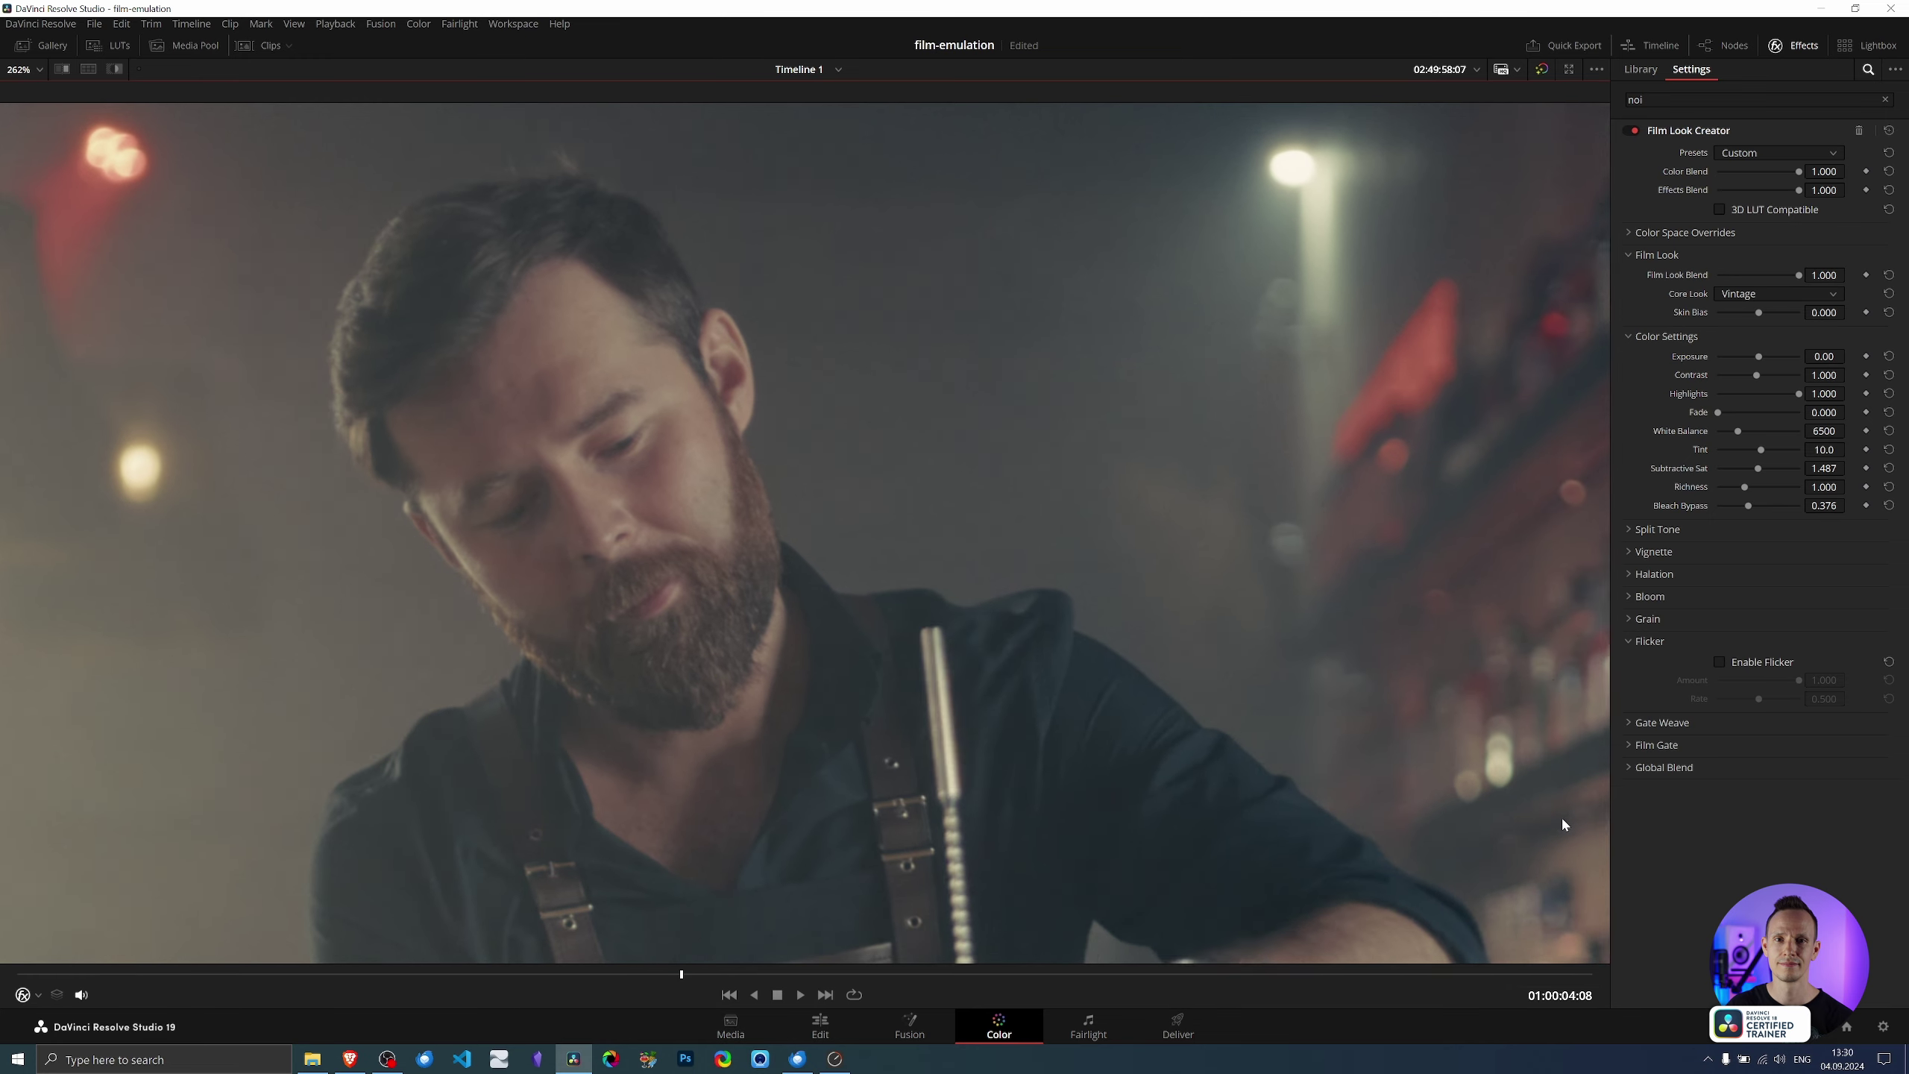
{"action": "left_click", "coordinate": [1624, 641]}
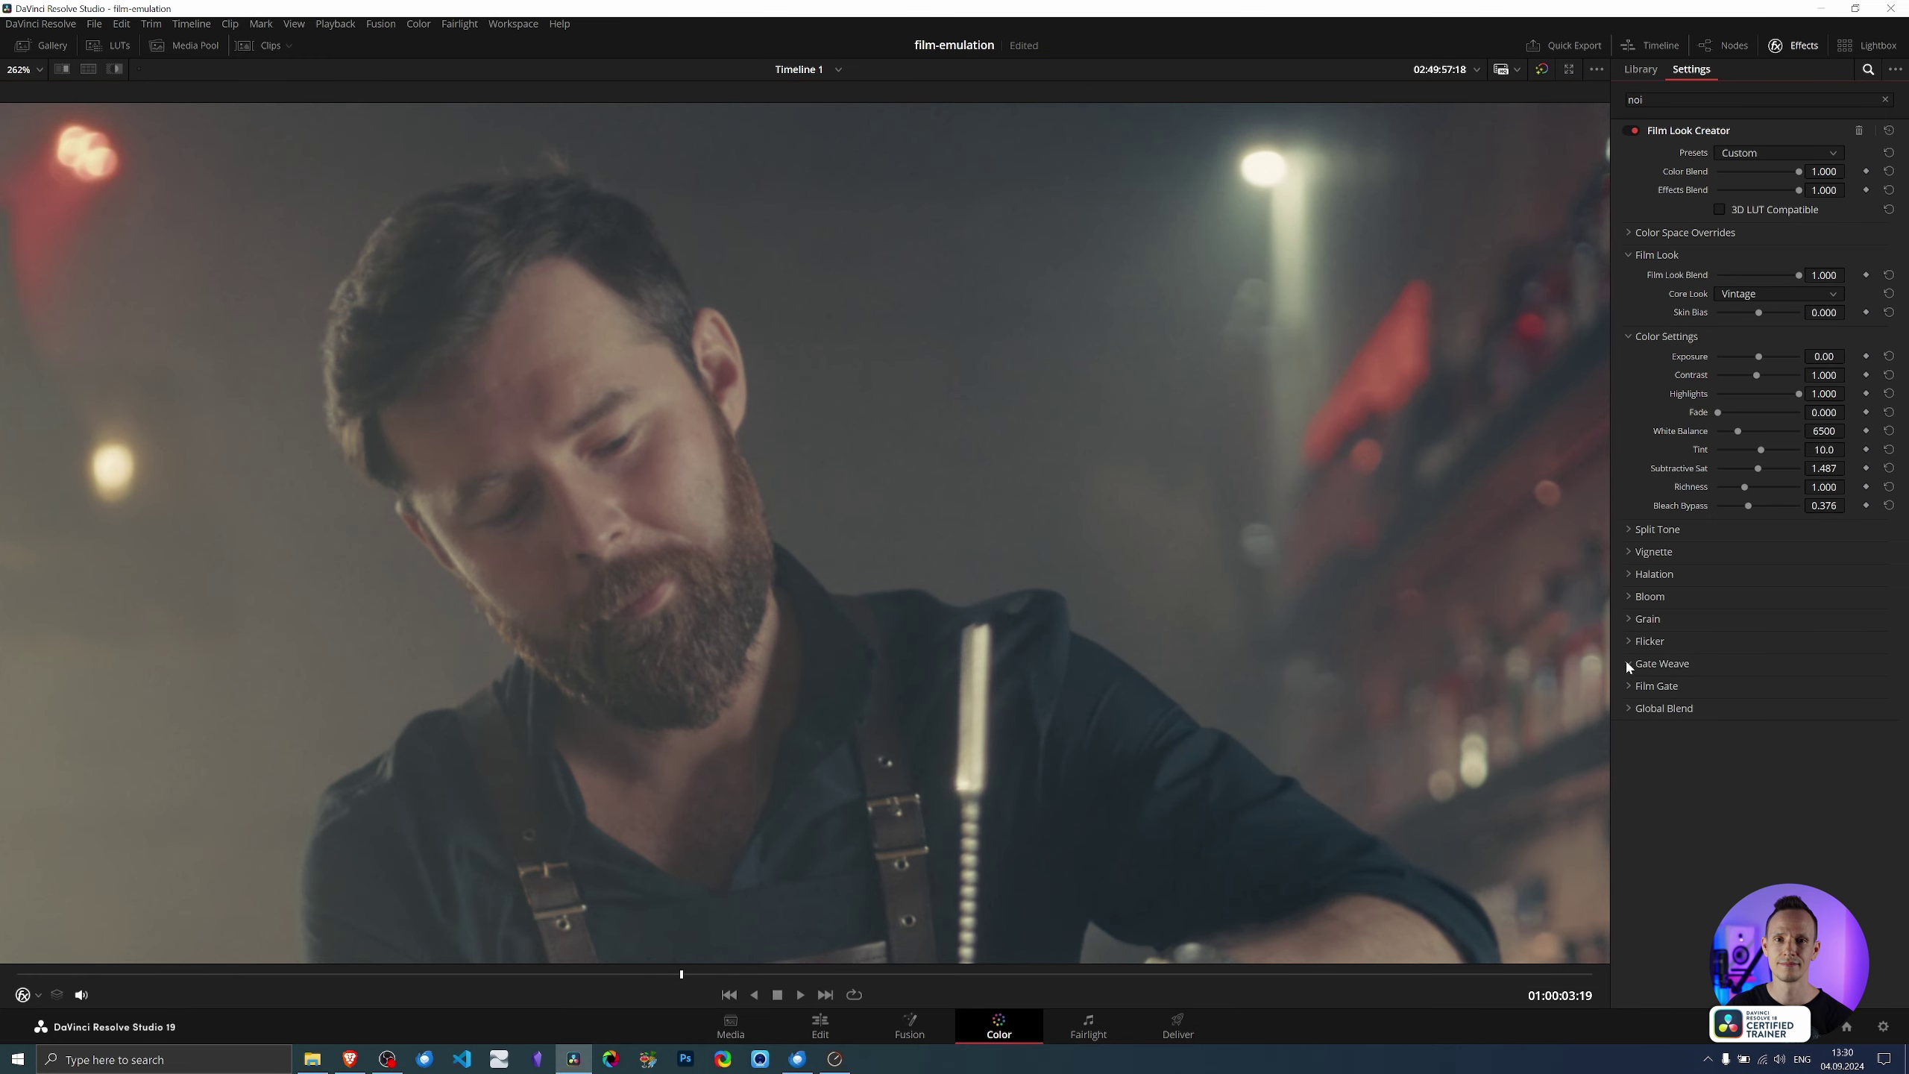
Preview gate weave at Amount 1.000, Rate 0.500, disable it, and expand Film Gate
{"action": "left_click", "coordinate": [1627, 663]}
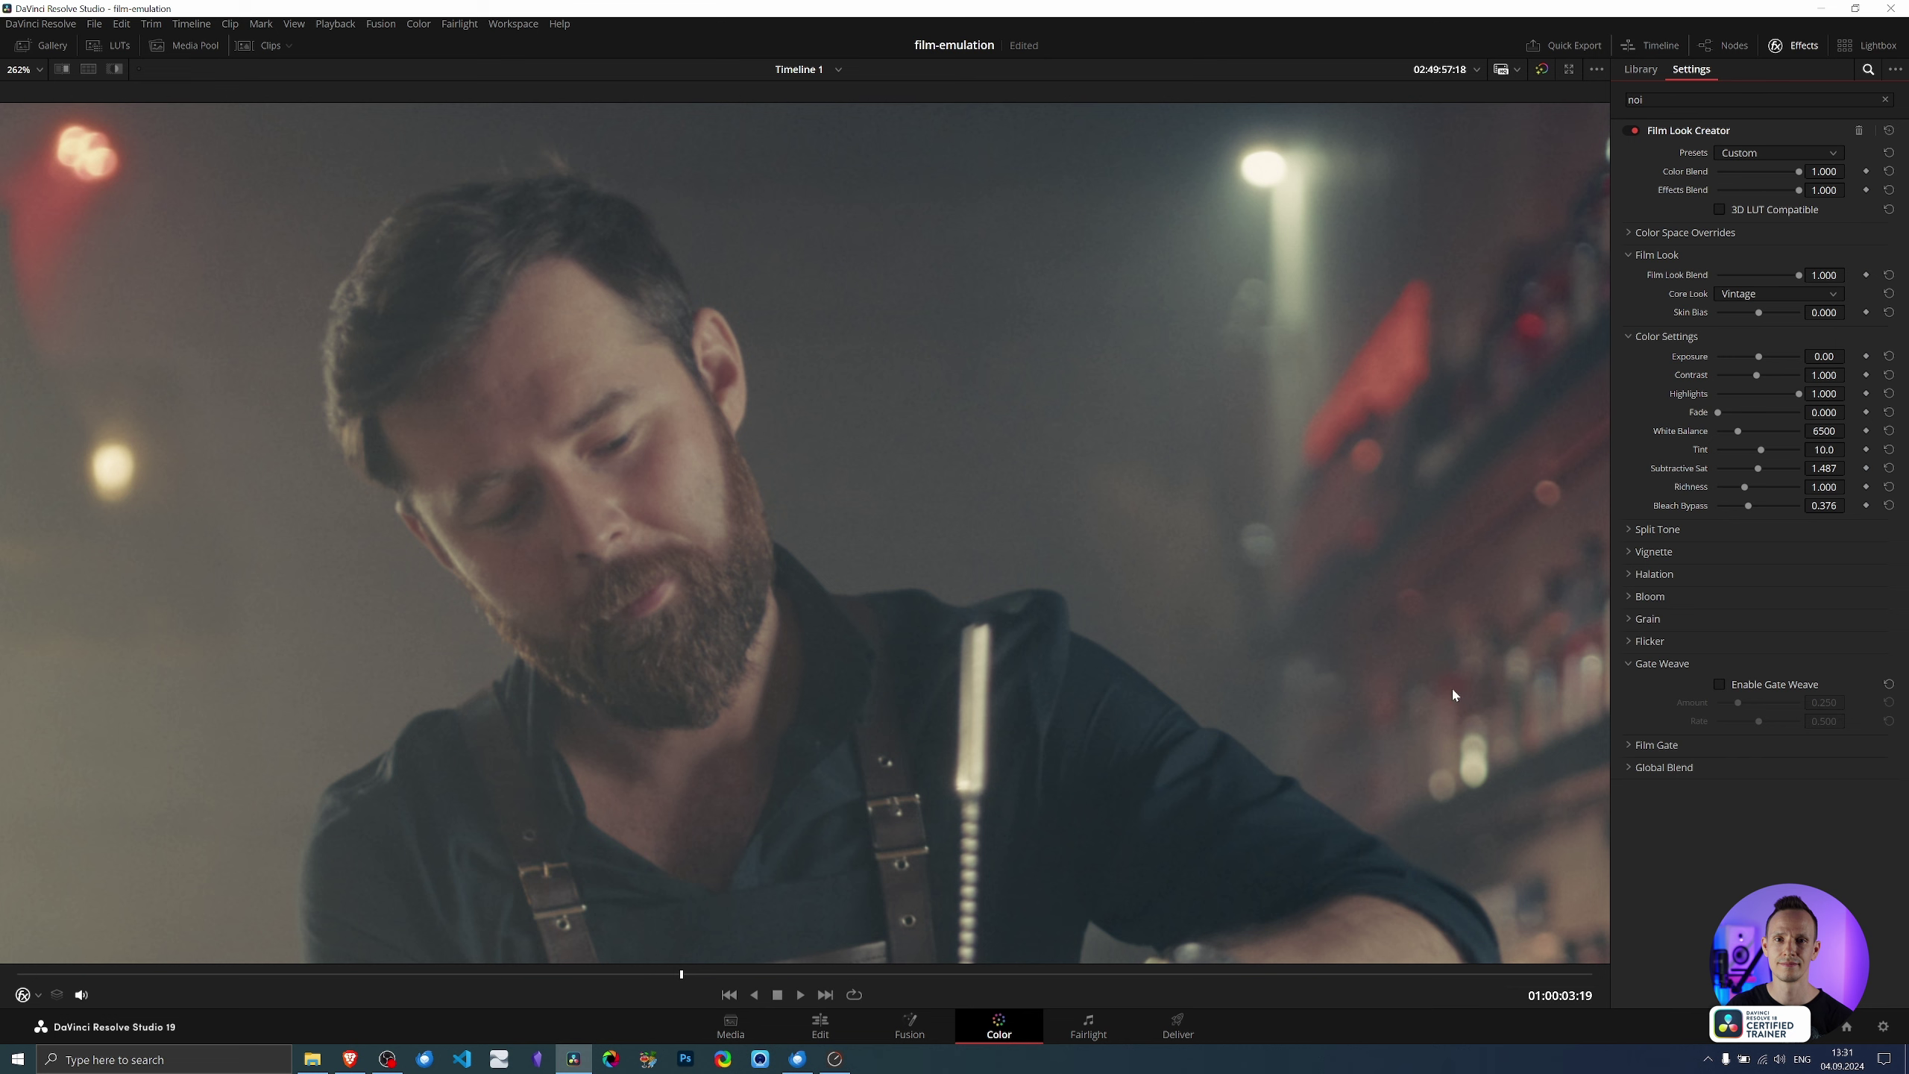
{"action": "left_click", "coordinate": [1723, 686]}
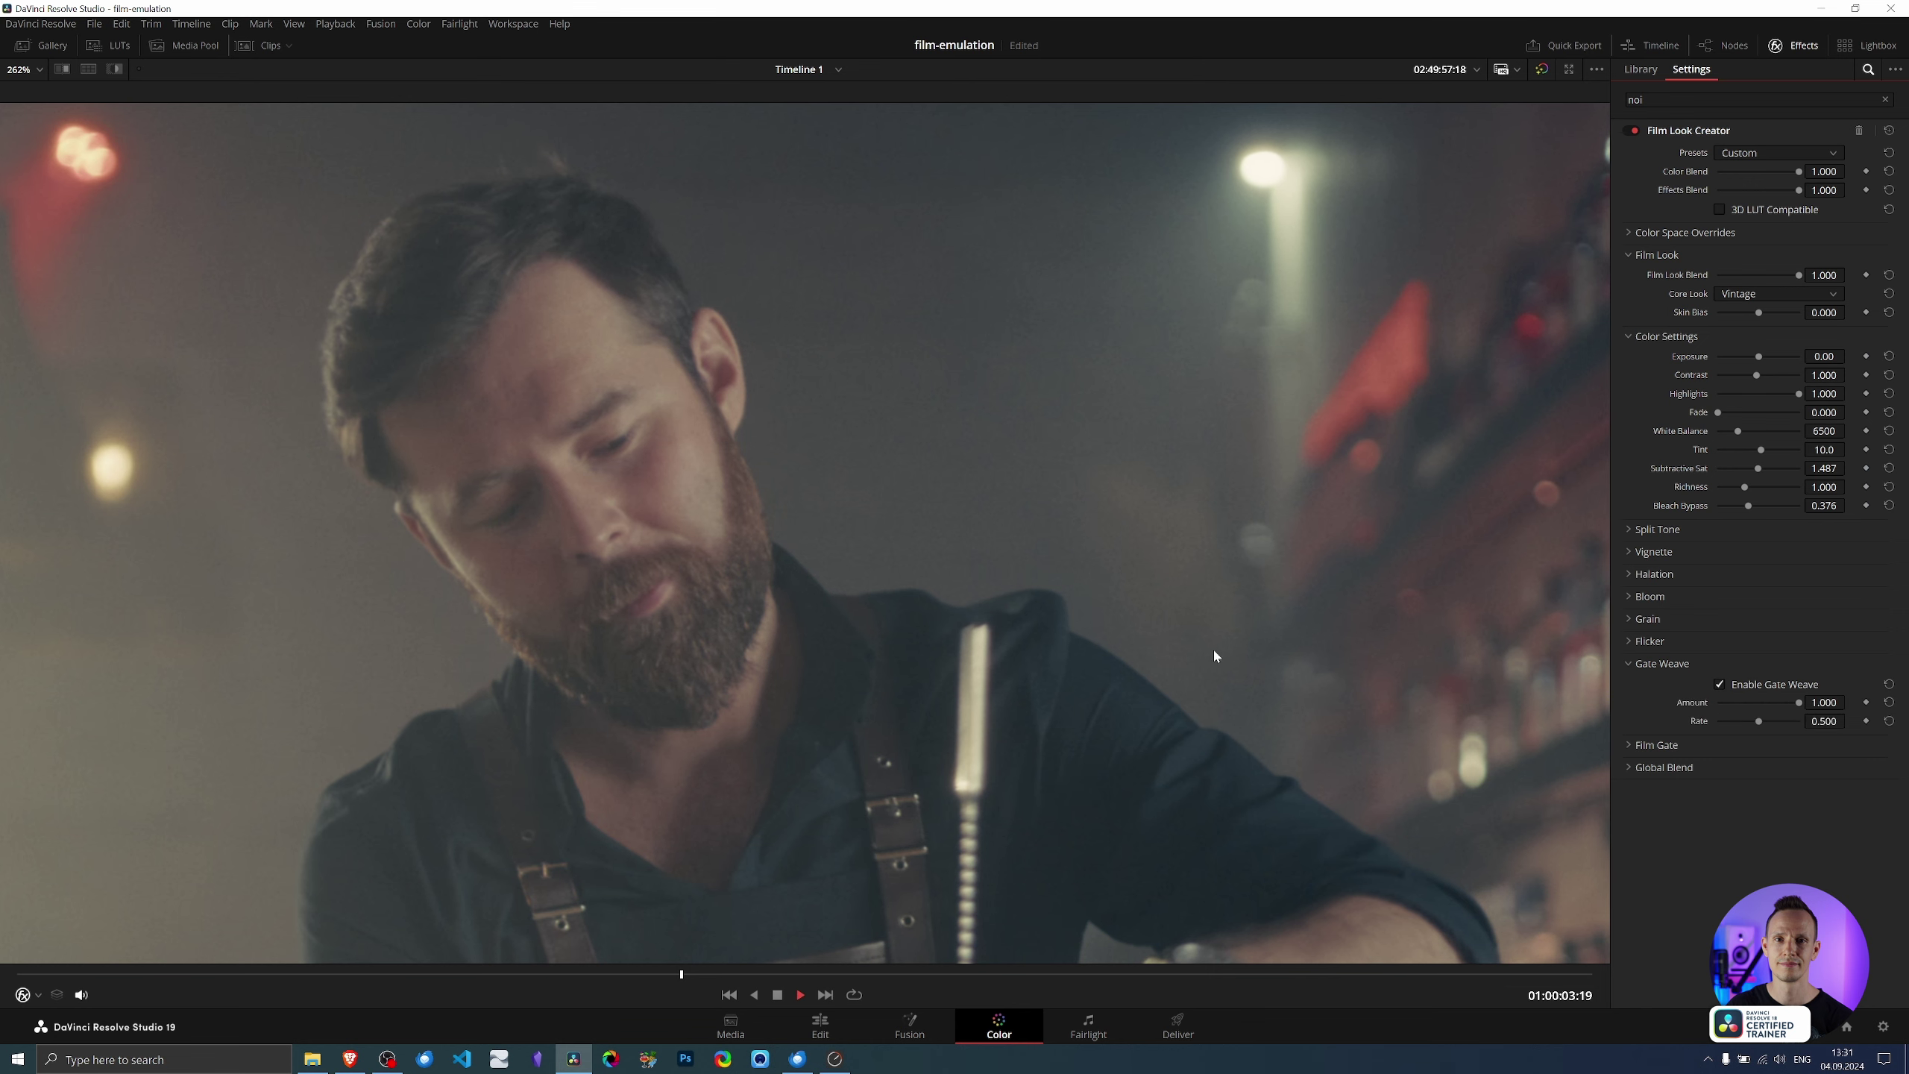
{"action": "scroll", "coordinate": [871, 510], "scroll_direction": "up", "scroll_amount": 10}
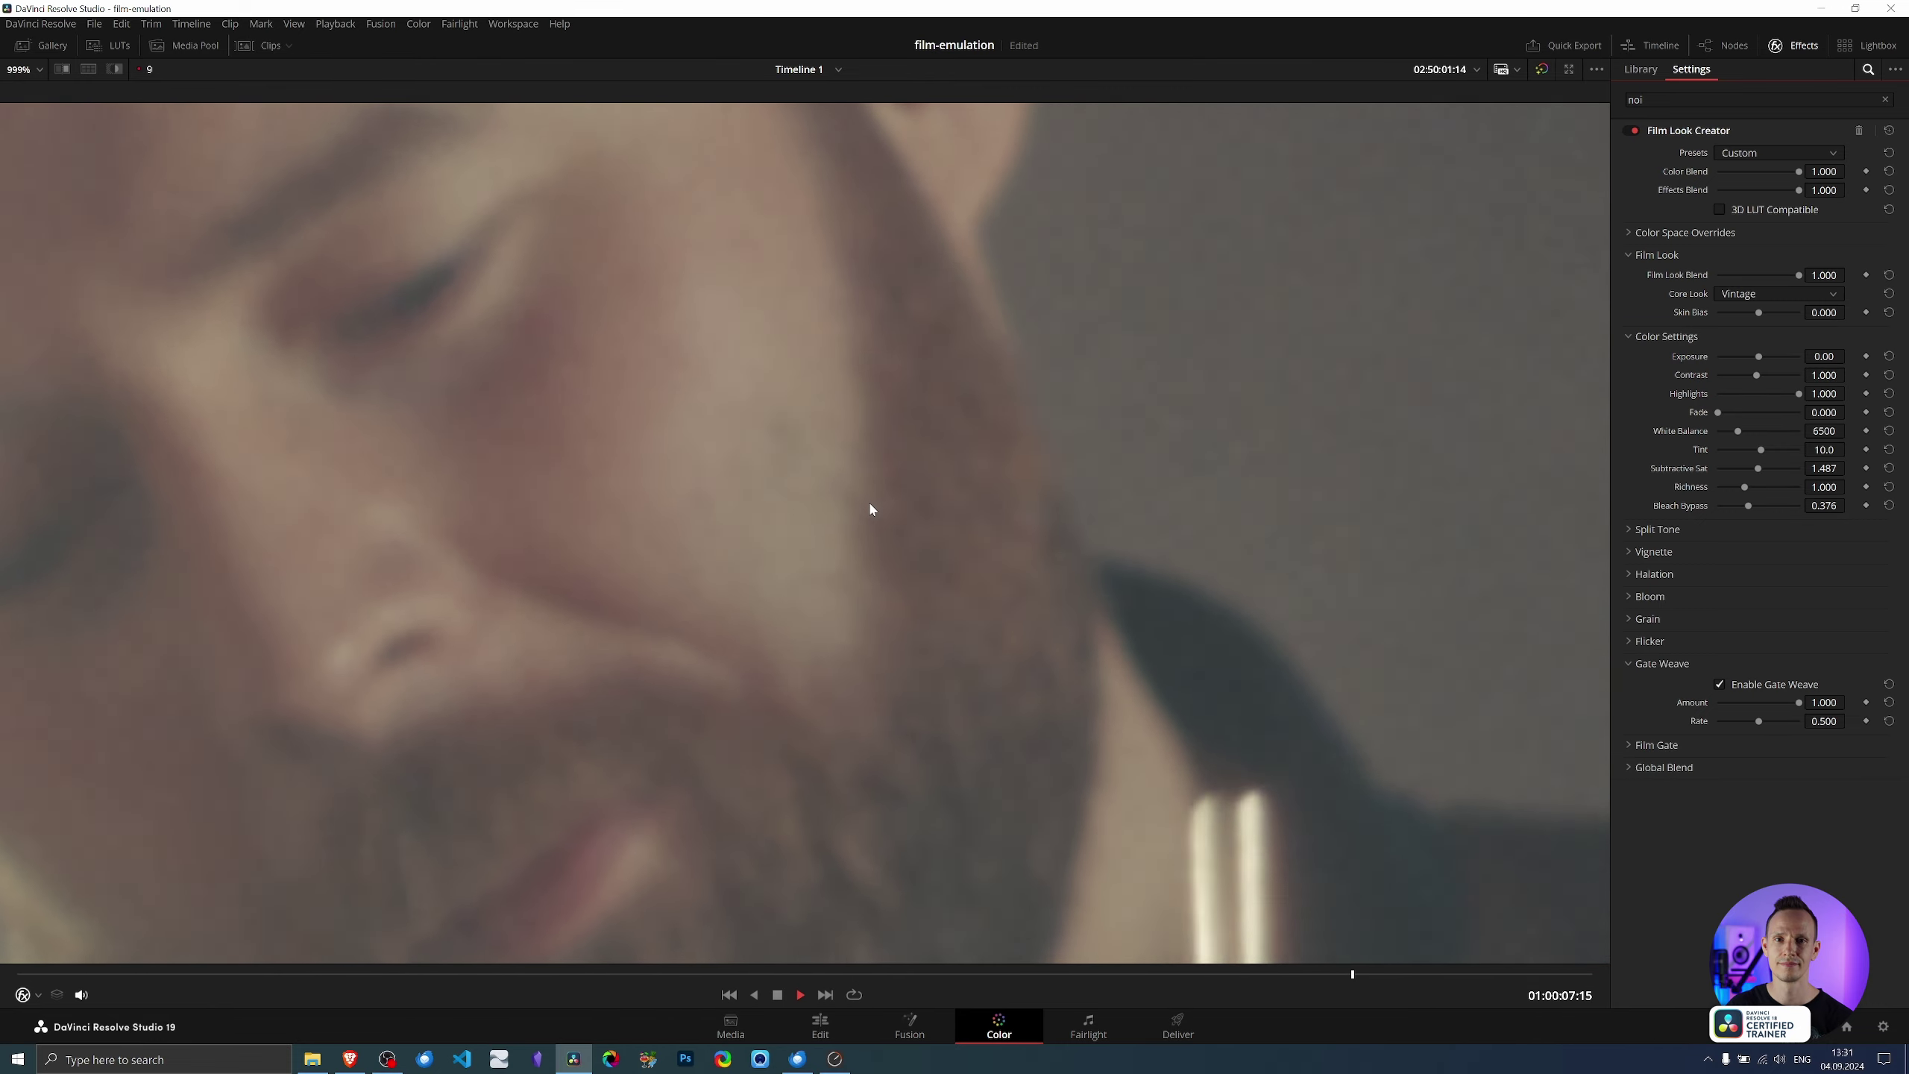
{"action": "scroll", "coordinate": [871, 509], "scroll_direction": "down", "scroll_amount": 6}
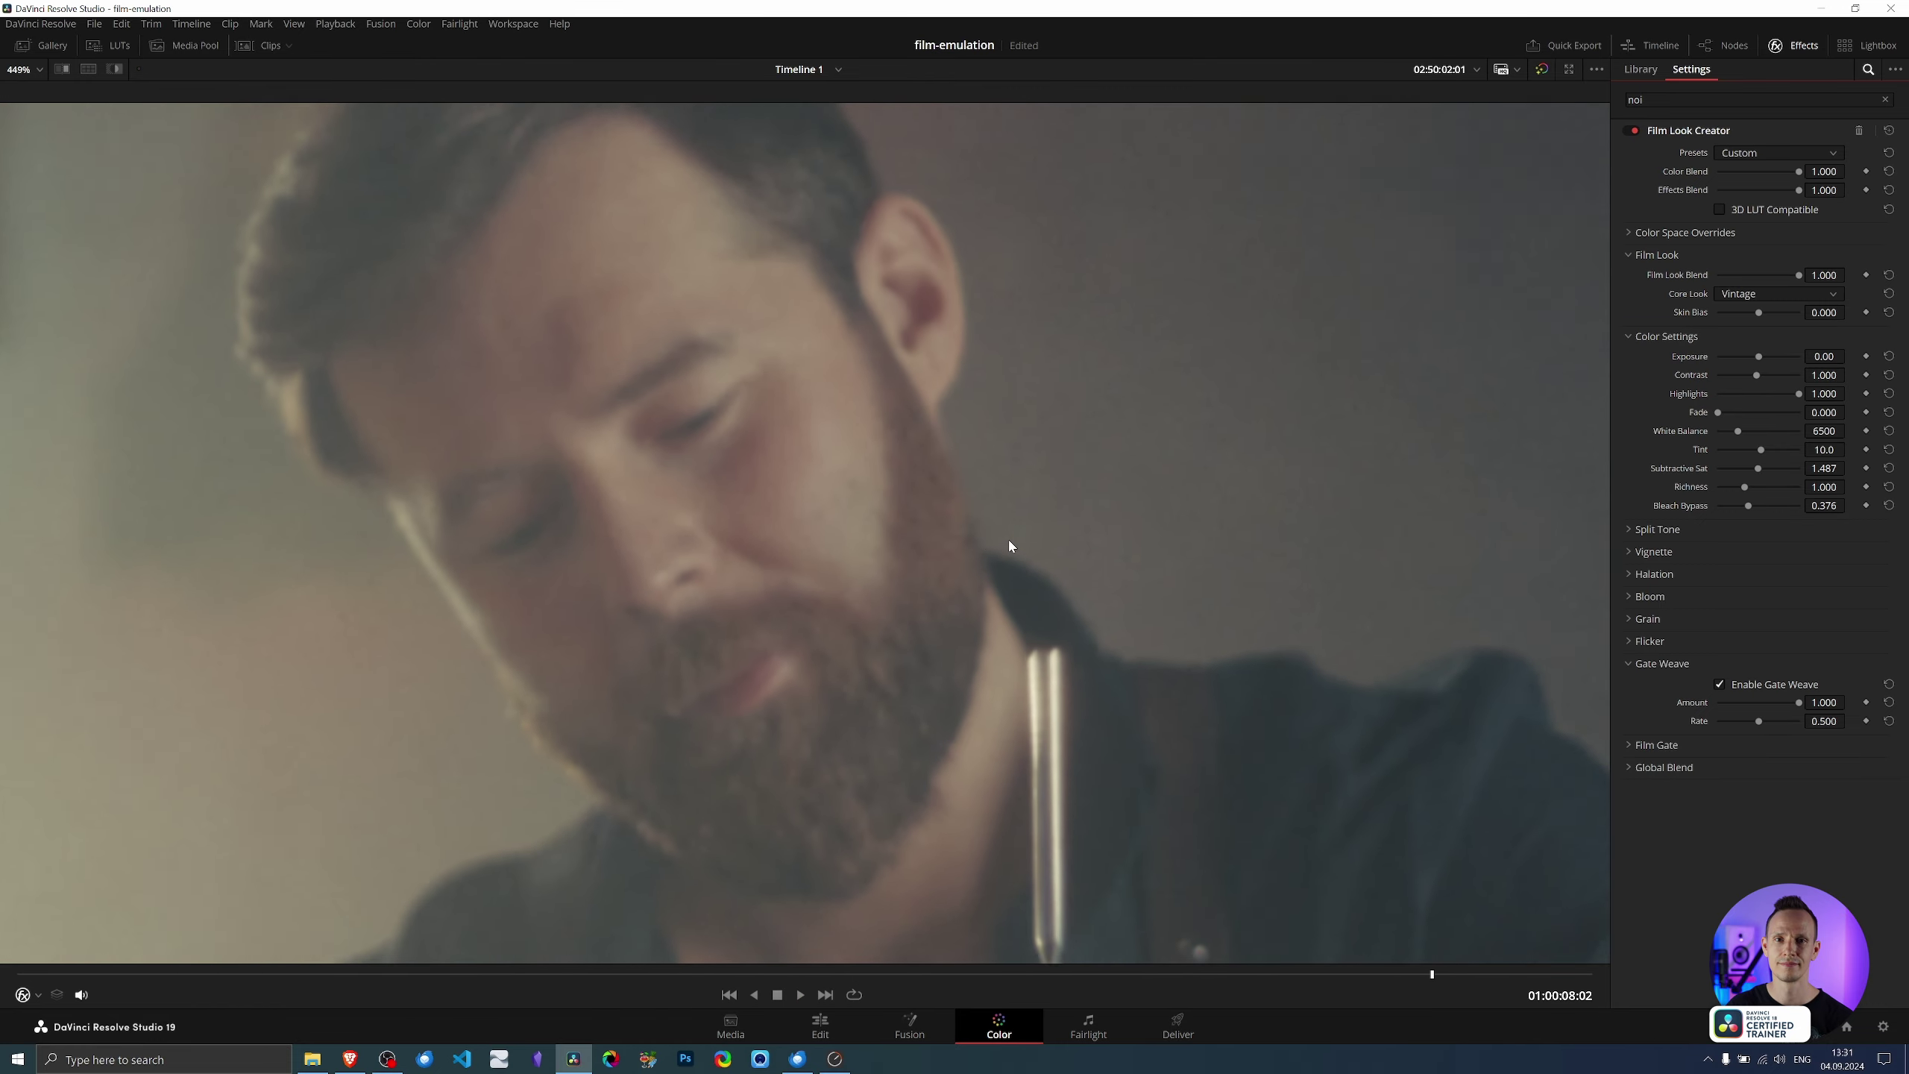
{"action": "left_click", "coordinate": [1721, 684]}
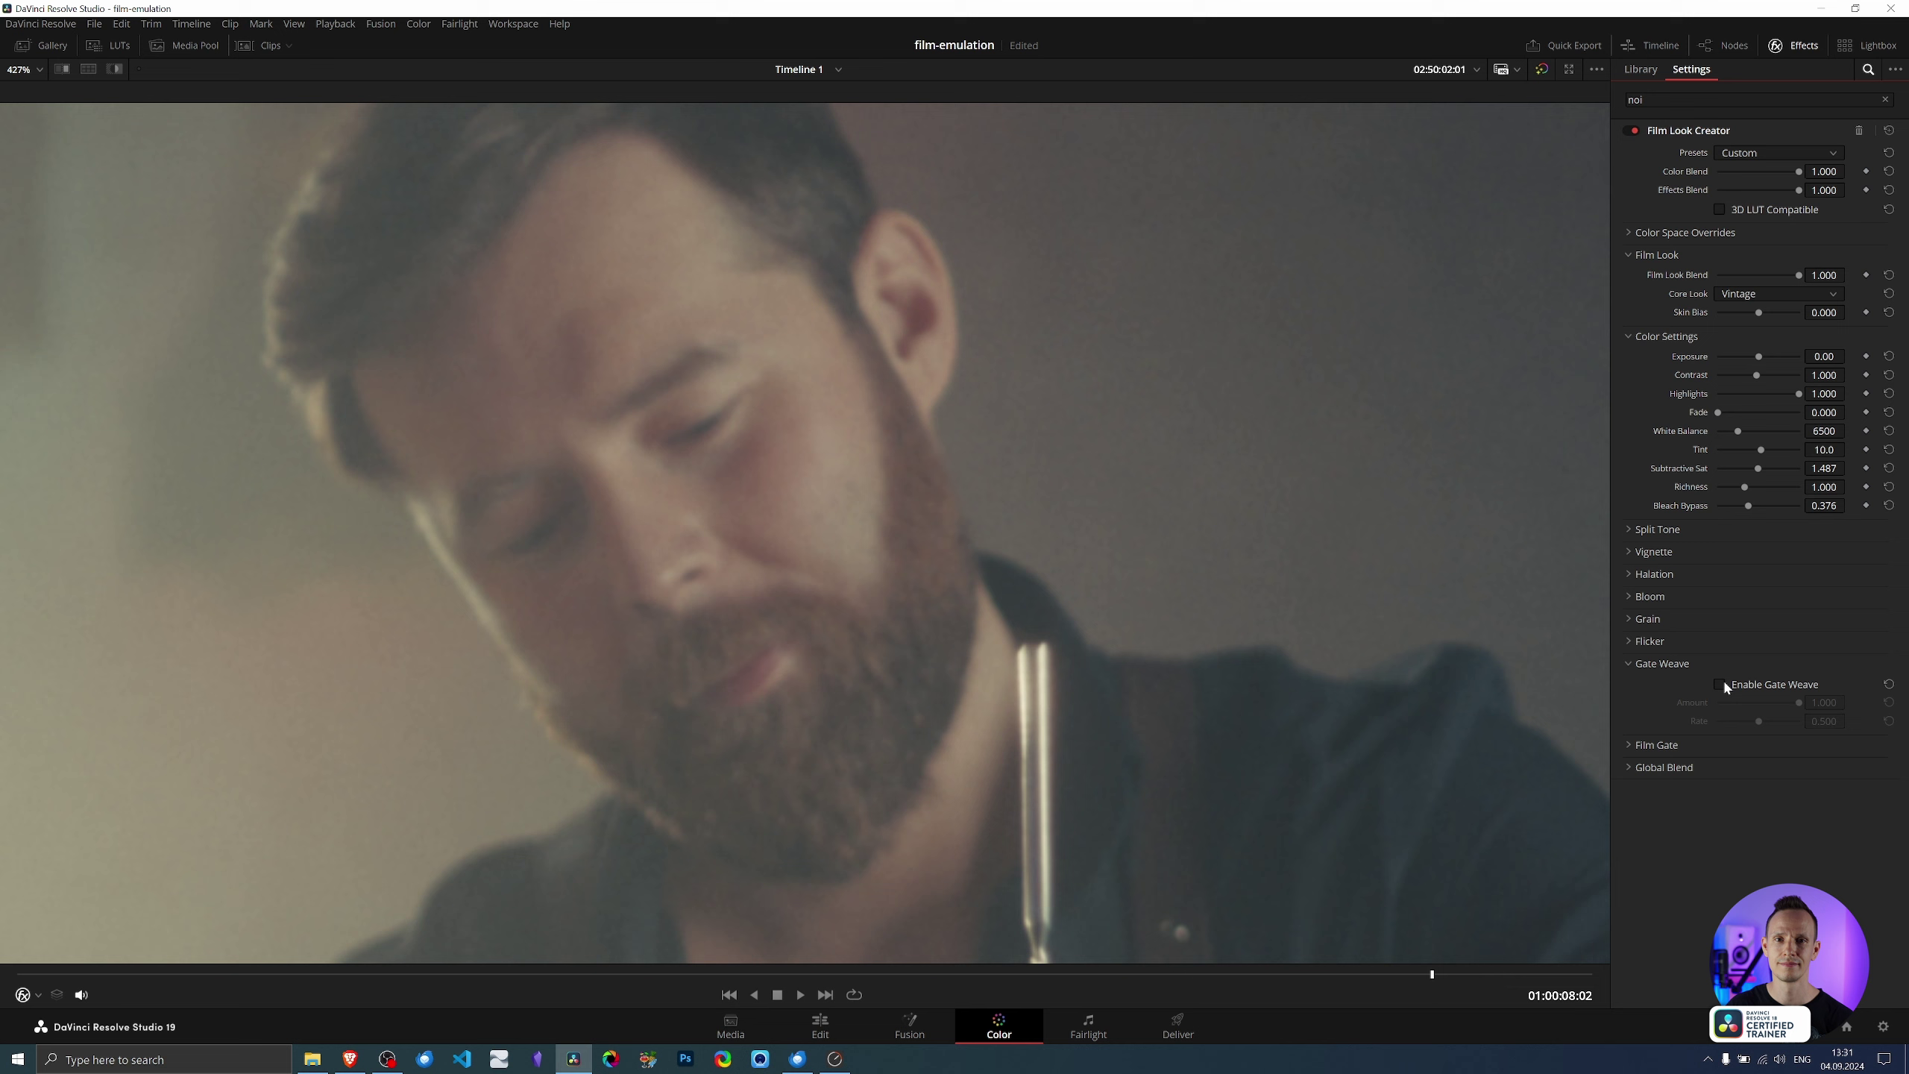
{"action": "left_click", "coordinate": [1629, 662]}
{"action": "scroll", "coordinate": [1274, 653], "scroll_direction": "down", "scroll_amount": 2}
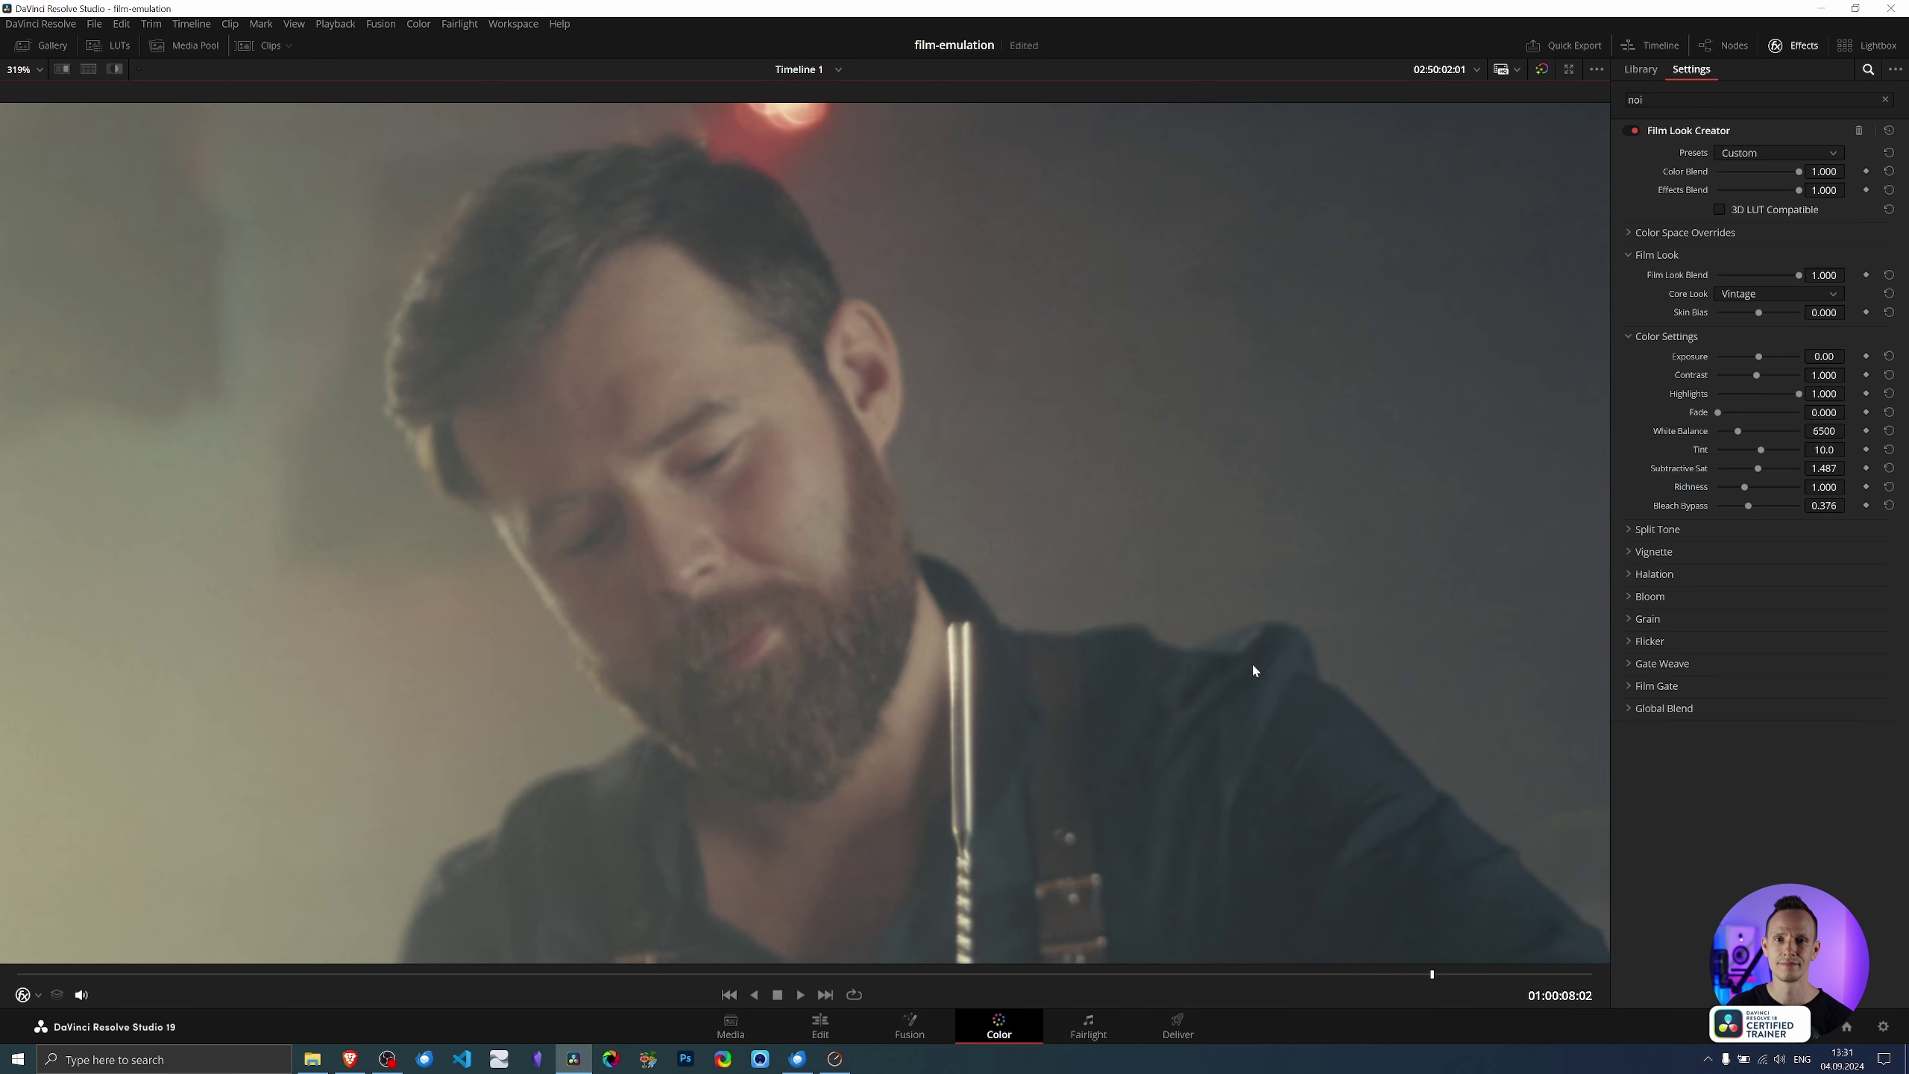
{"action": "left_click", "coordinate": [1628, 685]}
Enable the film gate and set its preset to Custom
{"action": "scroll", "coordinate": [1244, 696], "scroll_direction": "down", "scroll_amount": 2}
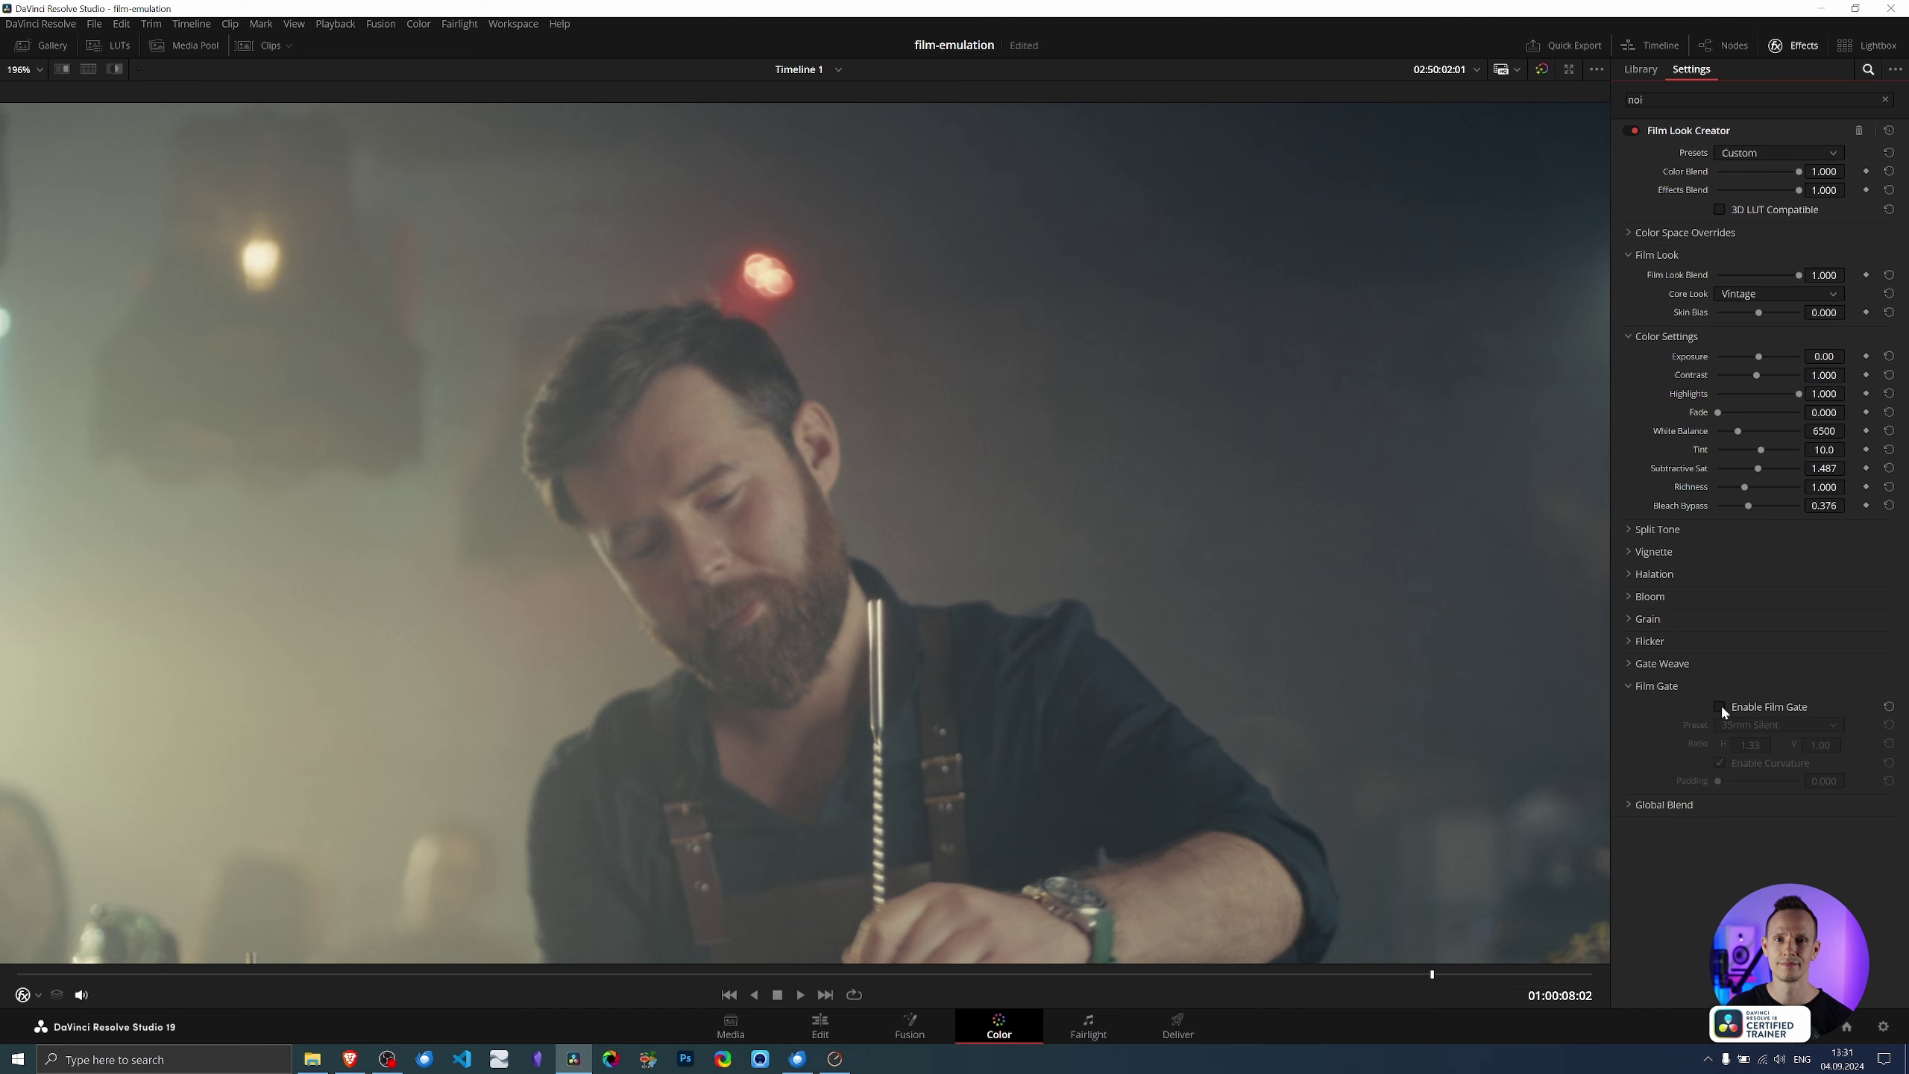
{"action": "left_click", "coordinate": [1721, 707]}
{"action": "scroll", "coordinate": [339, 449], "scroll_direction": "down", "scroll_amount": 2}
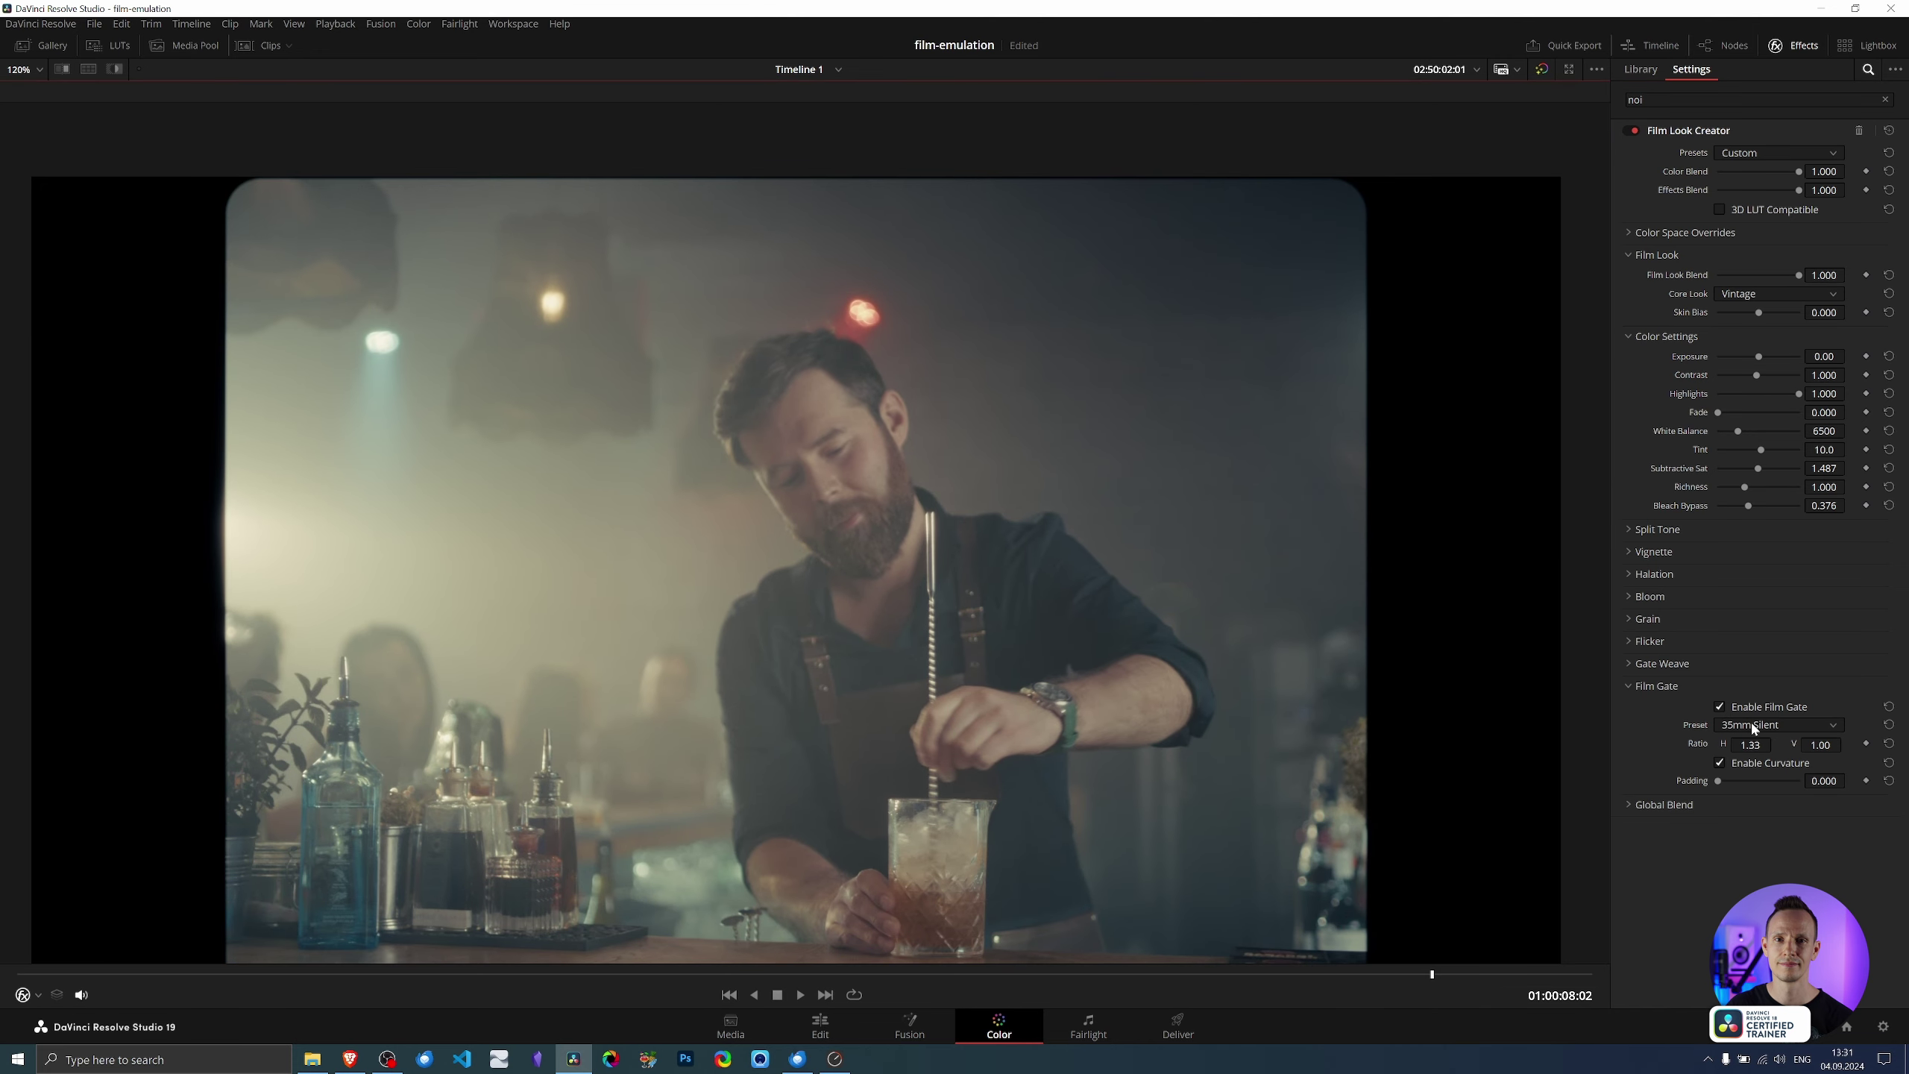
{"action": "left_click", "coordinate": [1752, 725]}
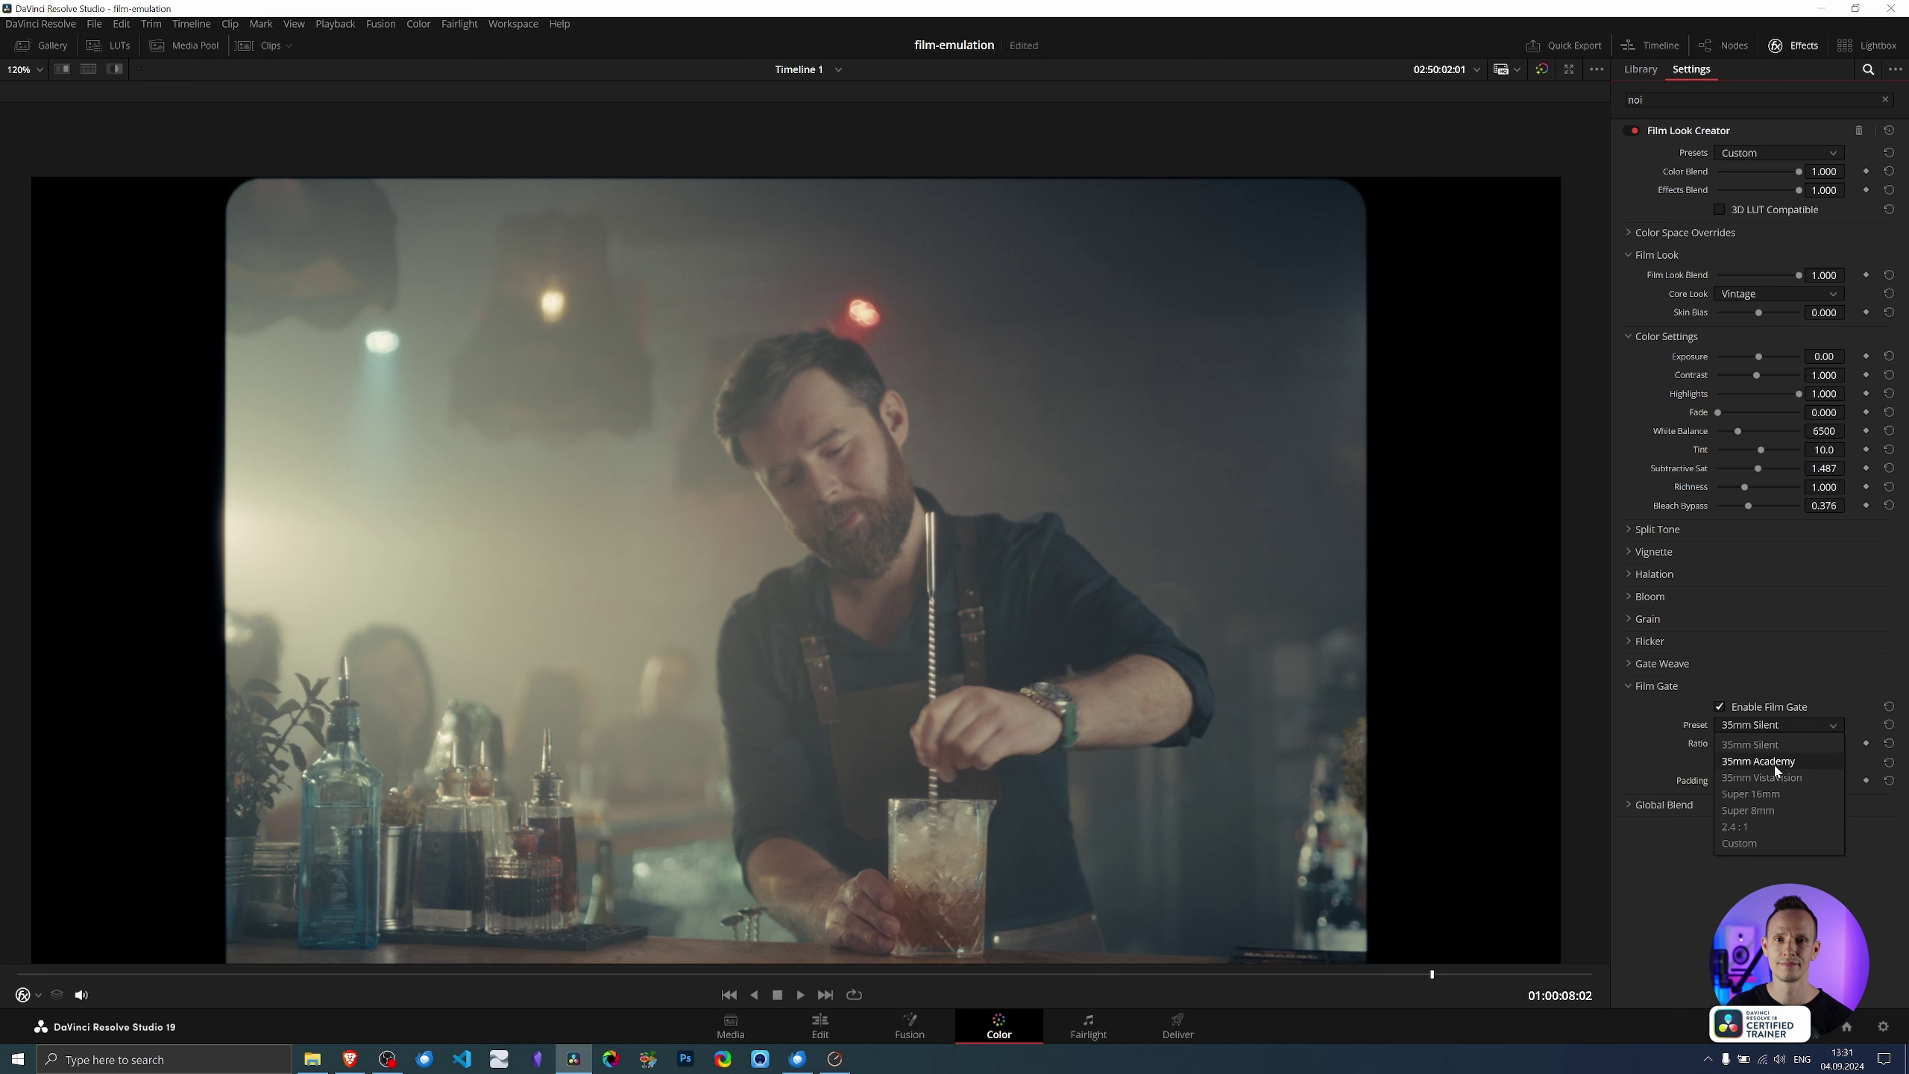
{"action": "left_click", "coordinate": [1769, 825]}
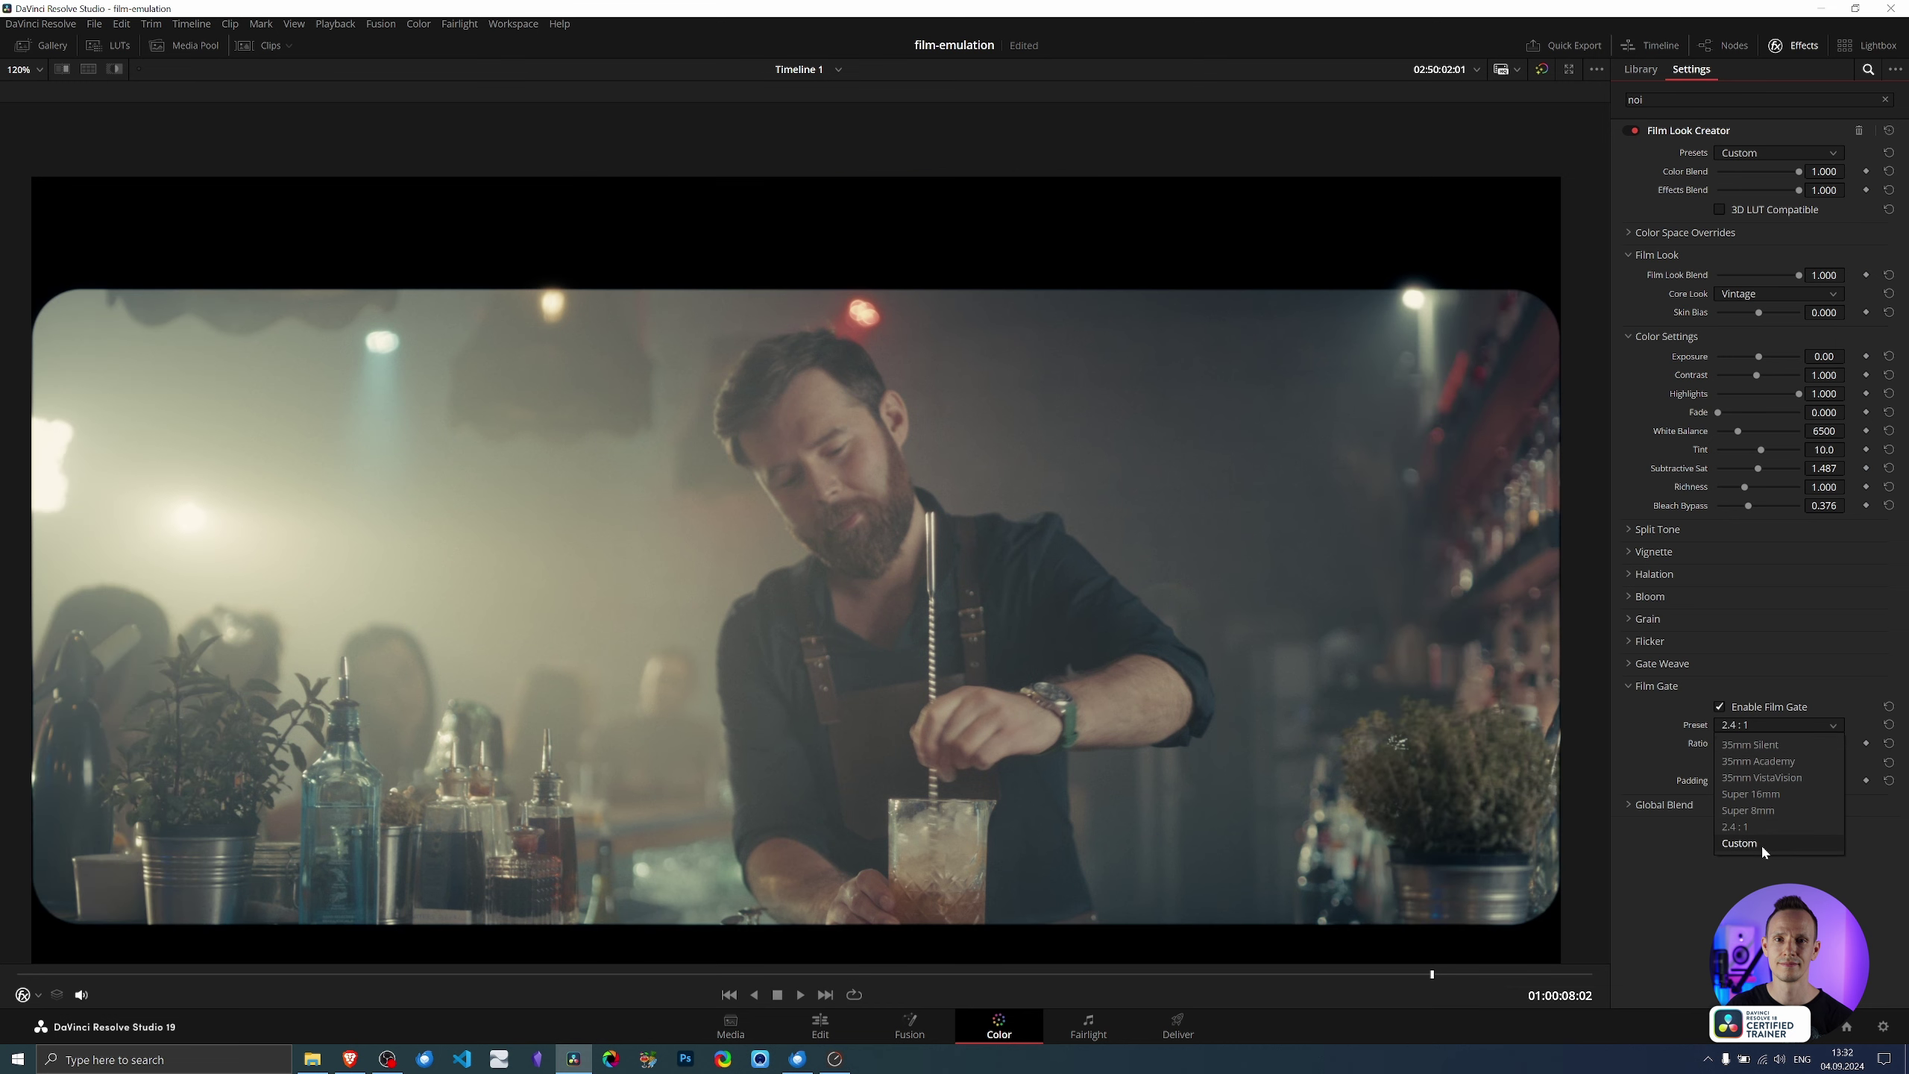
{"action": "left_click", "coordinate": [1760, 843]}
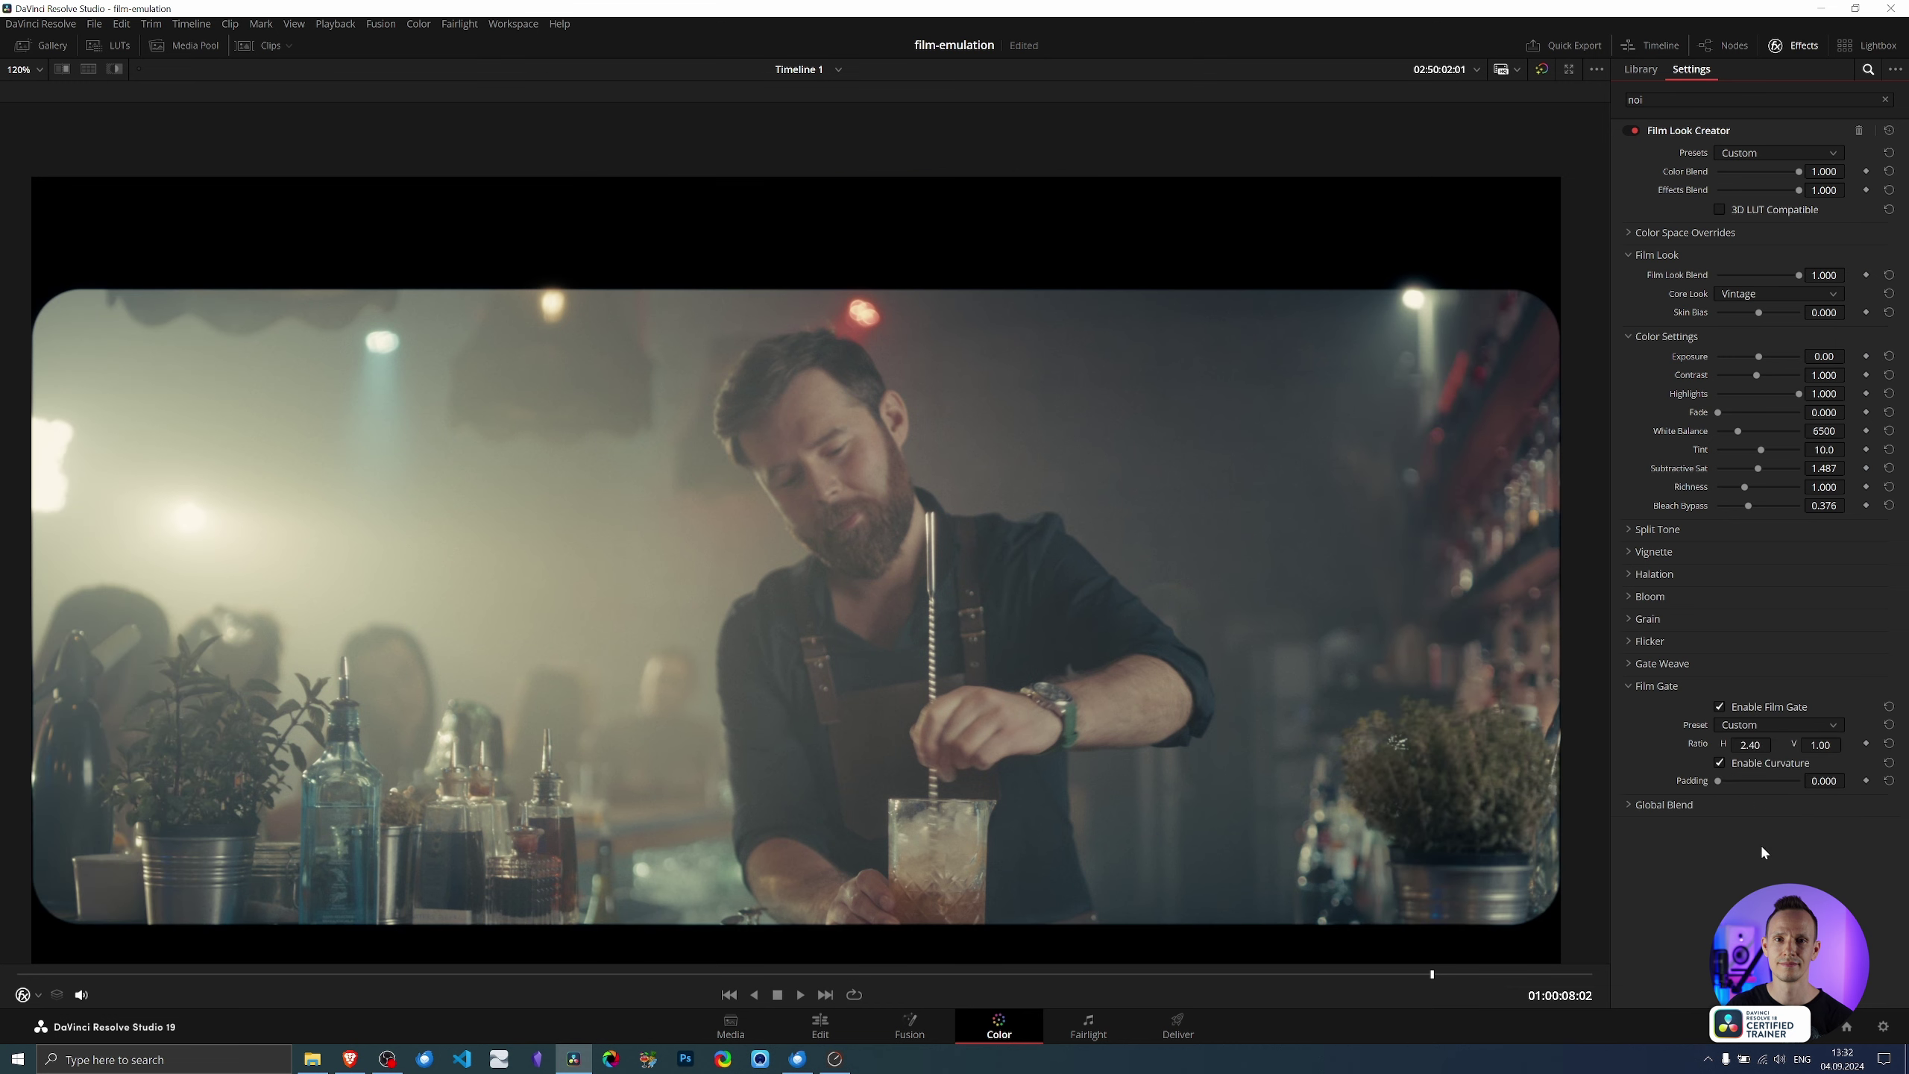
Set Ratio H to 2.35, turn off curvature for square corners, and collapse Film Gate
{"action": "left_click", "coordinate": [1758, 746]}
{"action": "key", "text": "BackSpace"}
{"action": "key", "text": "BackSpace"}
{"action": "type", "text": "35"}
{"action": "key", "text": "Return"}
{"action": "left_click", "coordinate": [1721, 763]}
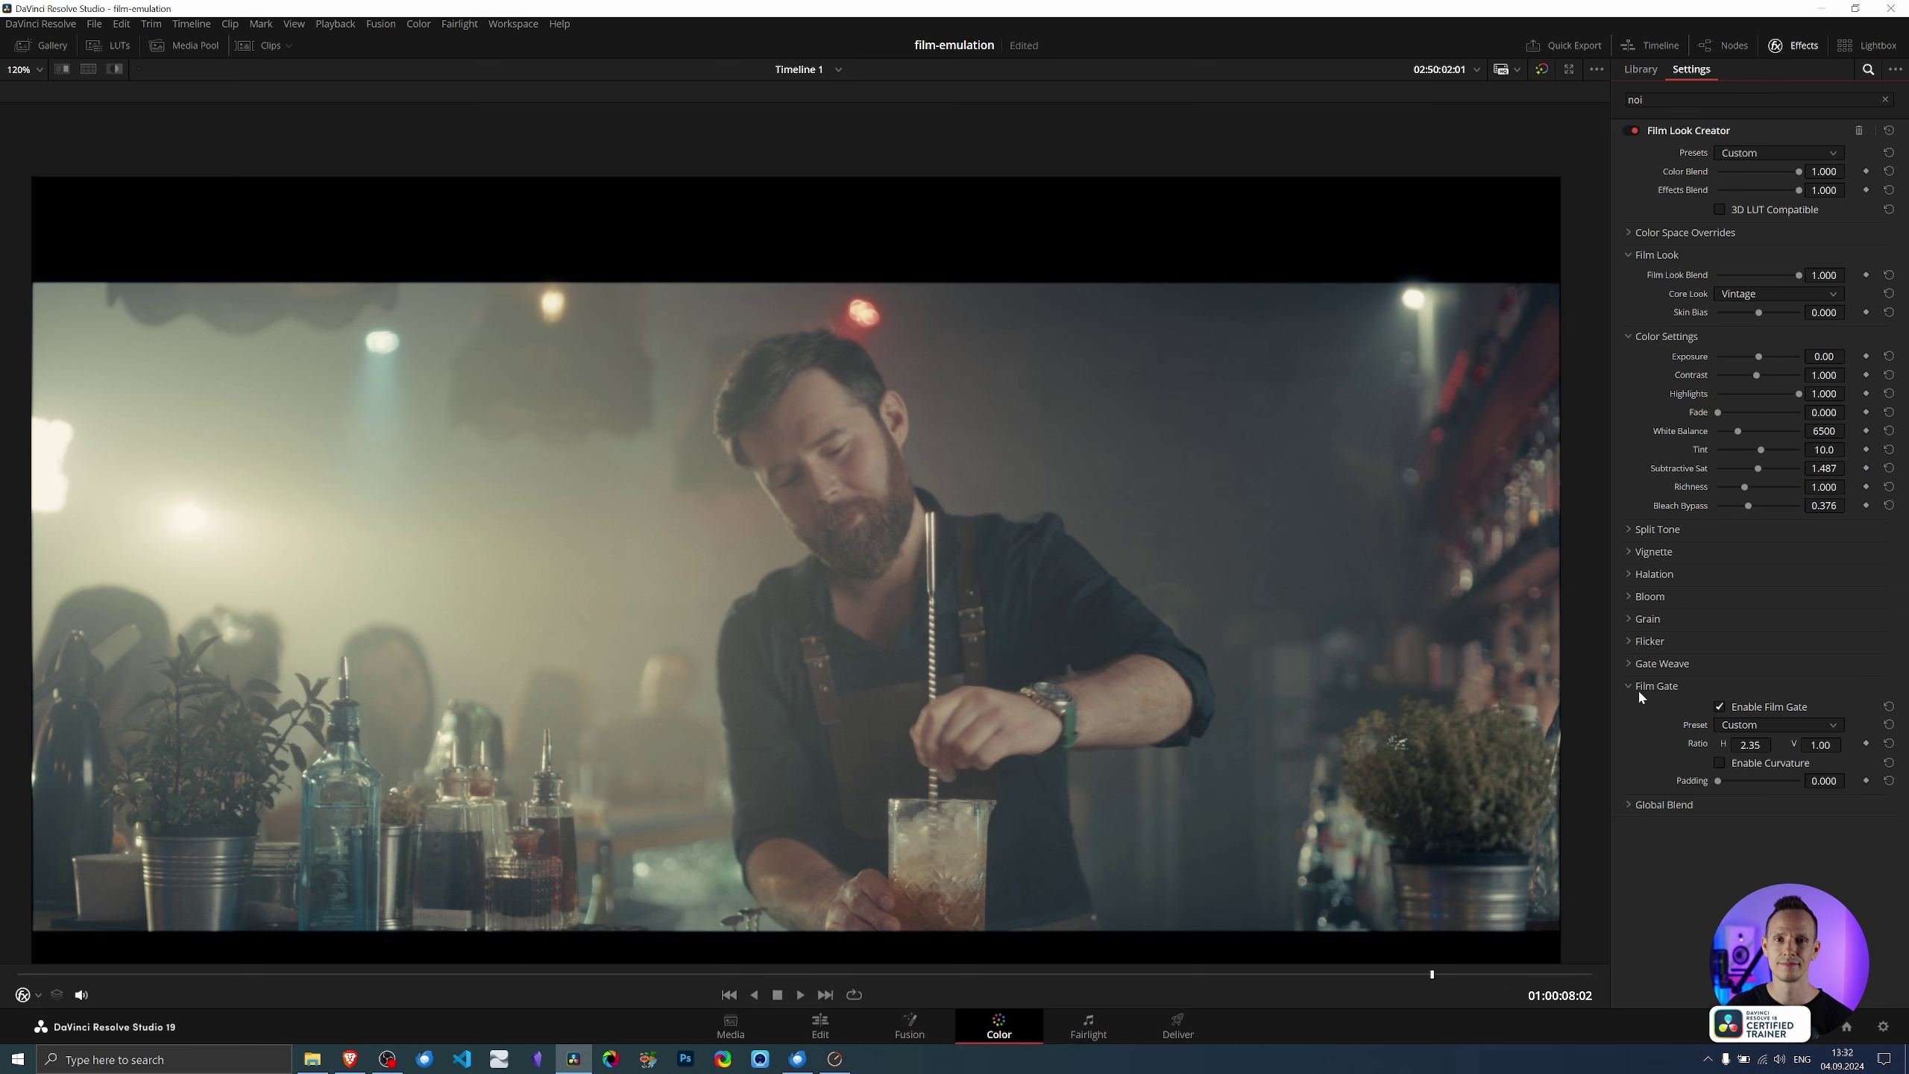
{"action": "scroll", "coordinate": [1296, 710], "scroll_direction": "down", "scroll_amount": 2}
{"action": "scroll", "coordinate": [1227, 681], "scroll_direction": "down", "scroll_amount": 2}
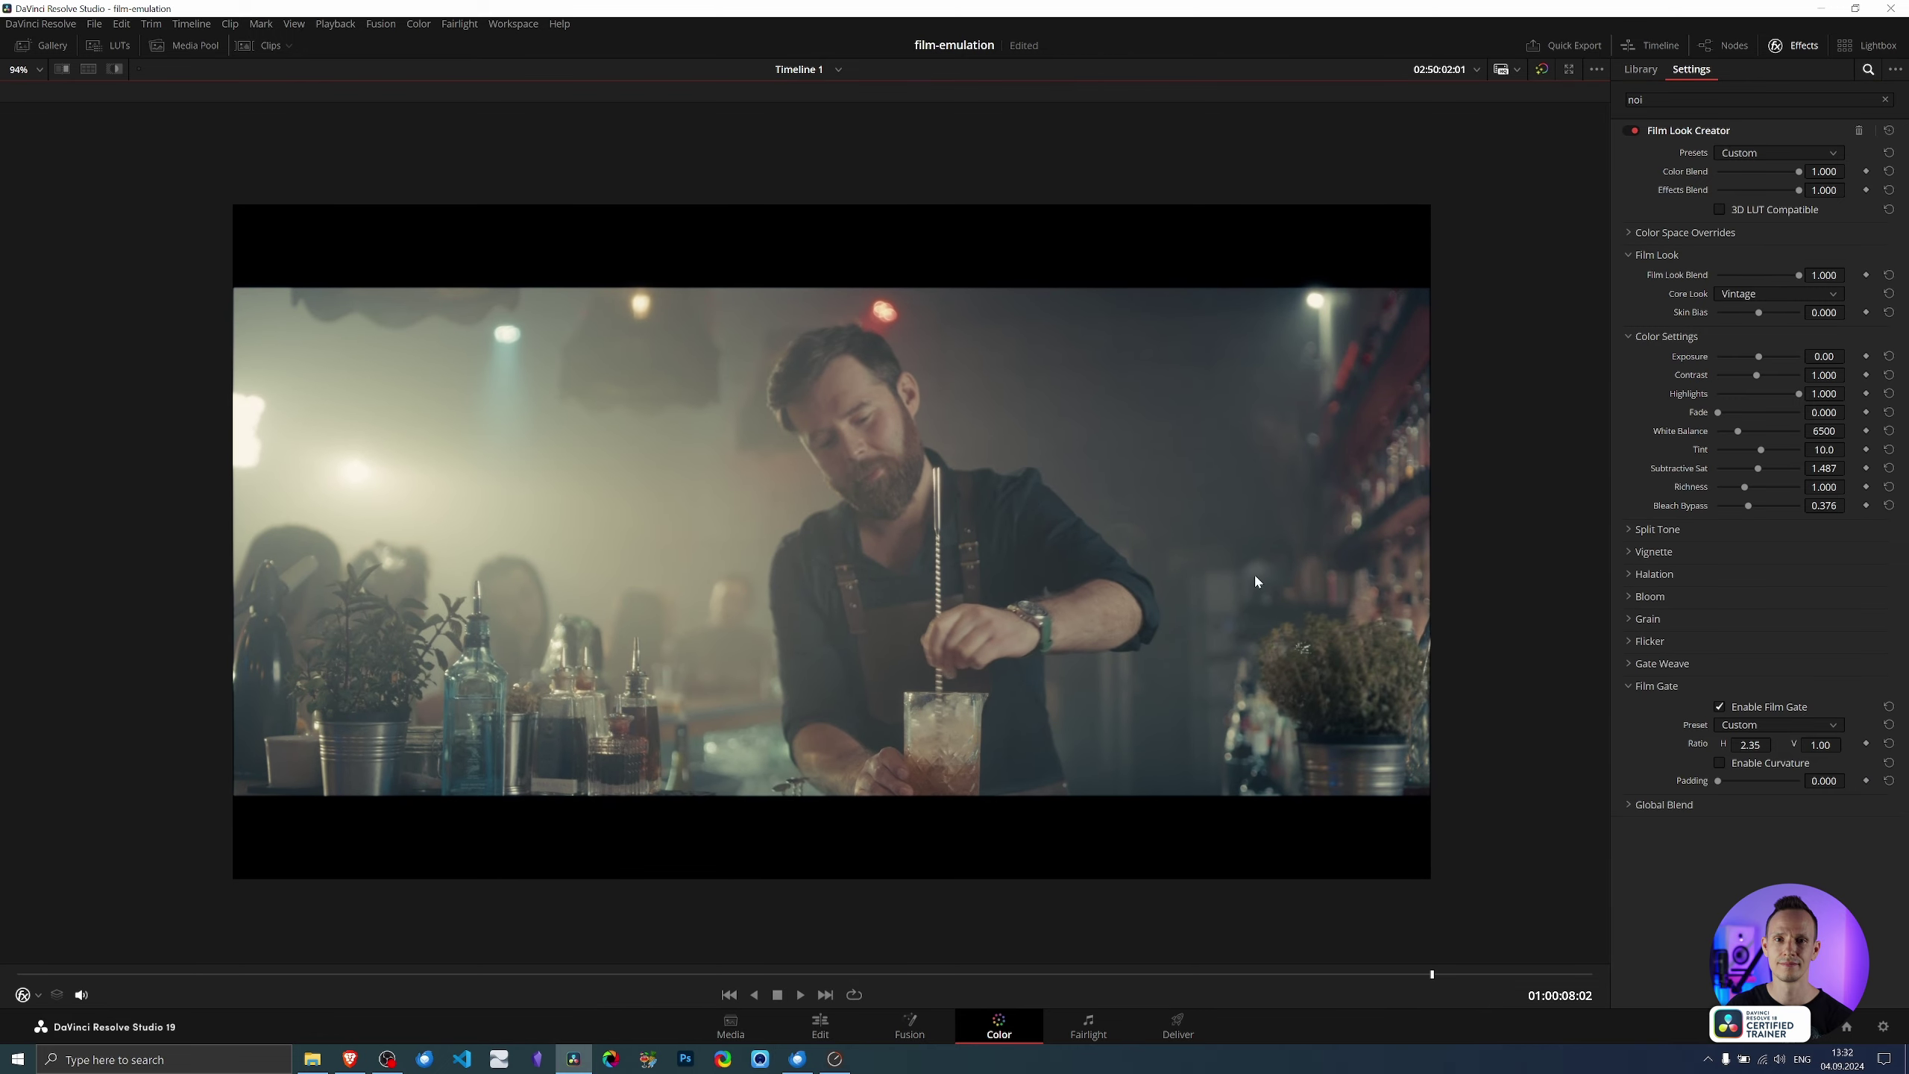
{"action": "scroll", "coordinate": [1247, 568], "scroll_direction": "up", "scroll_amount": 2}
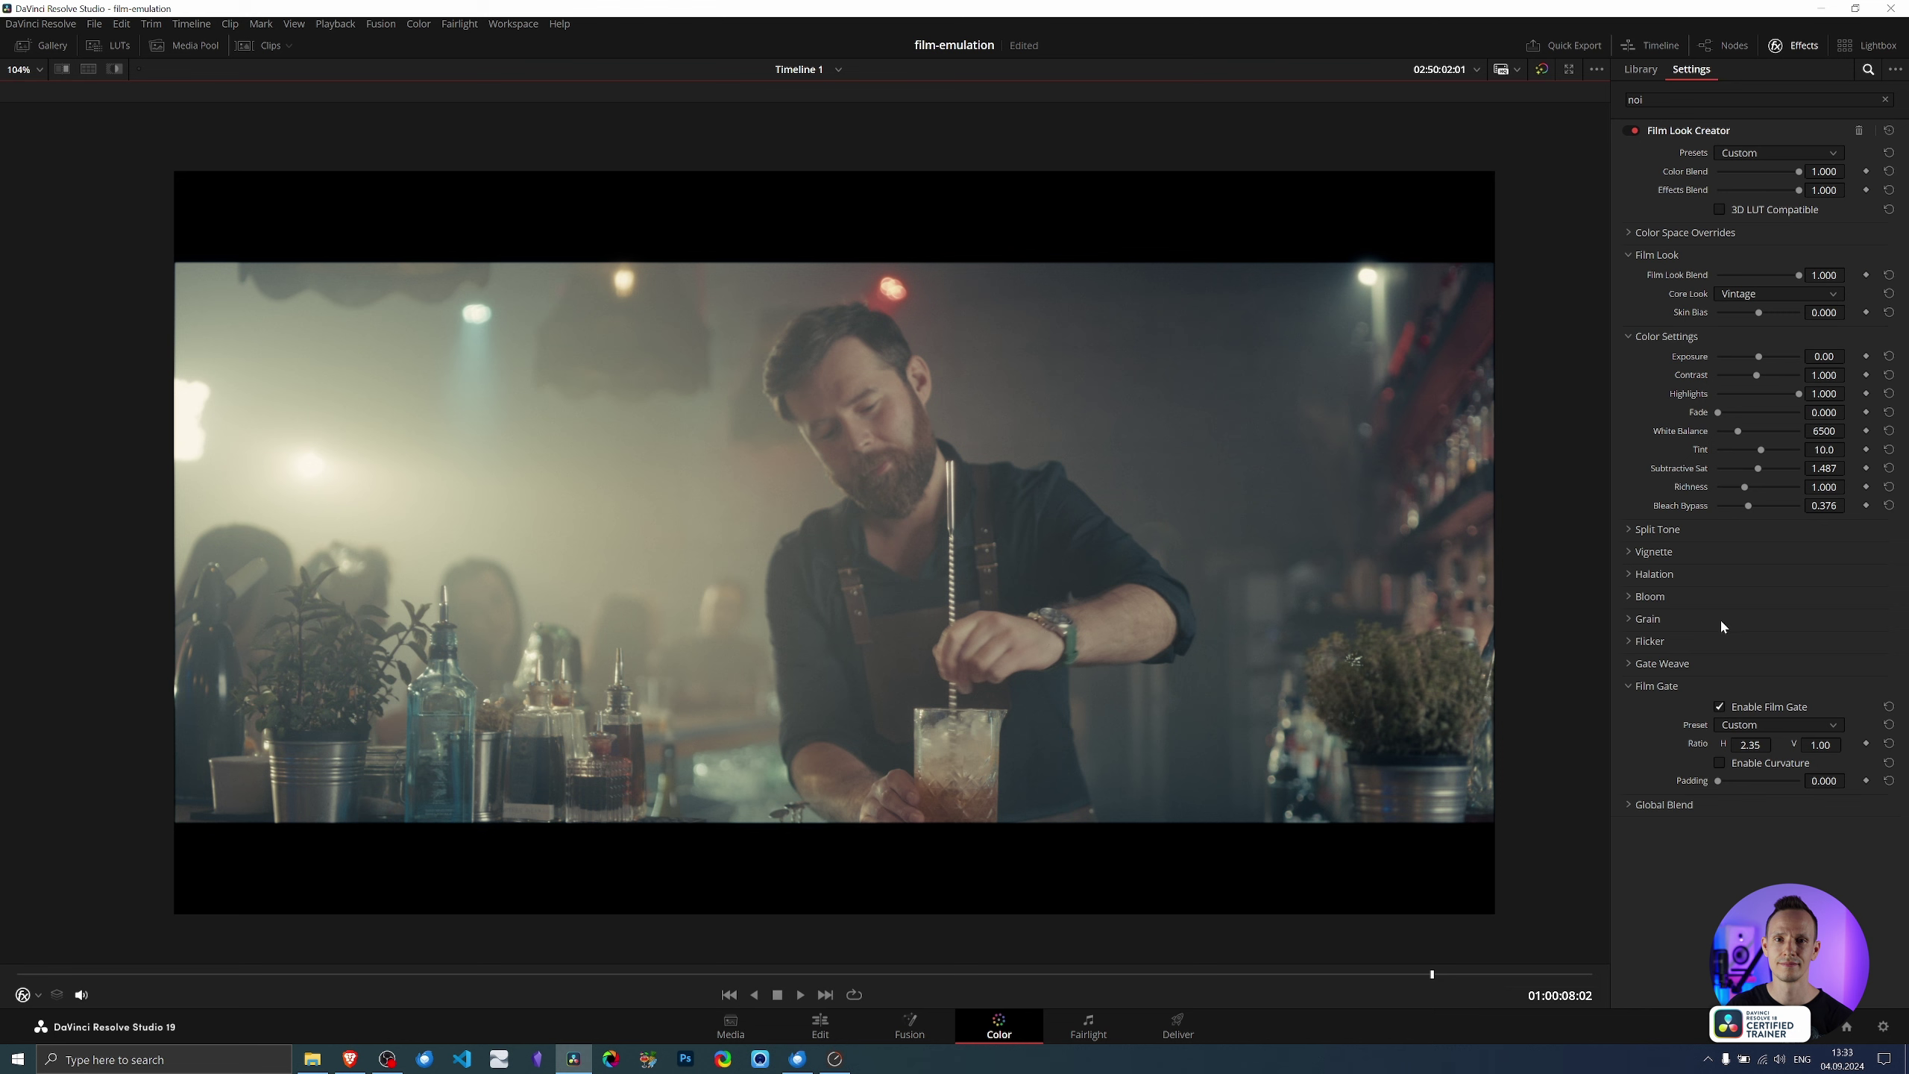
{"action": "left_click", "coordinate": [1629, 686]}
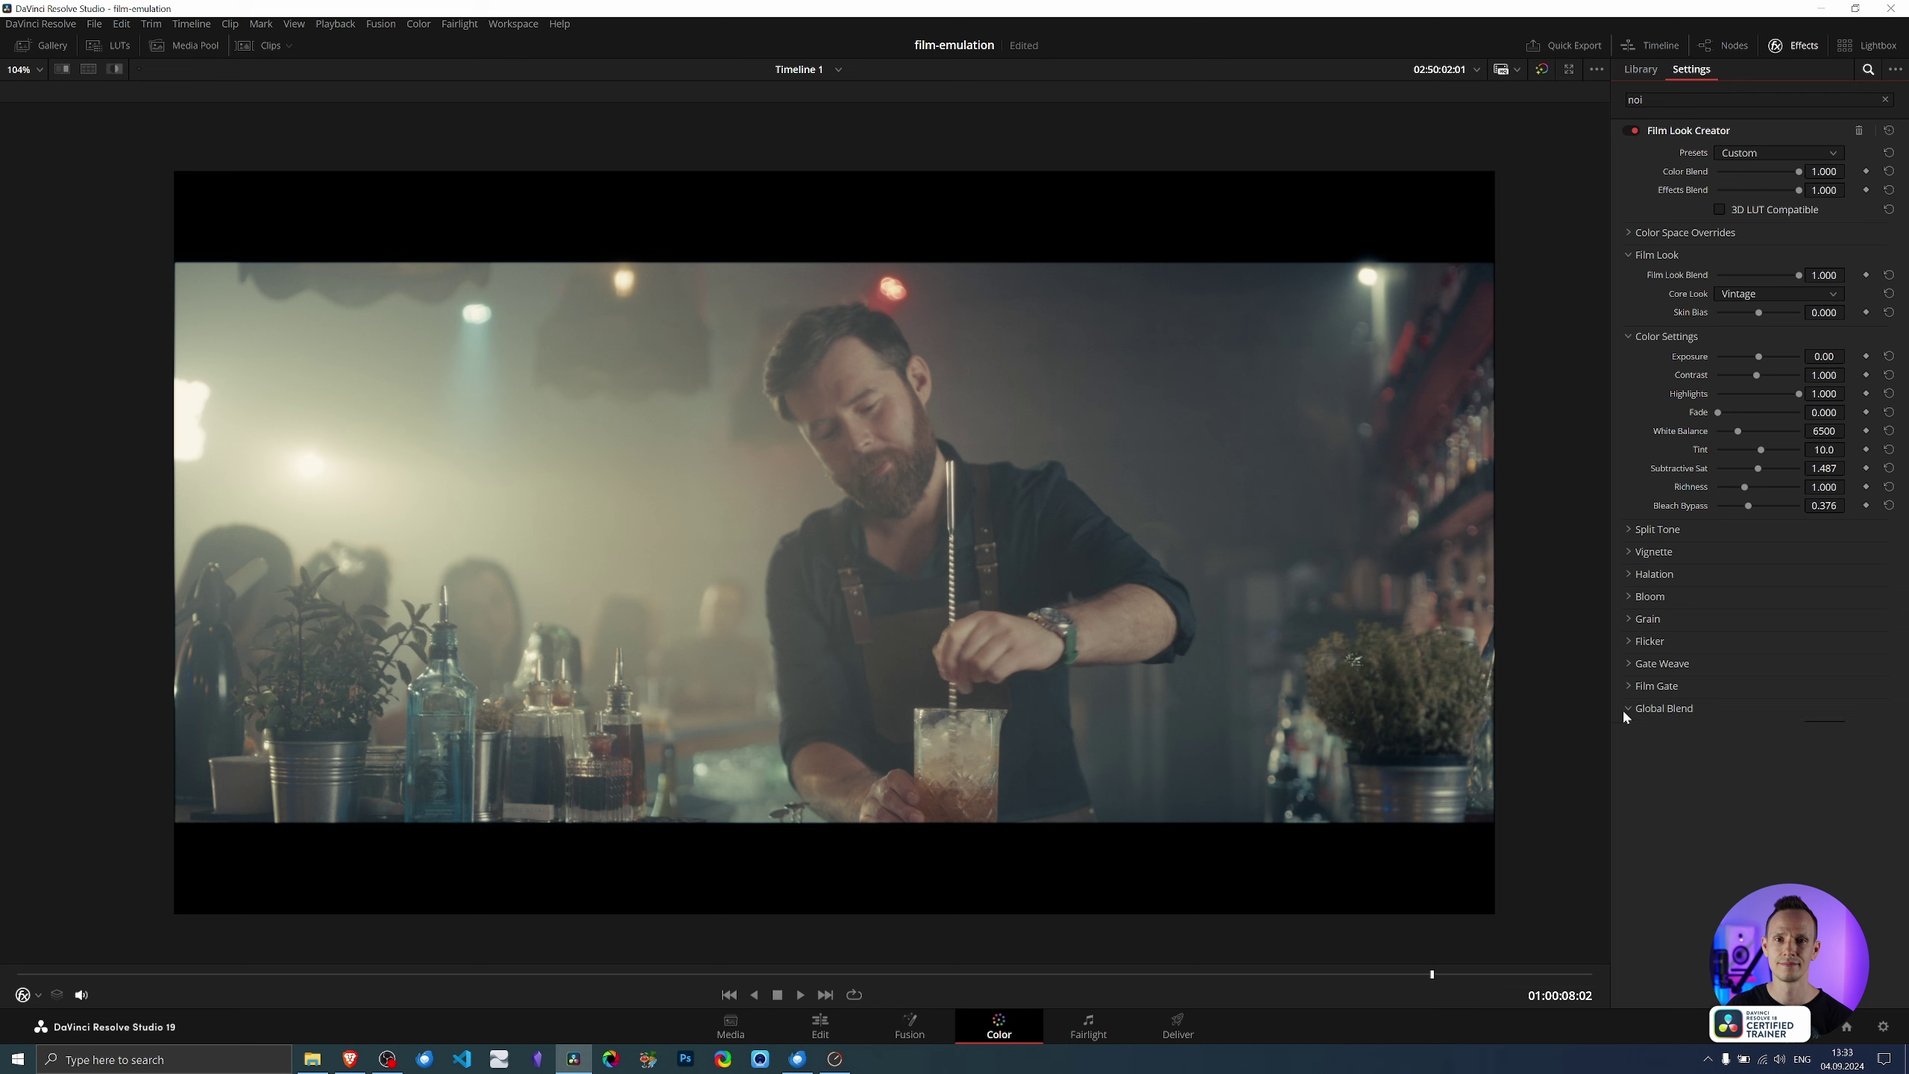
Compare Global Blend near 0.5 and Effects Blend at 0, restoring both to 1.000
{"action": "left_click", "coordinate": [1624, 710]}
{"action": "mouse_move", "coordinate": [1798, 728]}
{"action": "left_mouse_down"}
{"action": "mouse_move", "coordinate": [1772, 724]}
{"action": "mouse_move", "coordinate": [1810, 727]}
{"action": "left_mouse_up"}
{"action": "left_click_drag", "start_coordinate": [1798, 730], "coordinate": [1760, 741]}
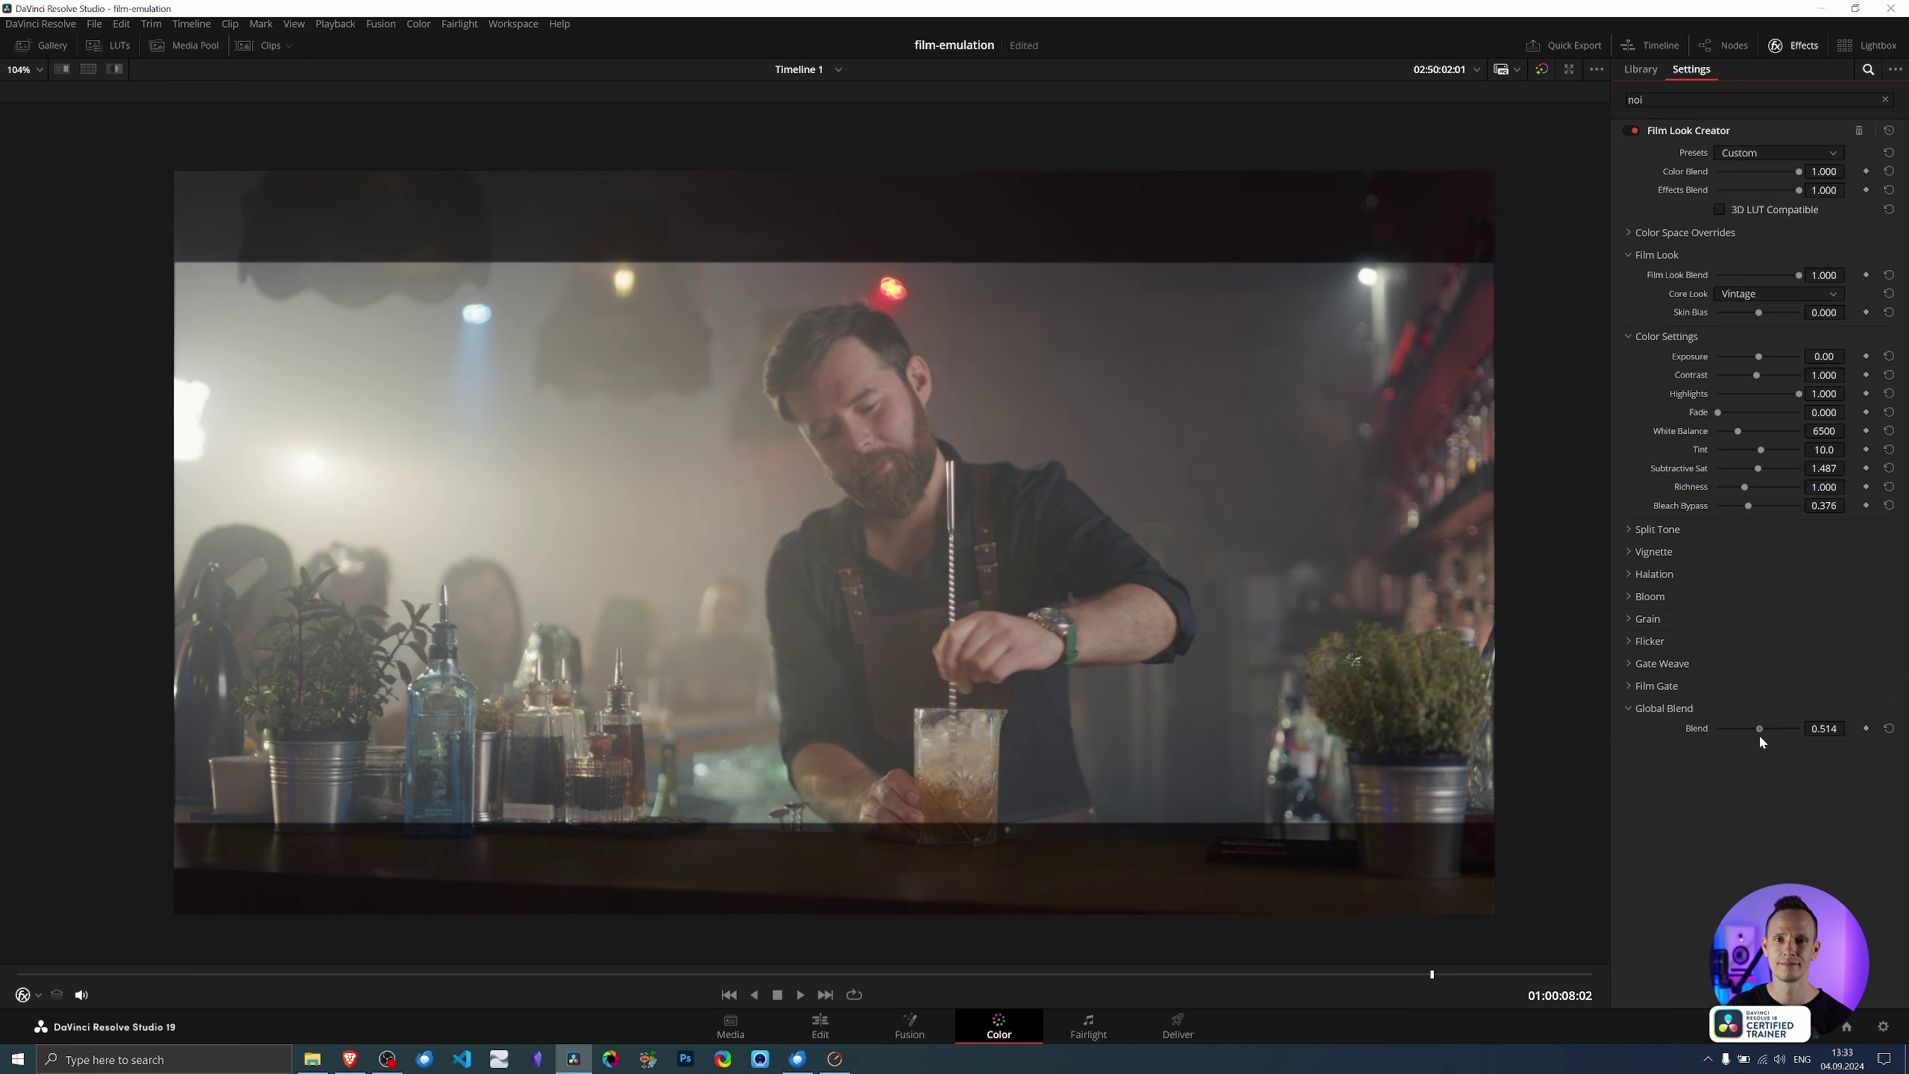
{"action": "left_click_drag", "start_coordinate": [1761, 738], "coordinate": [1759, 736]}
{"action": "double_click", "coordinate": [1758, 728]}
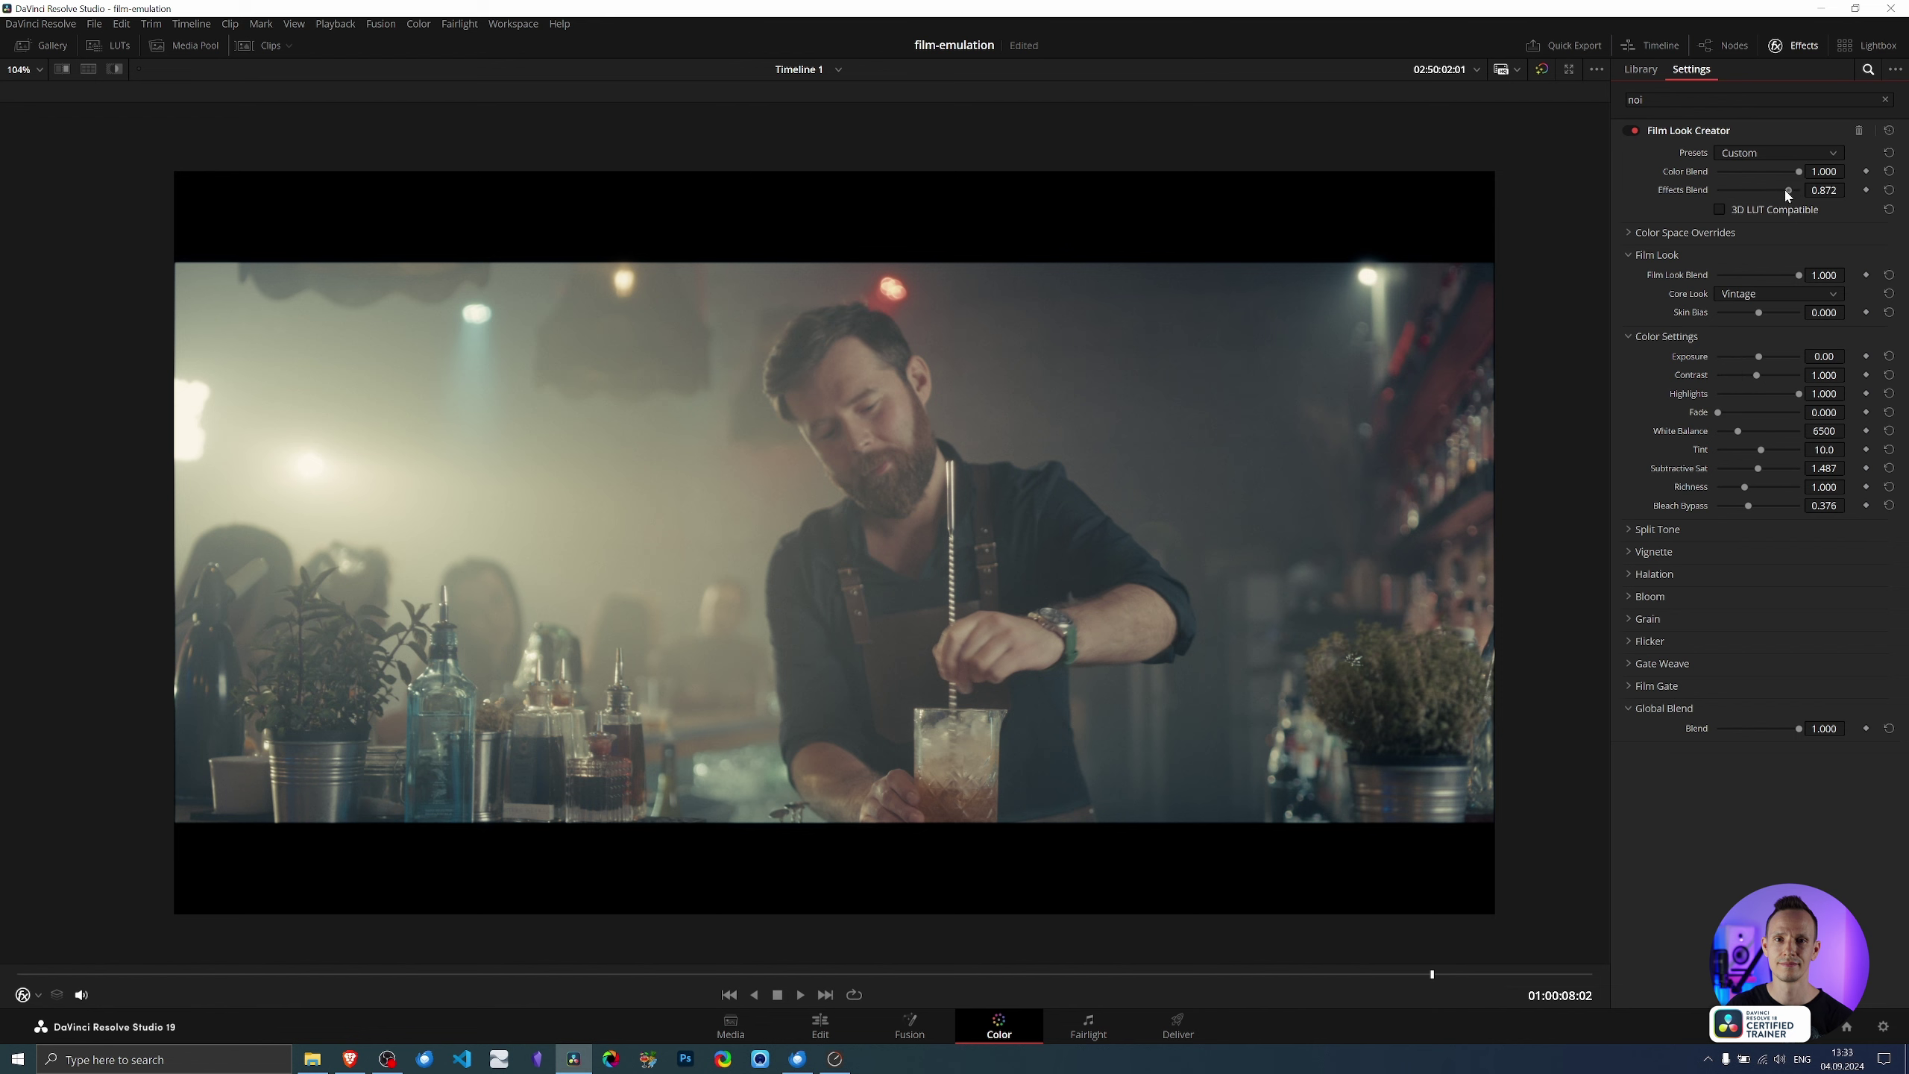
{"action": "mouse_move", "coordinate": [1799, 190]}
{"action": "left_mouse_down"}
{"action": "mouse_move", "coordinate": [1735, 191]}
{"action": "mouse_move", "coordinate": [1842, 194]}
{"action": "mouse_move", "coordinate": [1696, 188]}
{"action": "left_mouse_up"}
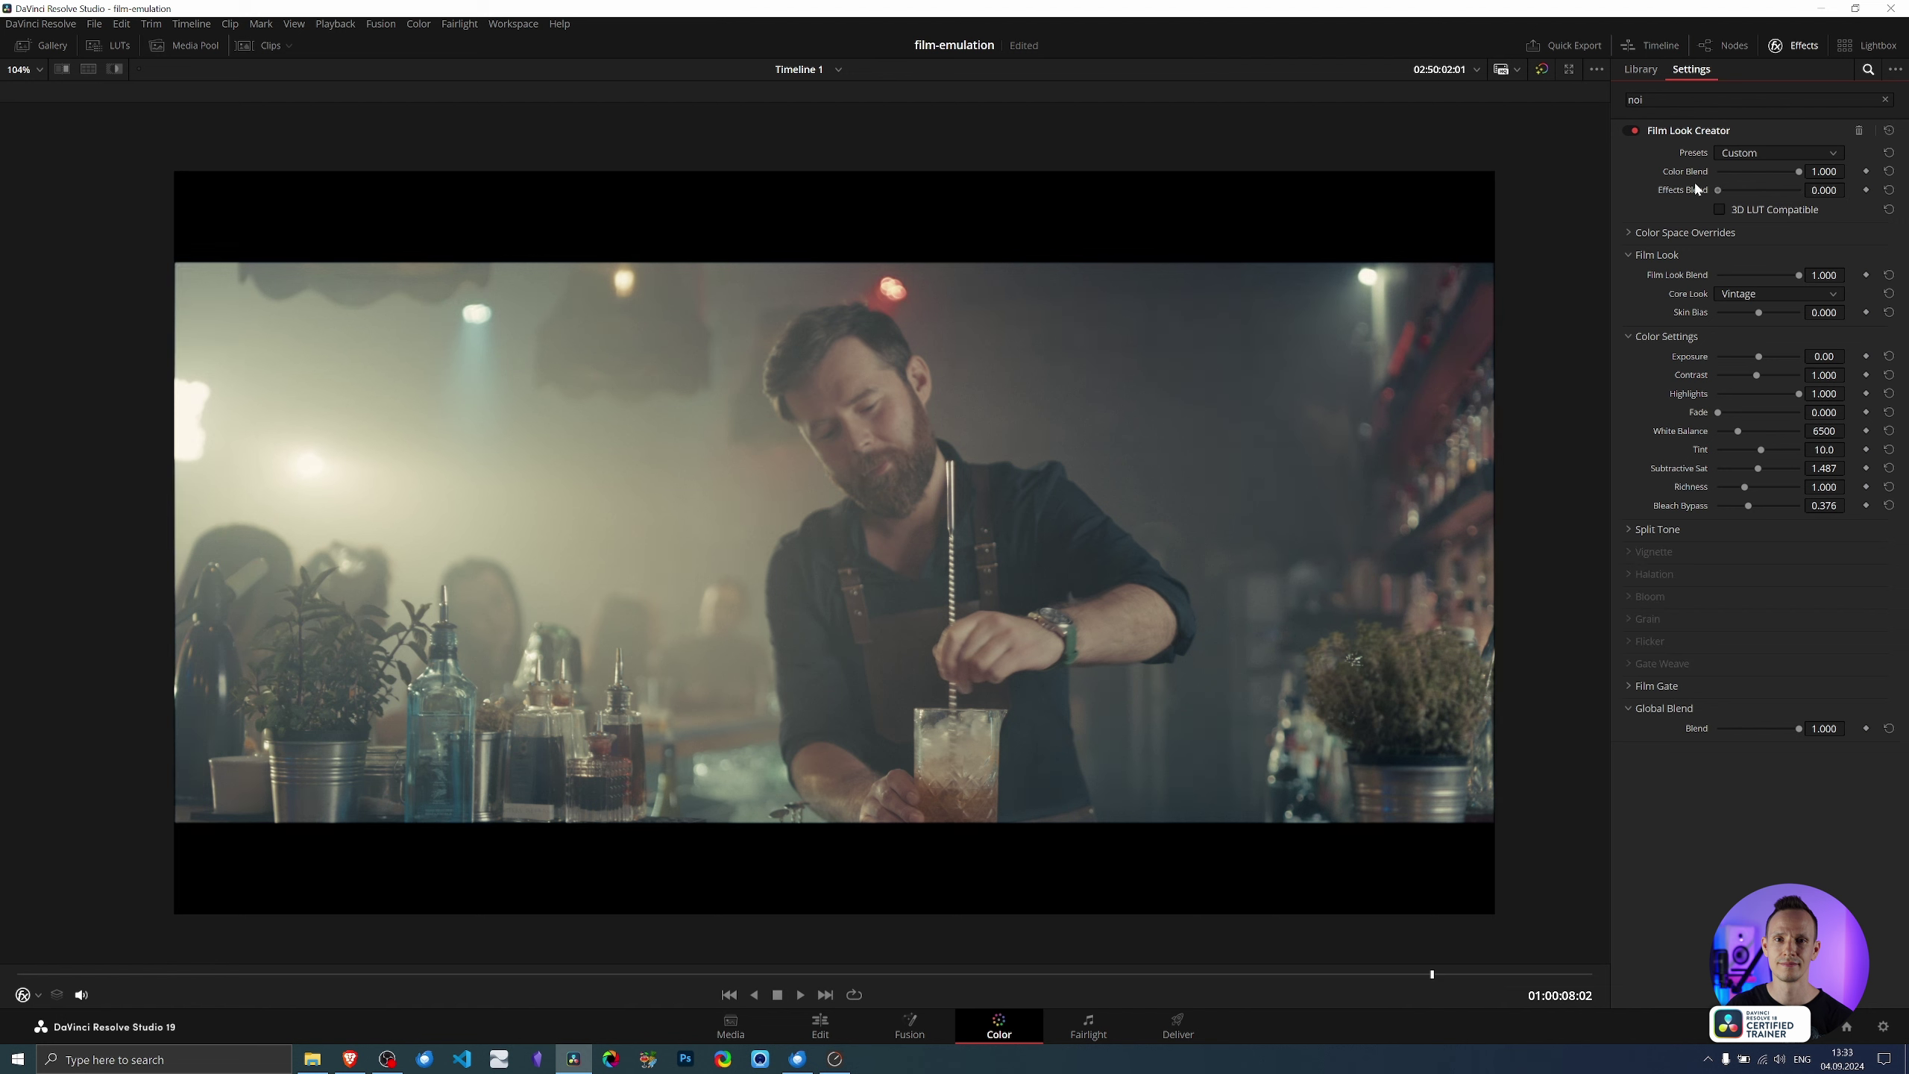
{"action": "mouse_move", "coordinate": [1718, 190]}
{"action": "left_mouse_down"}
{"action": "mouse_move", "coordinate": [1842, 193]}
{"action": "mouse_move", "coordinate": [1689, 175]}
{"action": "mouse_move", "coordinate": [1823, 187]}
{"action": "left_mouse_up"}
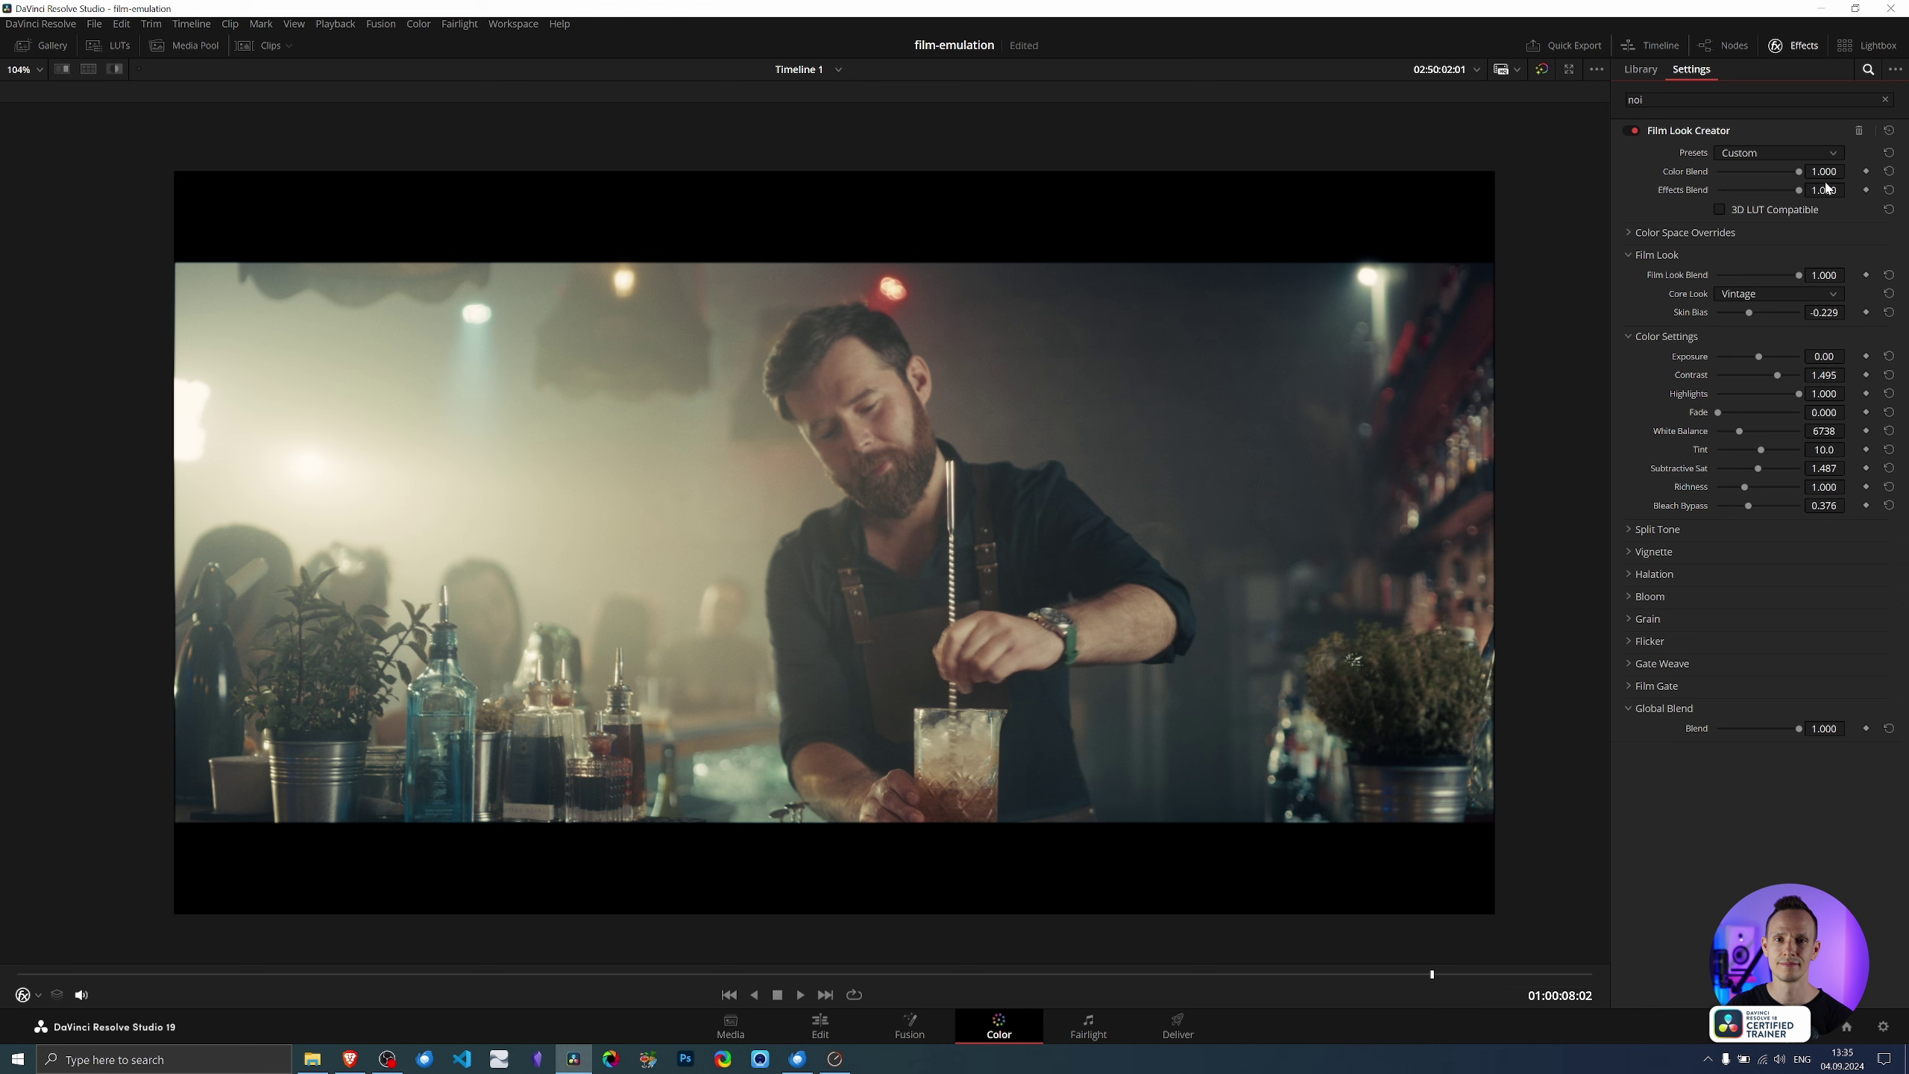
Lower Color Blend to 0.771 and Effects Blend to about 0.8
{"action": "left_click_drag", "start_coordinate": [1799, 172], "coordinate": [1781, 181]}
{"action": "left_click_drag", "start_coordinate": [1793, 192], "coordinate": [1785, 192]}
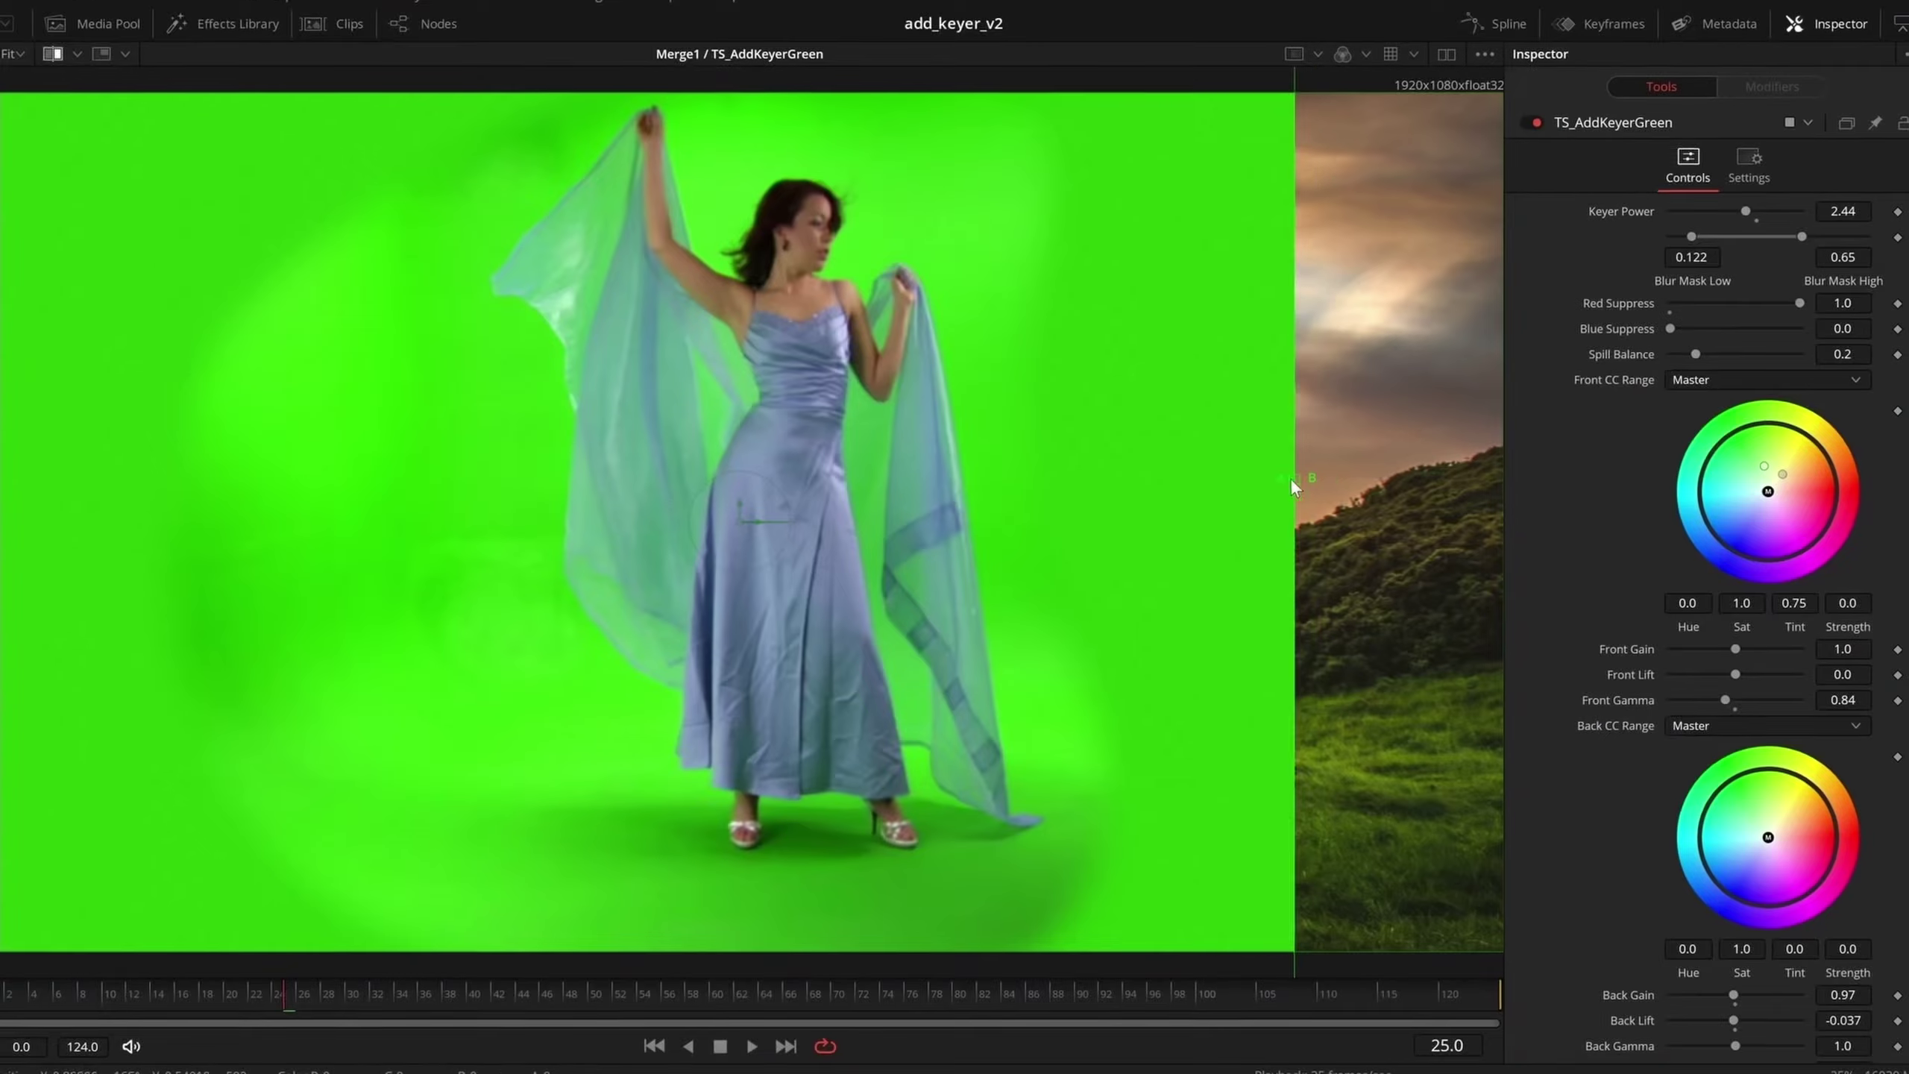
{"action": "left_click_drag", "start_coordinate": [1291, 481], "coordinate": [679, 473]}
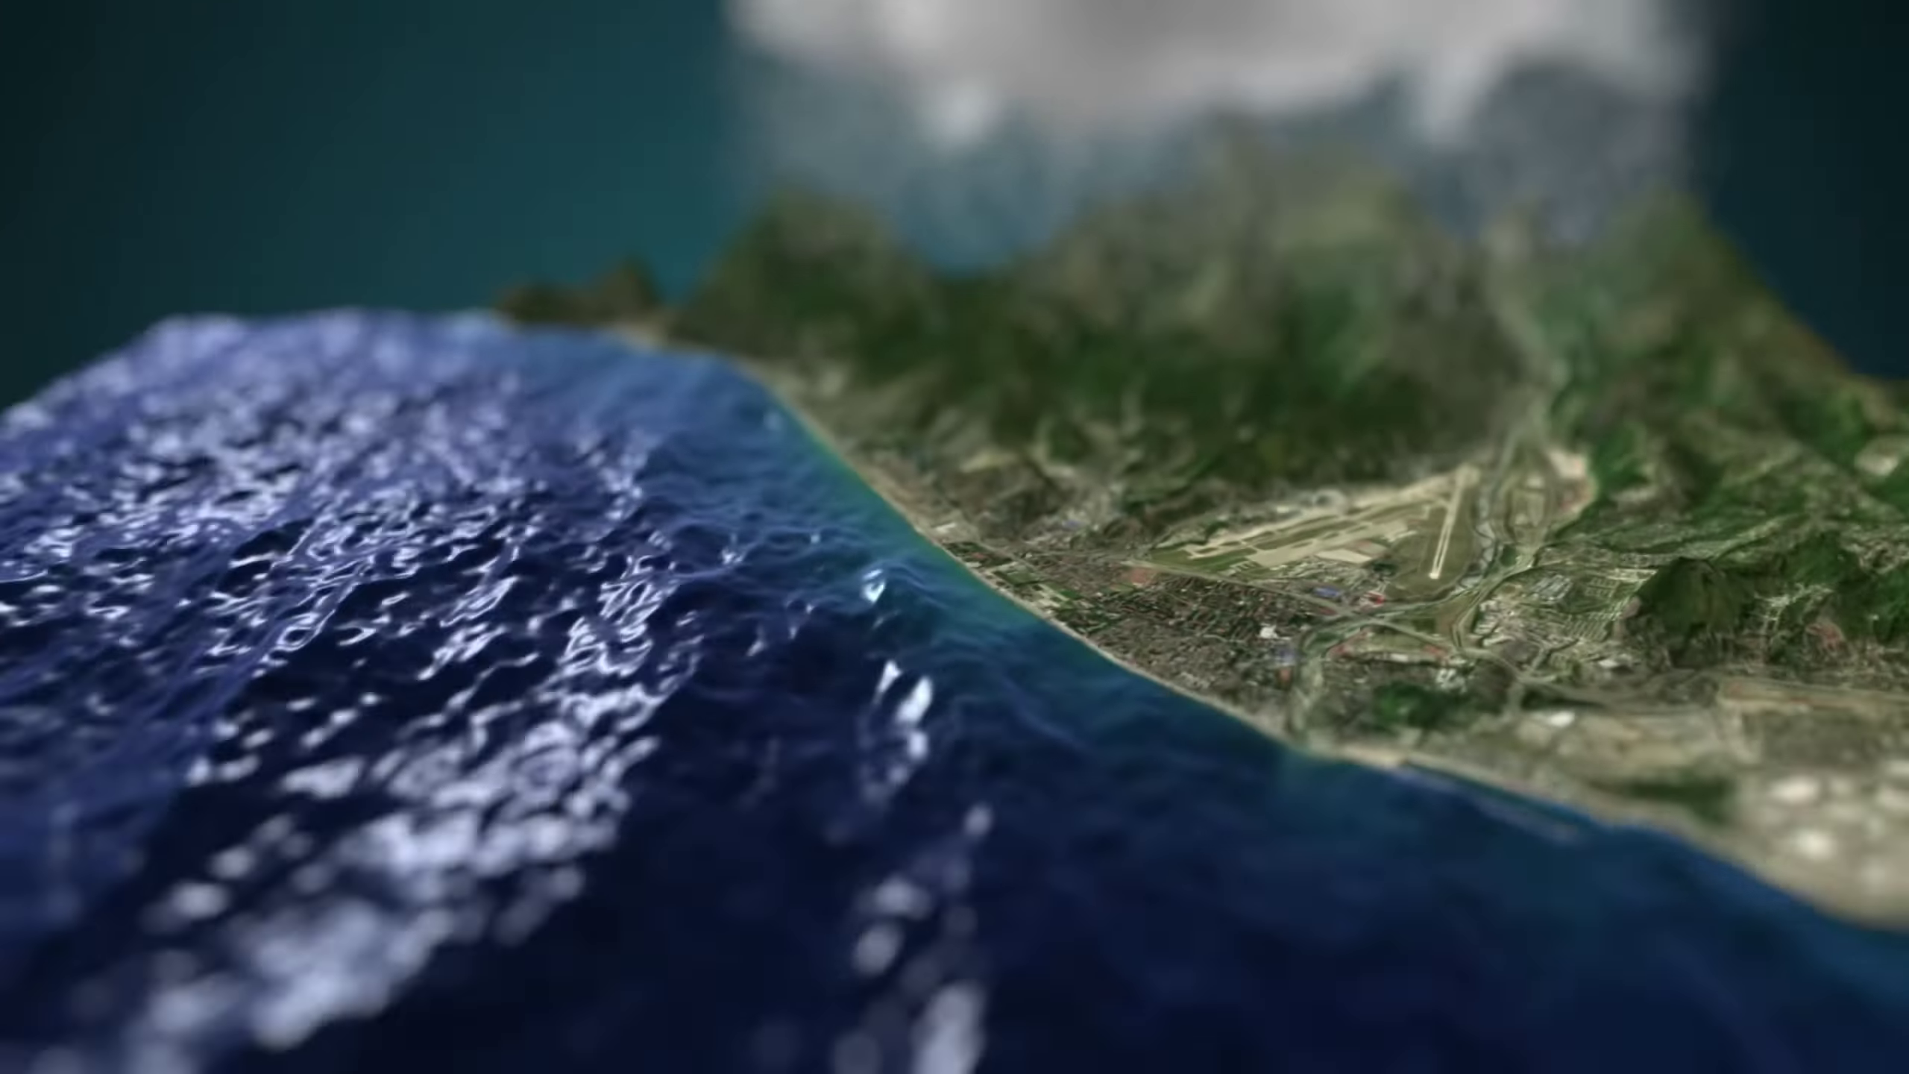